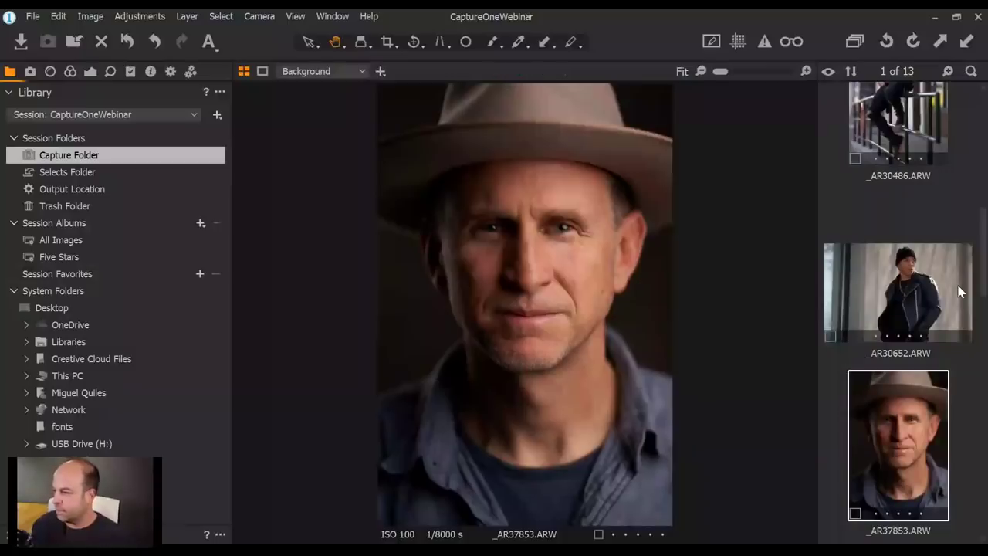
# Browse the Capture Folder photos, viewing _AR30187.ARW and _AR30193.ARW before returning to _AR37853.ARW
pyautogui.scroll(3, 961, 292)
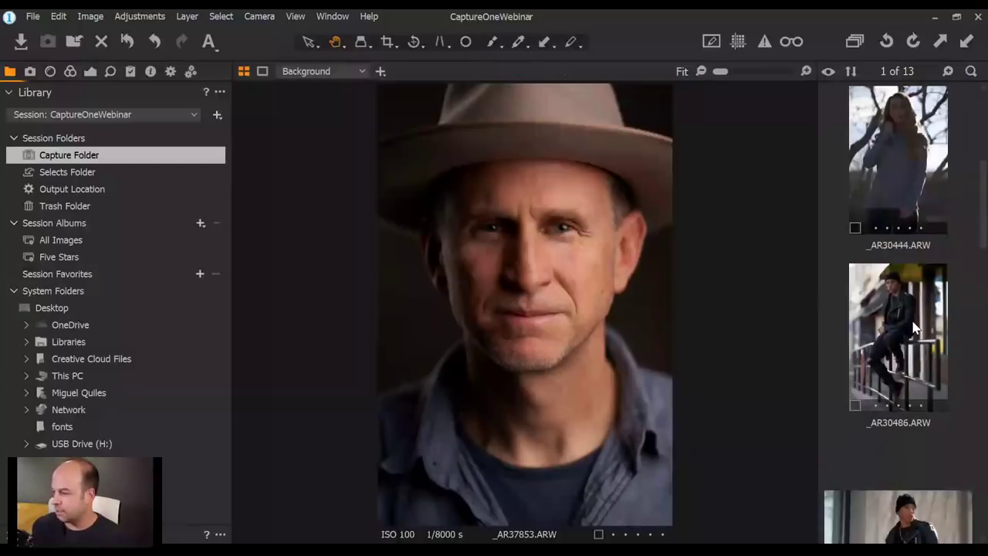
pyautogui.scroll(3, 912, 324)
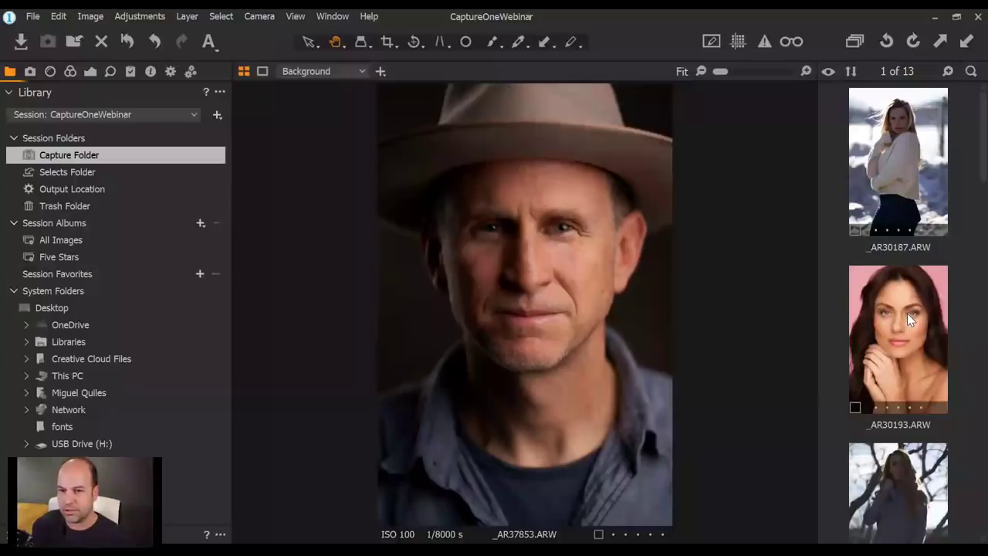
pyautogui.click(898, 199)
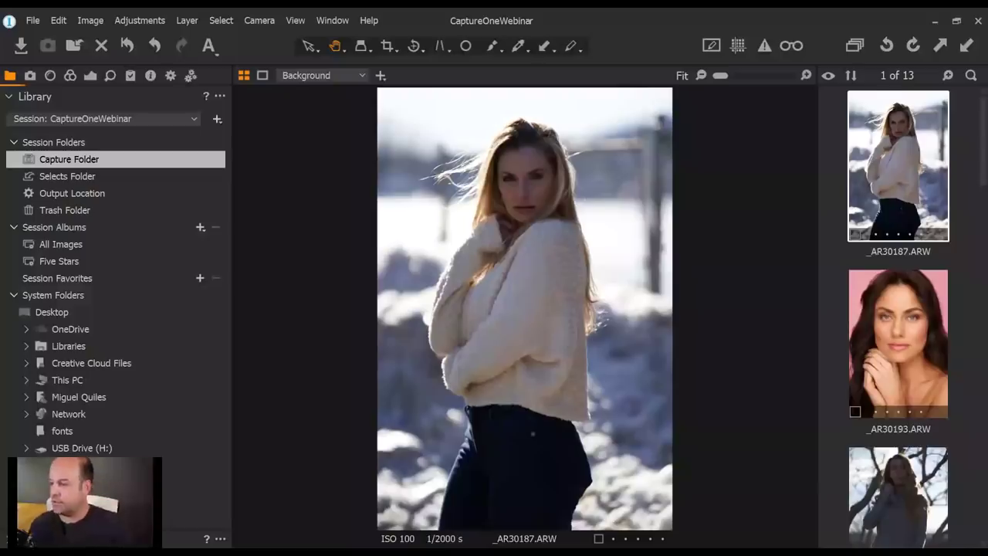
pyautogui.click(913, 297)
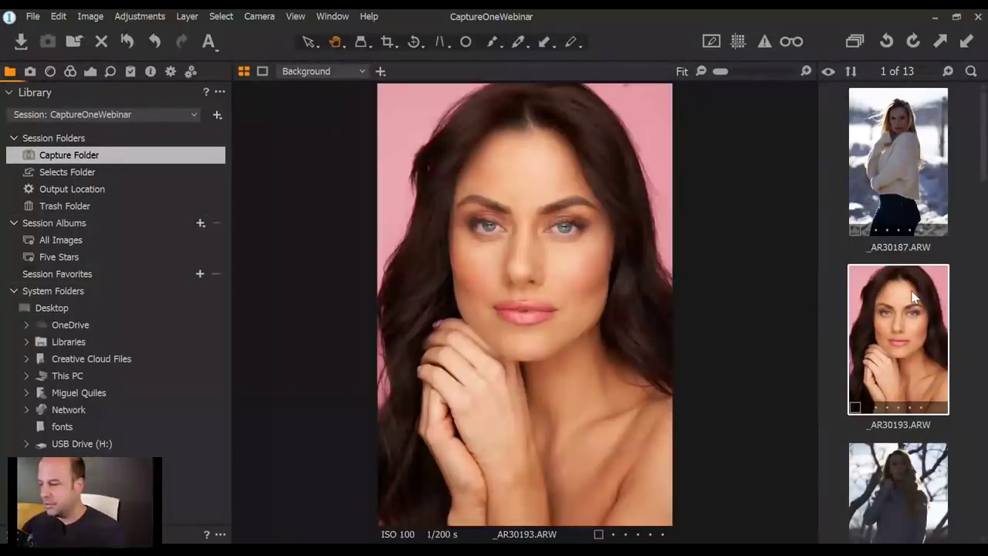
pyautogui.scroll(-5, 911, 294)
pyautogui.click(908, 280)
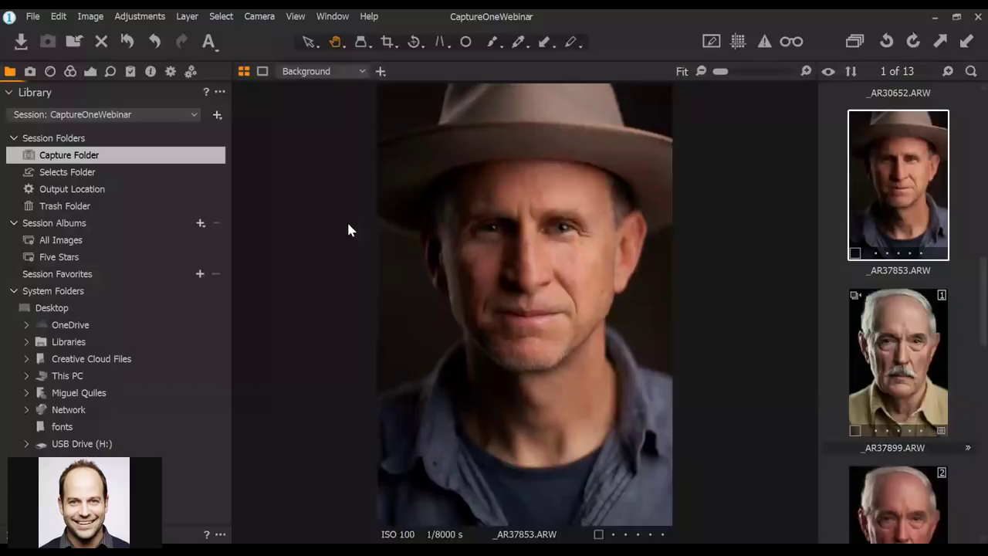
# Show the exposure adjustment tools, browse to the last photo in the folder and return to _AR37853.ARW
pyautogui.click(91, 71)
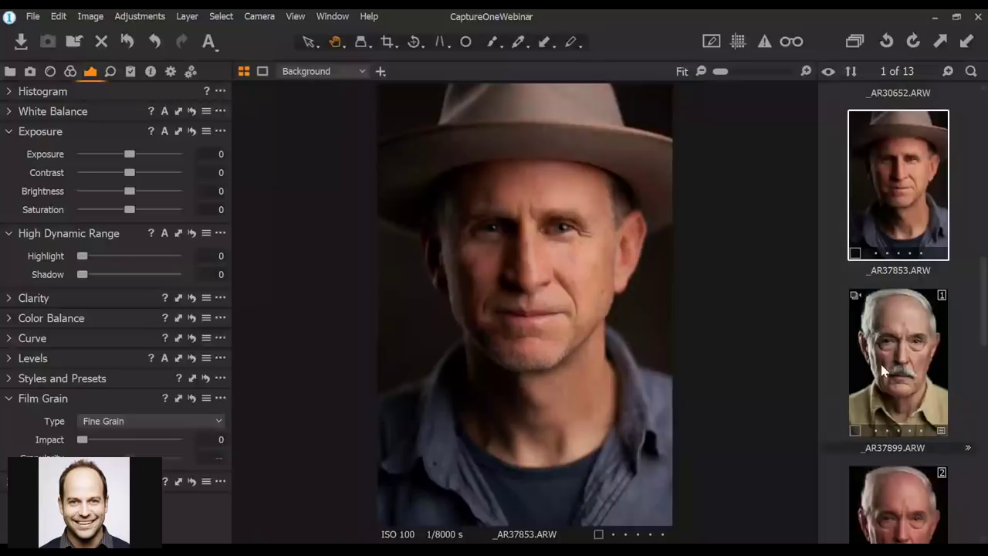
pyautogui.moveTo(985, 309); pyautogui.dragTo(984, 260)
pyautogui.press('Down')
pyautogui.press('Down')
pyautogui.press('Down')
pyautogui.press('Down')
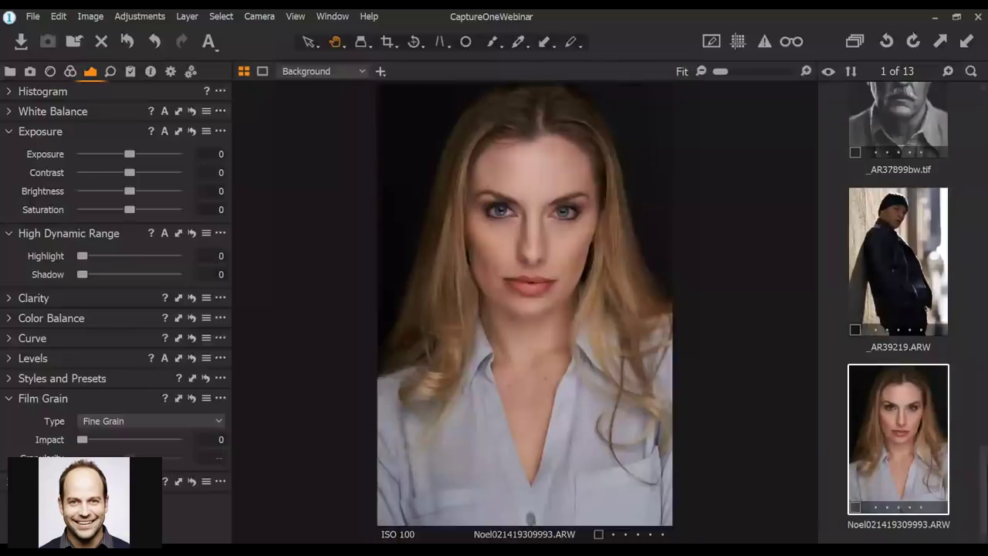
pyautogui.moveTo(981, 442); pyautogui.dragTo(983, 199)
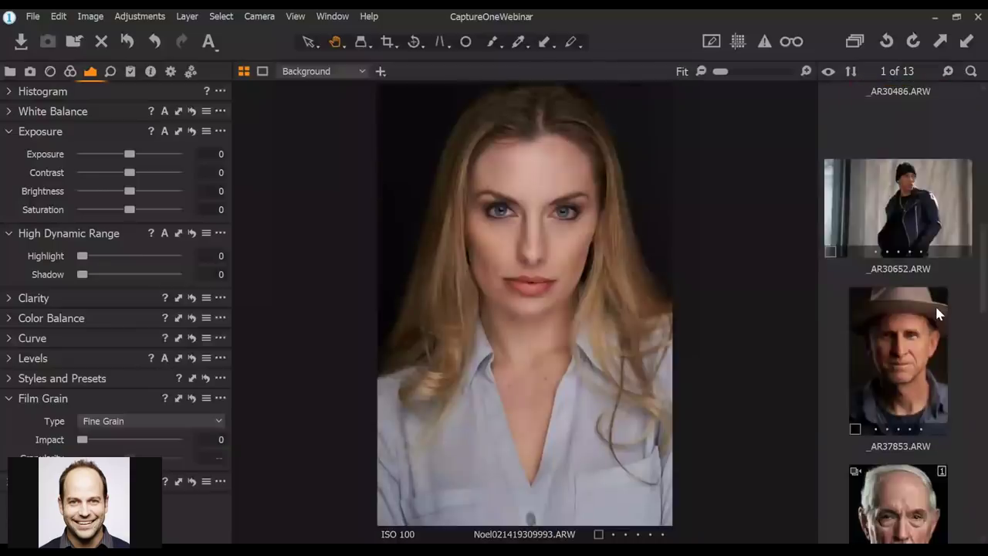
pyautogui.click(935, 303)
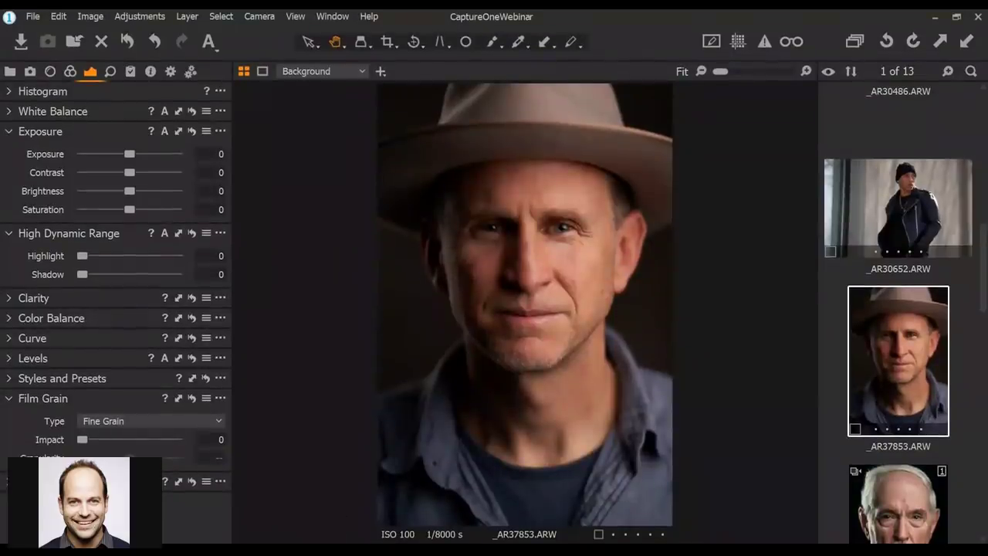
# Return to the session library and check the contents of the Selects Folder and the Capture Folder
pyautogui.moveTo(346, 509)
pyautogui.click(10, 71)
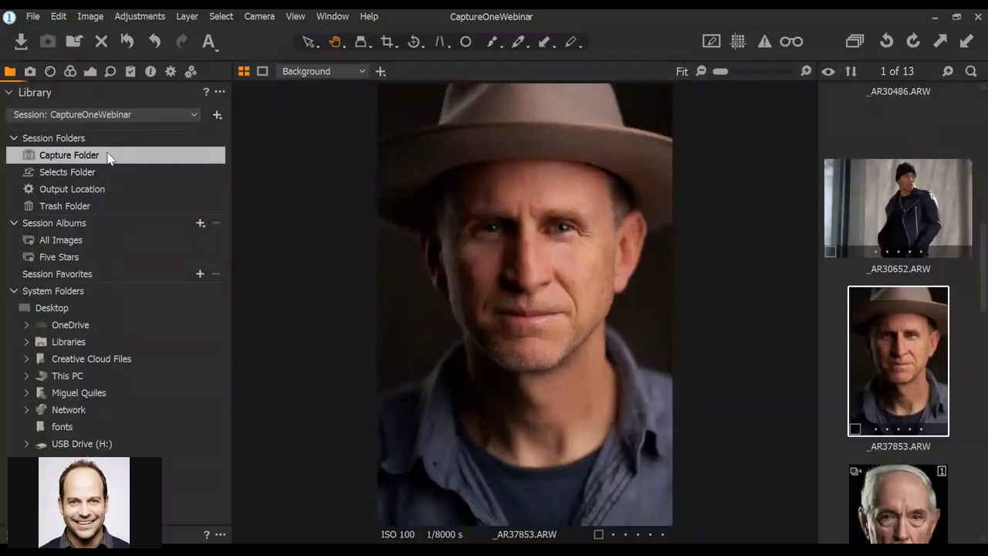
pyautogui.click(76, 177)
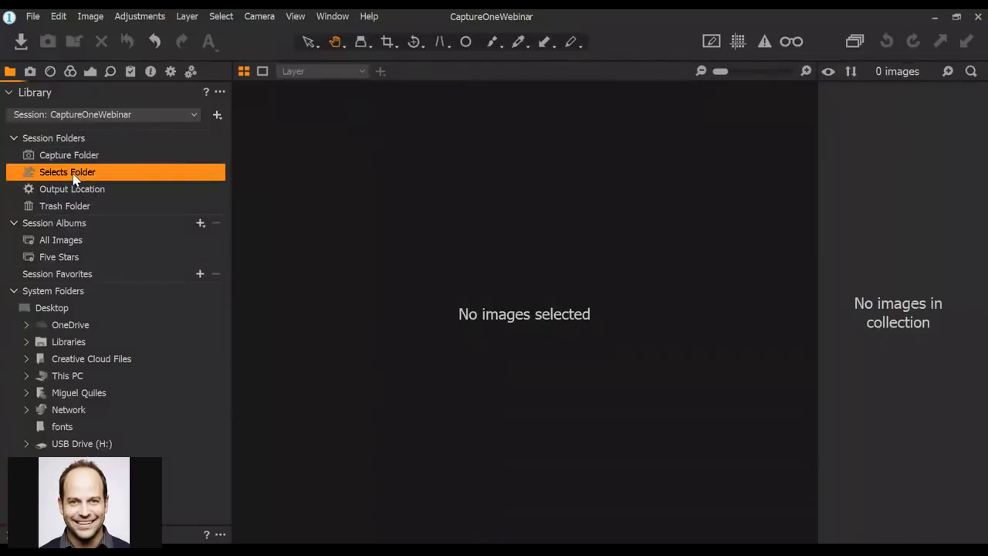
pyautogui.click(73, 162)
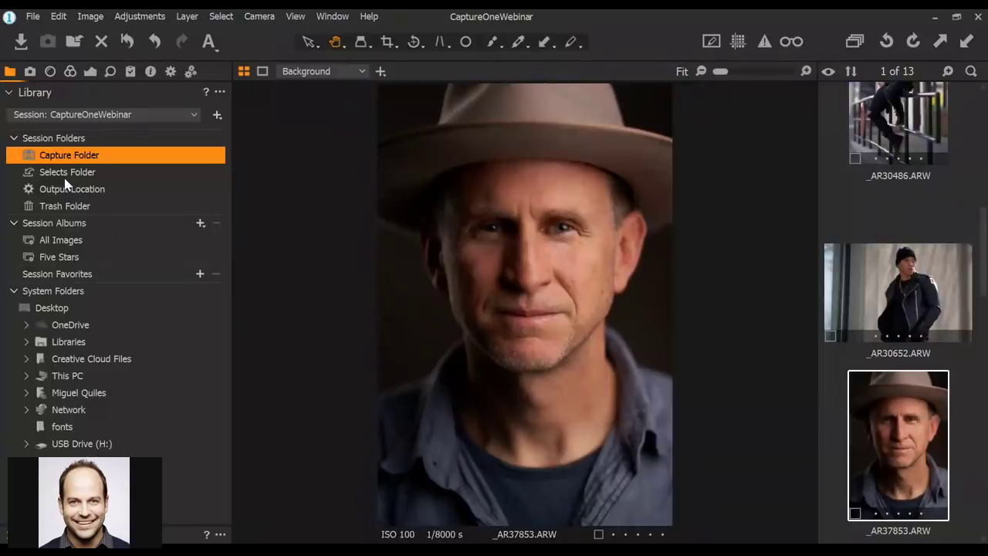
# Move the photo _AR30652.ARW from the Capture Folder into the Selects Folder
pyautogui.click(921, 307)
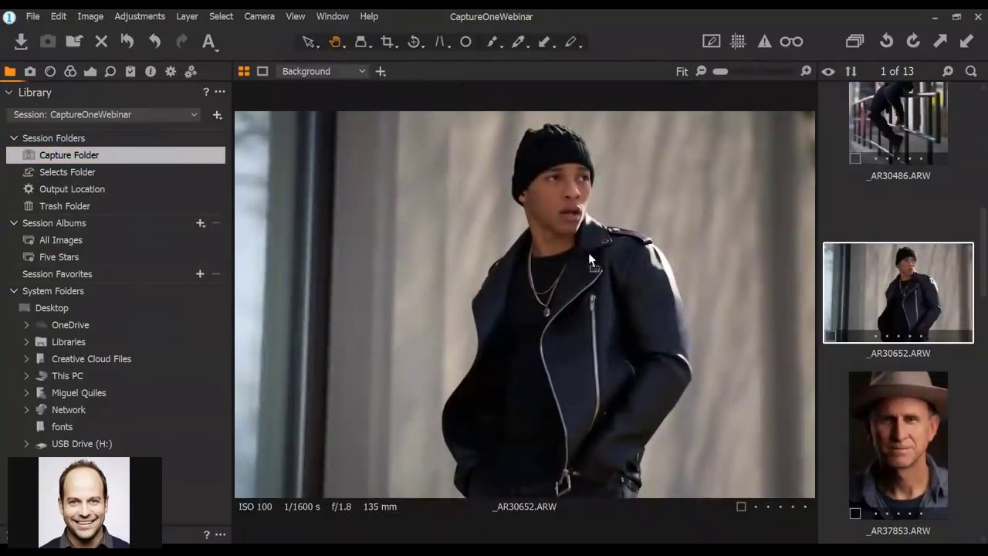
pyautogui.moveTo(589, 256); pyautogui.dragTo(96, 168)
pyautogui.click(80, 171)
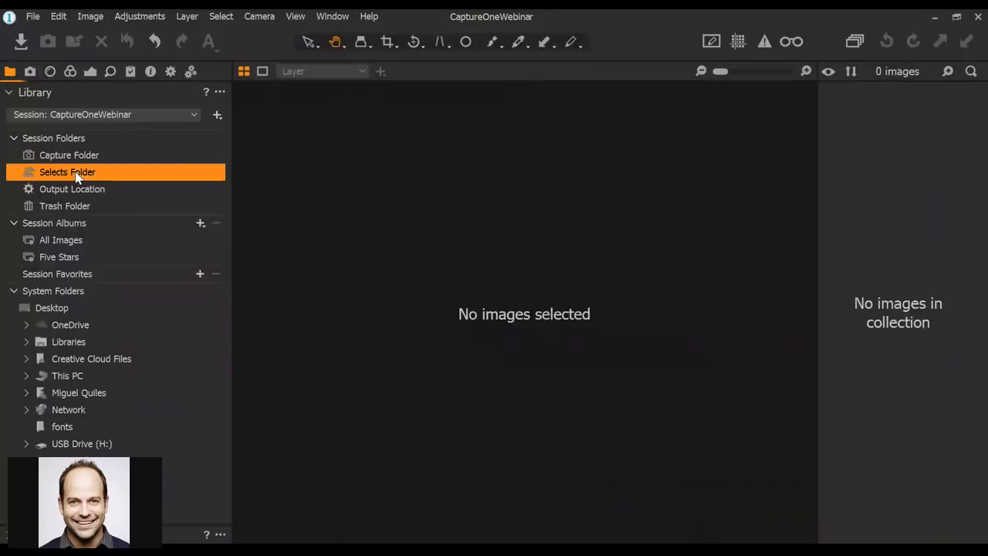
pyautogui.click(69, 155)
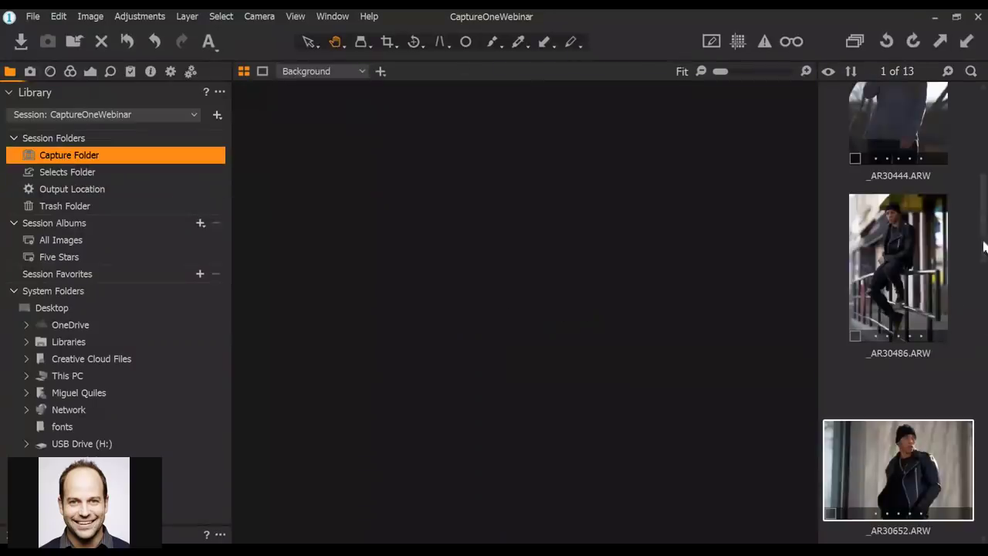
pyautogui.moveTo(895, 339); pyautogui.dragTo(74, 169)
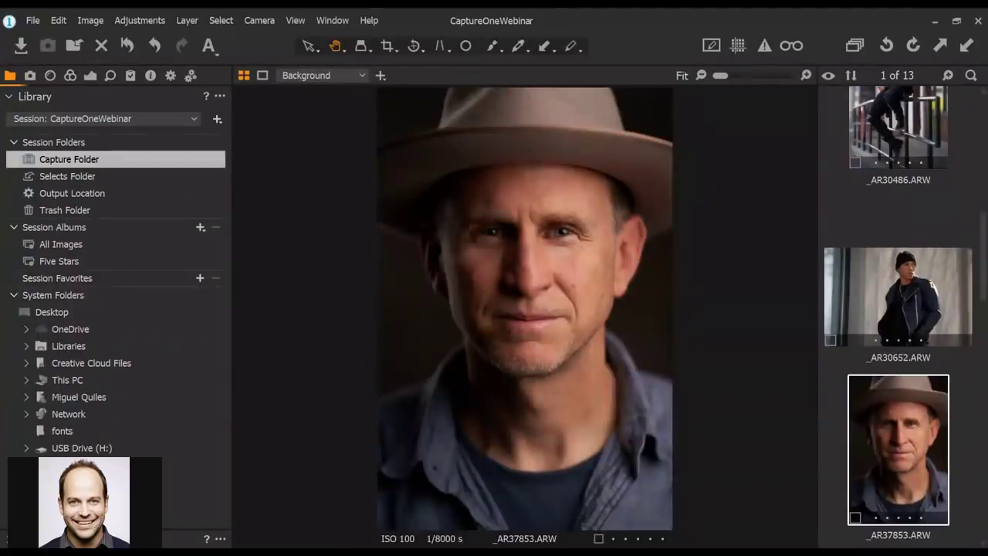
pyautogui.click(567, 318)
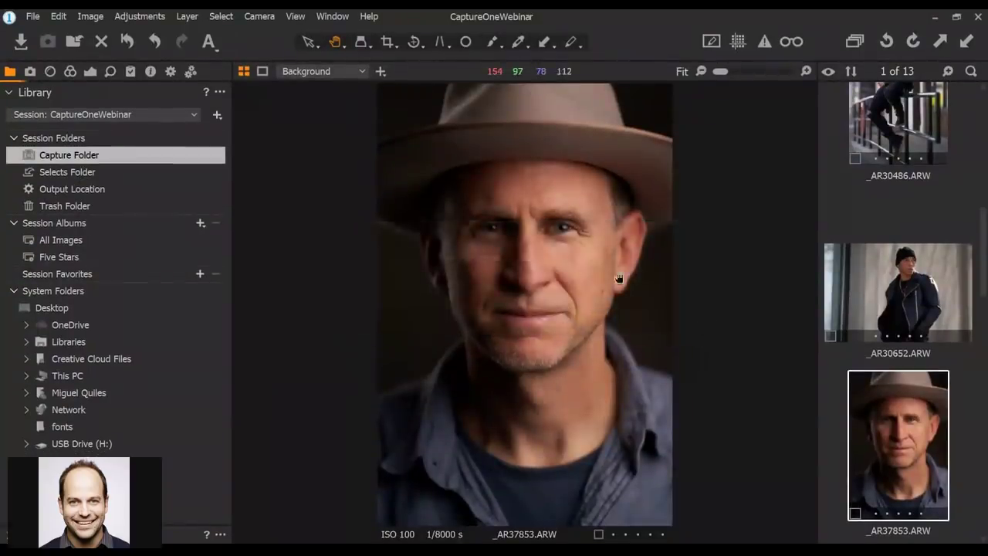
# View _AR30652.ARW in the Selects Folder and check the contents of the Output Location and the Capture Folder
pyautogui.click(62, 171)
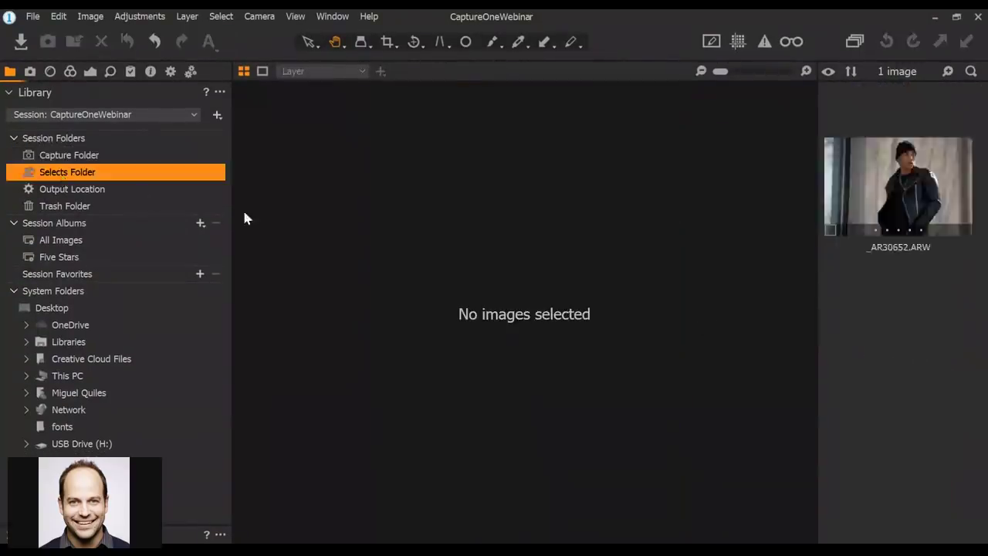
pyautogui.click(926, 175)
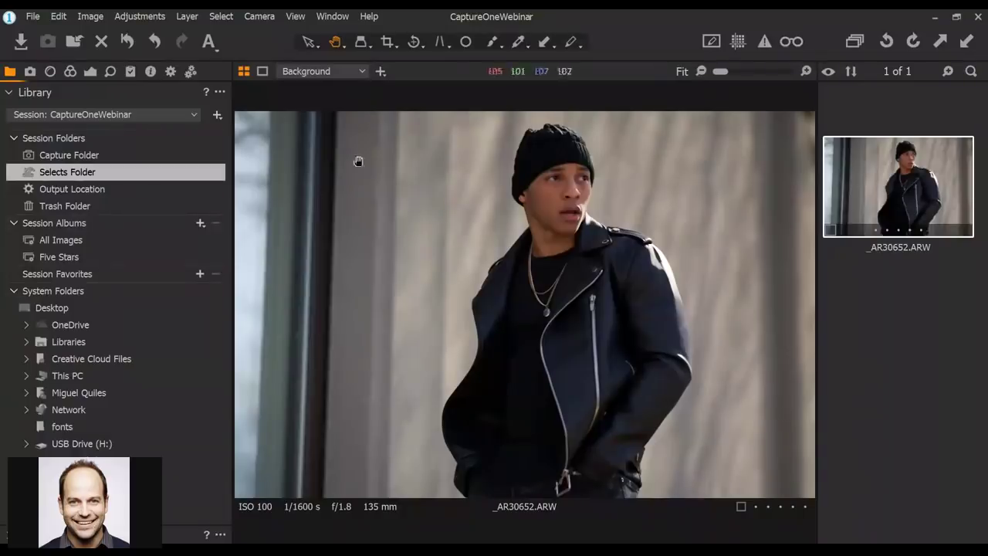
pyautogui.click(83, 192)
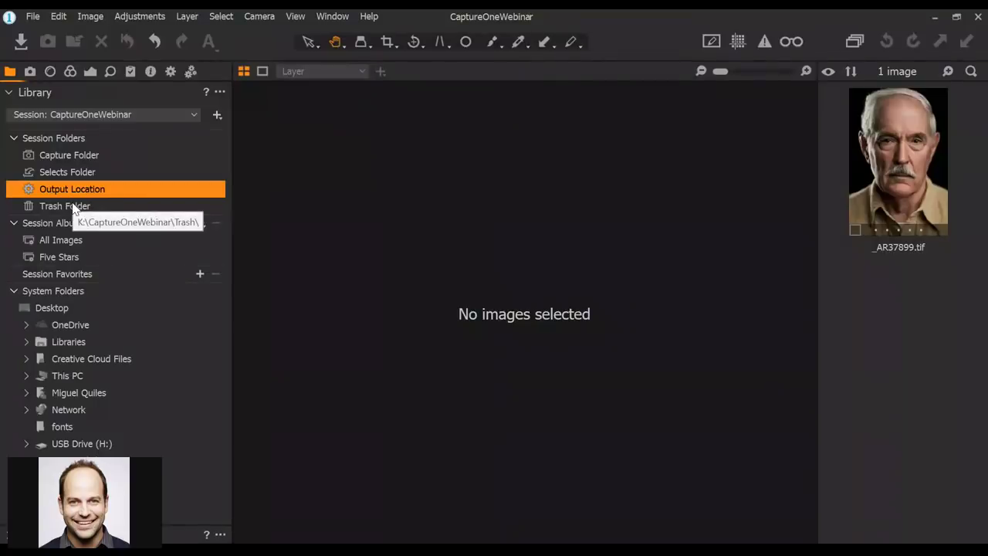
pyautogui.click(67, 158)
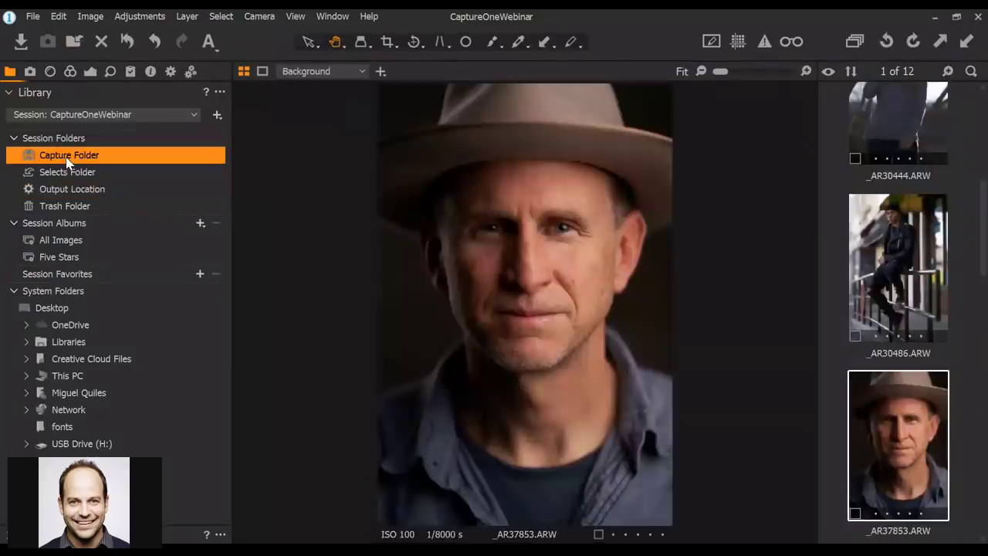
# Move _AR30652.ARW from the Selects Folder back to the Capture Folder and reopen the Capture Folder
pyautogui.click(73, 173)
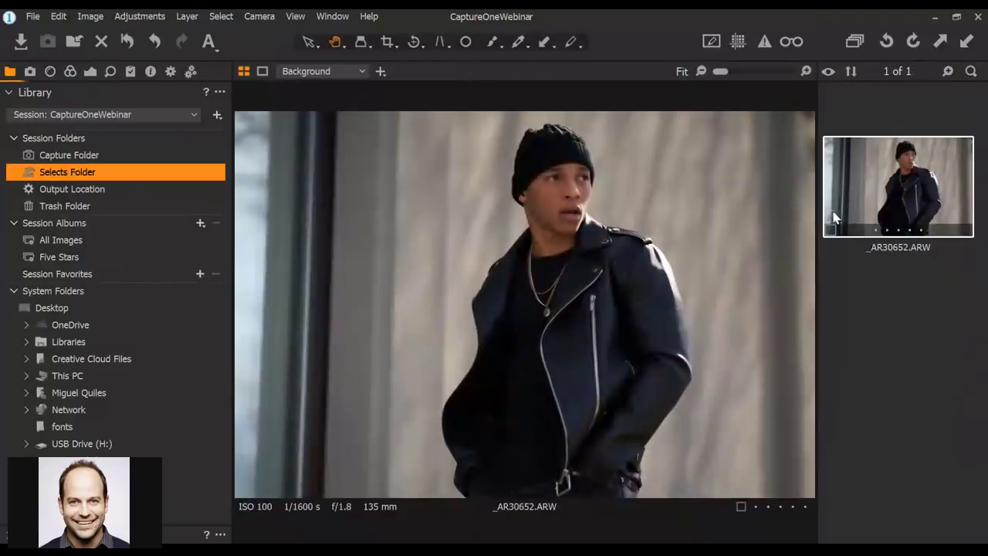
pyautogui.moveTo(913, 195); pyautogui.dragTo(82, 158)
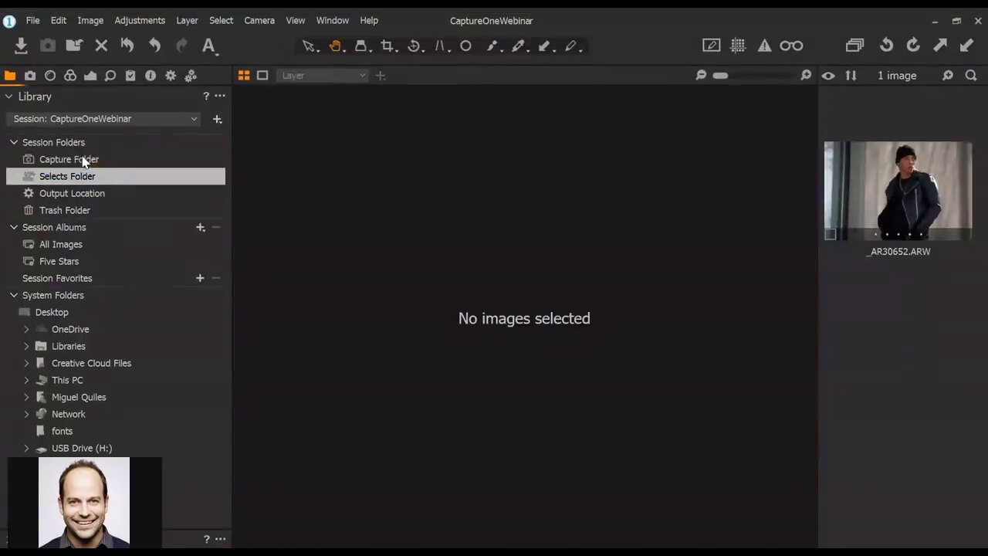
pyautogui.click(569, 314)
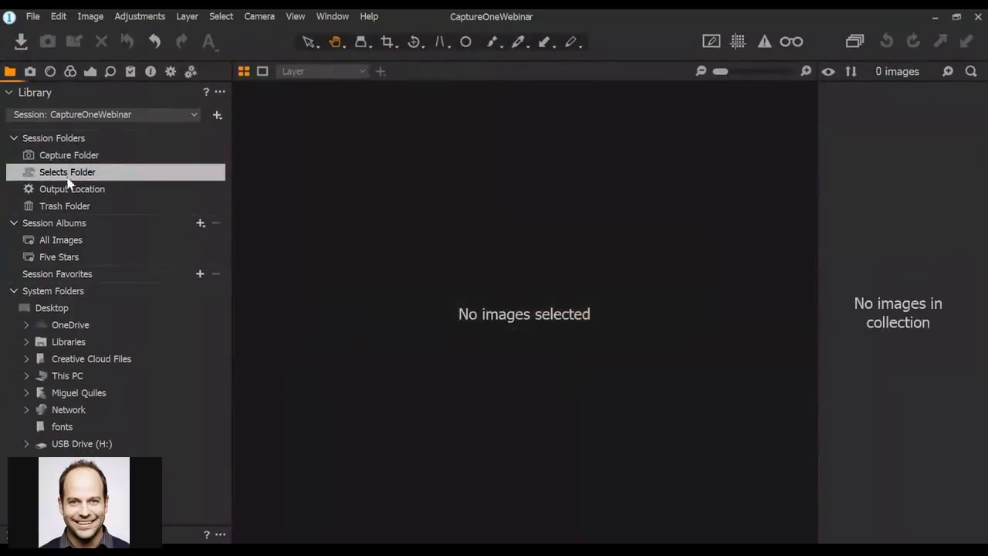
pyautogui.click(72, 159)
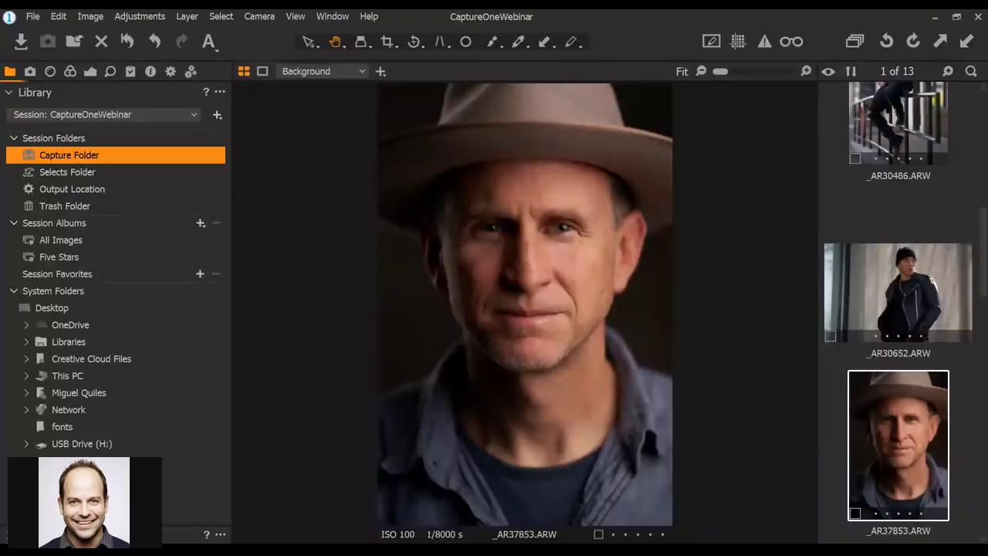
# Collapse the Library tool to expose the rating and color tag filters, and view photos _AR30187.ARW and _AR30193.ARW
pyautogui.click(34, 92)
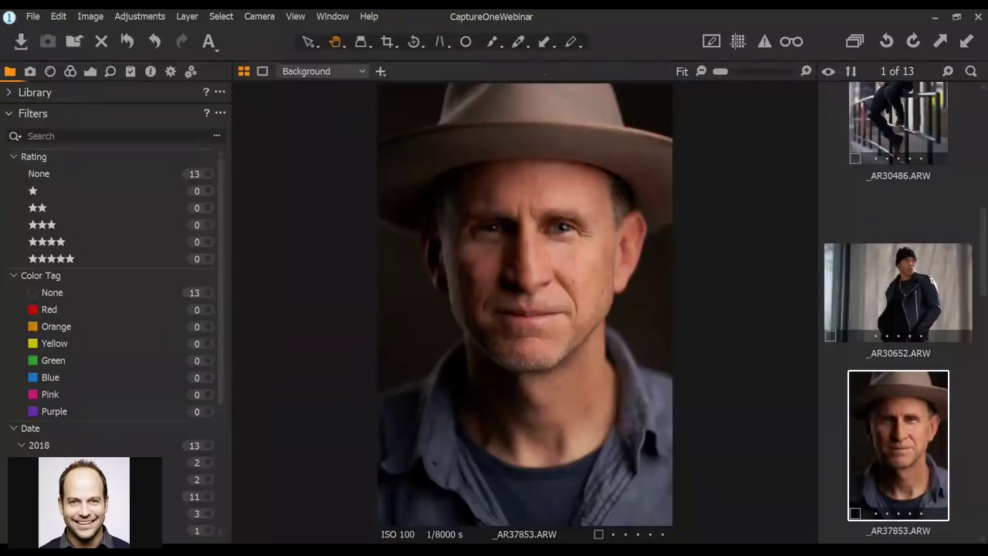
pyautogui.scroll(5, 930, 330)
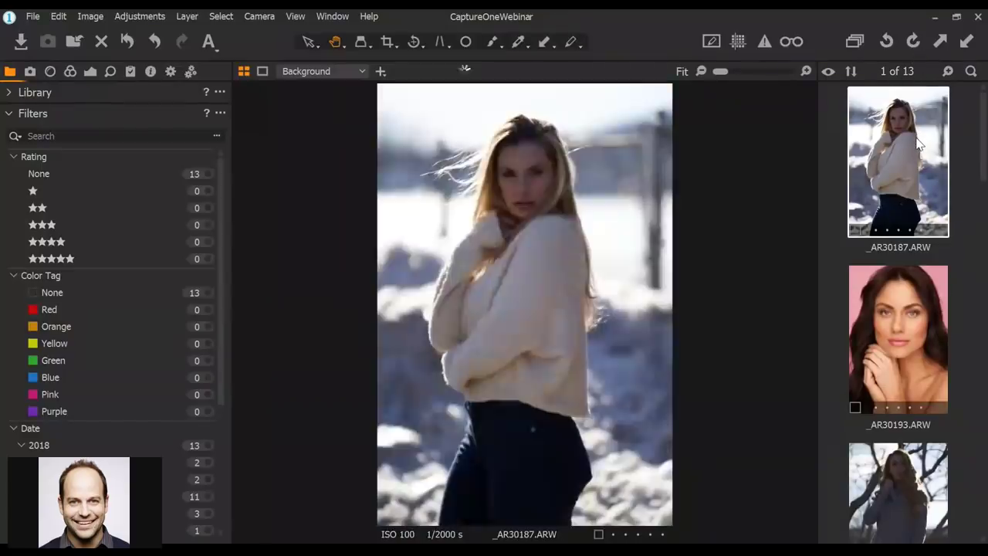
pyautogui.click(917, 142)
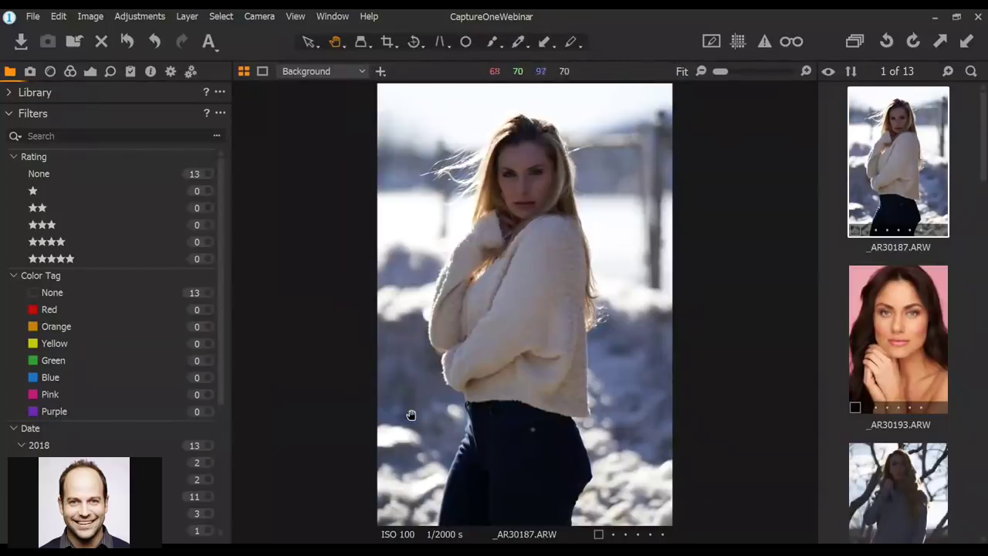
pyautogui.click(903, 318)
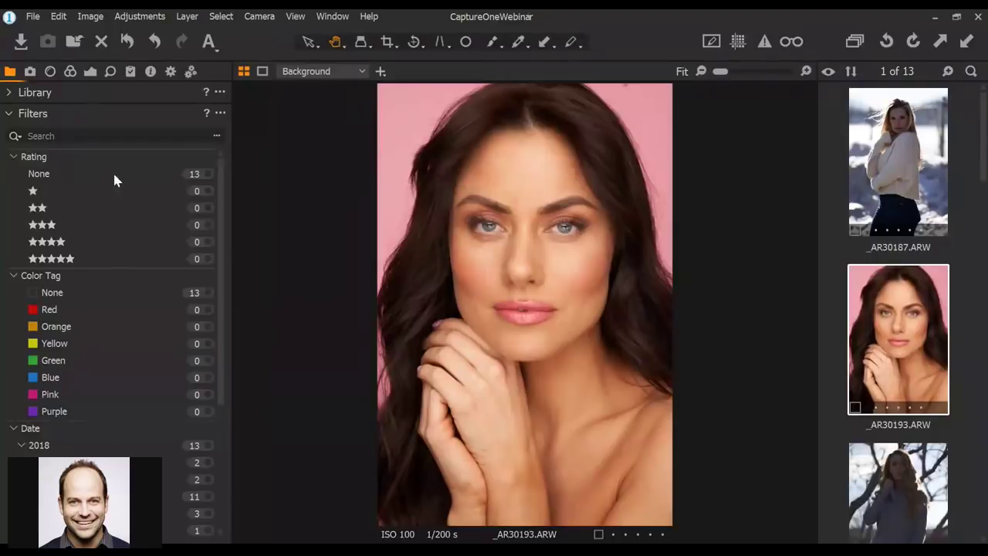
# Filter the Capture Folder photos by no rating, one star and five stars in turn, checking the library folders
pyautogui.click(209, 174)
pyautogui.click(207, 191)
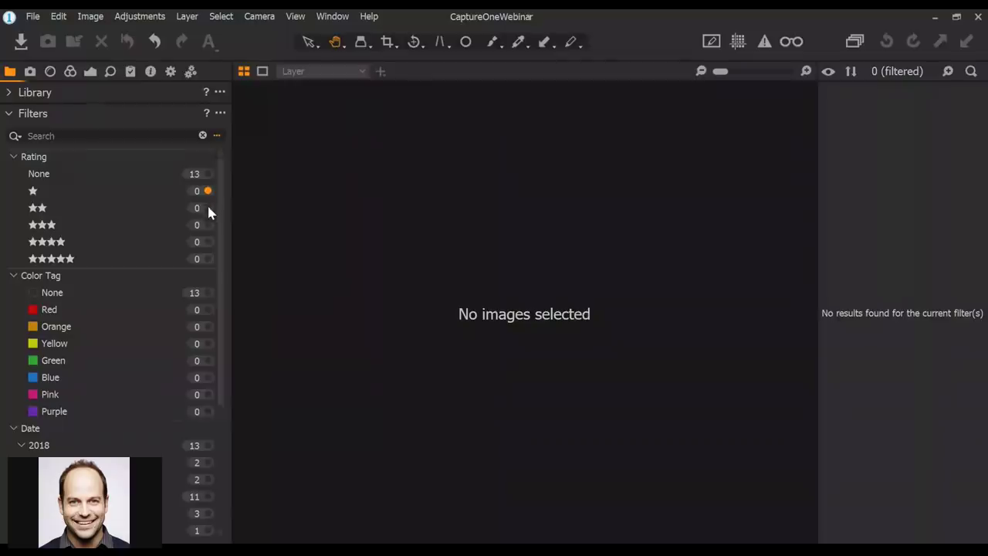
pyautogui.click(206, 259)
pyautogui.click(10, 92)
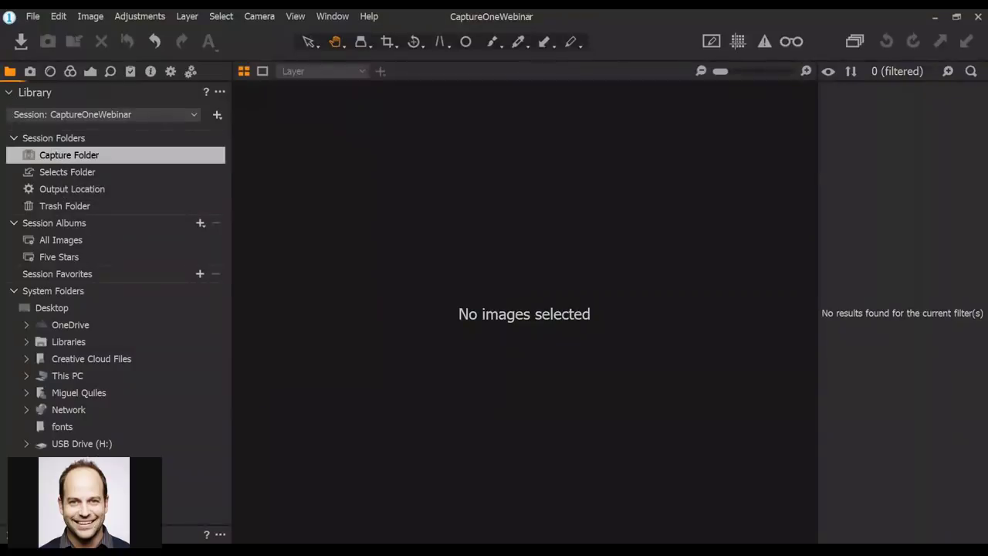
pyautogui.click(10, 92)
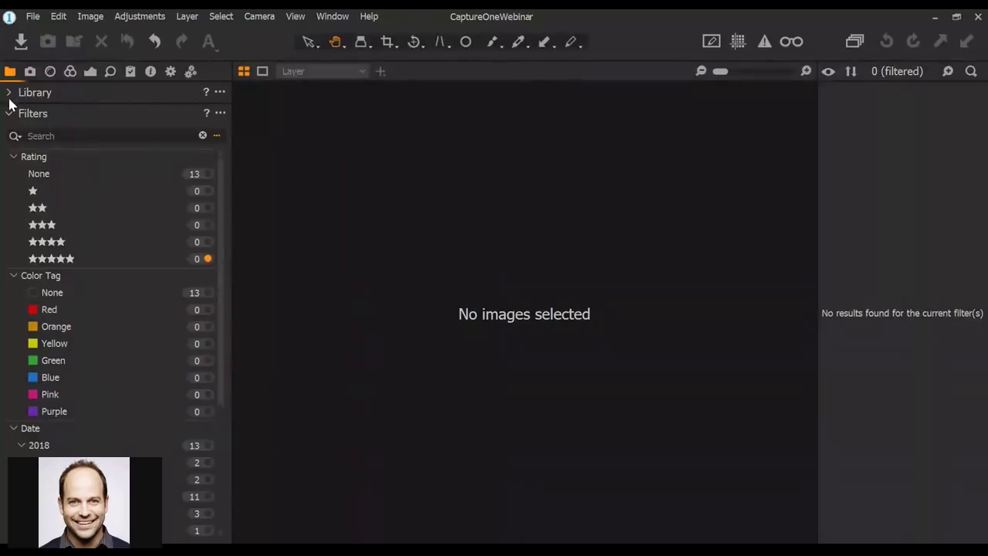
# Filter the photos to those with rating None, select _AR30187.ARW and expand the Library tool
pyautogui.click(207, 175)
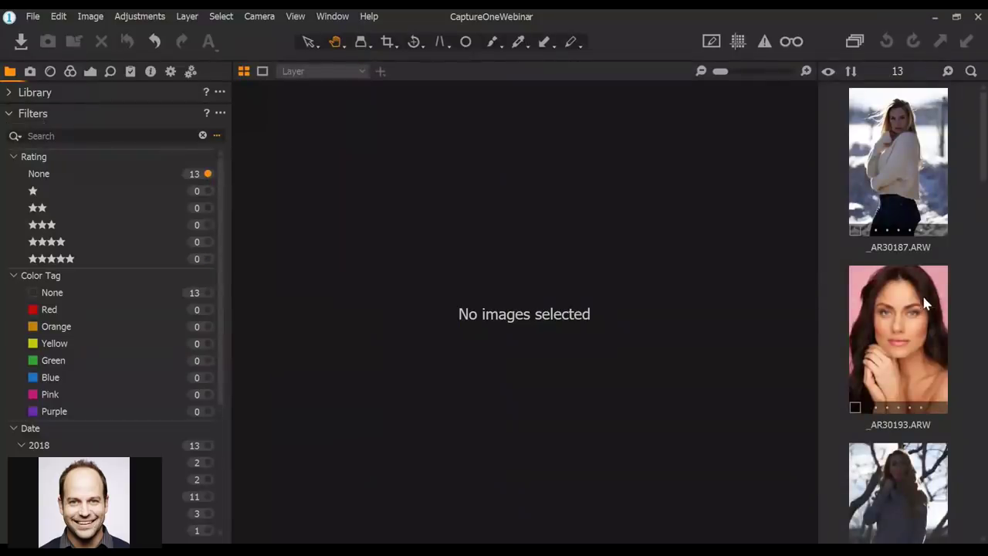
pyautogui.click(909, 181)
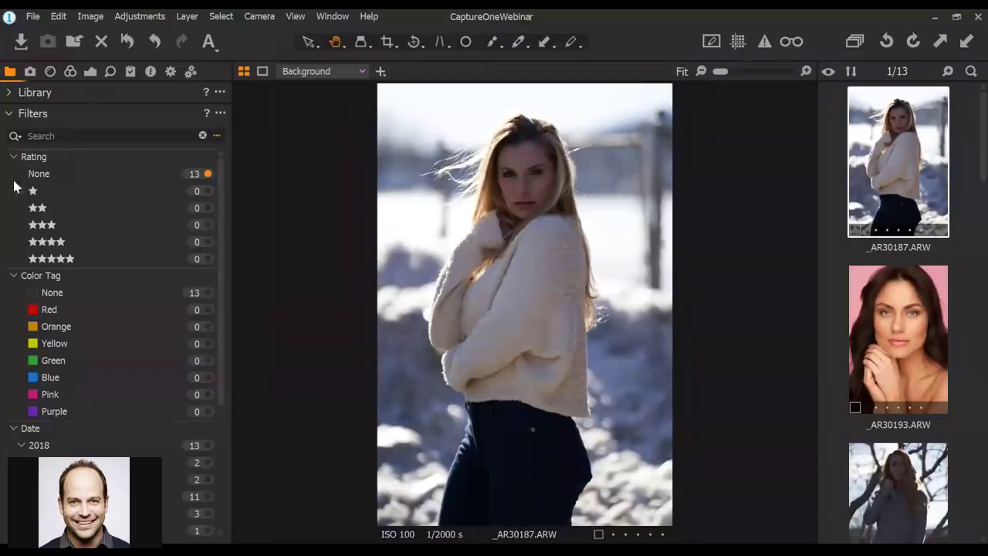
pyautogui.click(9, 92)
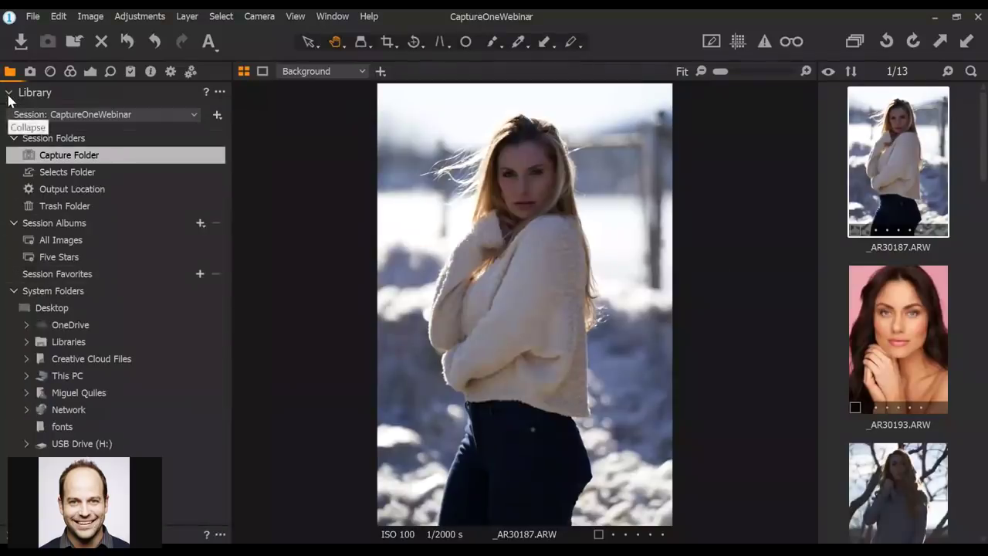
# Look over the list of recent sessions, keeping the CaptureOneWebinar session open
pyautogui.click(137, 115)
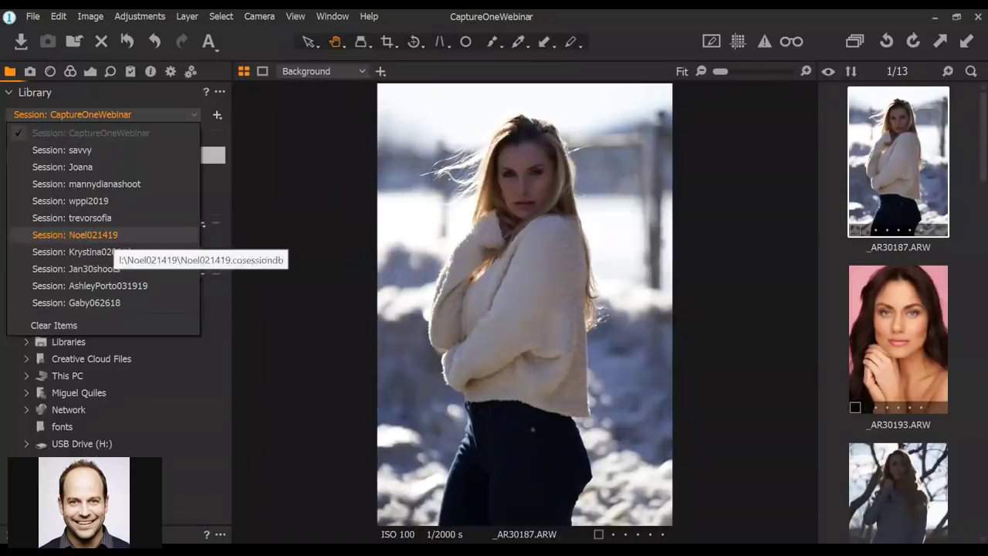
pyautogui.click(117, 99)
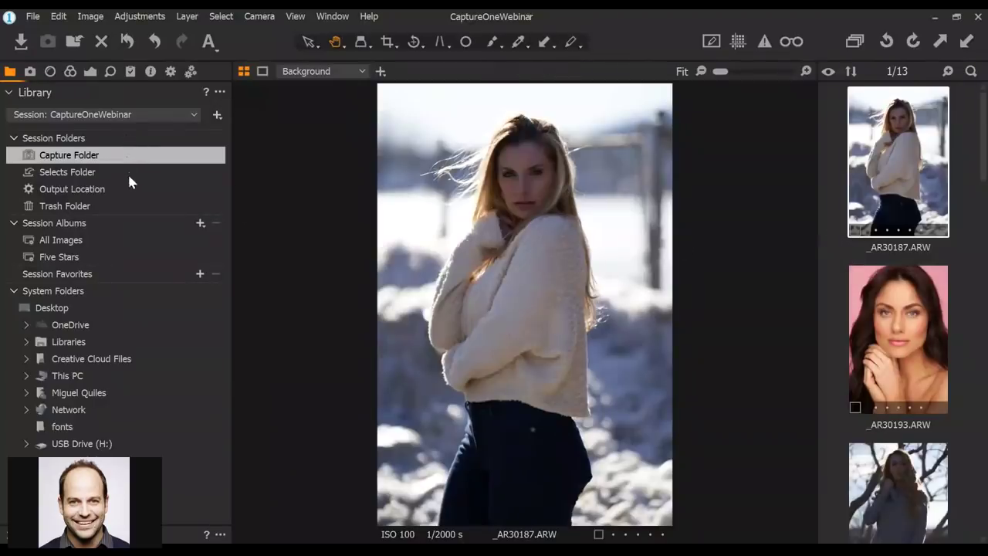
# Move _AR30193.ARW from the Capture Folder to the Selects Folder and view it there
pyautogui.click(918, 347)
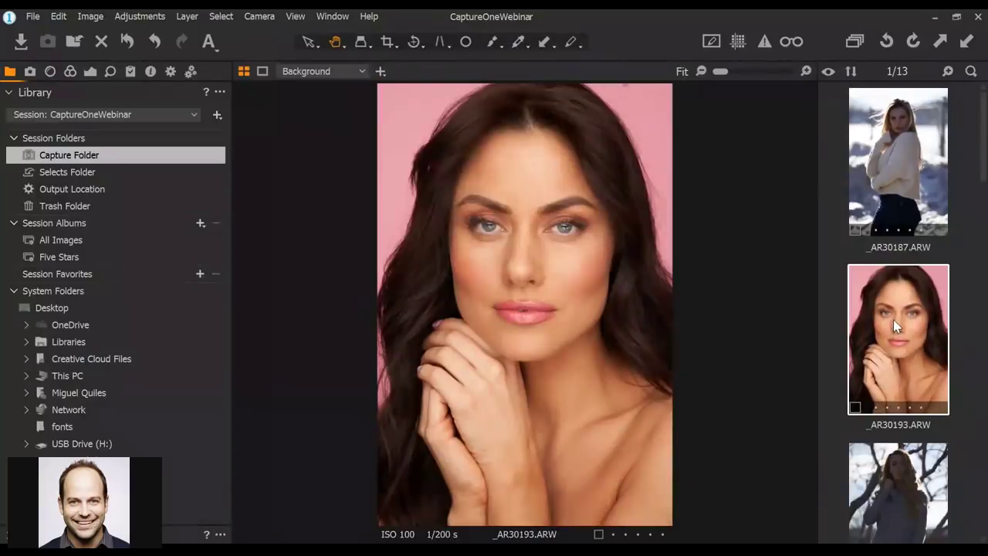
pyautogui.moveTo(893, 319); pyautogui.dragTo(113, 177)
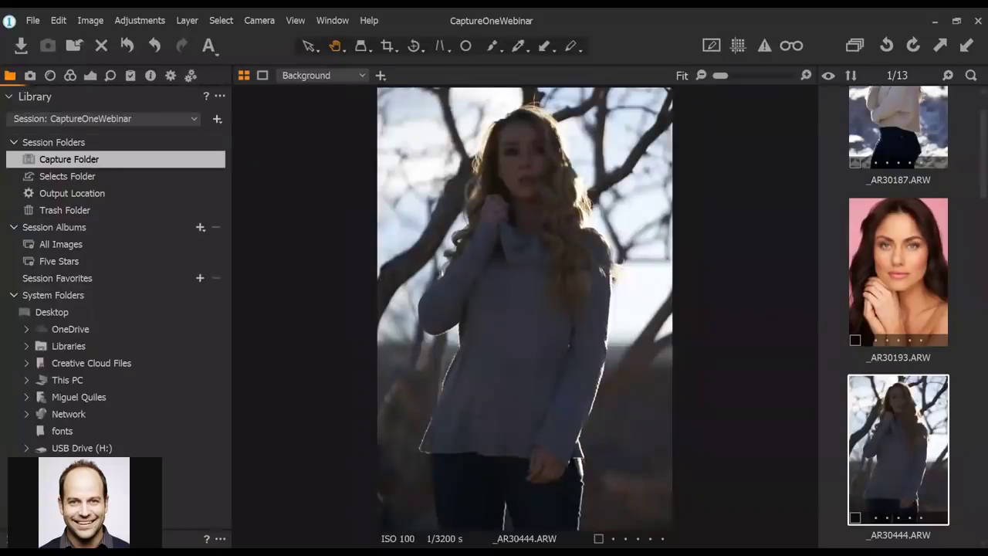
pyautogui.click(65, 175)
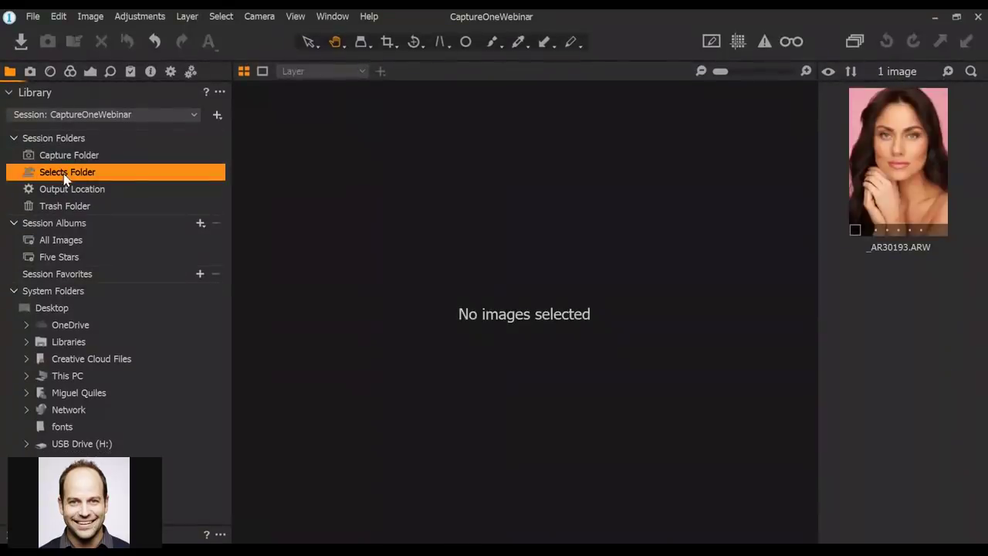
pyautogui.click(899, 200)
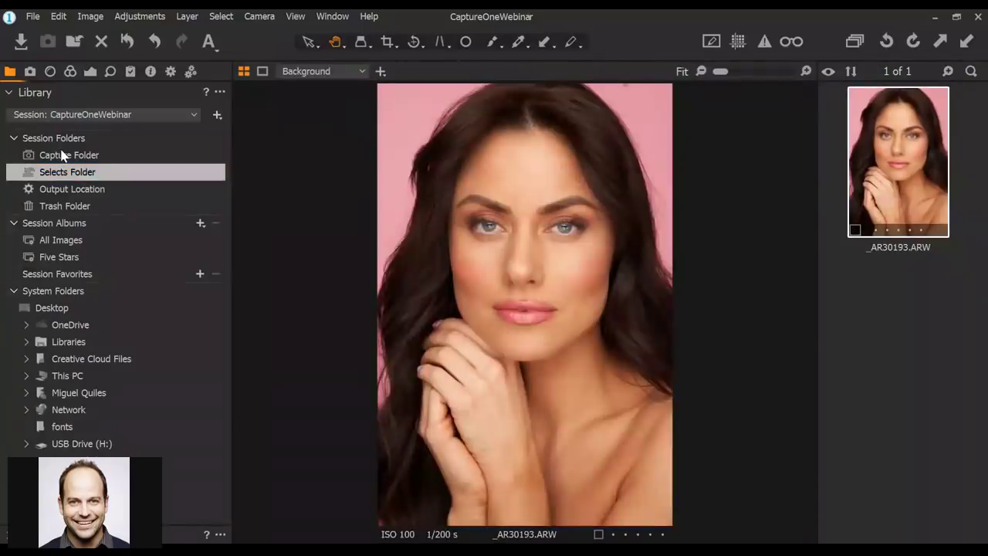
# Move _AR30193.ARW back to the Capture Folder, and view it and _AR30444.ARW there
pyautogui.moveTo(935, 181); pyautogui.dragTo(83, 168)
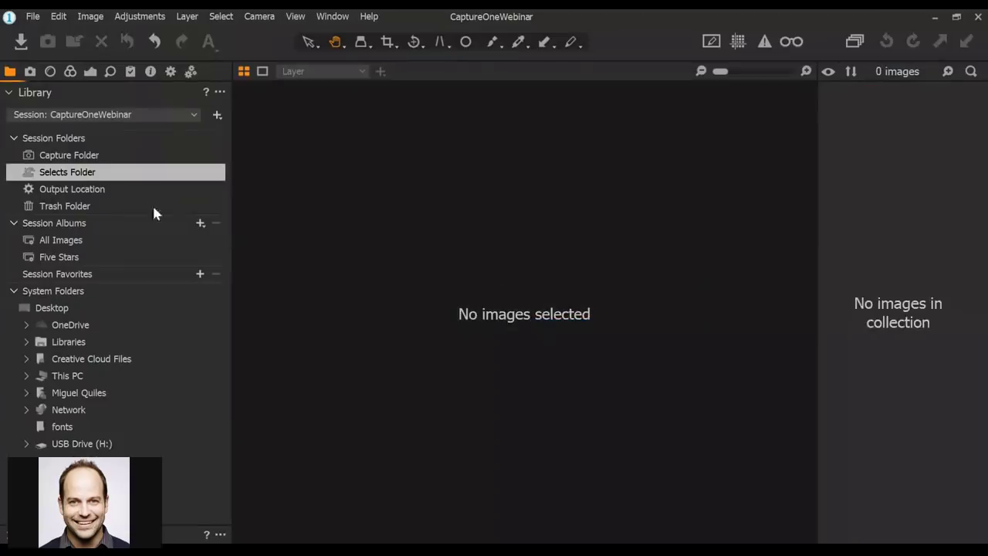
pyautogui.click(69, 157)
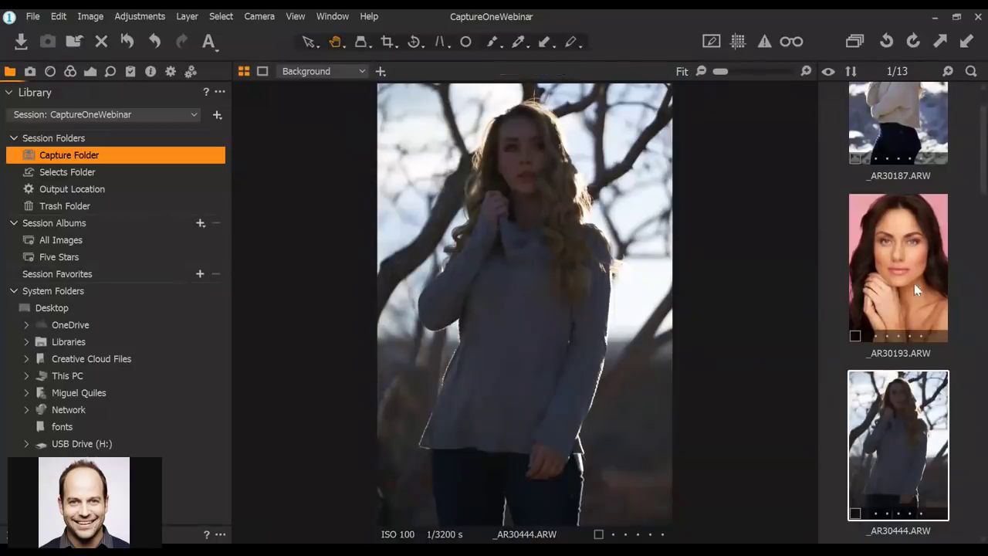
pyautogui.click(895, 245)
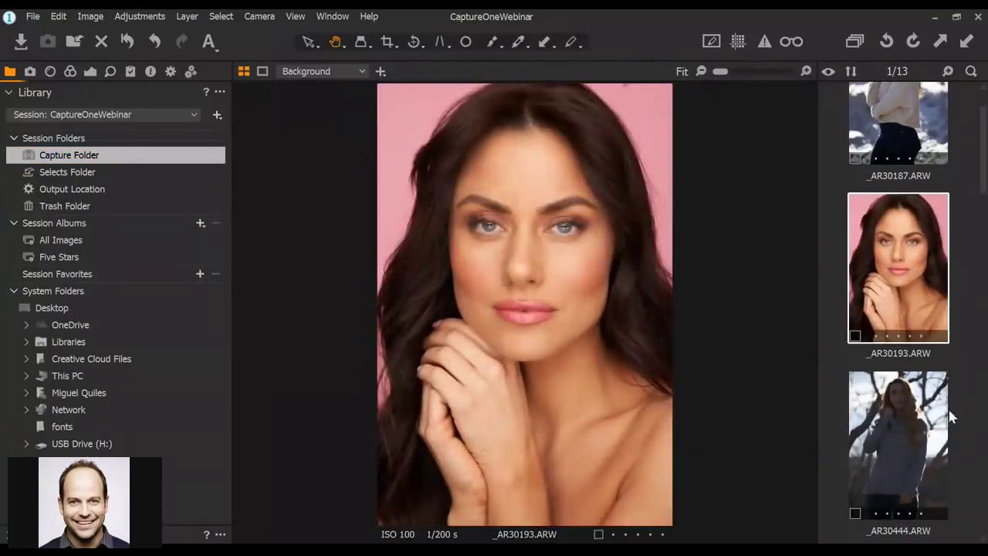
pyautogui.click(938, 438)
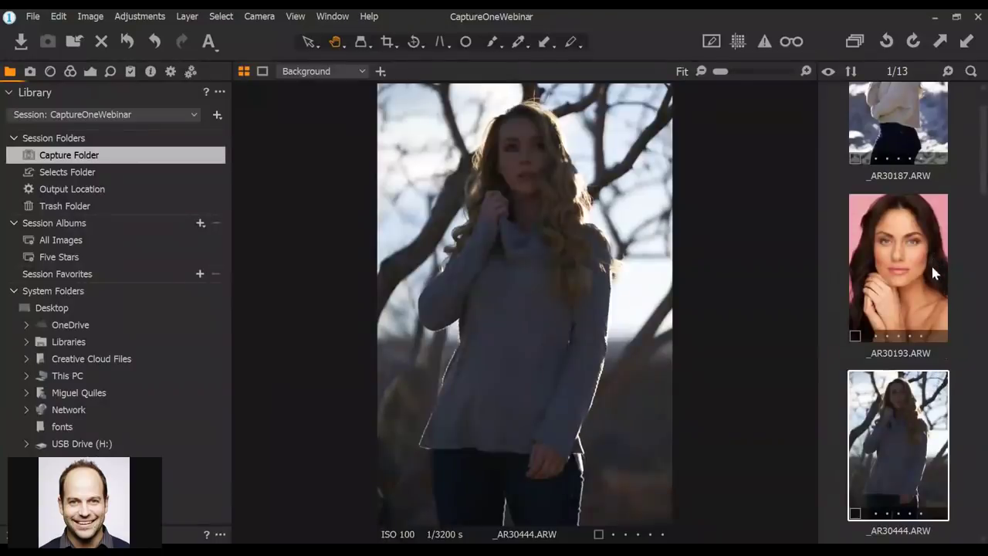
pyautogui.scroll(2, 986, 158)
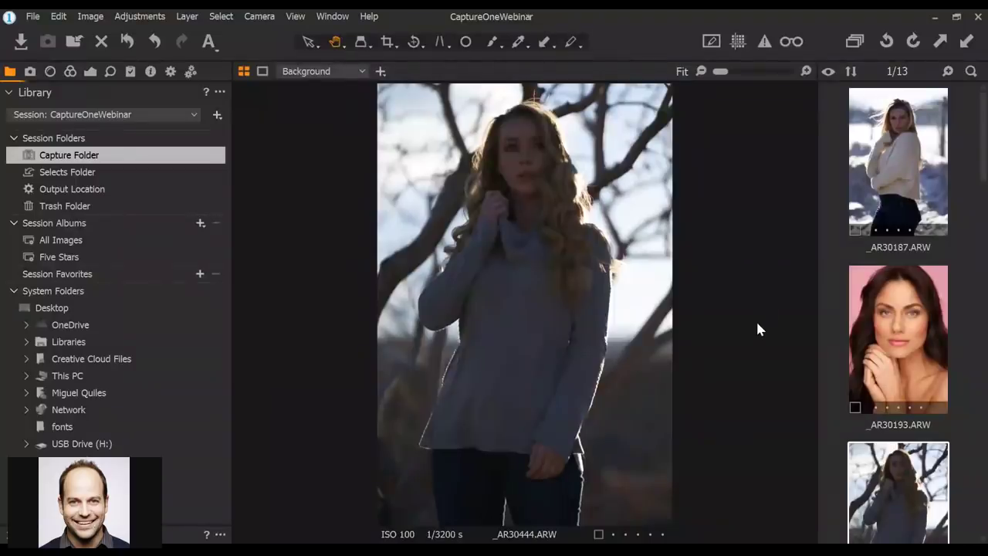
pyautogui.click(368, 17)
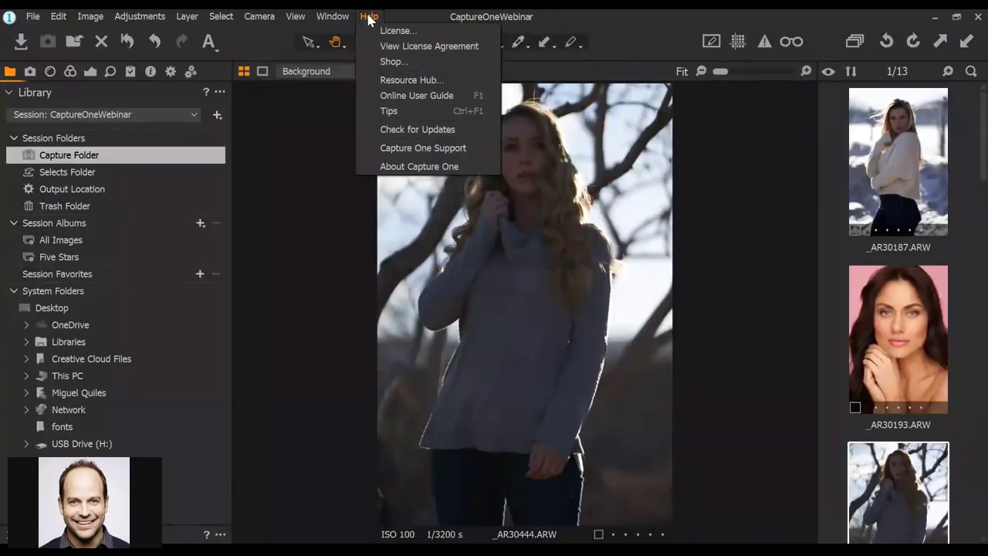
pyautogui.click(32, 16)
pyautogui.click(266, 168)
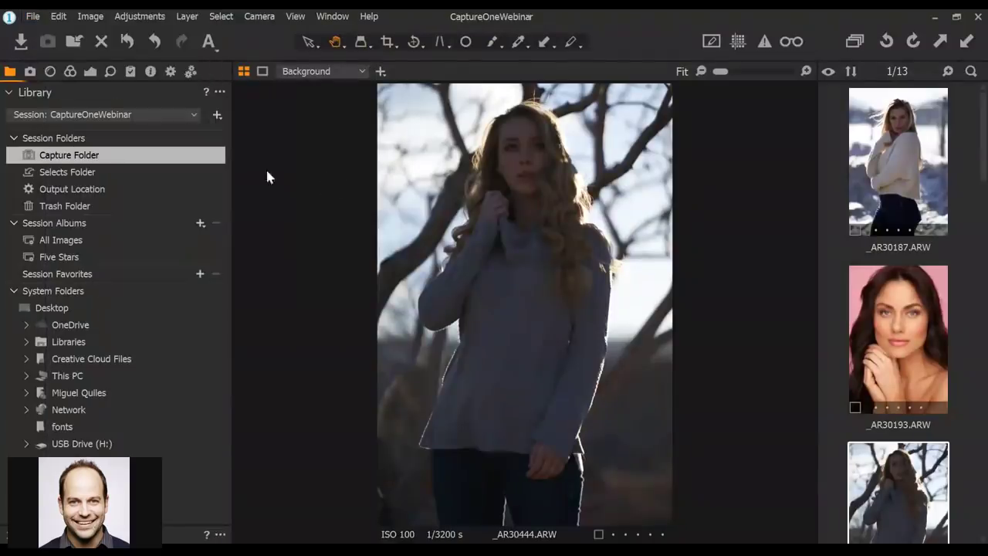
pyautogui.click(59, 16)
pyautogui.click(141, 129)
pyautogui.scroll(-2, 912, 322)
pyautogui.scroll(2, 907, 331)
# Open the recent session whose name ends in 021419, view a portrait, and check its Selects Folder, Output Location and Capture Folder
pyautogui.click(138, 108)
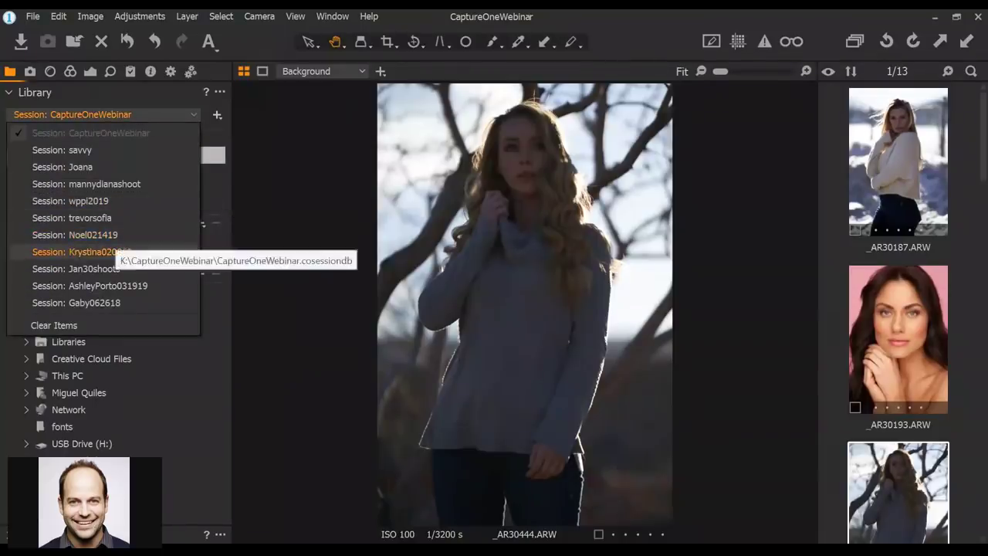
pyautogui.press('Escape')
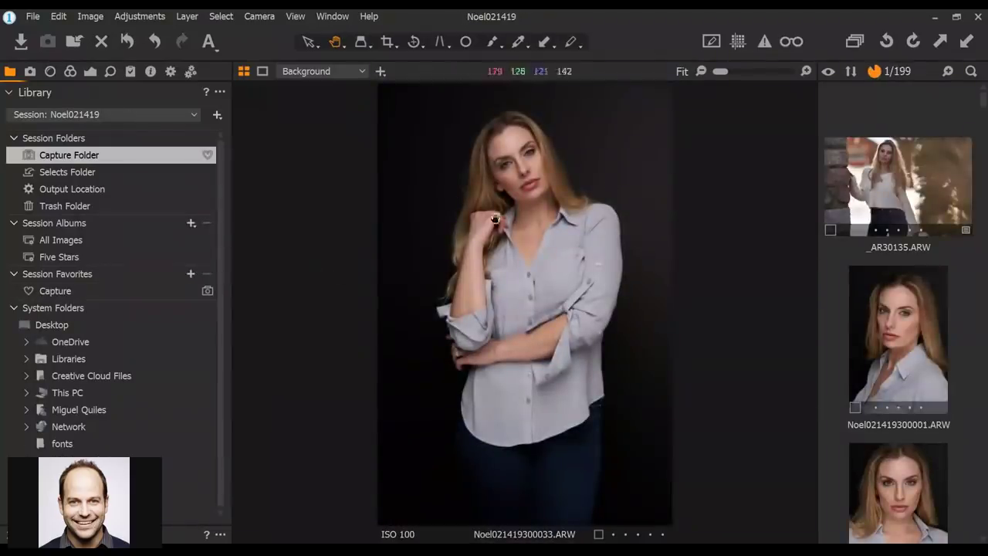
pyautogui.click(877, 257)
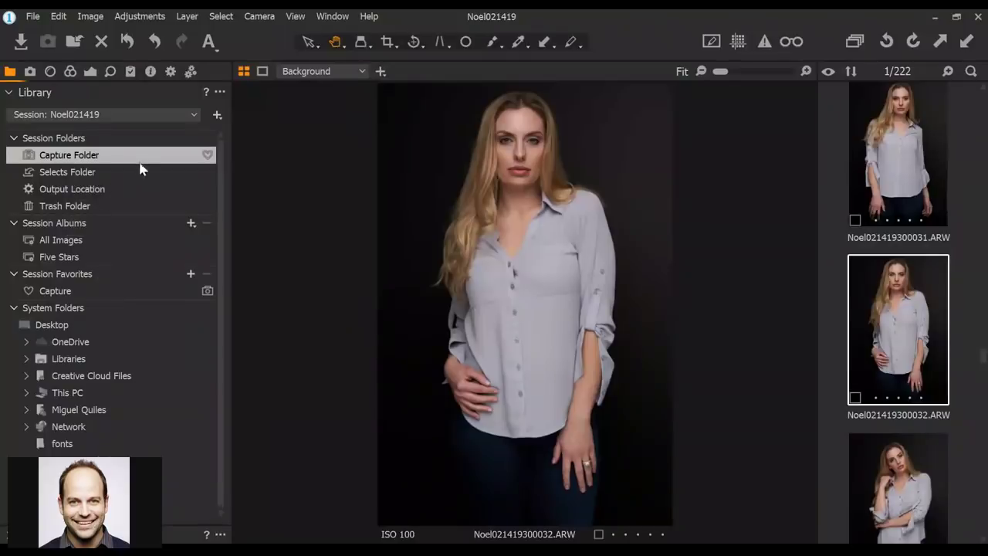
pyautogui.click(77, 174)
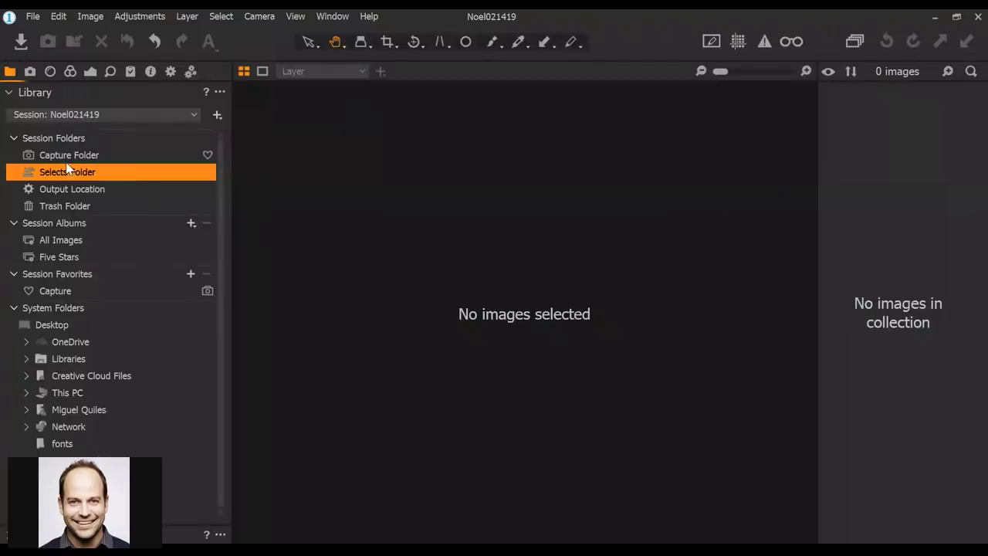
pyautogui.click(81, 193)
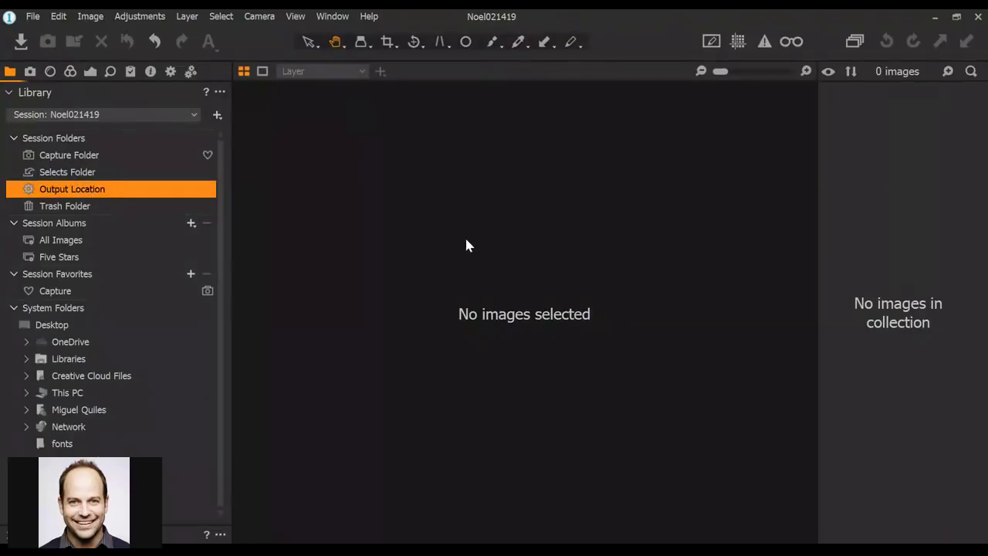
pyautogui.click(79, 155)
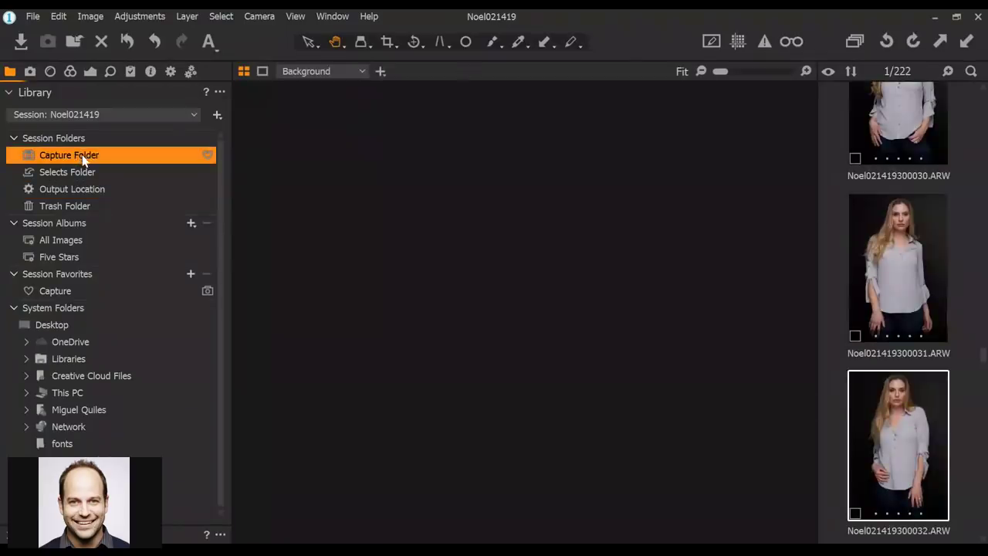
# Switch back to the CaptureOneWebinar session
pyautogui.click(93, 116)
pyautogui.press('Escape')
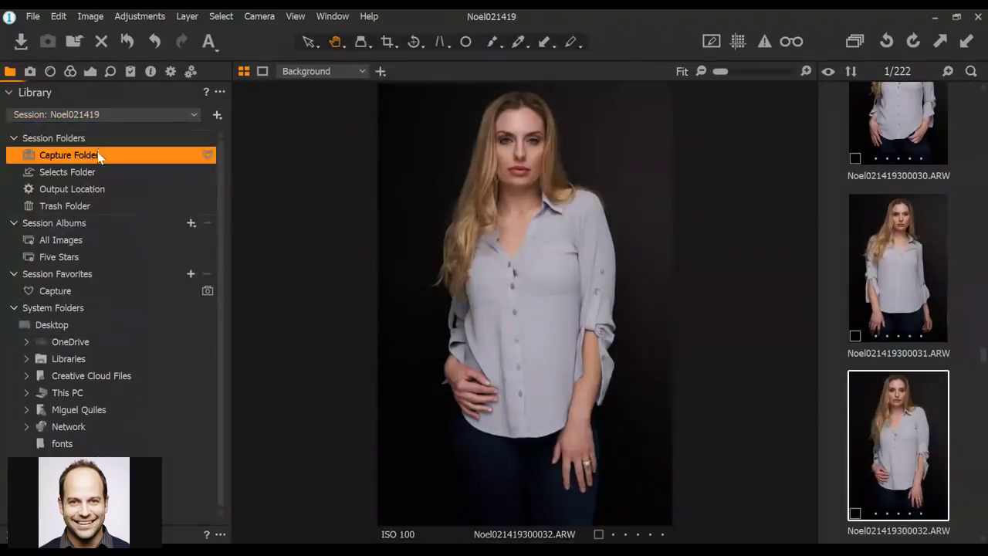
pyautogui.click(760, 225)
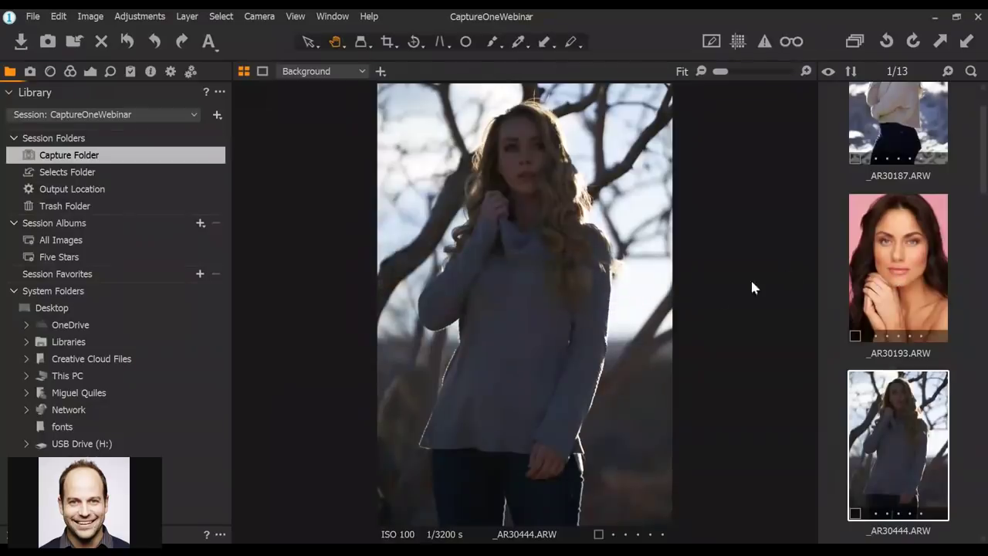
# Look over the recent sessions and the New Session command without starting a session
pyautogui.click(98, 115)
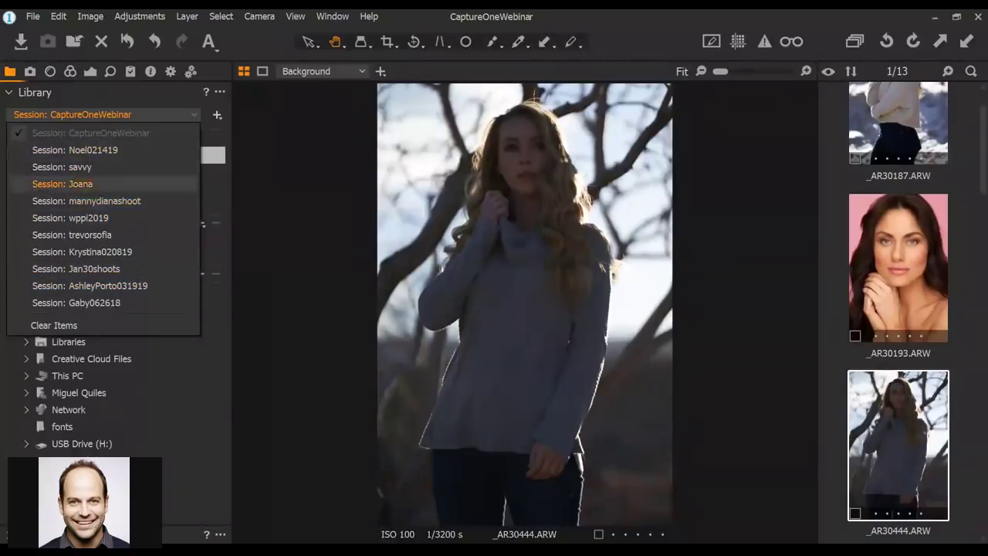
pyautogui.click(234, 172)
pyautogui.click(33, 16)
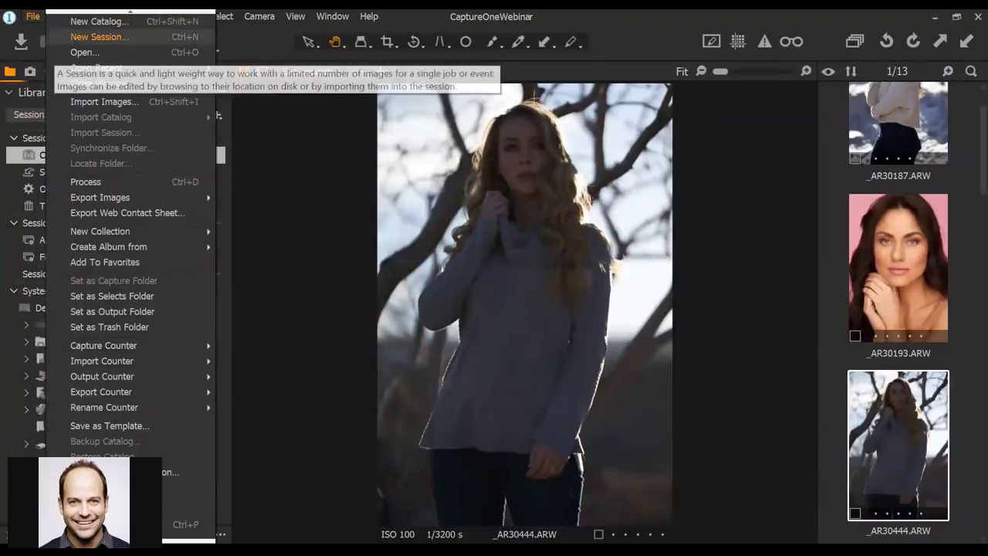
pyautogui.click(272, 219)
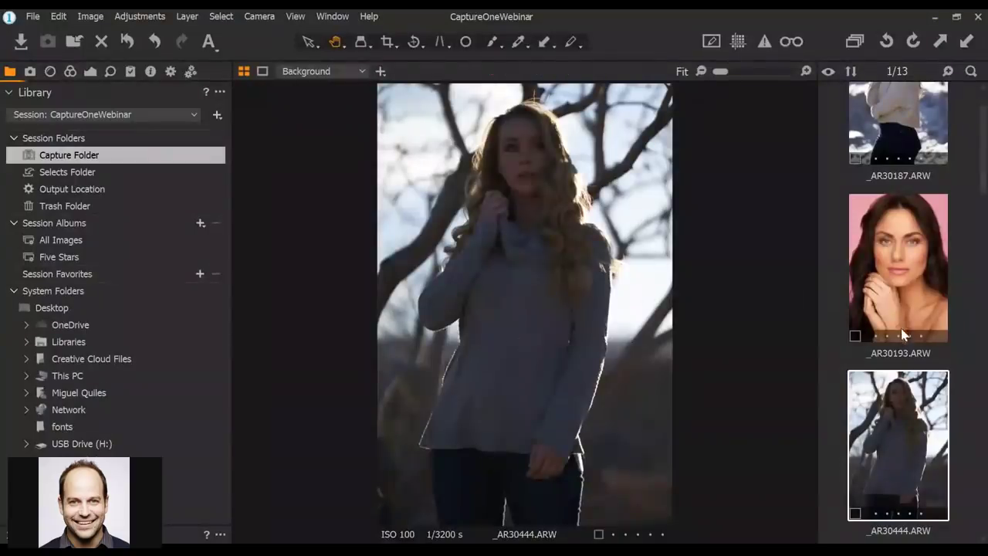
# View variant 2 of _AR37899.ARW from the Capture Folder and show its exposure adjustments
pyautogui.scroll(-5, 910, 292)
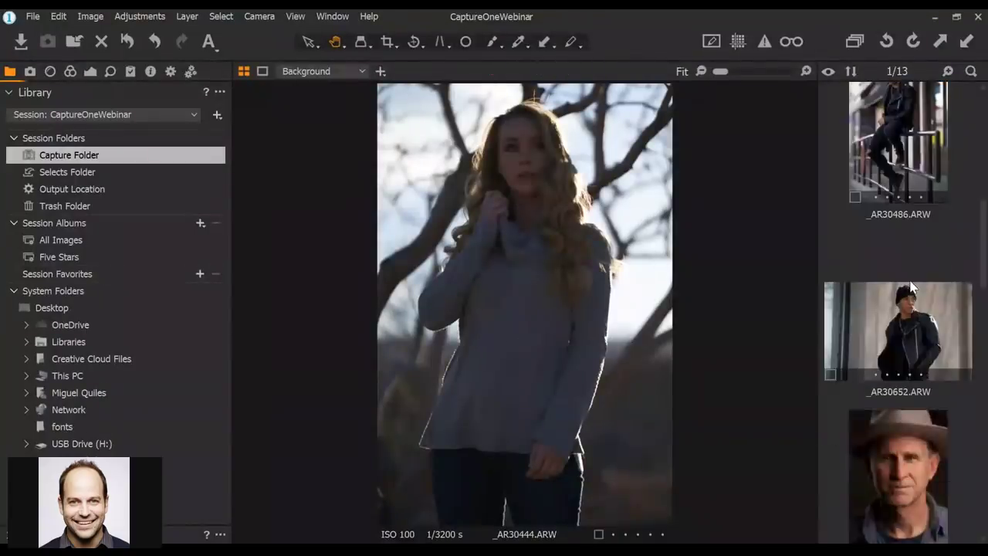
pyautogui.scroll(-5, 910, 286)
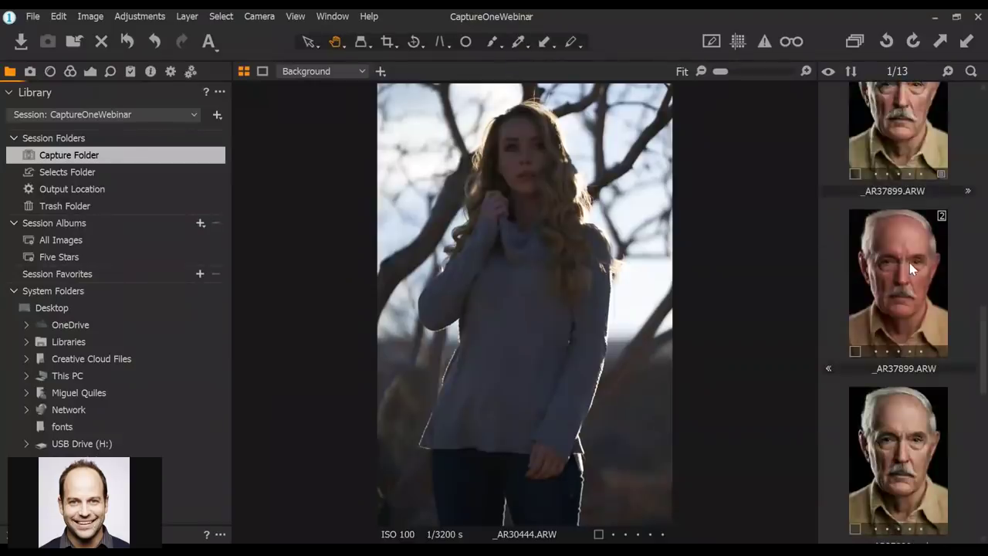
pyautogui.scroll(-2, 910, 264)
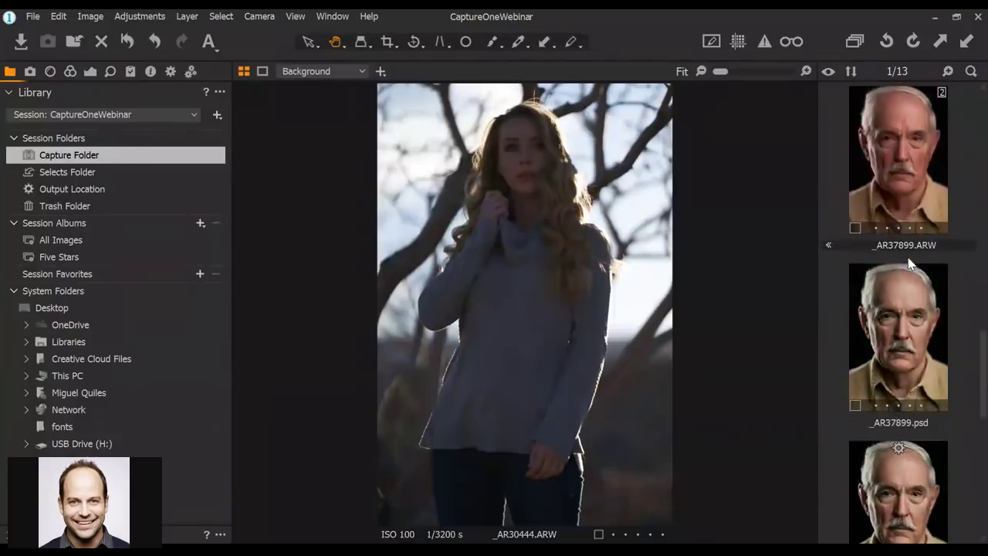
pyautogui.click(904, 198)
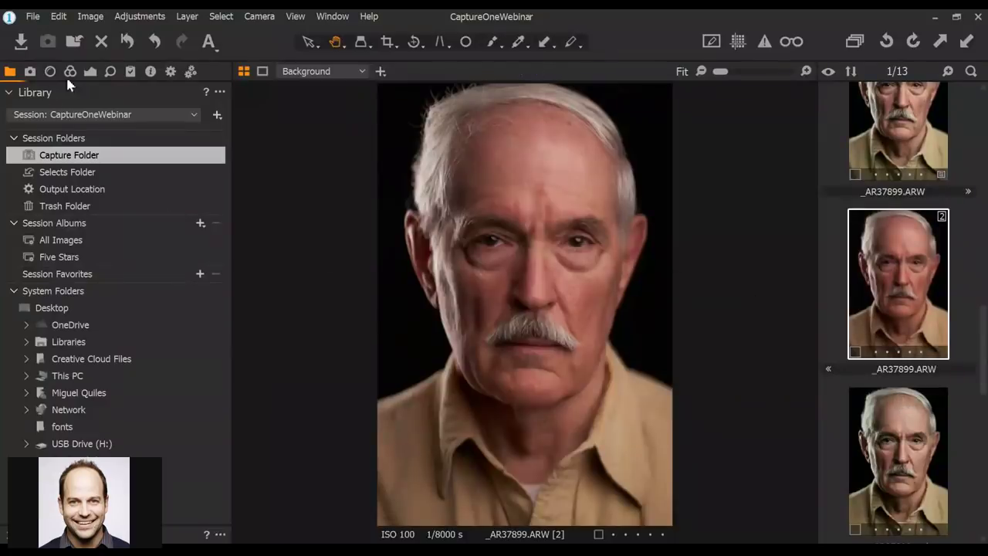
pyautogui.click(91, 71)
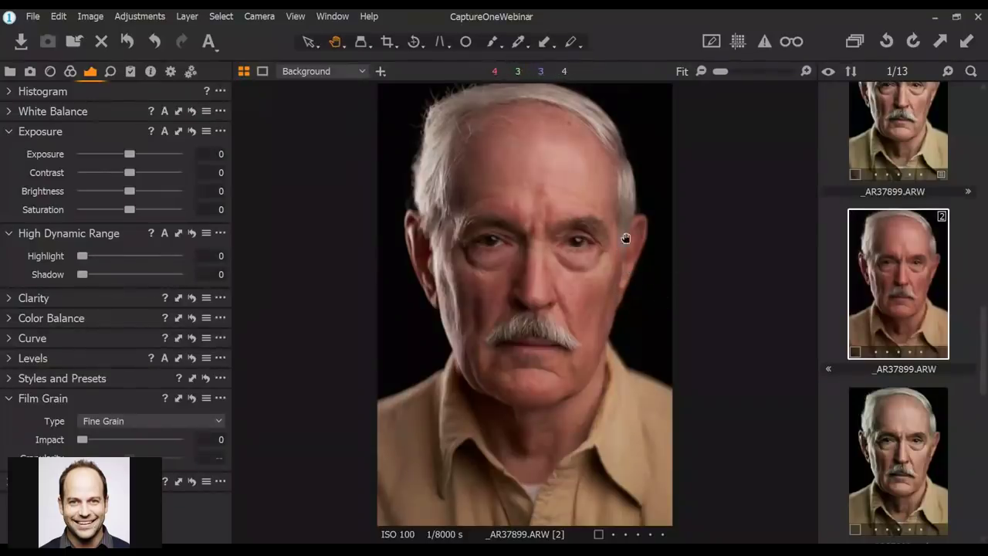
# Display both variants of _AR37899.ARW side by side and compare their Exposure, High Dynamic Range and Film Grain settings
pyautogui.click(912, 127)
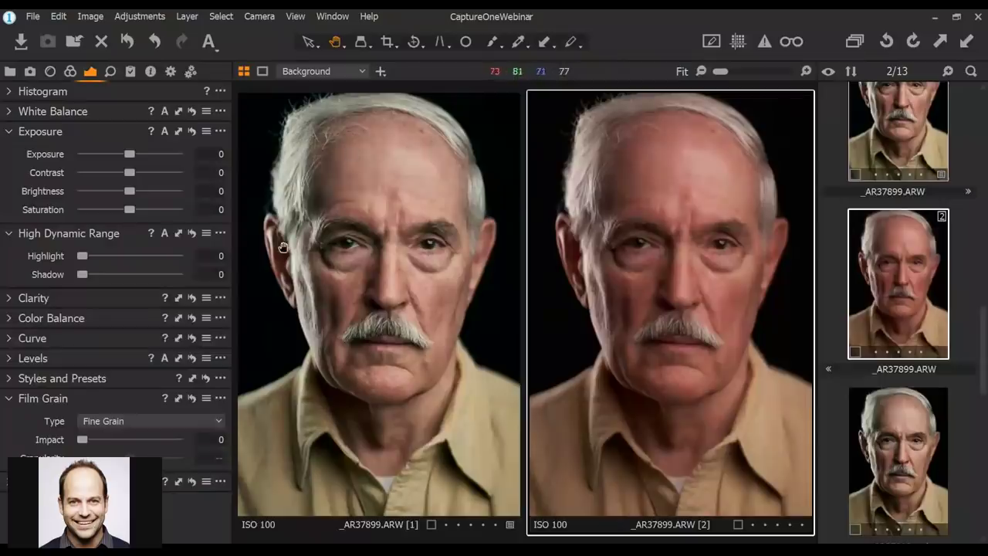
pyautogui.click(492, 397)
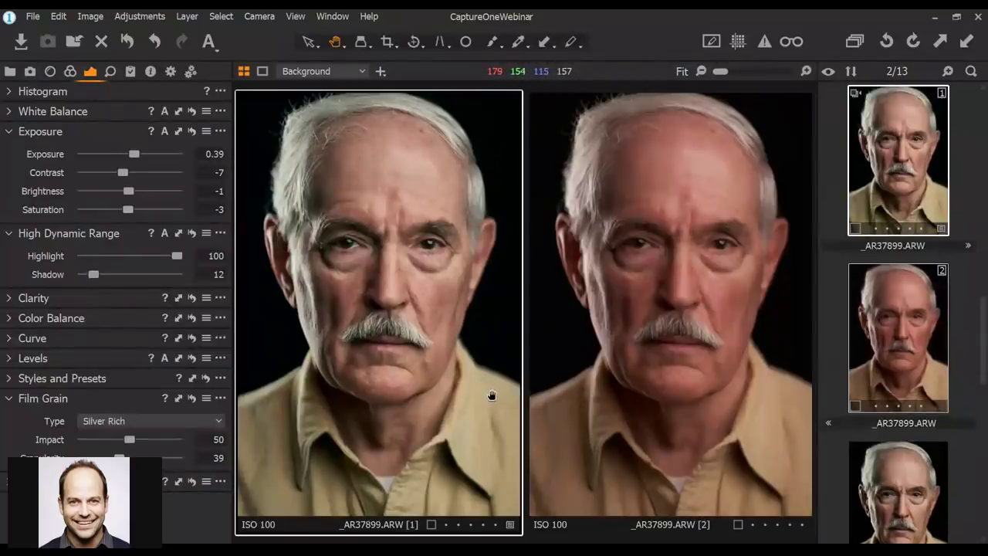
pyautogui.click(604, 408)
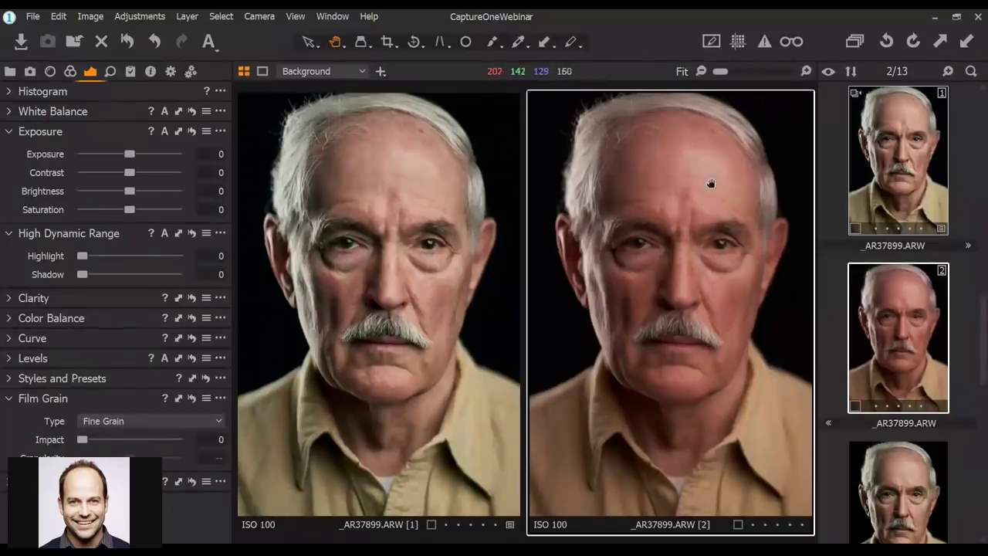
pyautogui.click(417, 266)
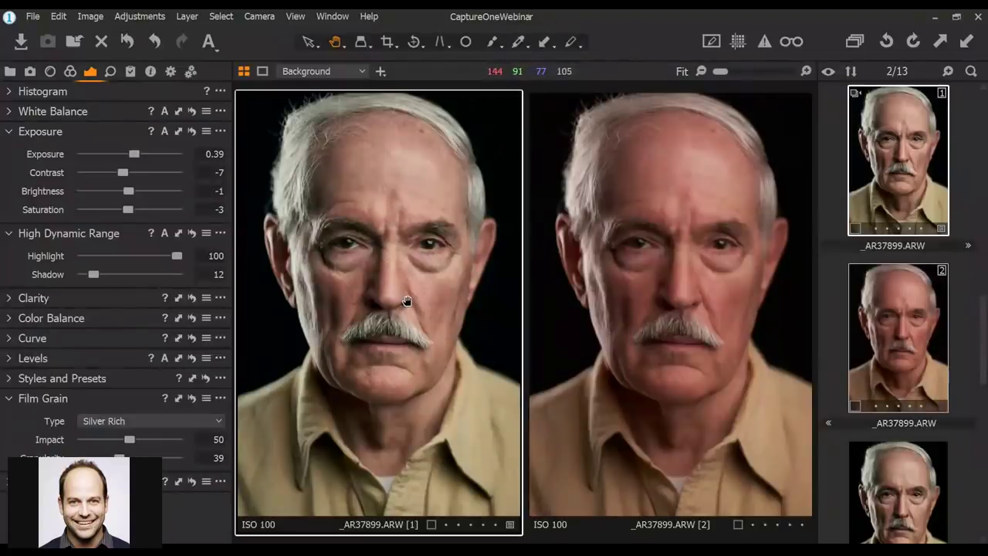
pyautogui.scroll(-2, 944, 325)
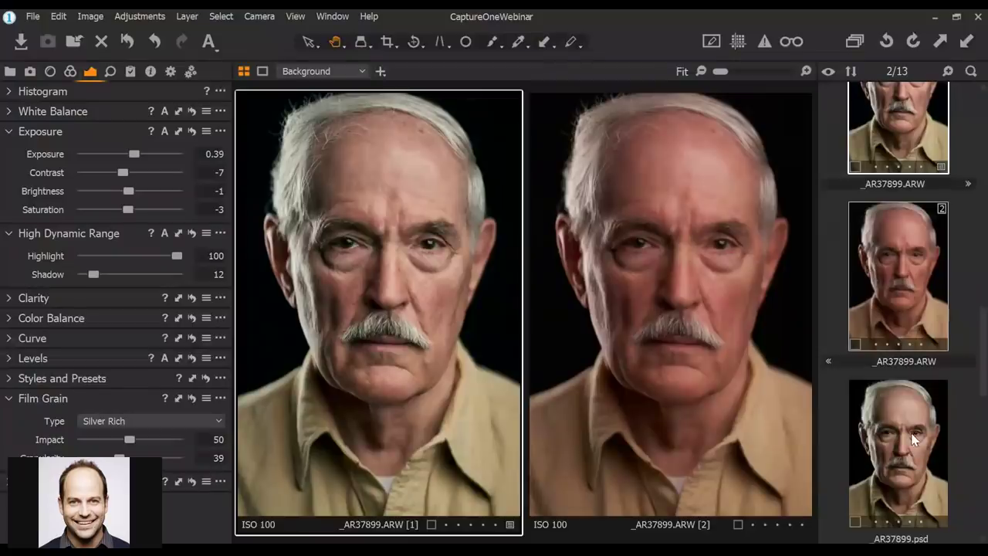
pyautogui.click(935, 246)
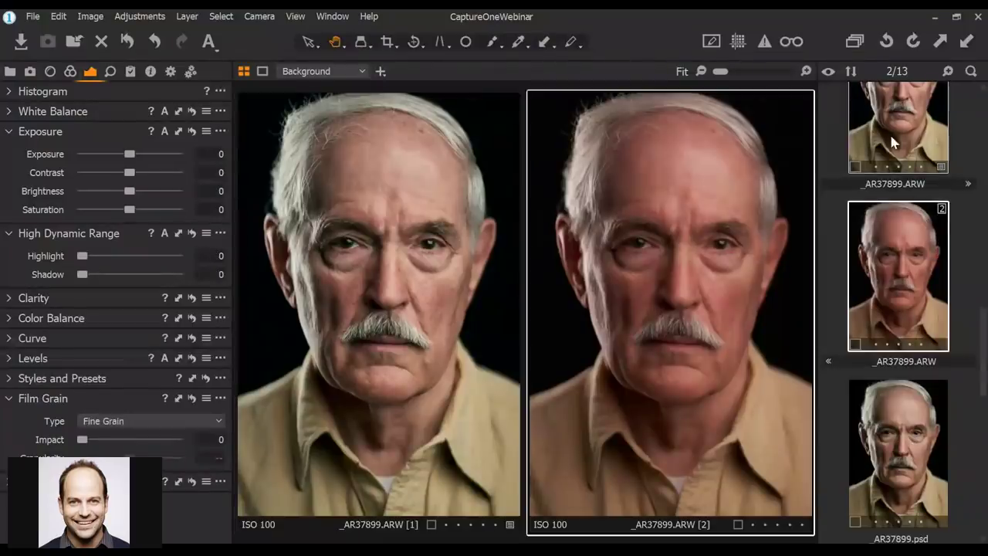
# Display variant 1 of _AR37899.ARW side by side with _AR37899.psd
pyautogui.click(221, 16)
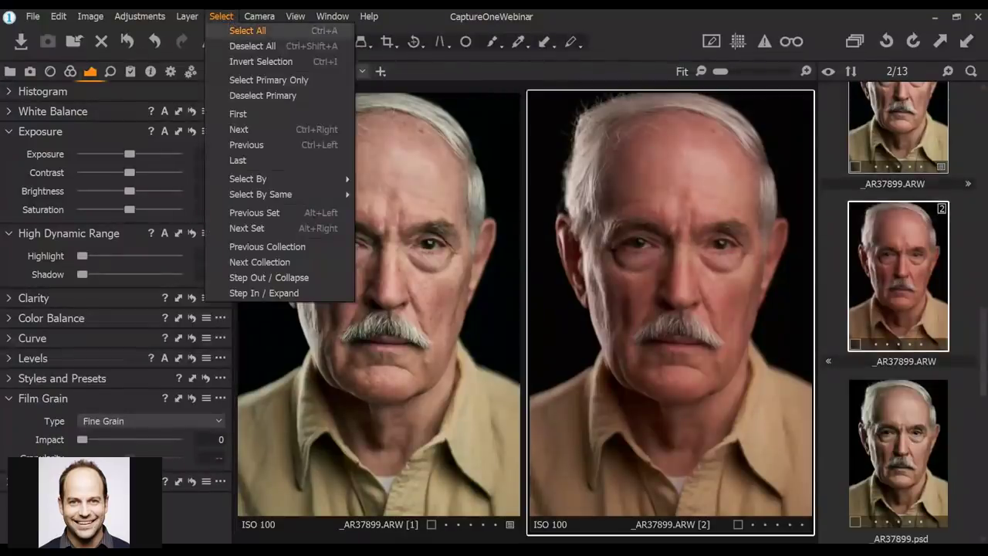
pyautogui.click(235, 46)
pyautogui.click(918, 294)
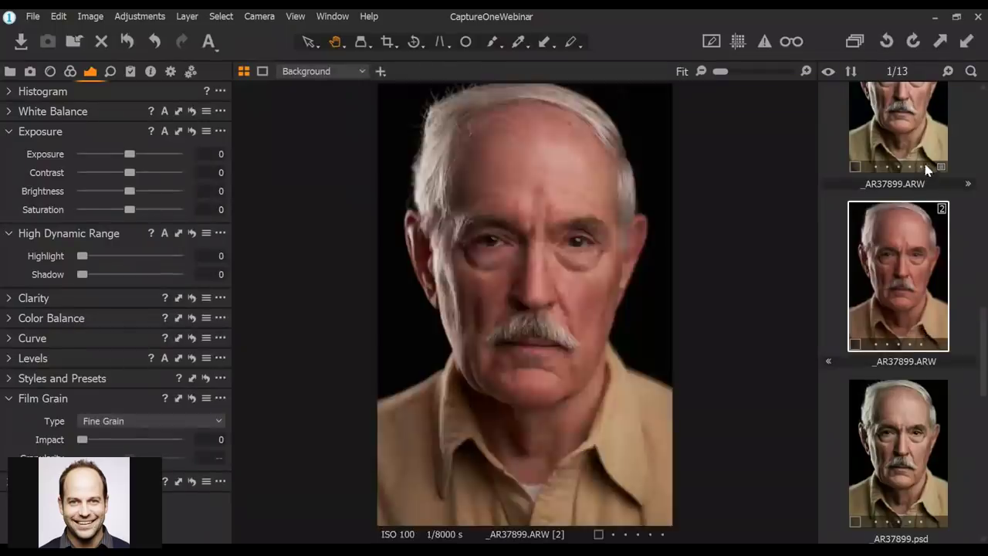
pyautogui.click(924, 167)
pyautogui.keyDown('ctrl'); pyautogui.click(907, 499); pyautogui.keyUp('ctrl')
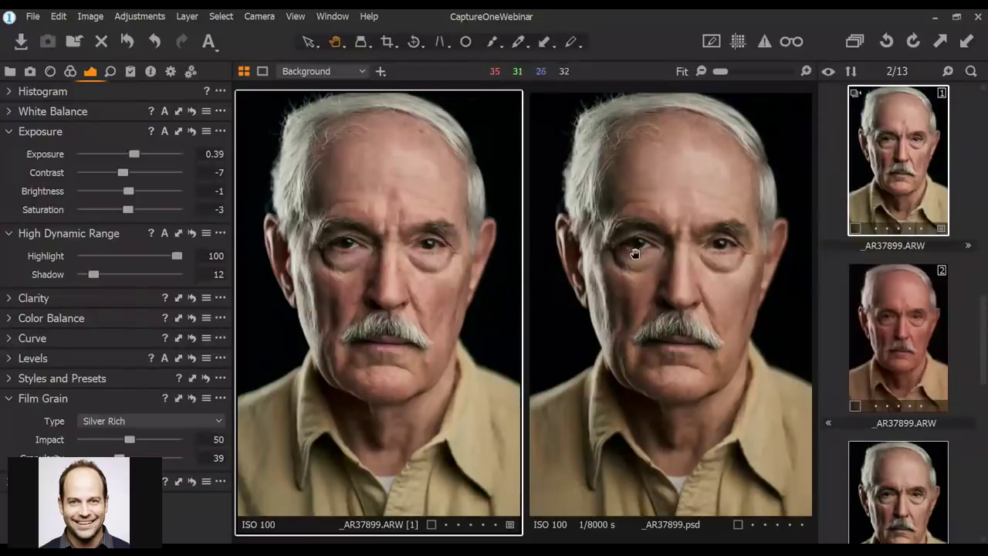
# Compare the skin detail of the face and forehead in both images at 25% zoom, and return both to Fit
pyautogui.scroll(2, 432, 304)
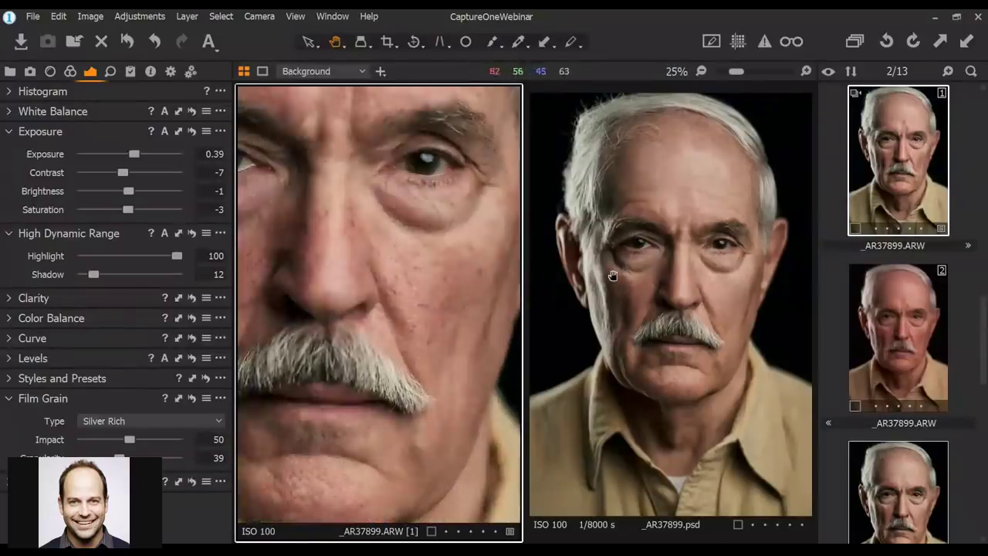
pyautogui.scroll(2, 661, 285)
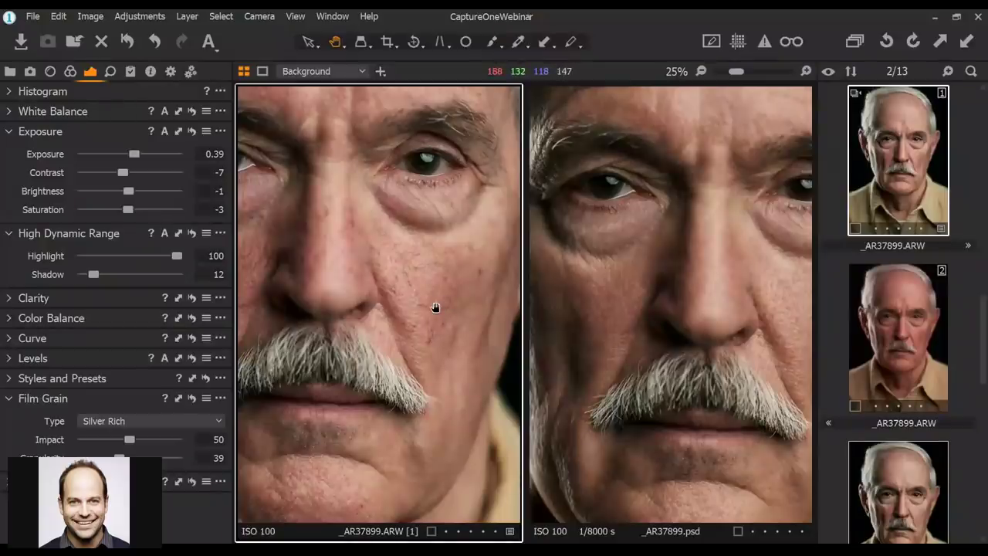
pyautogui.moveTo(436, 307); pyautogui.dragTo(404, 335)
pyautogui.moveTo(404, 200); pyautogui.dragTo(411, 336)
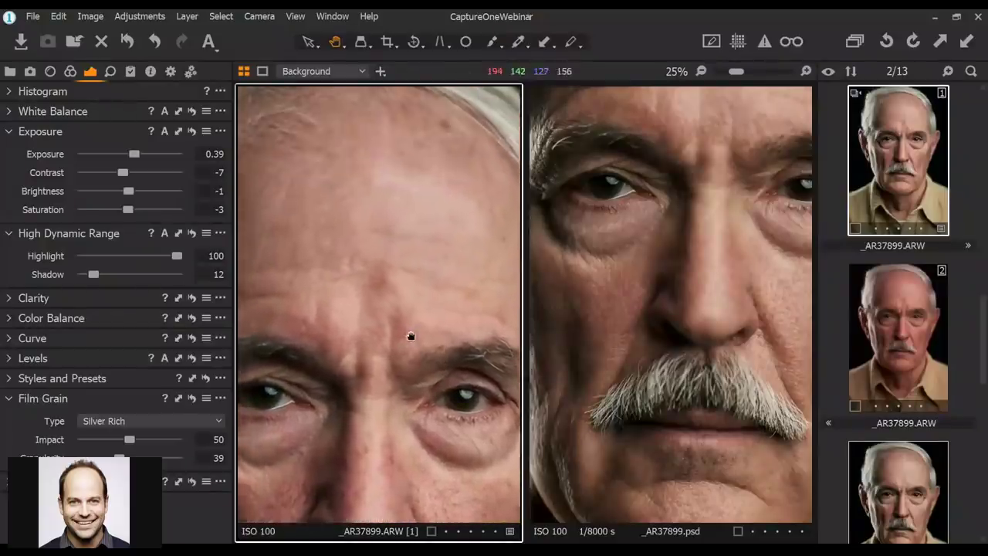
pyautogui.click(717, 412)
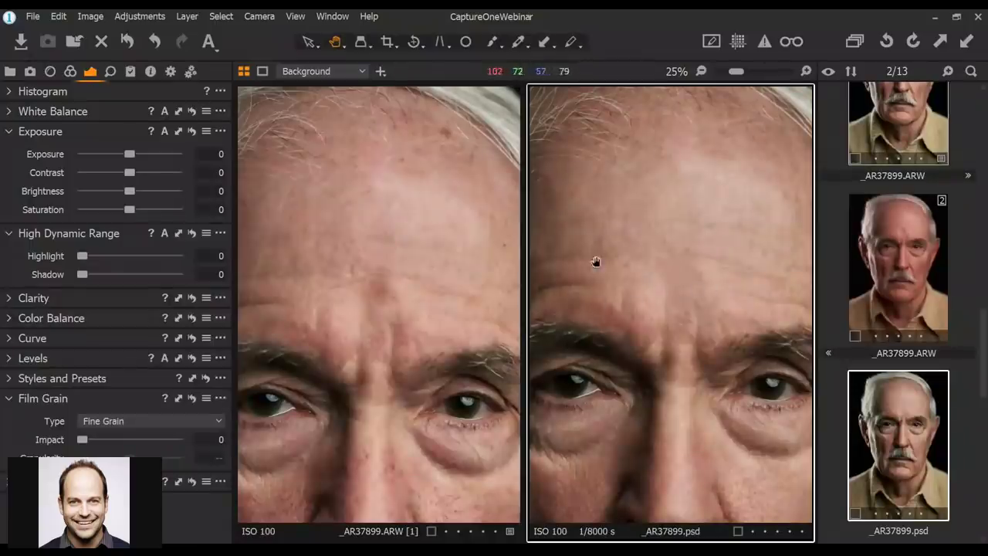
pyautogui.doubleClick(690, 298)
pyautogui.doubleClick(417, 301)
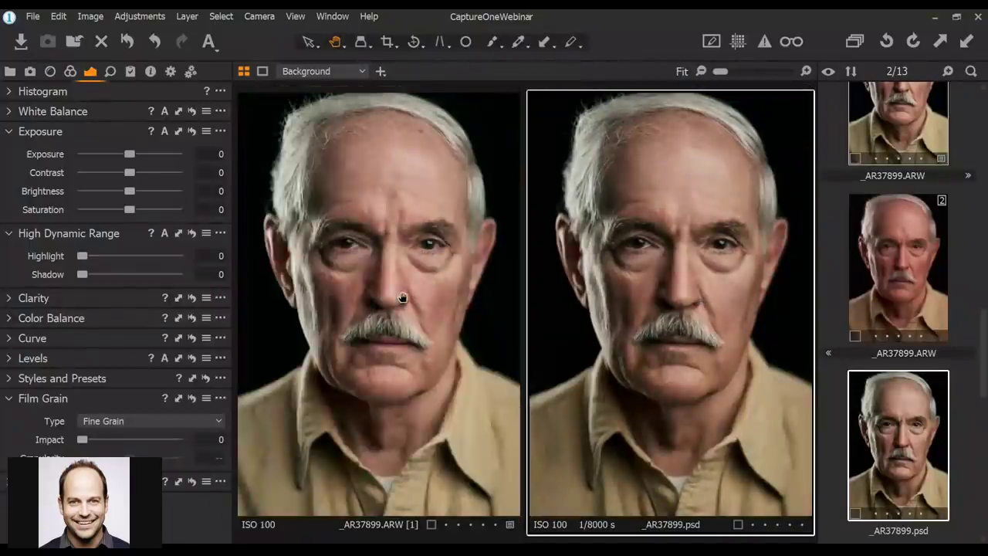
# Compare variants 1 and 2 of _AR37899.ARW side by side, and return to viewing variant 1 alone
pyautogui.click(897, 205)
pyautogui.keyDown('ctrl'); pyautogui.click(905, 125); pyautogui.keyUp('ctrl')
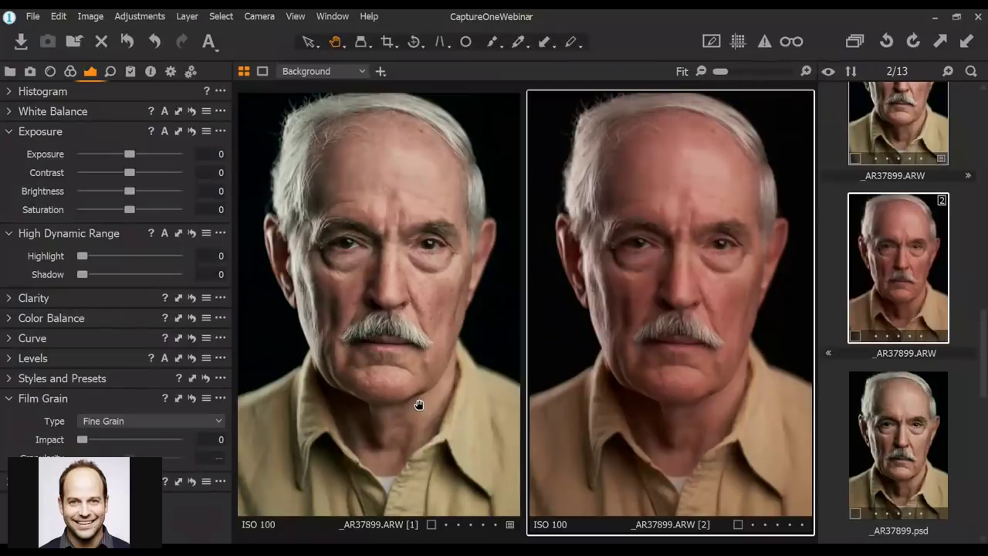
pyautogui.click(925, 144)
pyautogui.click(897, 247)
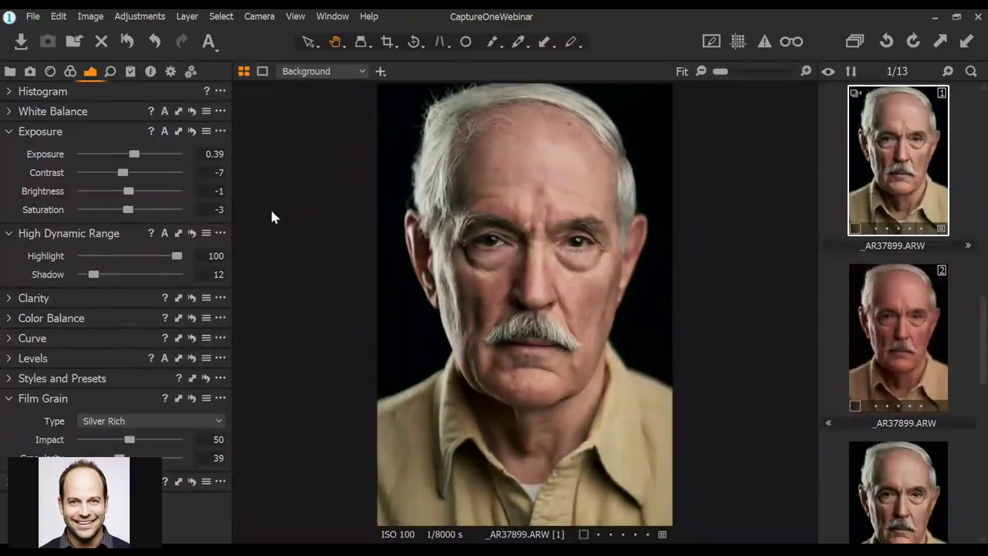
# Look over variant 1's Histogram and White Balance settings, including the available white balance modes, keeping the mode on Shot
pyautogui.click(10, 93)
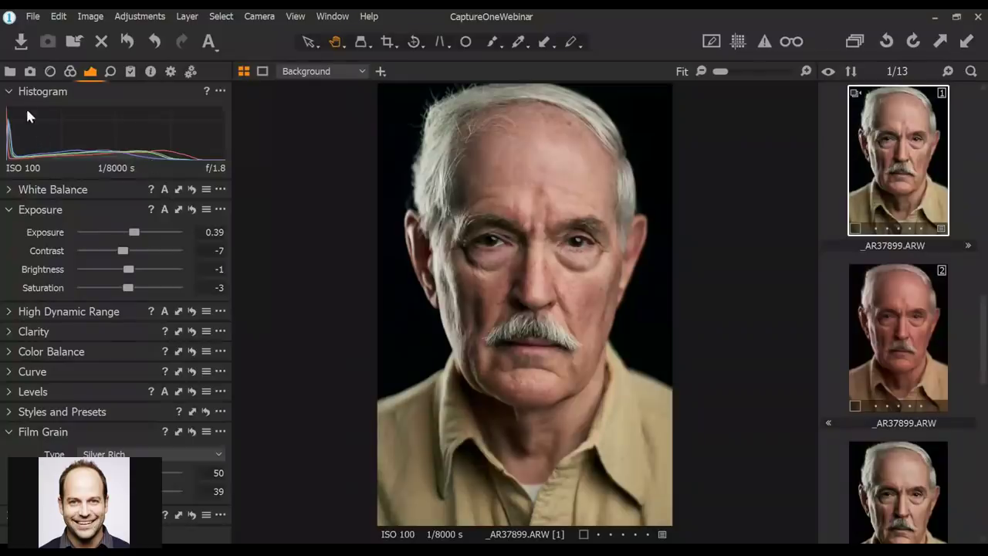
pyautogui.click(10, 91)
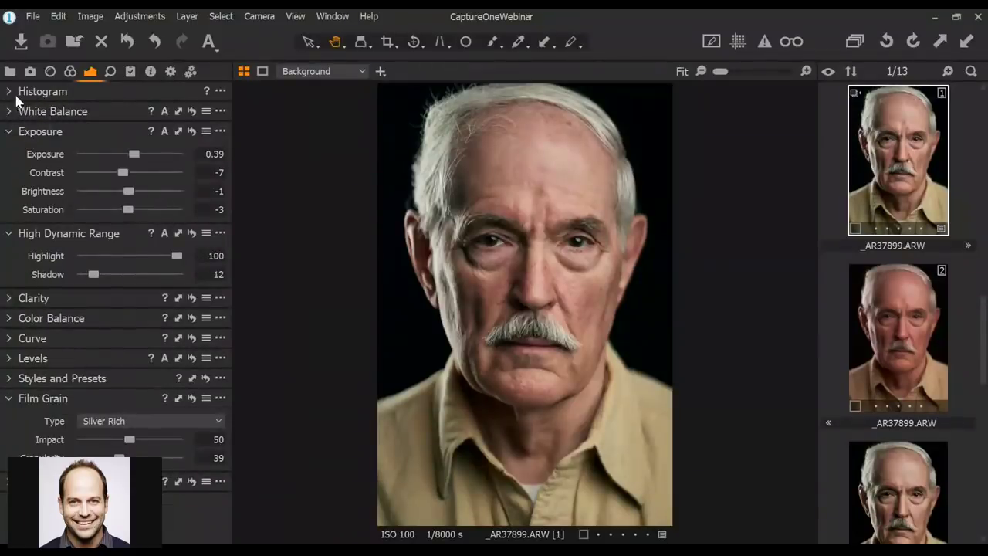
pyautogui.click(9, 112)
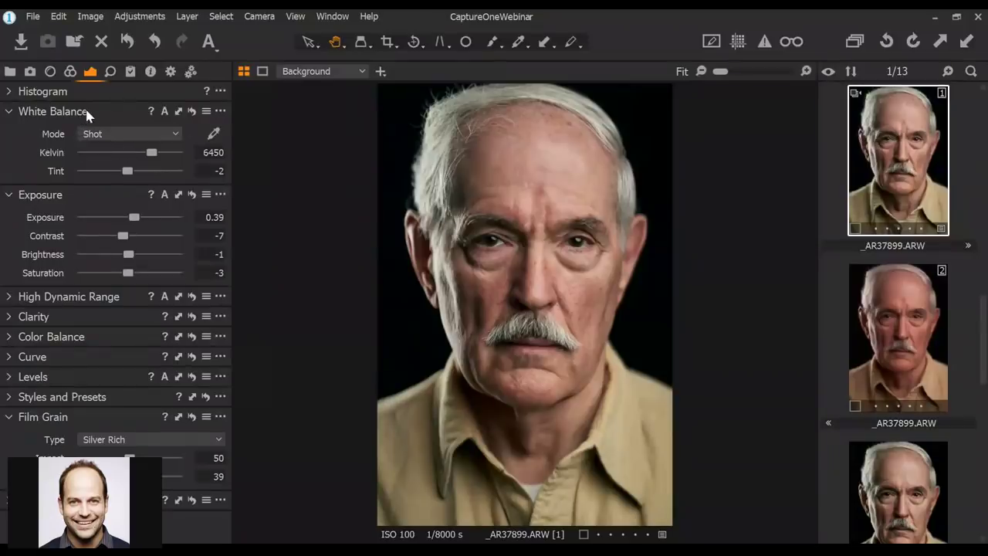
pyautogui.click(122, 136)
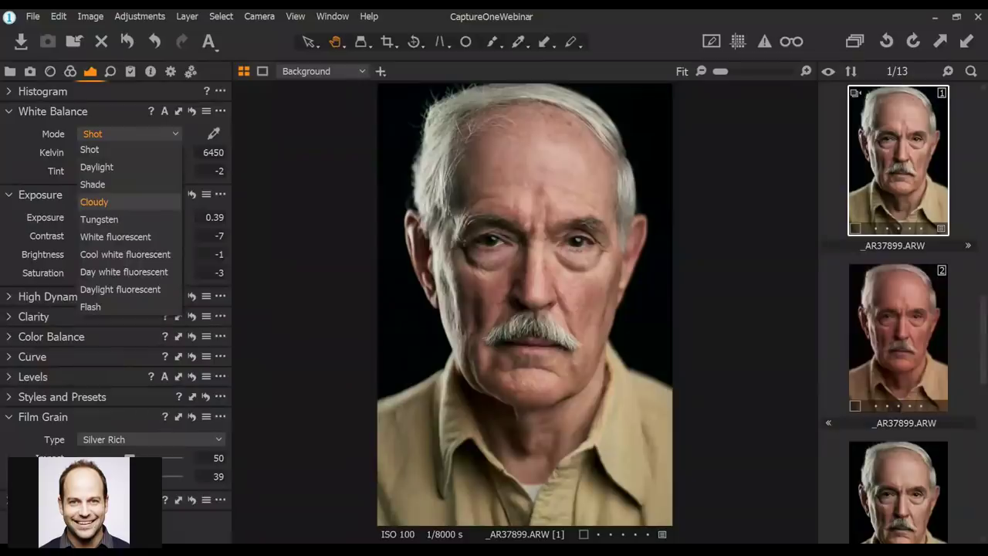
pyautogui.click(277, 131)
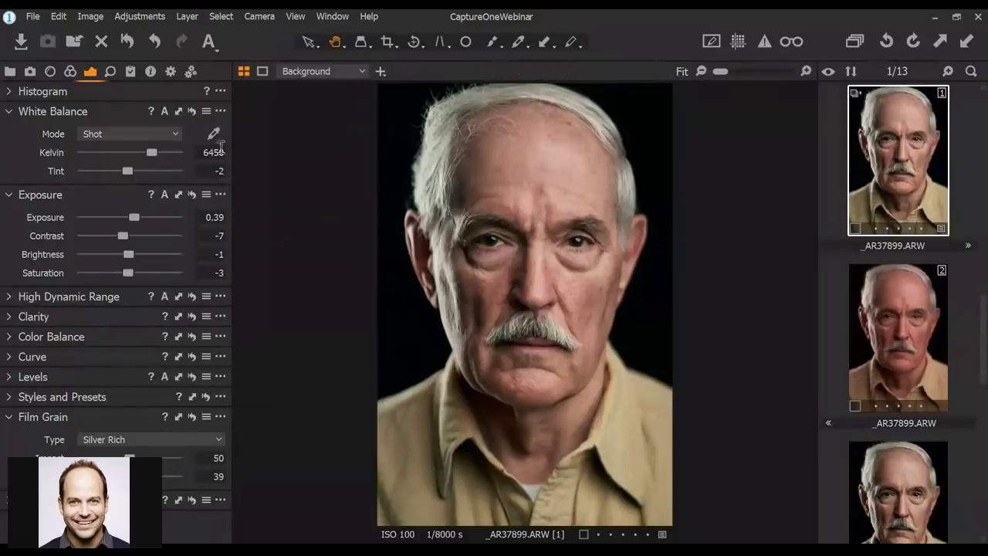
pyautogui.click(125, 135)
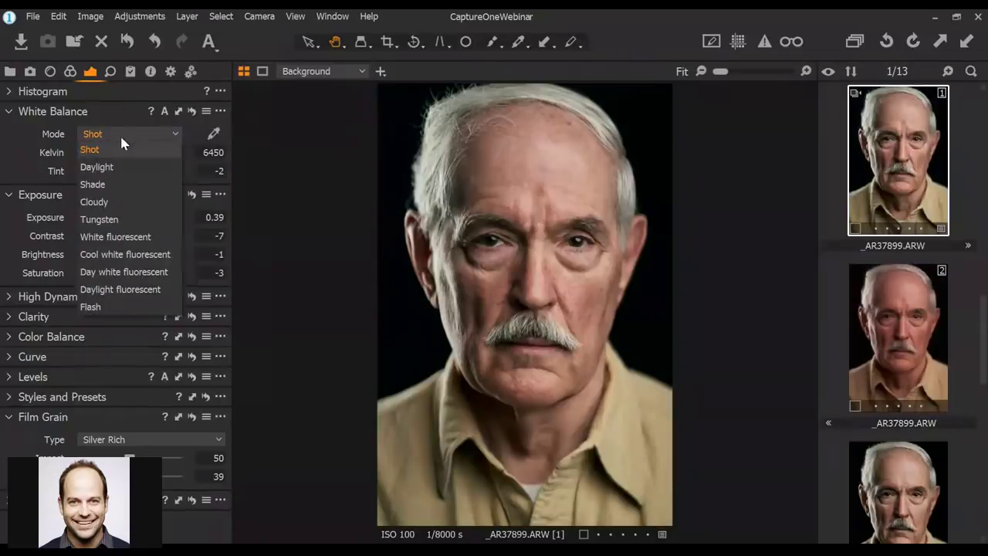
pyautogui.click(123, 135)
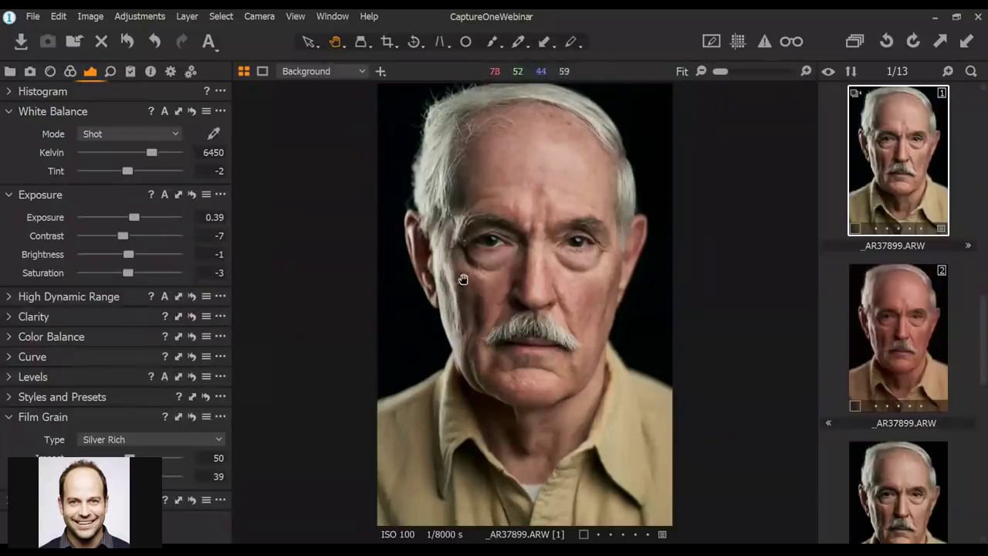
# Alternate between variants 2 and 1 of _AR37899.ARW to compare them, finishing on variant 1
pyautogui.click(905, 327)
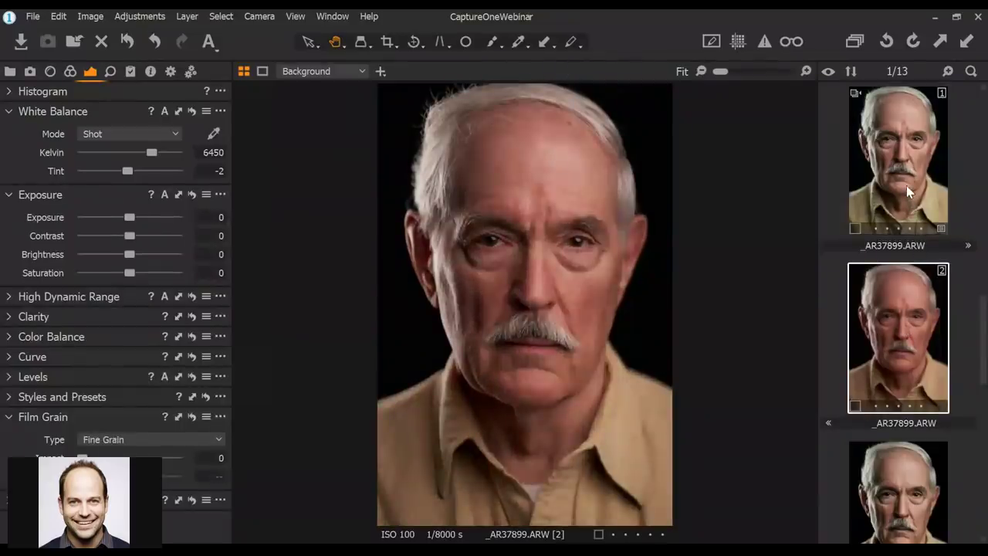
pyautogui.click(906, 189)
pyautogui.click(906, 306)
pyautogui.click(910, 172)
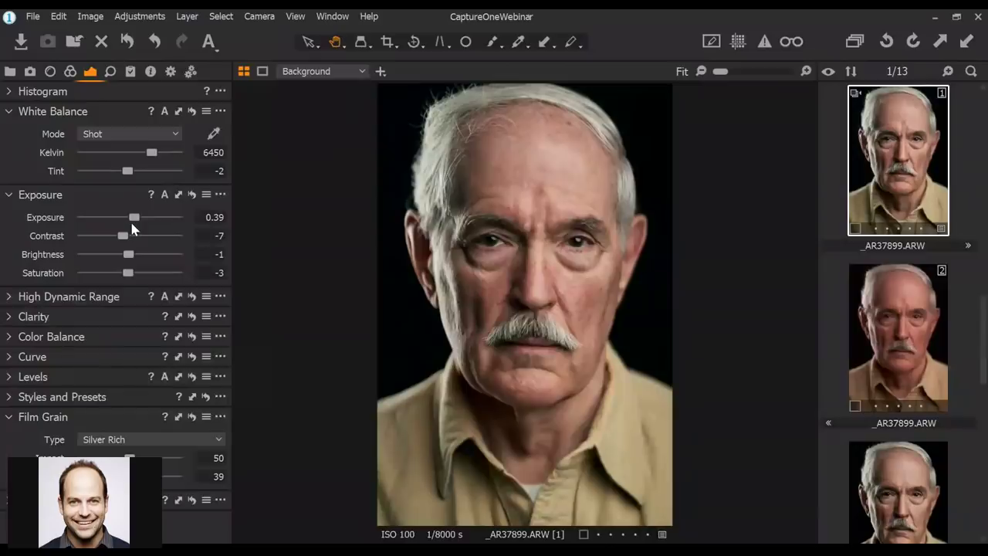
# Try lower High Dynamic Range Highlight values on variant 1 while examining the forehead up close, and return Highlight to 100
pyautogui.click(8, 299)
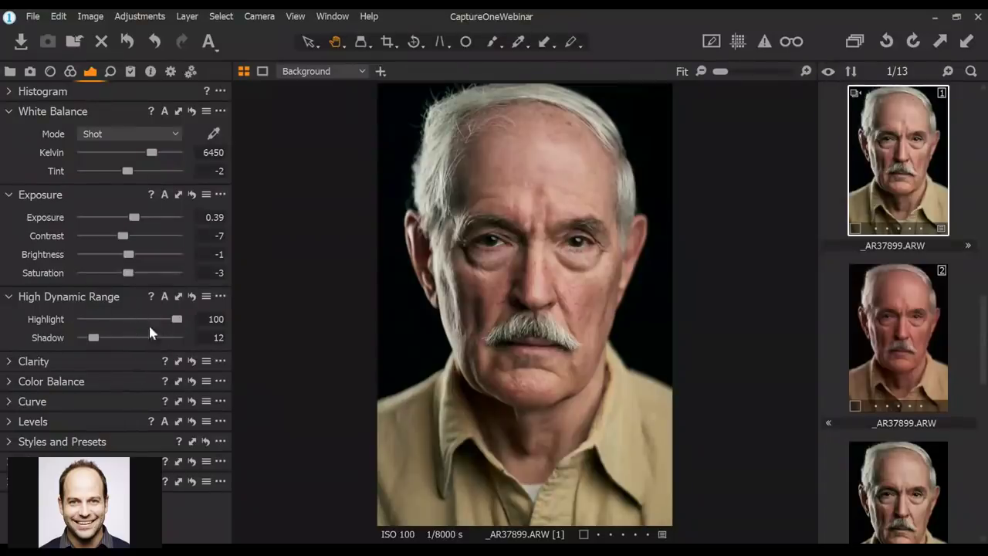
pyautogui.moveTo(173, 323)
pyautogui.mouseDown()
pyautogui.moveTo(68, 317)
pyautogui.moveTo(218, 325)
pyautogui.moveTo(43, 322)
pyautogui.moveTo(193, 324)
pyautogui.moveTo(166, 321)
pyautogui.mouseUp()
pyautogui.click(507, 293)
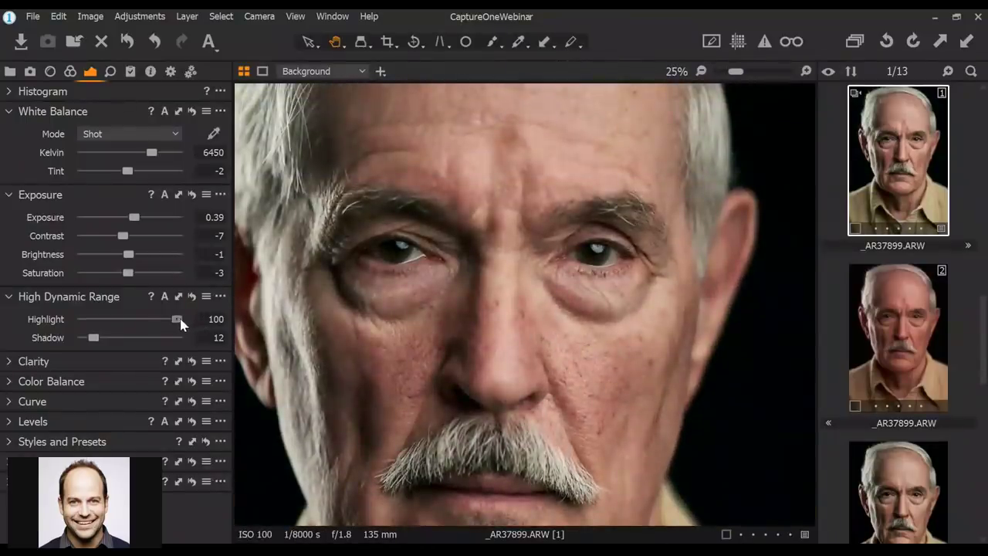
pyautogui.moveTo(177, 319); pyautogui.dragTo(224, 328)
pyautogui.moveTo(512, 183); pyautogui.dragTo(497, 299)
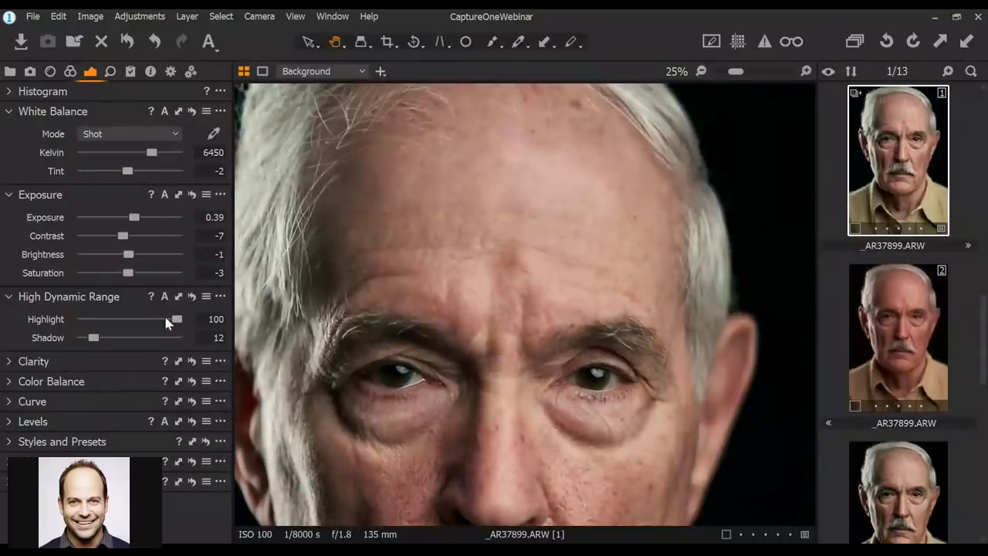
pyautogui.moveTo(177, 319); pyautogui.dragTo(205, 324)
# Try High Dynamic Range Highlight at 100 on the blonde woman's portrait, examine her face, and reset Highlight to 0
pyautogui.scroll(-3, 895, 371)
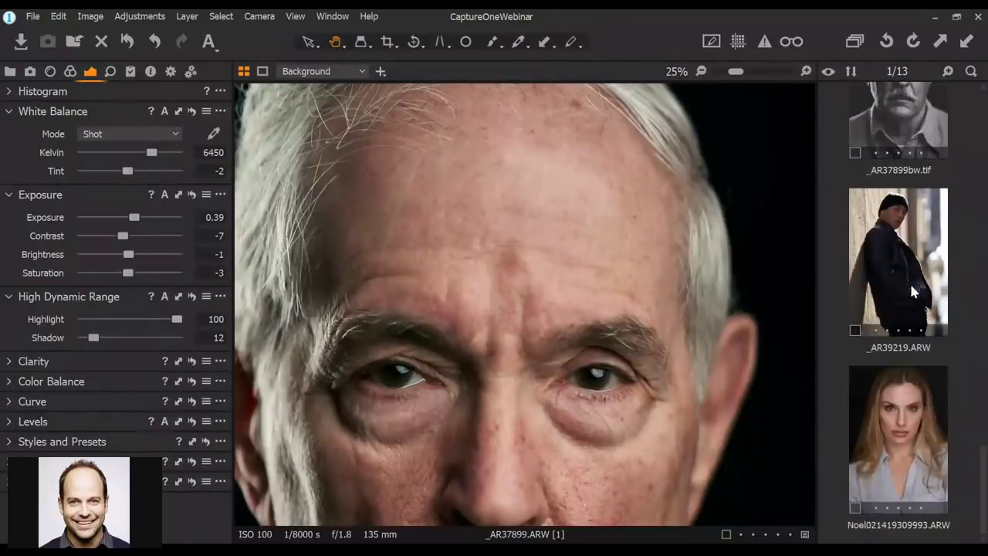
pyautogui.click(898, 425)
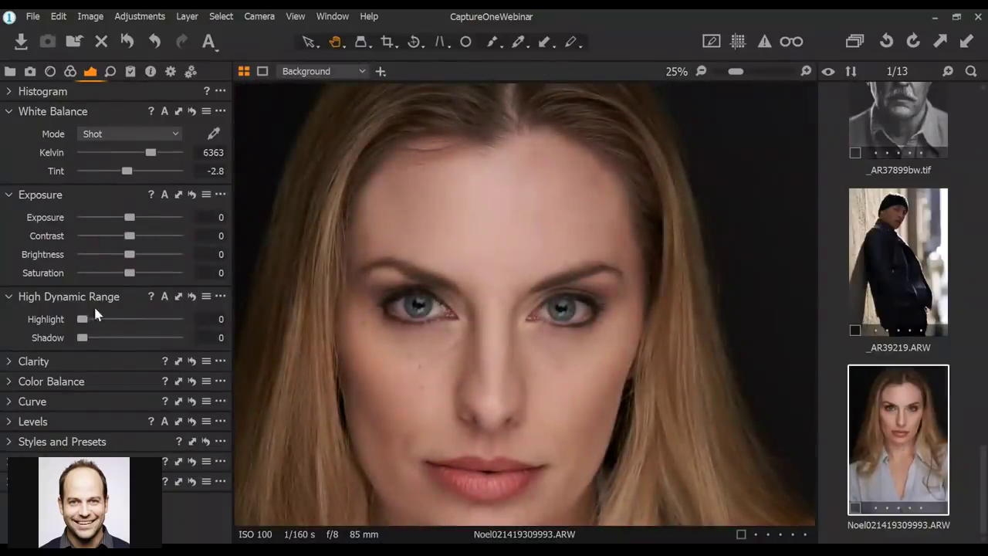
pyautogui.moveTo(82, 319); pyautogui.dragTo(218, 332)
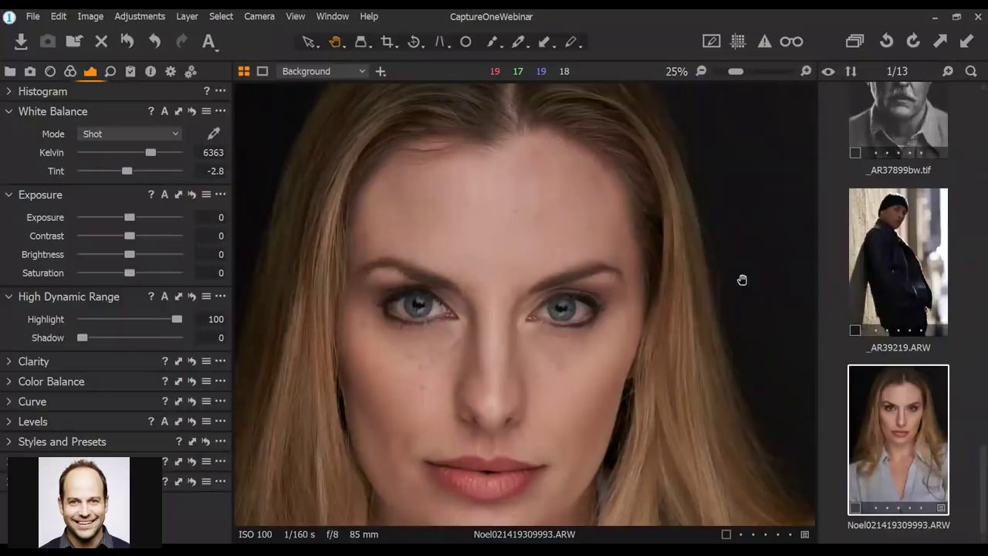
pyautogui.moveTo(637, 318); pyautogui.dragTo(647, 267)
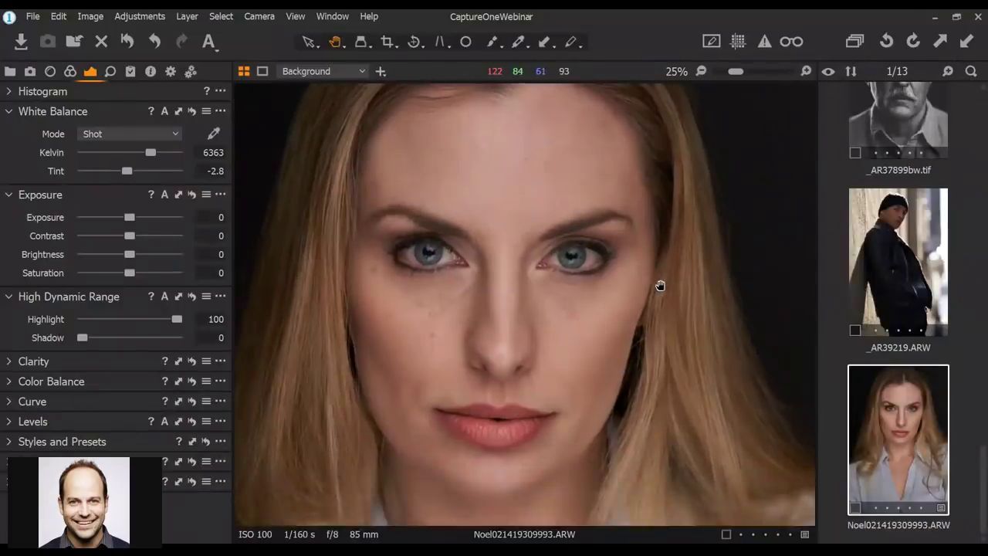
pyautogui.scroll(-1, 657, 286)
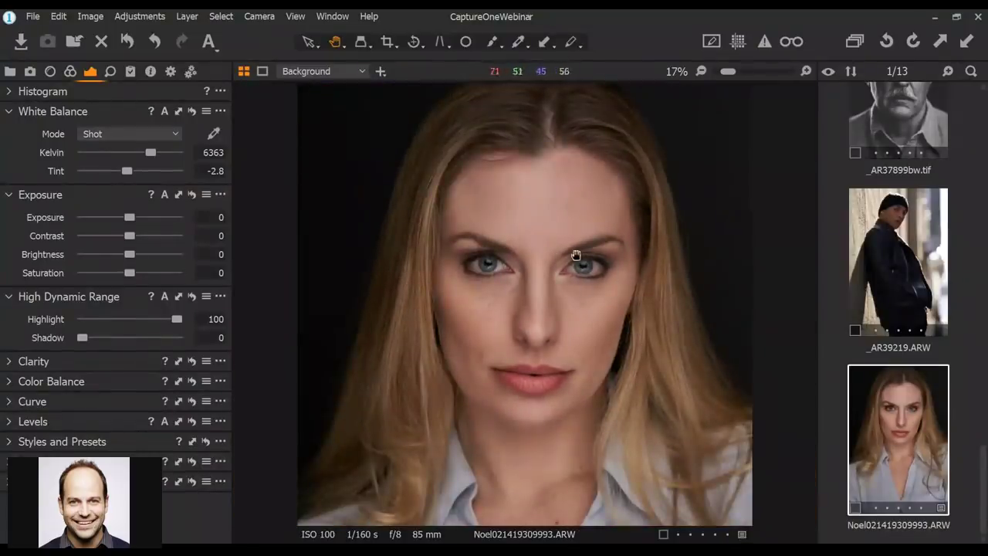
pyautogui.doubleClick(176, 319)
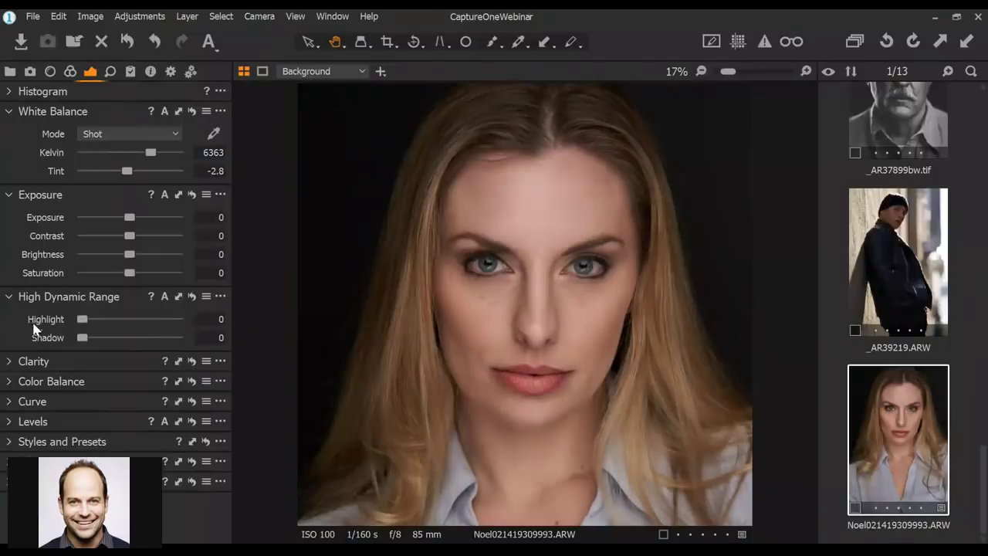
# Compare Highlight at 100 and 0 on _AR39219.ARW using the exposure warning, leaving Highlight at 0 and the warning off
pyautogui.click(898, 263)
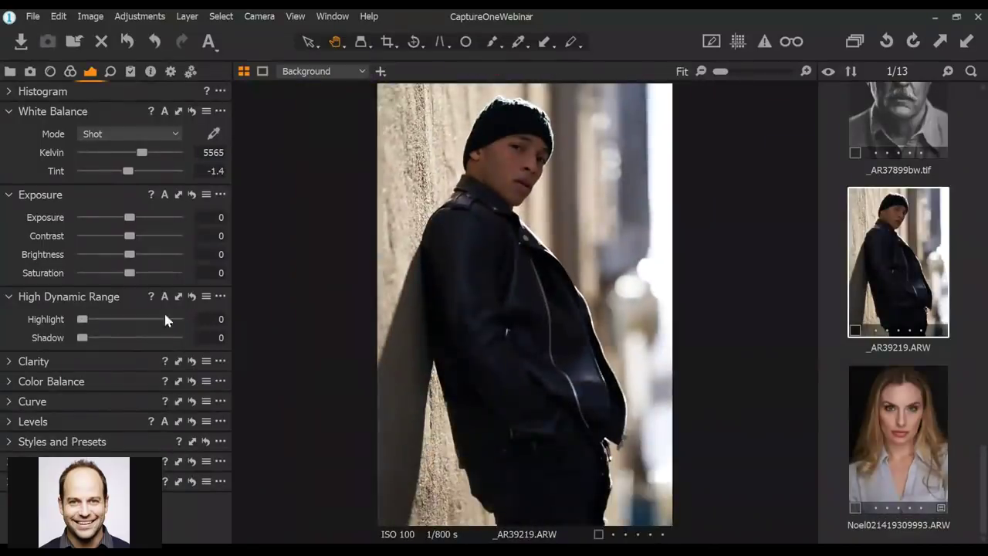
pyautogui.moveTo(81, 320); pyautogui.dragTo(228, 333)
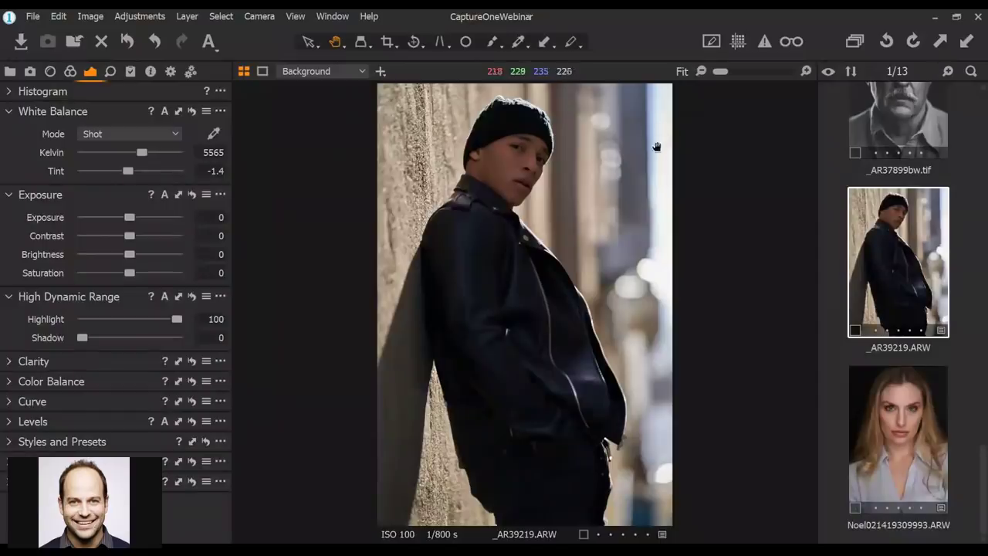
pyautogui.click(764, 42)
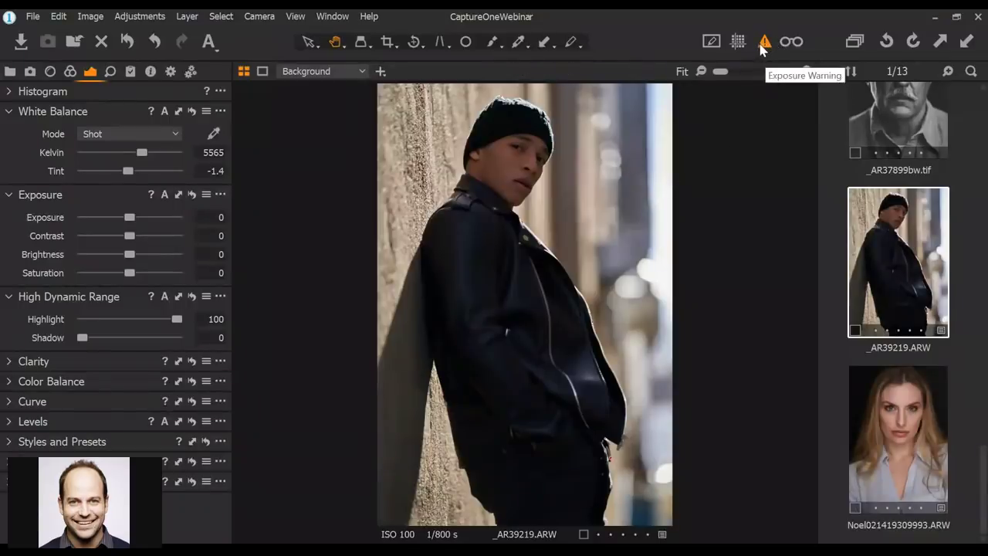
pyautogui.moveTo(177, 318); pyautogui.dragTo(57, 324)
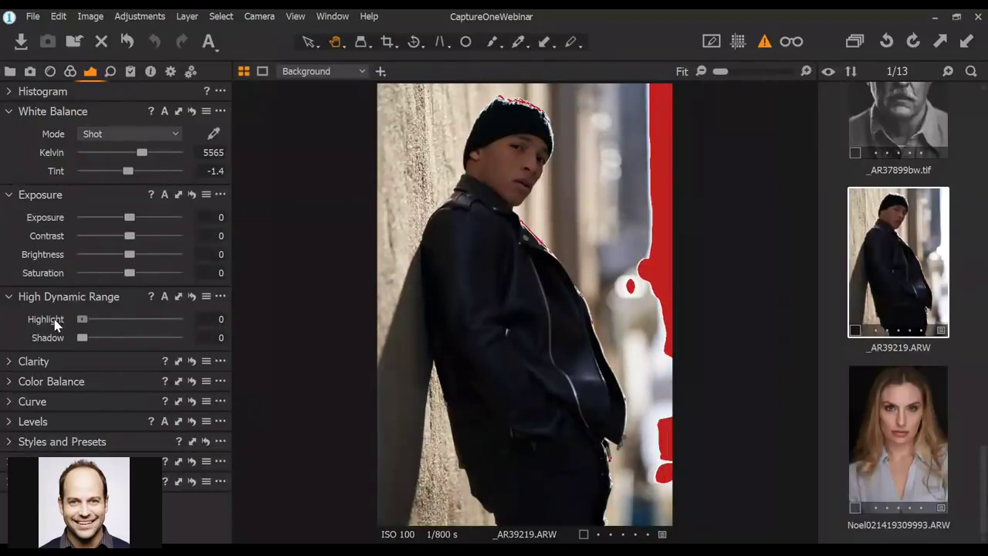
pyautogui.moveTo(80, 321)
pyautogui.mouseDown()
pyautogui.moveTo(172, 325)
pyautogui.moveTo(79, 333)
pyautogui.moveTo(159, 336)
pyautogui.moveTo(81, 327)
pyautogui.mouseUp()
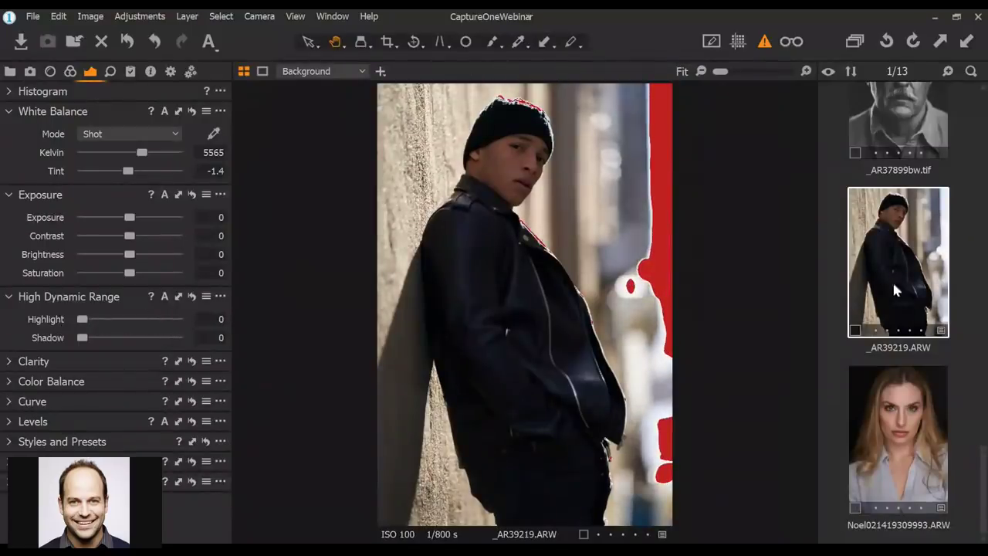
pyautogui.click(764, 42)
# View variant 1 of _AR37899.ARW again with its High Dynamic Range settings
pyautogui.scroll(3, 926, 293)
pyautogui.scroll(-2, 930, 298)
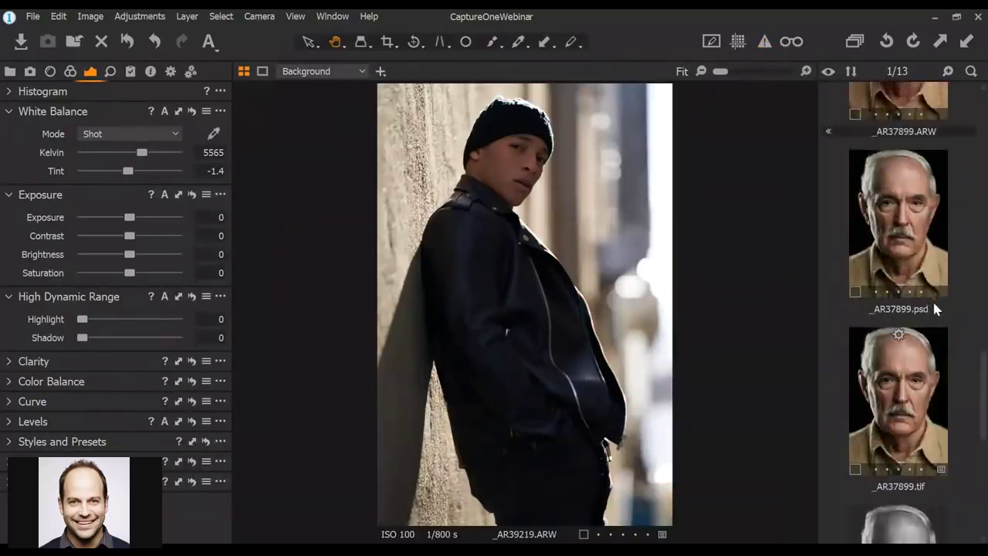
pyautogui.click(916, 135)
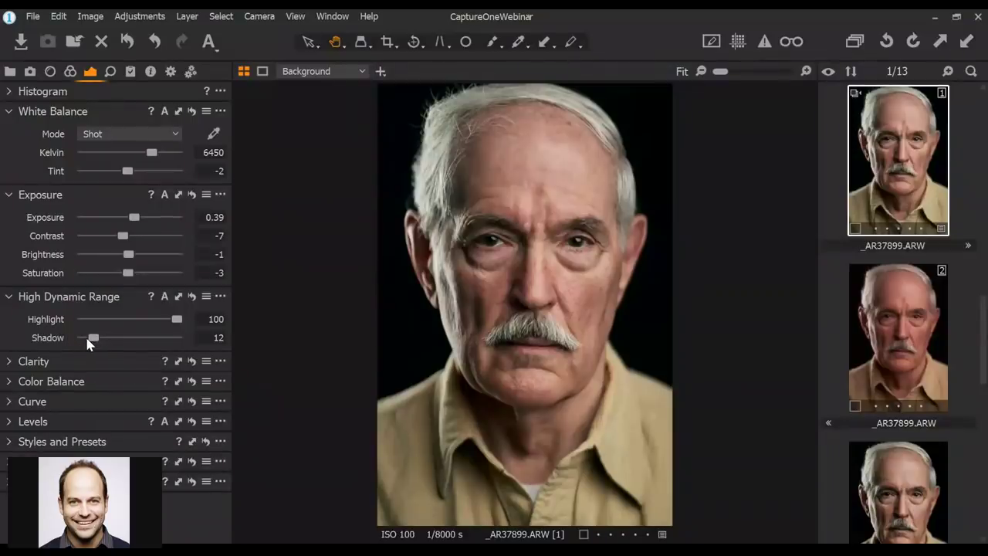
# Try High Dynamic Range Shadow at 100 on variant 1 of _AR37899.ARW, and return Shadow to 12
pyautogui.moveTo(87, 343); pyautogui.dragTo(177, 343)
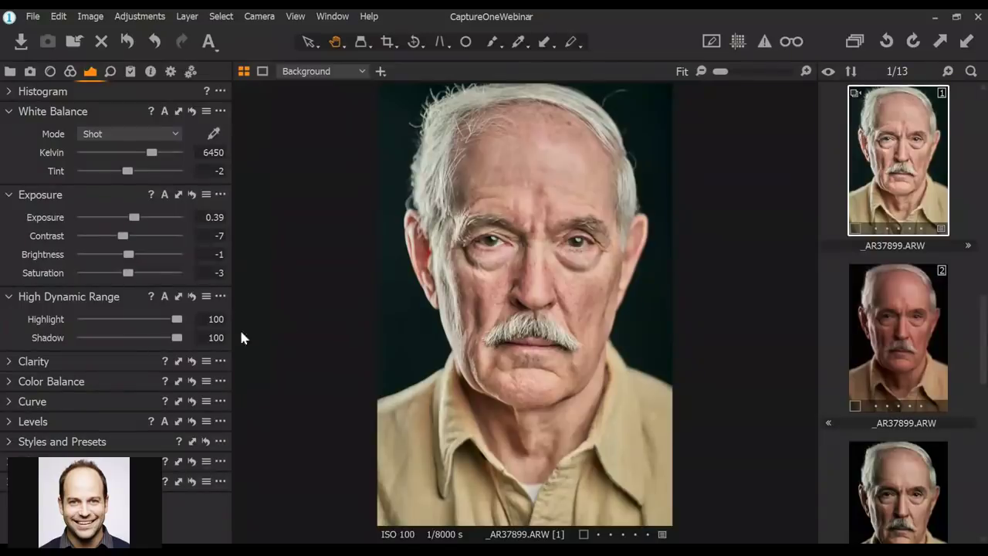
pyautogui.moveTo(177, 340); pyautogui.dragTo(96, 341)
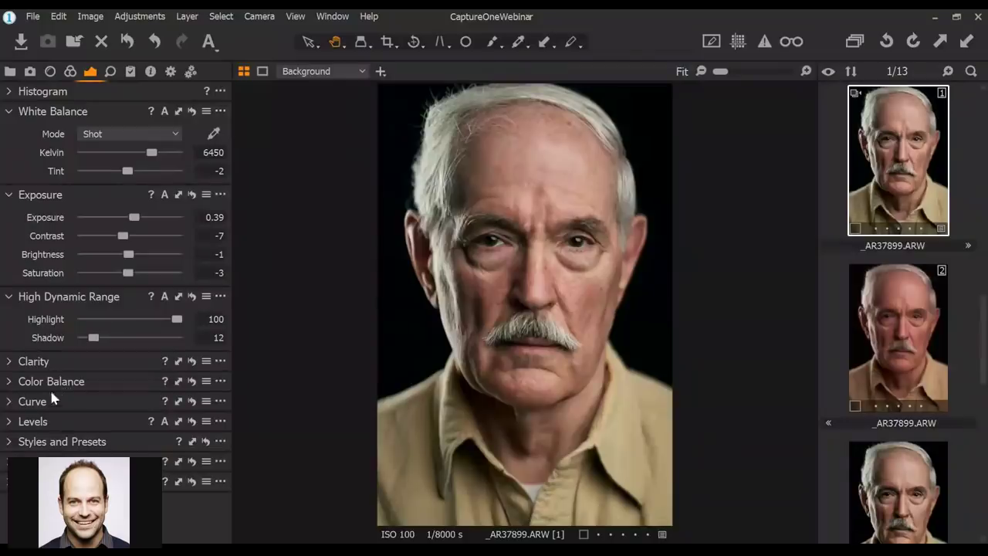
# Compare Clarity at 0 and -12 with the Natural method while examining the man's face up close, leaving Clarity at -12
pyautogui.click(7, 366)
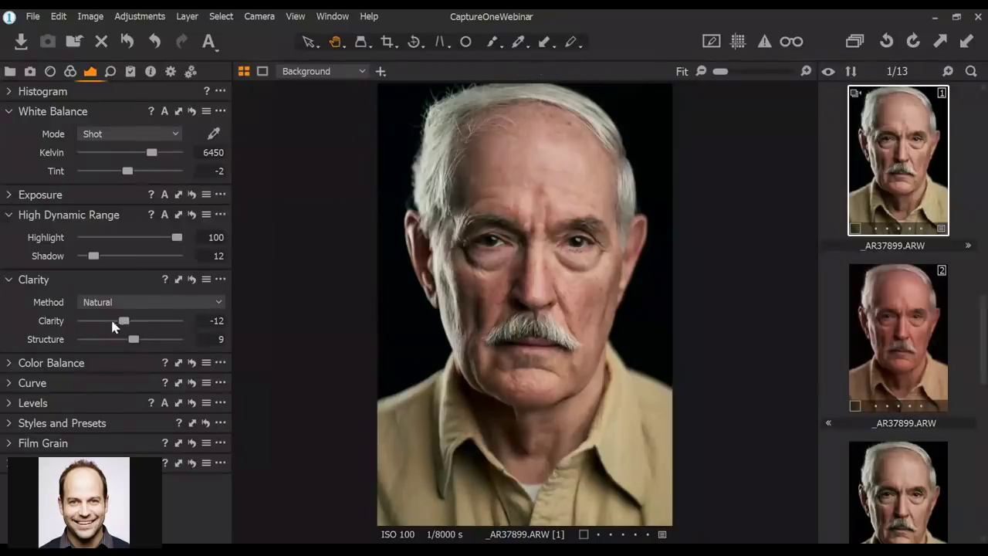
pyautogui.doubleClick(517, 278)
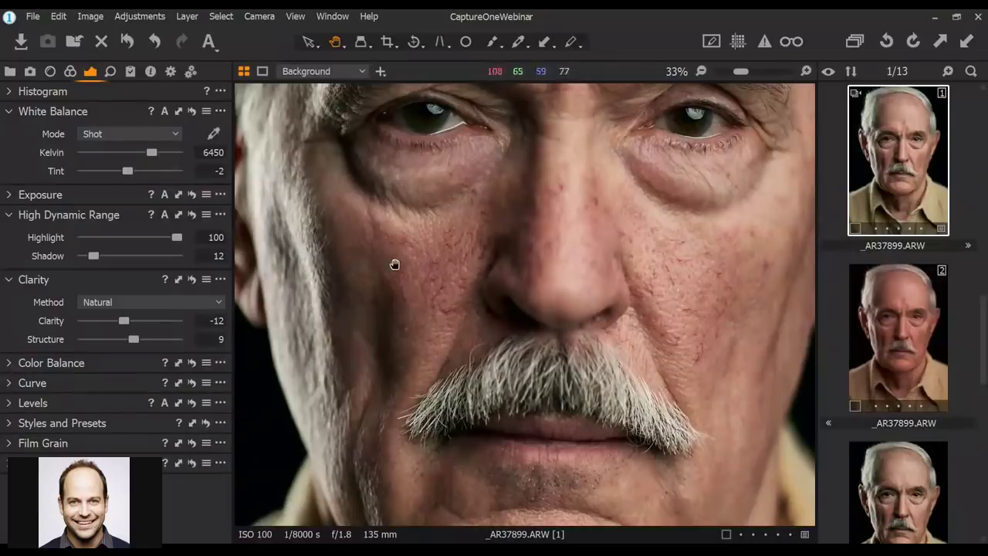
pyautogui.doubleClick(123, 320)
pyautogui.click(486, 329)
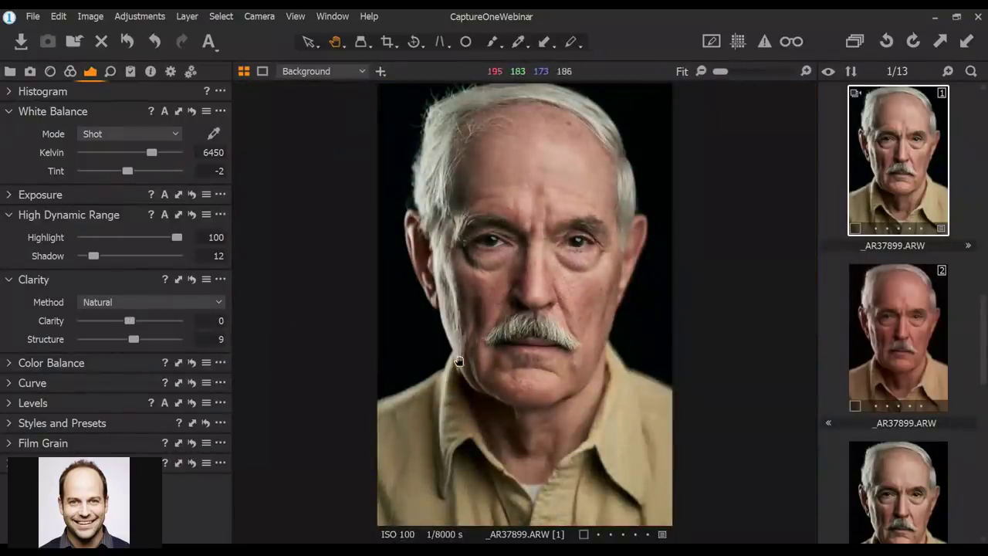
pyautogui.scroll(3, 455, 355)
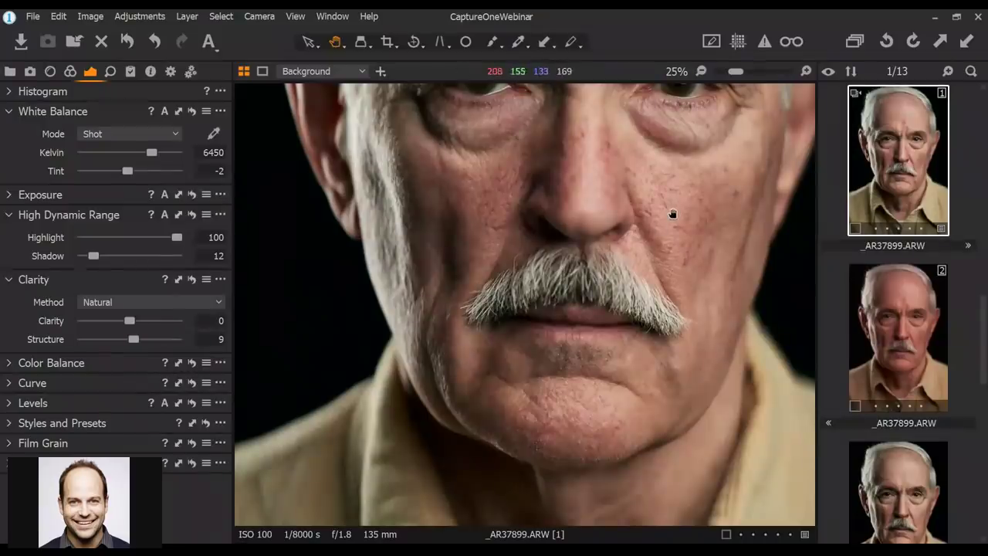
pyautogui.scroll(1, 672, 220)
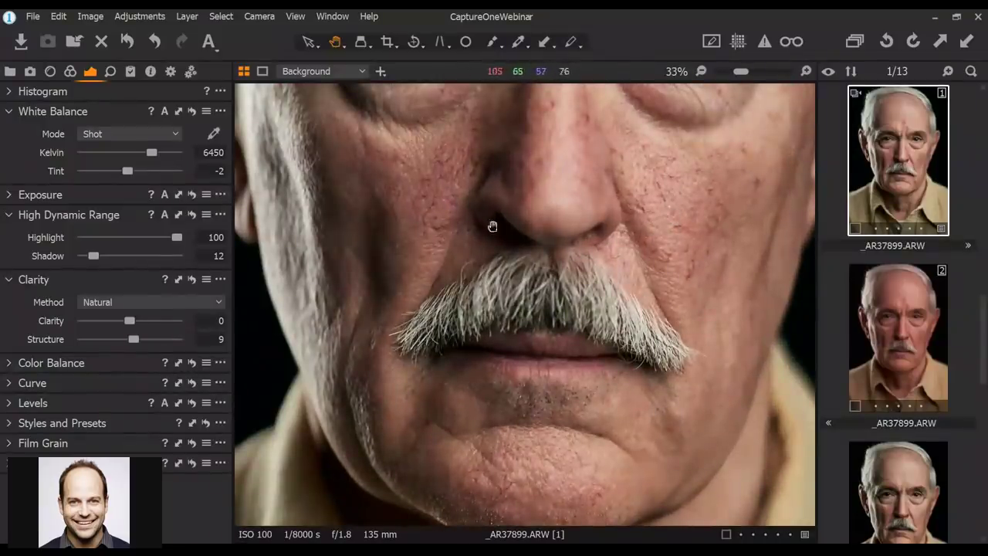
pyautogui.moveTo(130, 322); pyautogui.dragTo(124, 326)
# Try Structure at 100 on the man's portrait, examine it at full view, and undo the Structure change
pyautogui.moveTo(136, 340); pyautogui.dragTo(182, 340)
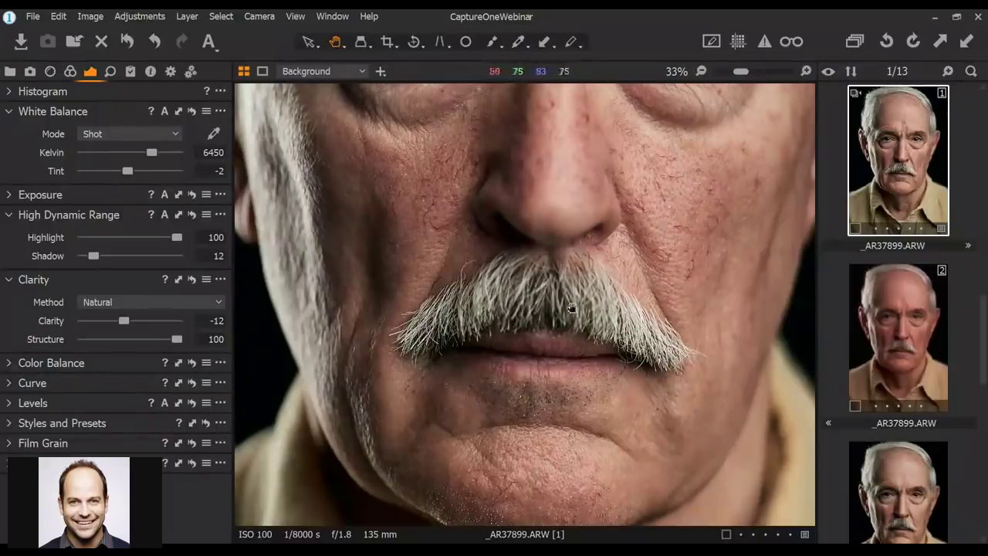
pyautogui.scroll(-4, 599, 321)
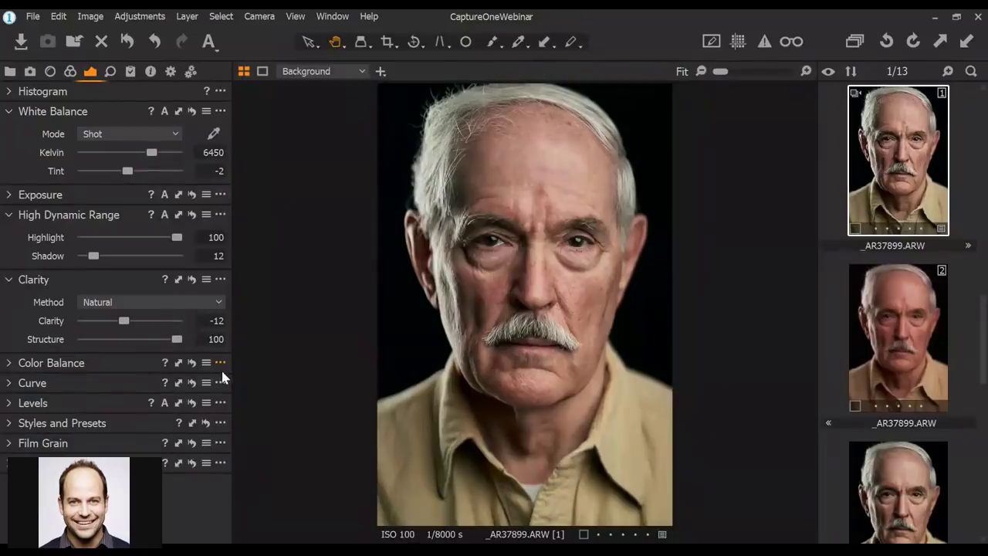
pyautogui.hotkey('ctrl', 'z')
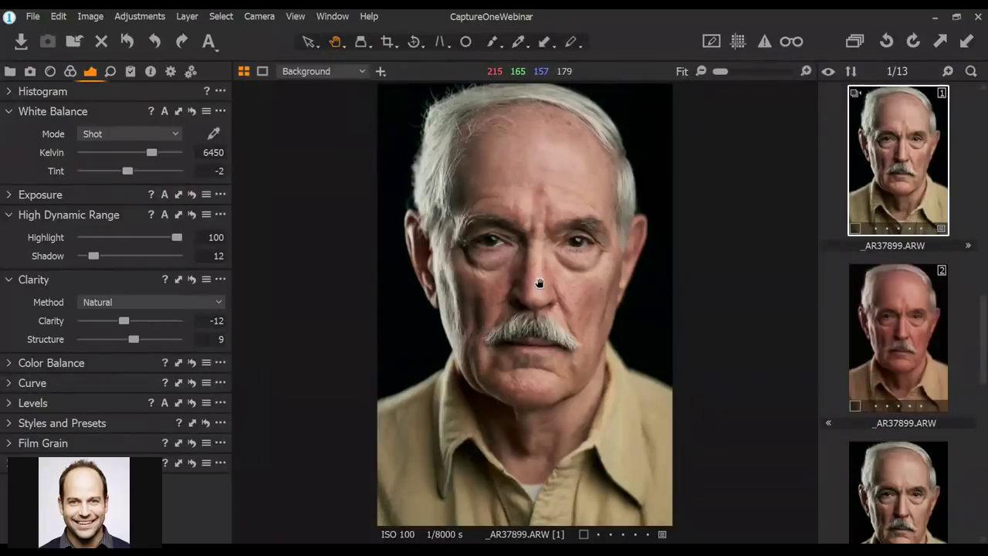
# Look through the Color Balance modes from Master and 3-Way to the Shadow, Midtone and Highlight wheels
pyautogui.click(9, 363)
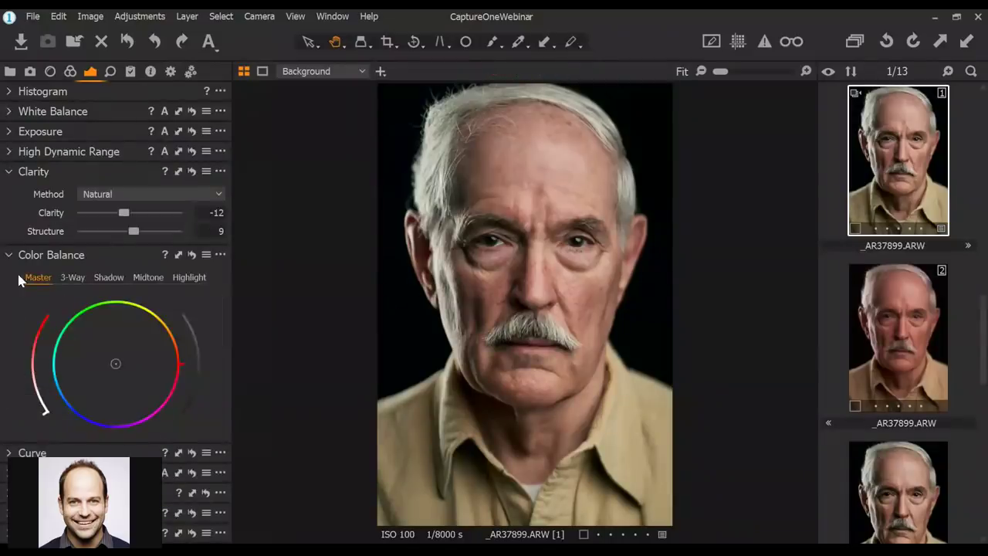
pyautogui.click(72, 278)
pyautogui.click(108, 278)
pyautogui.click(148, 278)
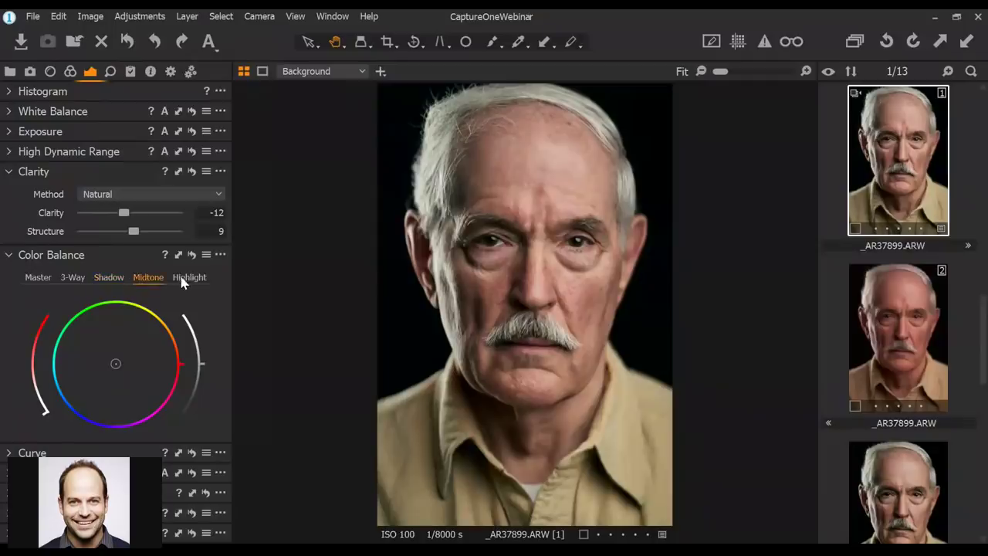
pyautogui.click(185, 279)
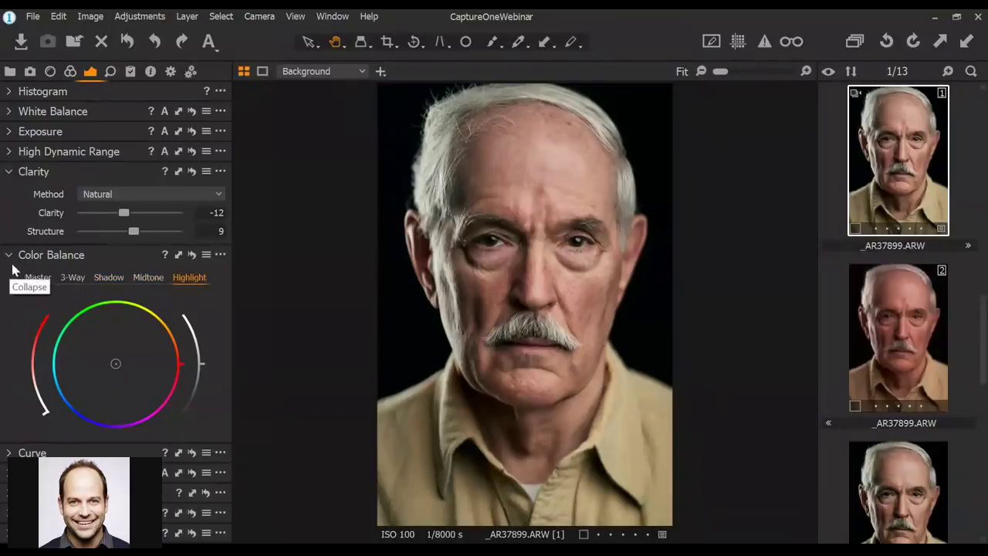
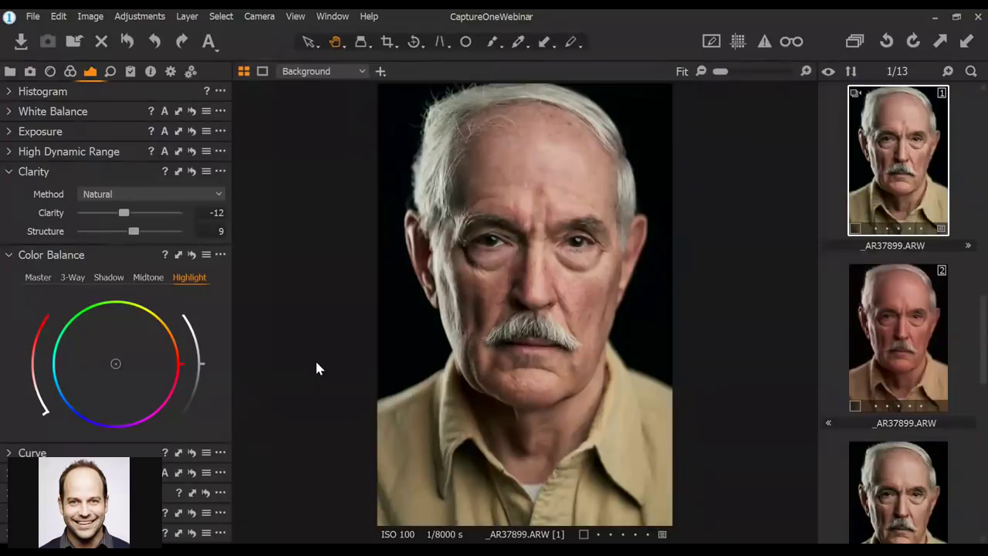
# View the blonde woman's portrait, and examine the face of the man in the hat in _AR37853.ARW
pyautogui.scroll(-8, 913, 456)
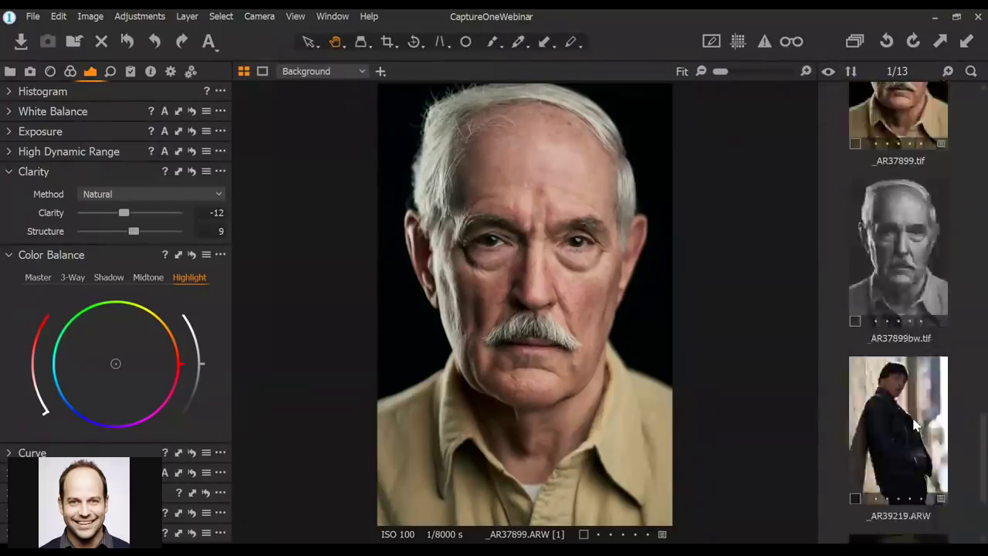
pyautogui.click(913, 456)
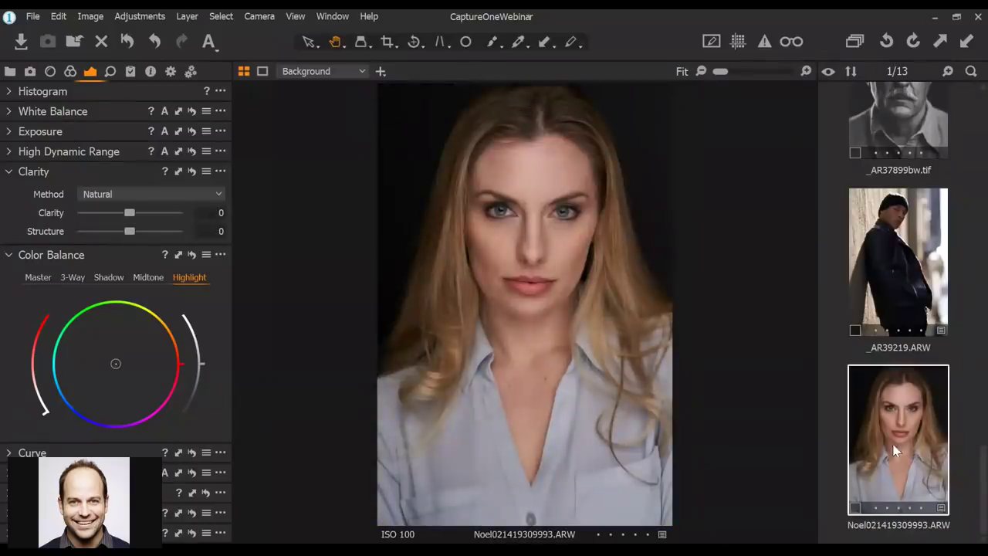
pyautogui.scroll(8, 899, 447)
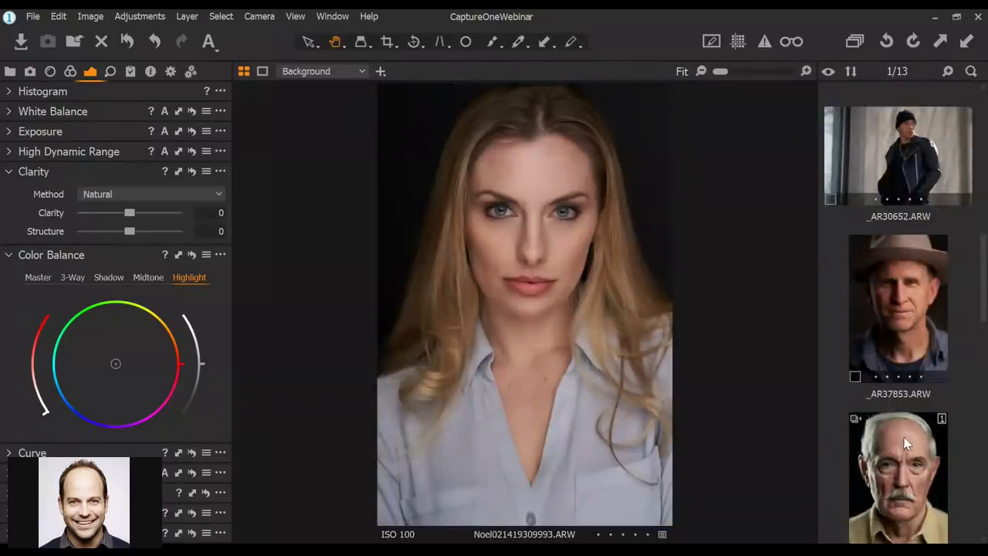
pyautogui.click(899, 302)
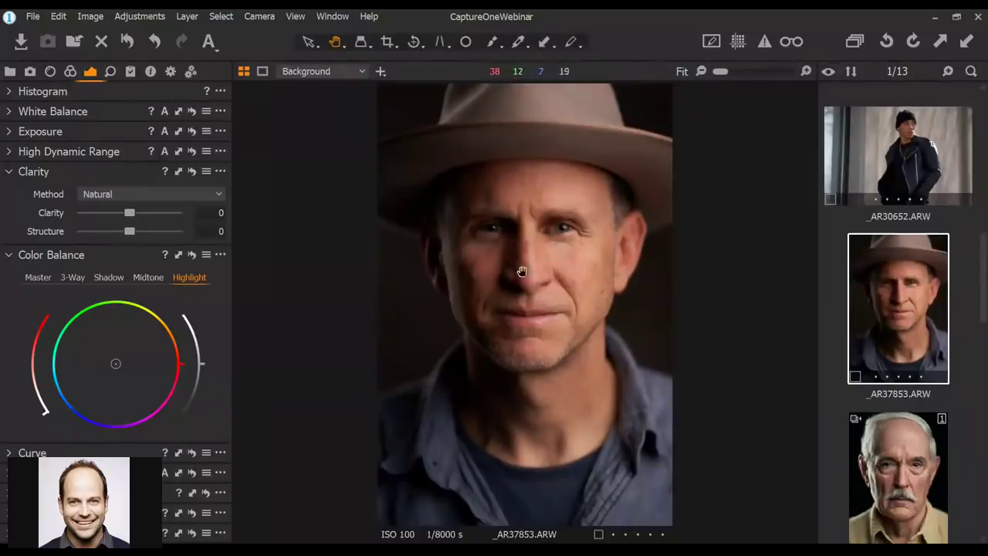
pyautogui.scroll(2, 520, 270)
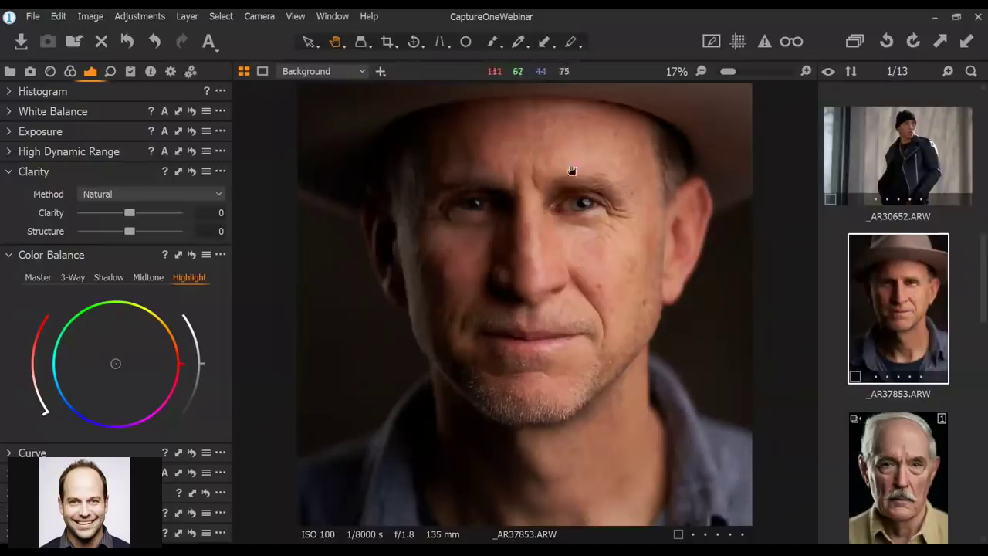
pyautogui.scroll(-2, 493, 284)
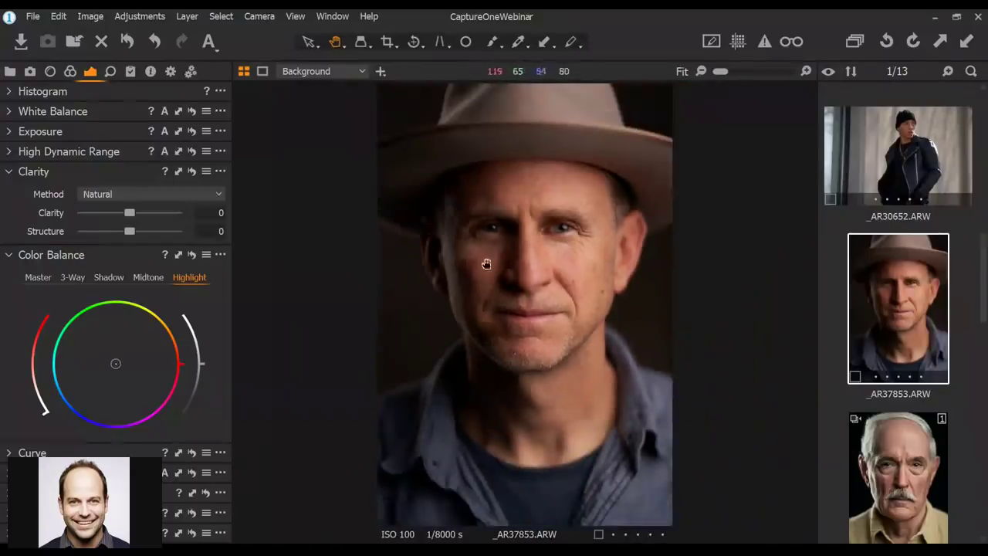
# Try the Daylight and Flash White Balance modes on _AR37853.ARW
pyautogui.click(8, 113)
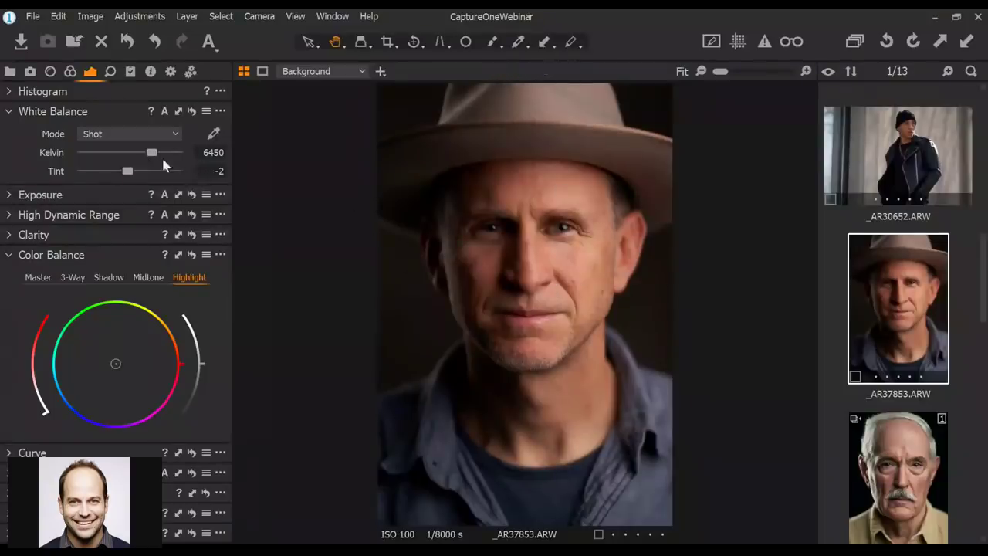
pyautogui.click(133, 136)
pyautogui.click(111, 167)
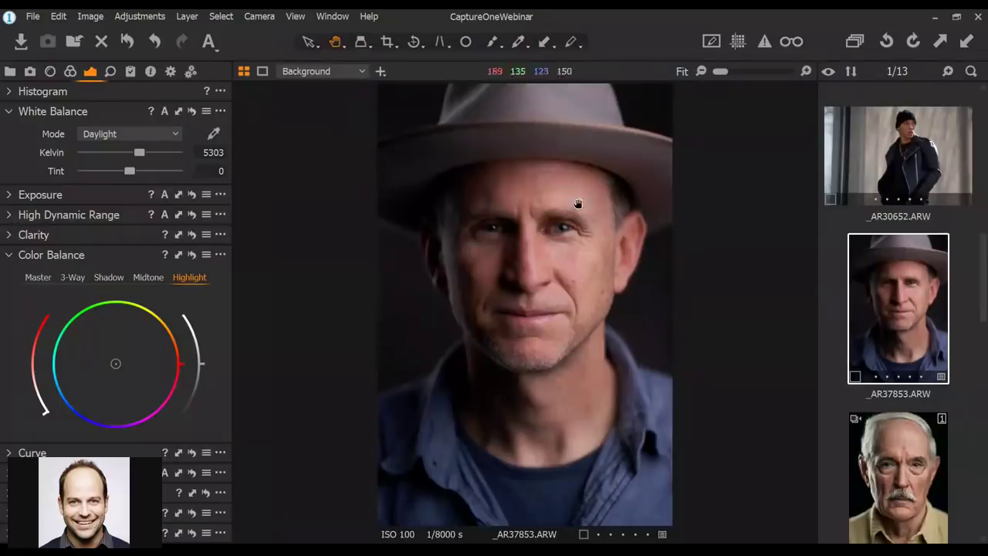
pyautogui.click(130, 133)
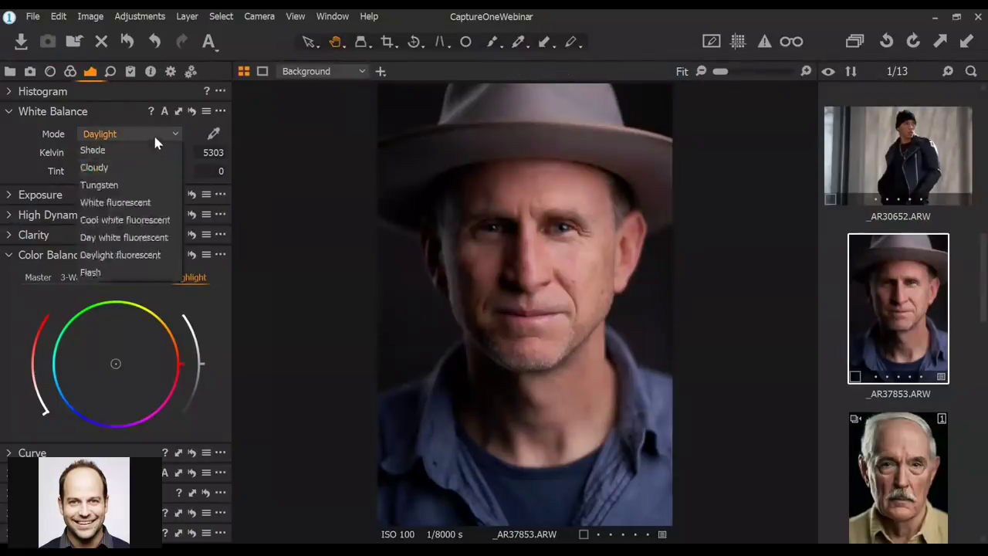
pyautogui.click(112, 304)
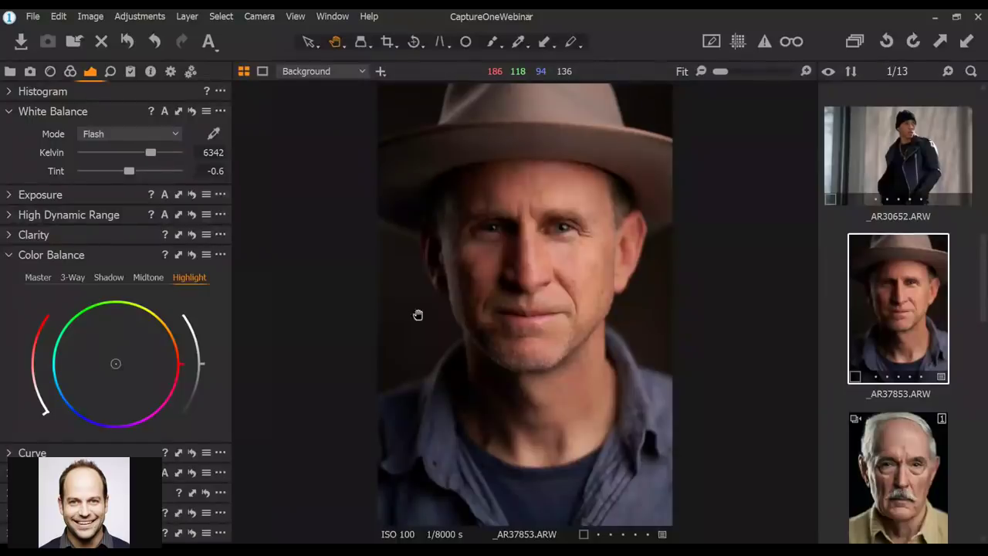
# Switch the White Balance back to Daylight, try Kelvin at 5021, and reapply the Daylight mode
pyautogui.click(149, 134)
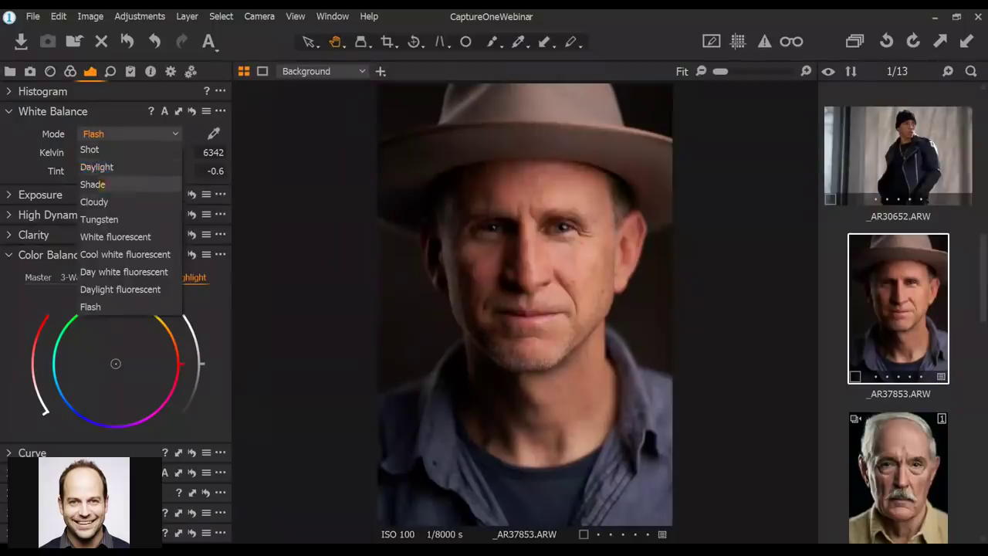
pyautogui.click(108, 167)
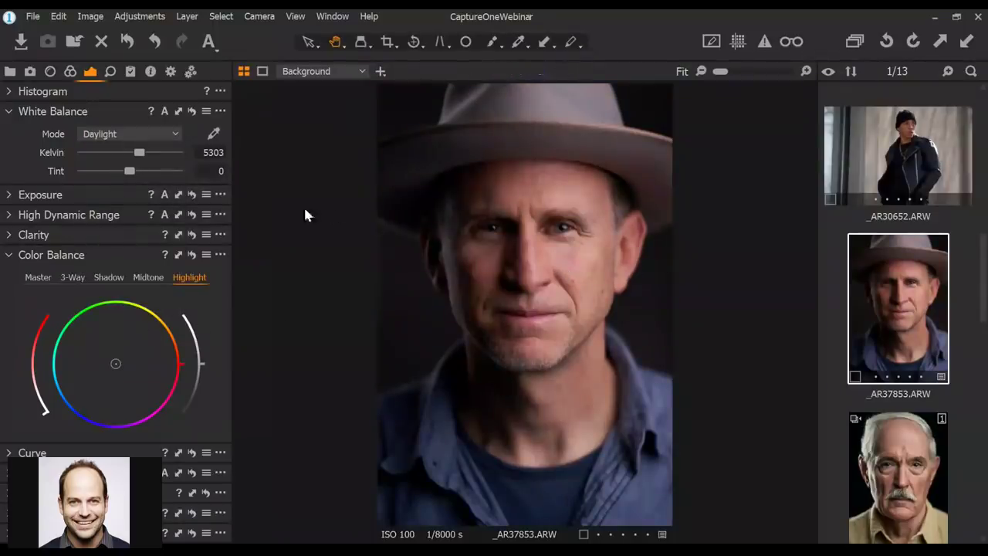
pyautogui.moveTo(141, 153); pyautogui.dragTo(136, 153)
pyautogui.click(140, 134)
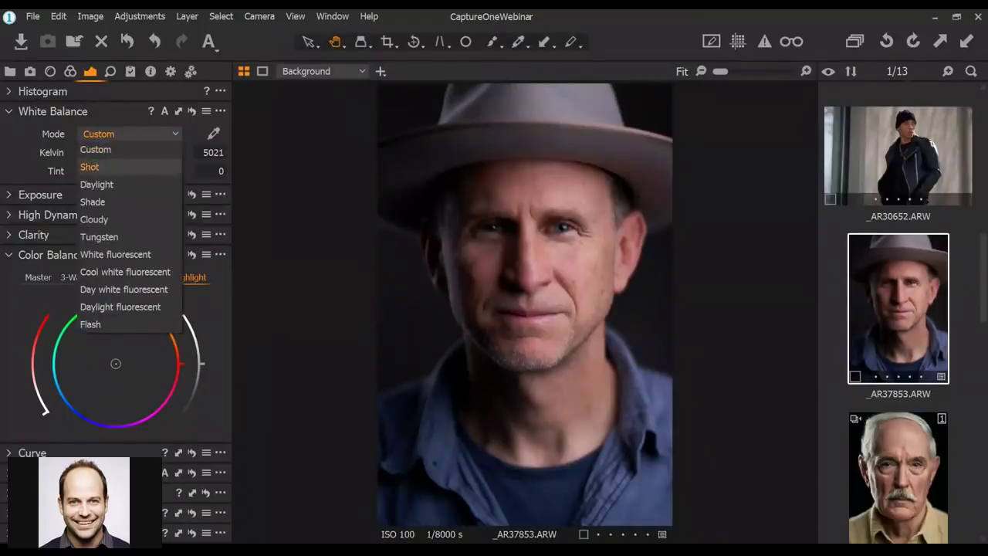
pyautogui.click(96, 184)
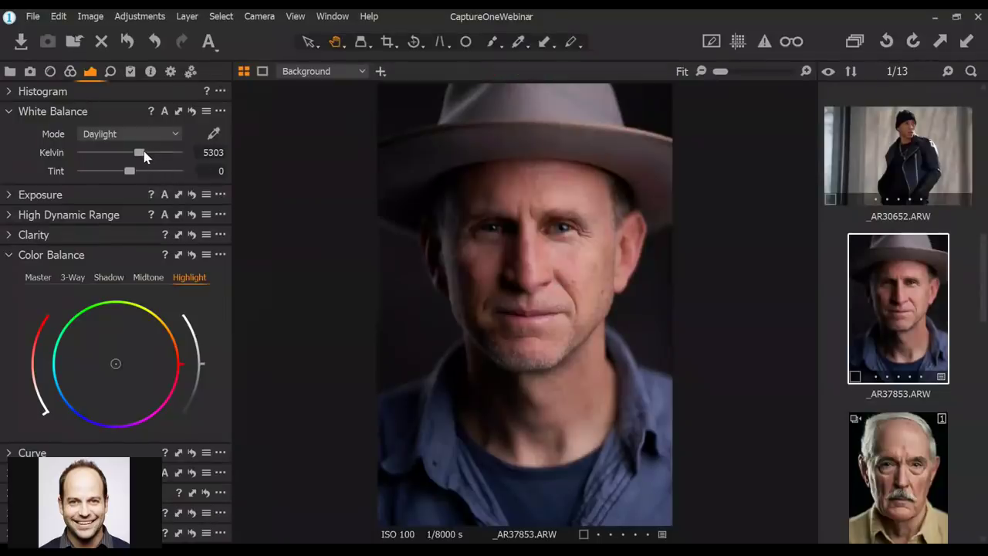
# Try a lower Kelvin value on _AR37853.ARW, and reset its adjustments to the Shot White Balance
pyautogui.moveTo(144, 157); pyautogui.dragTo(124, 173)
pyautogui.click(153, 22)
pyautogui.click(147, 30)
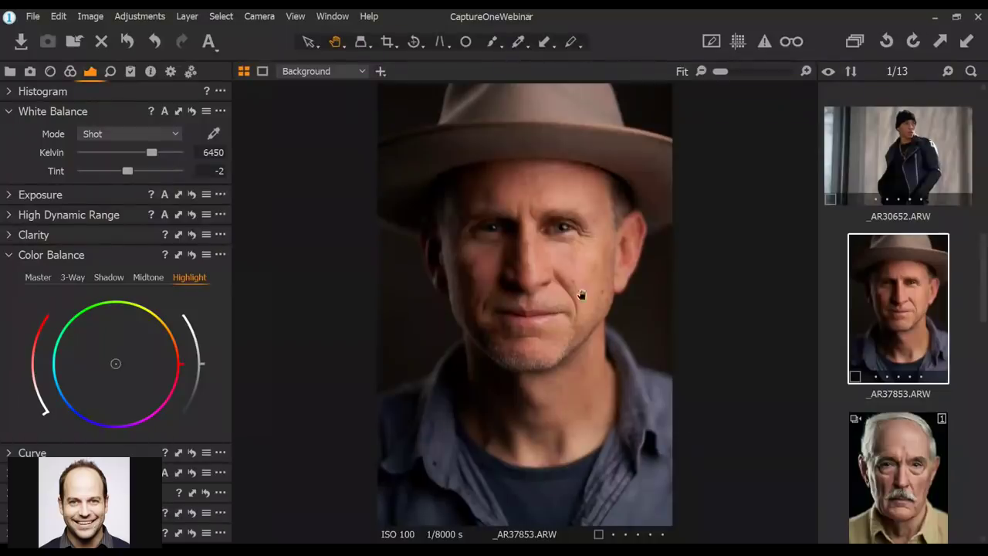
# Compare variants 1 and 2 of _AR37899.ARW and the _AR37899.psd version, with Color Balance switched to the Master wheel
pyautogui.click(893, 504)
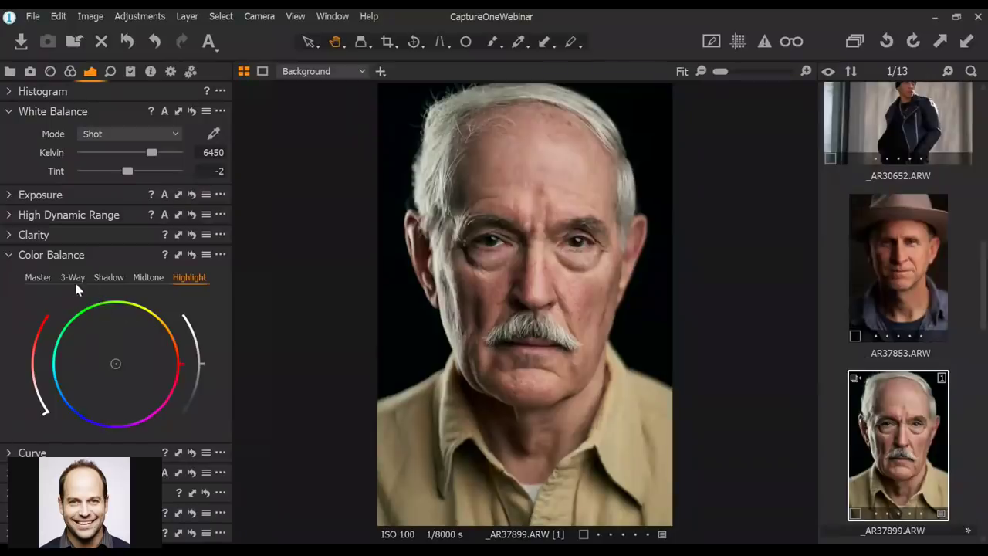
pyautogui.click(39, 279)
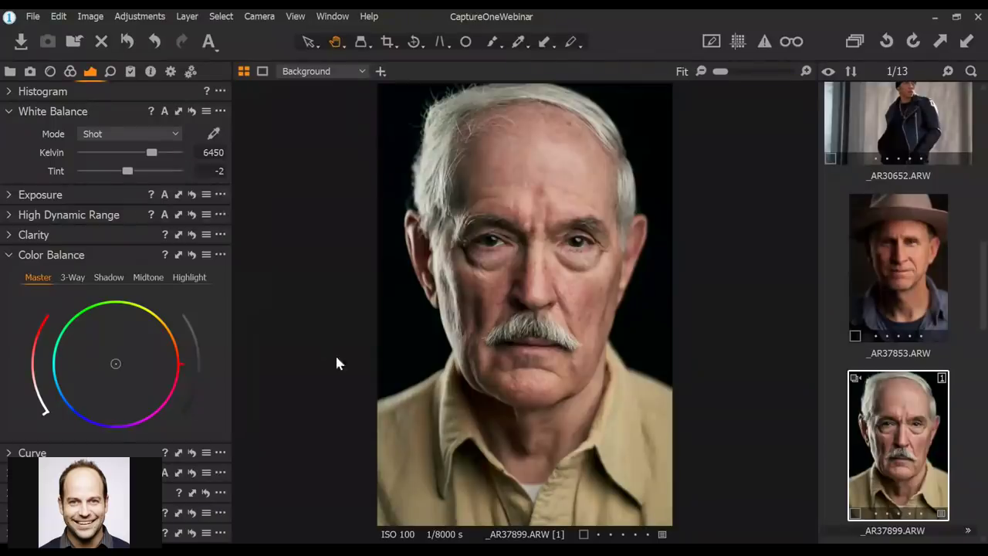
pyautogui.press('F2')
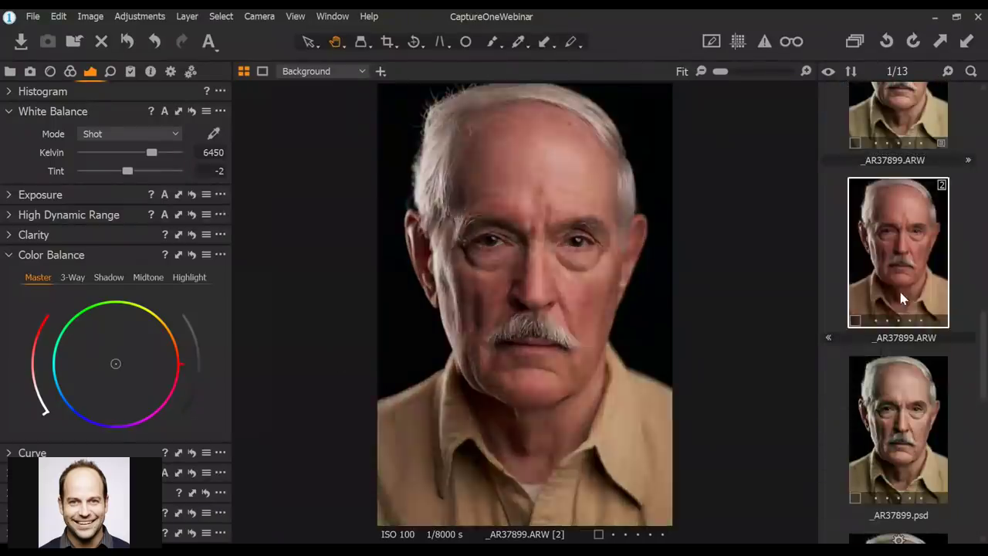
pyautogui.keyDown('ctrl'); pyautogui.click(899, 461); pyautogui.keyUp('ctrl')
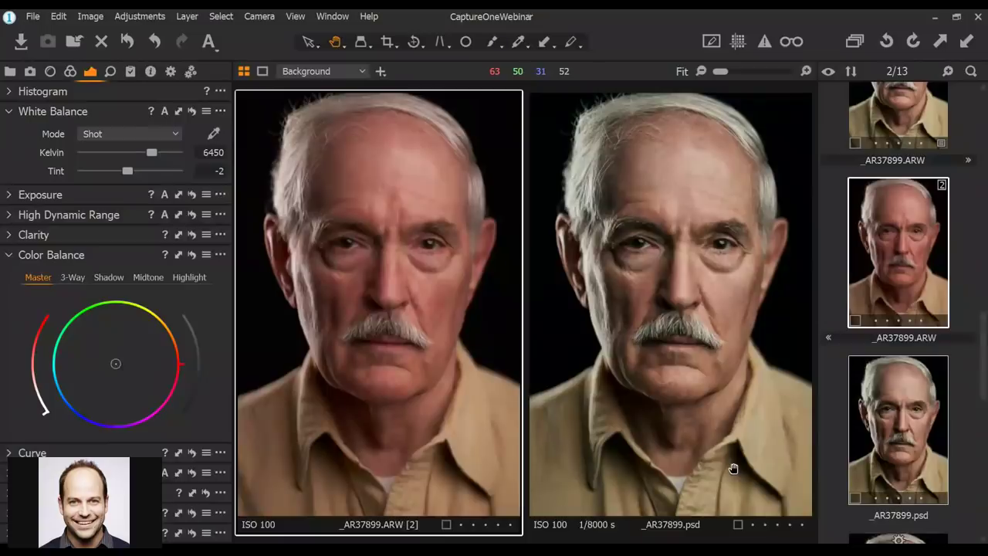
pyautogui.click(916, 119)
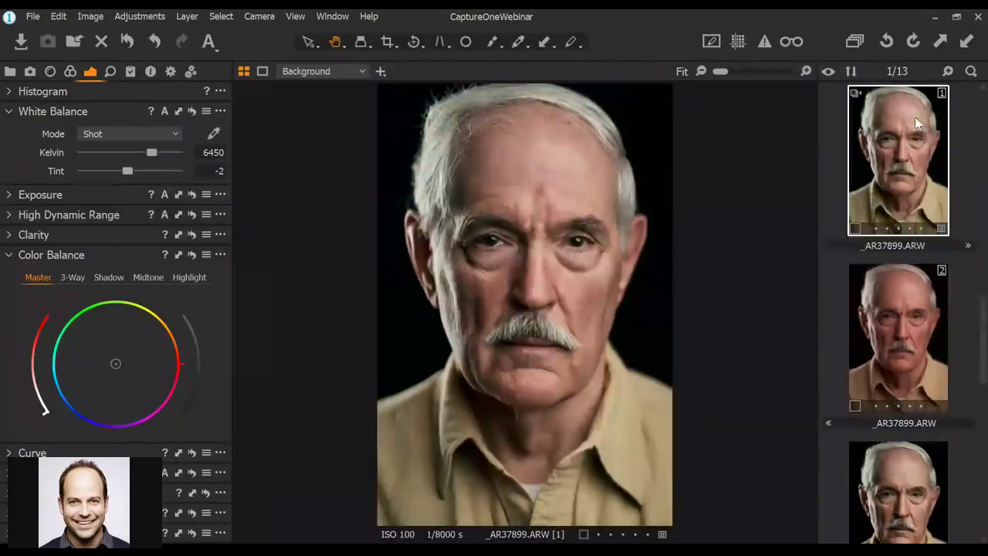
pyautogui.click(923, 365)
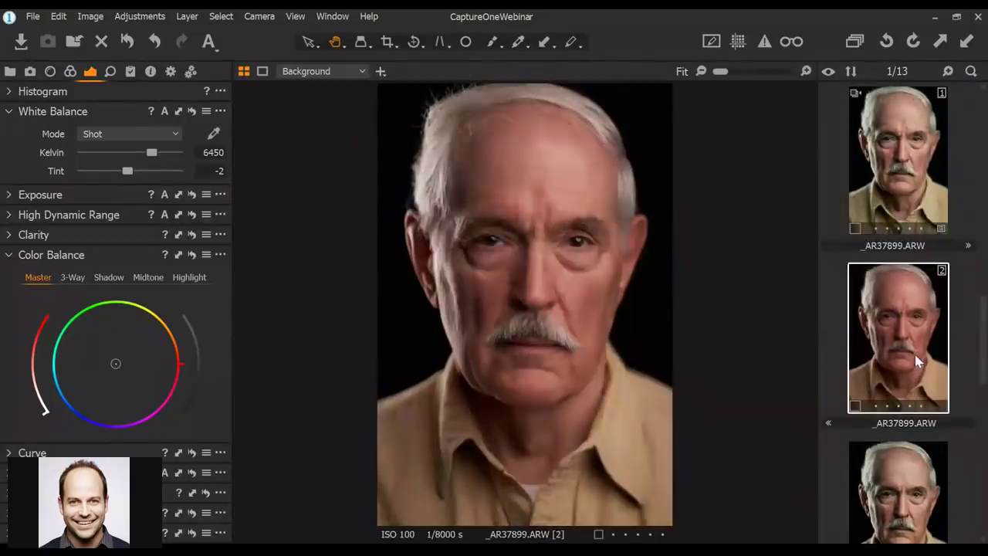
# Try Exposure -2.04, Brightness 34 and Saturation 90 on variant 2 of _AR37899.ARW, and clear those changes
pyautogui.click(18, 197)
pyautogui.moveTo(130, 217); pyautogui.dragTo(172, 276)
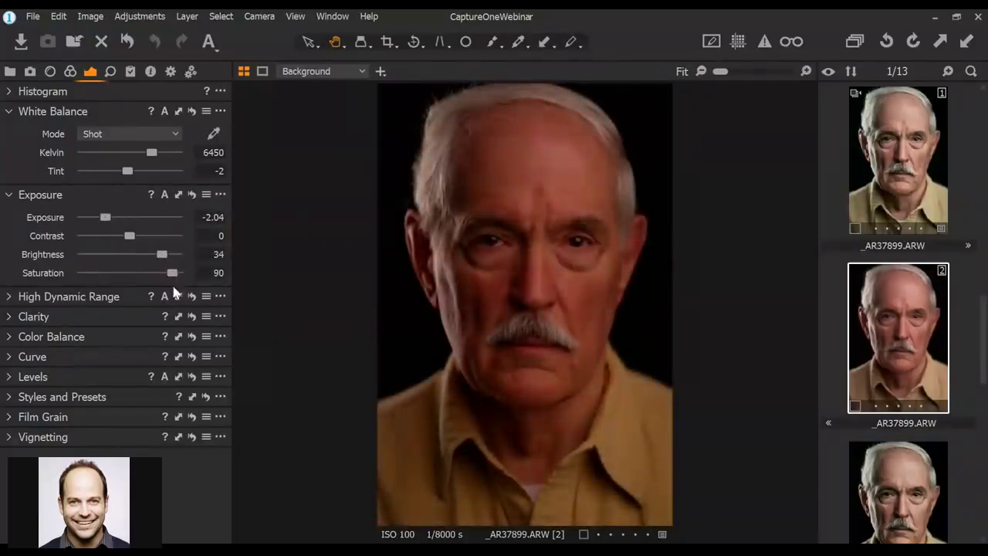
pyautogui.click(906, 490)
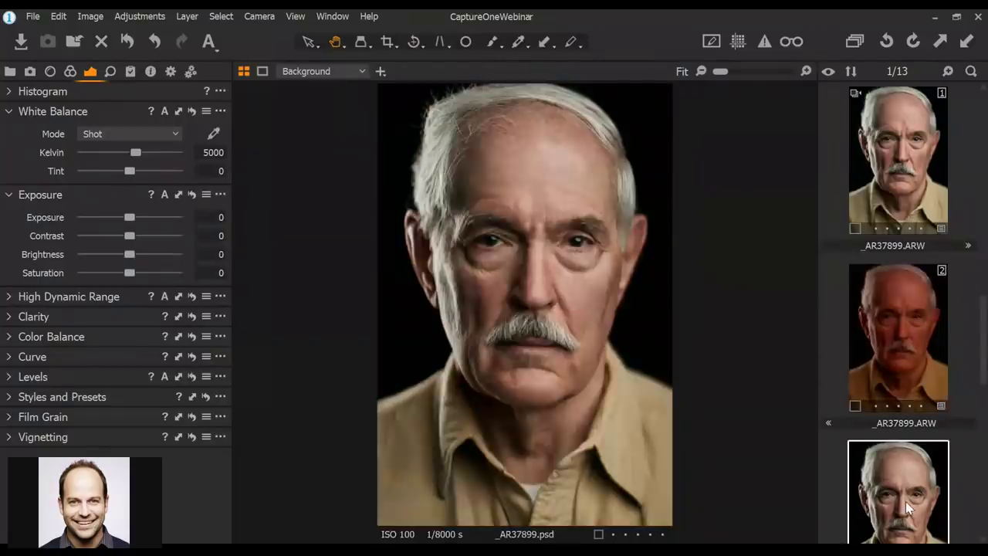
pyautogui.click(917, 324)
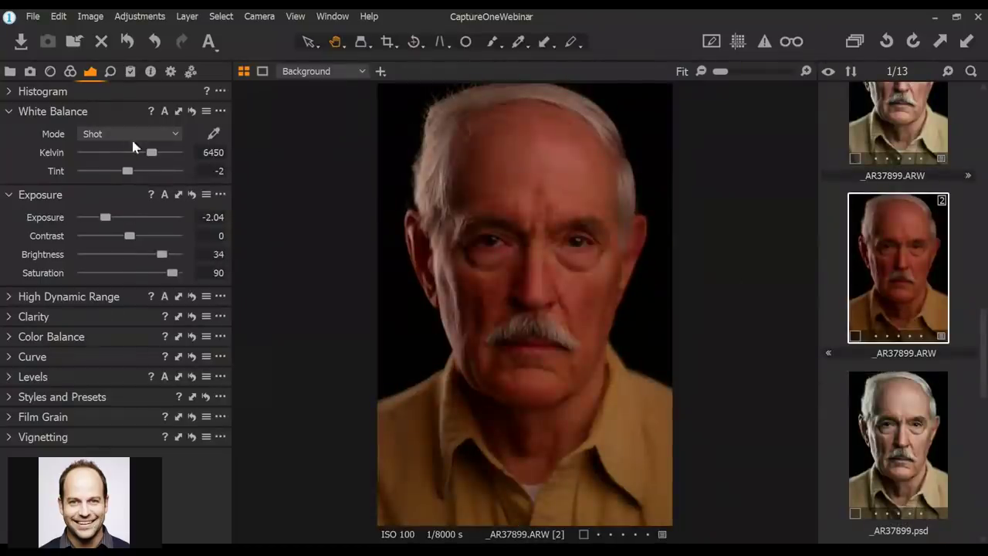
pyautogui.click(139, 16)
pyautogui.click(148, 30)
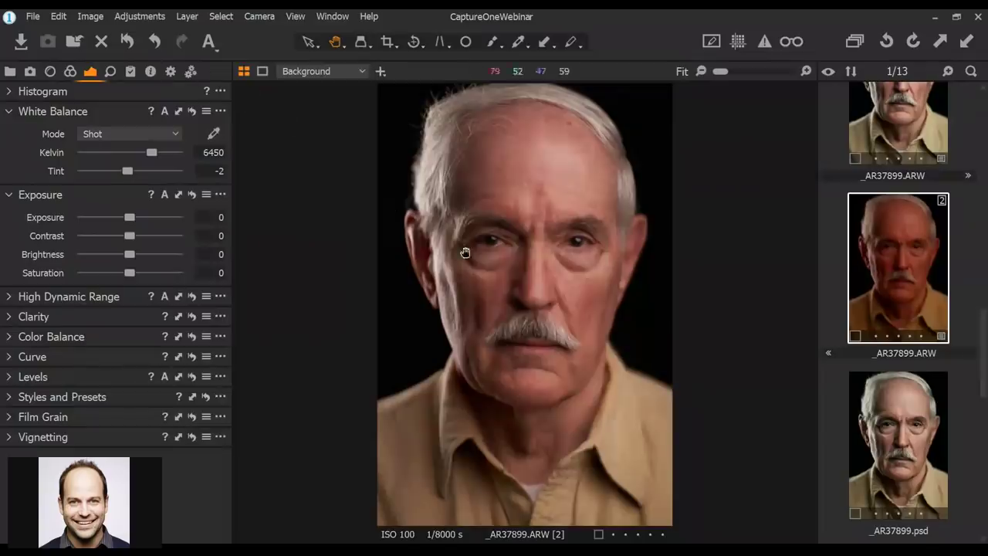
# Compare the _AR37899.psd version with variants 2 and 1 of _AR37899.ARW
pyautogui.click(913, 415)
pyautogui.click(879, 263)
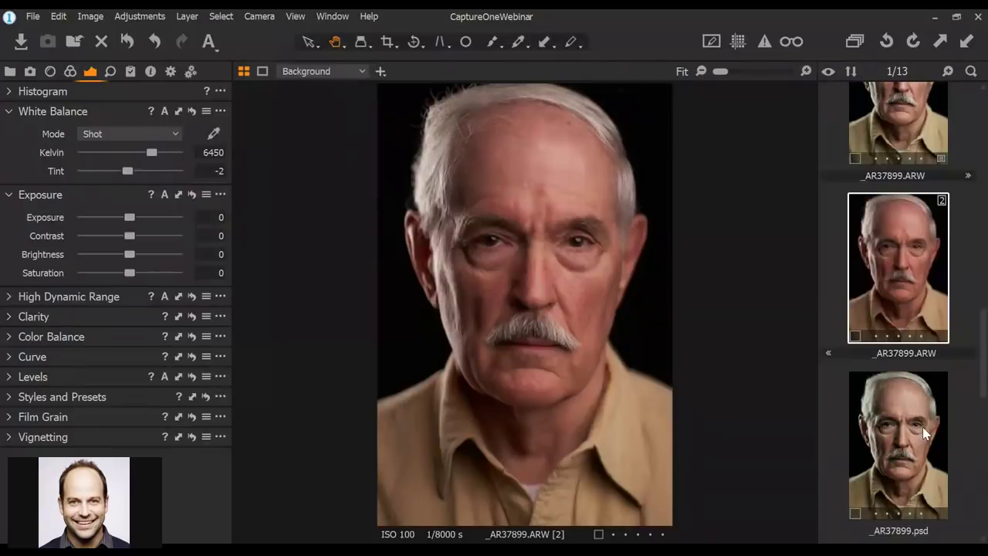
pyautogui.scroll(3, 922, 424)
pyautogui.click(907, 242)
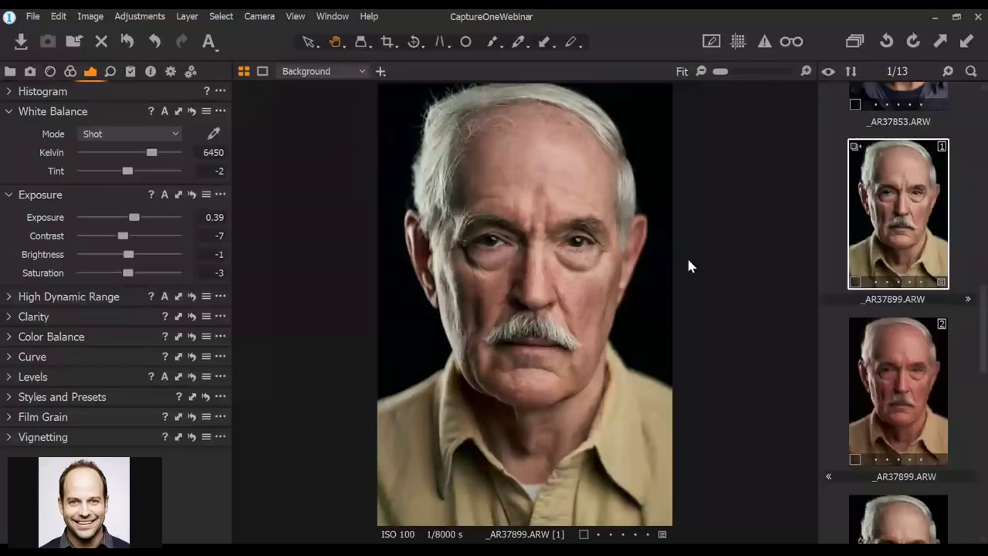
# Open the Color Balance tool for variant 1 of _AR37899.ARW and view its Shadow and Highlight wheels
pyautogui.click(9, 338)
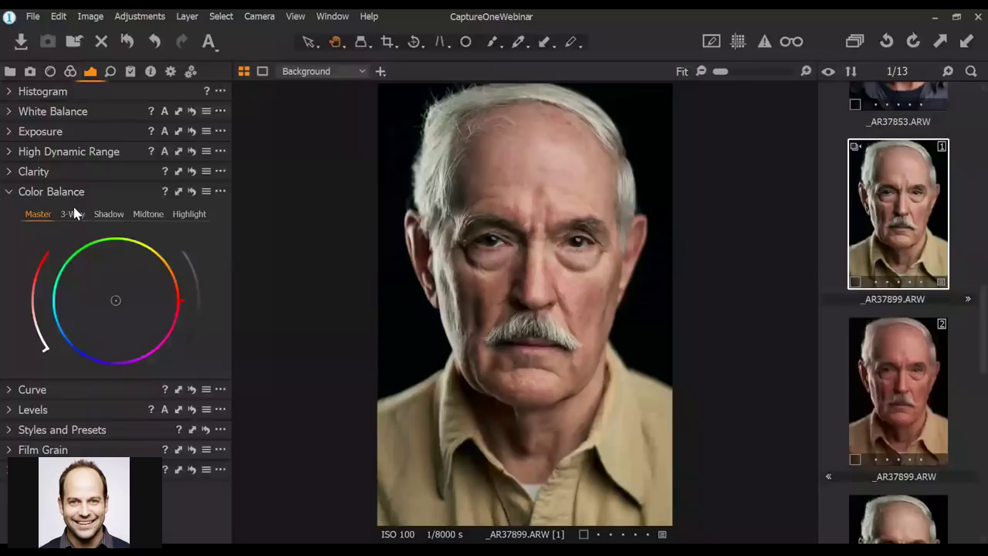
pyautogui.click(109, 214)
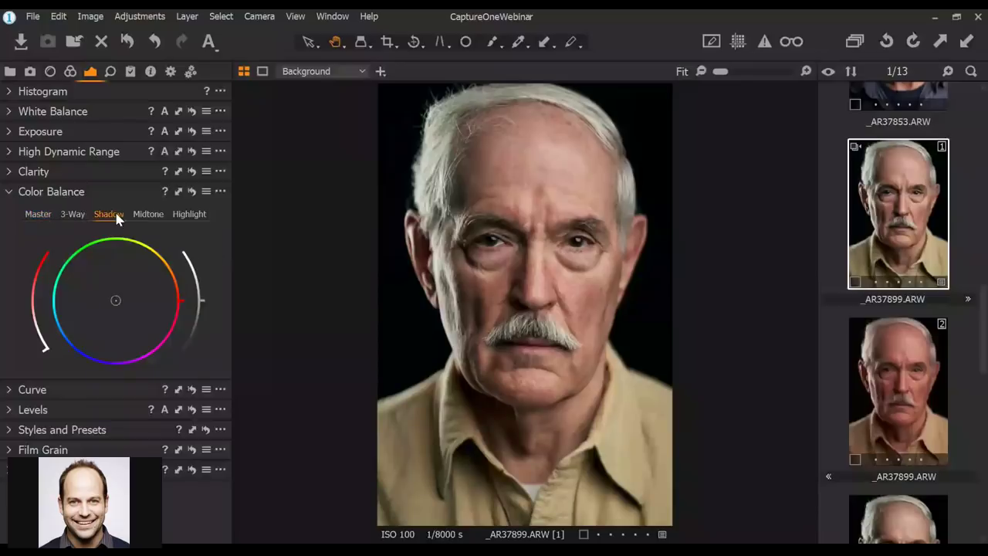
pyautogui.click(181, 217)
# Try shifting the midtone color of _AR30486.ARW with the Color Balance Midtone wheel, and return it to neutral
pyautogui.scroll(-5, 908, 316)
pyautogui.scroll(1, 908, 316)
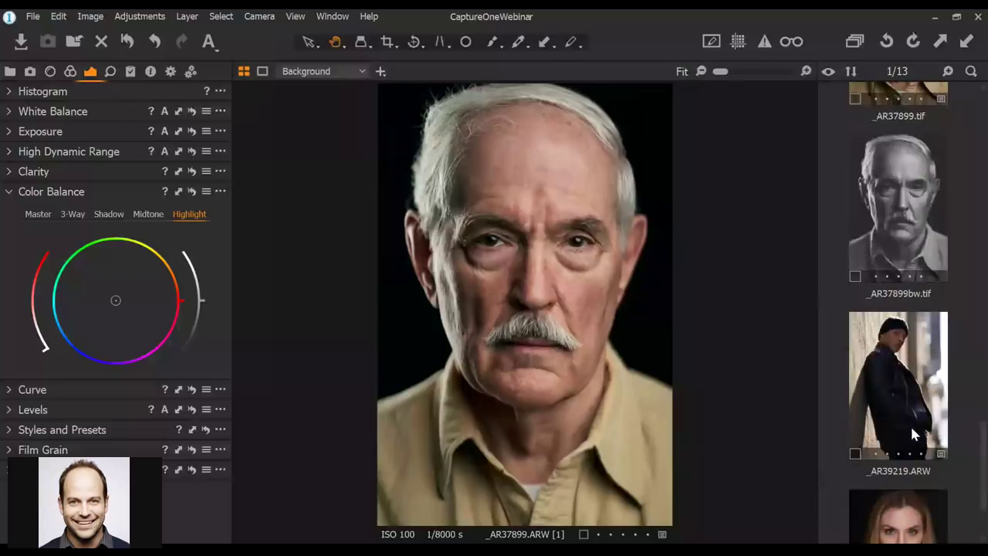
pyautogui.scroll(4, 910, 424)
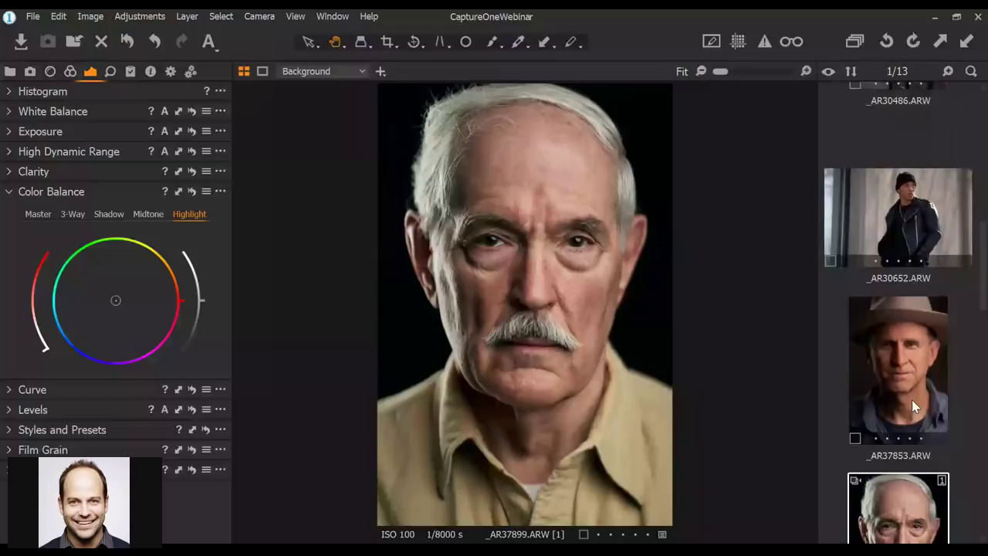
pyautogui.scroll(3, 911, 399)
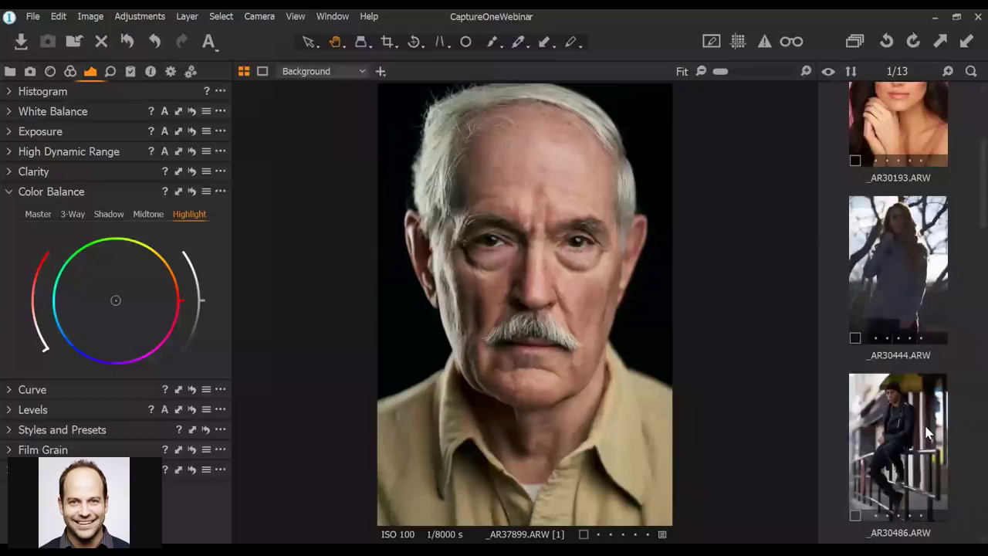
pyautogui.click(928, 434)
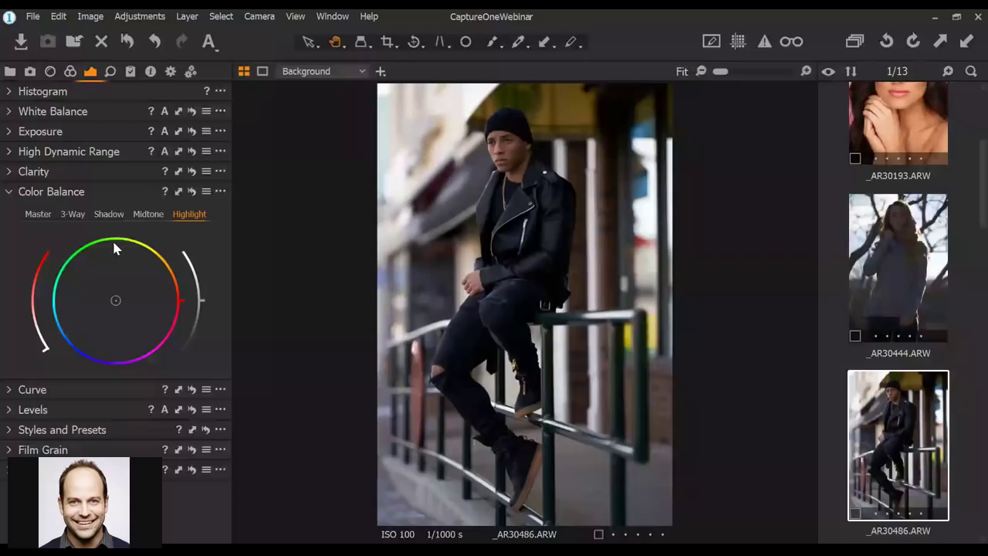
pyautogui.click(147, 215)
pyautogui.click(116, 303)
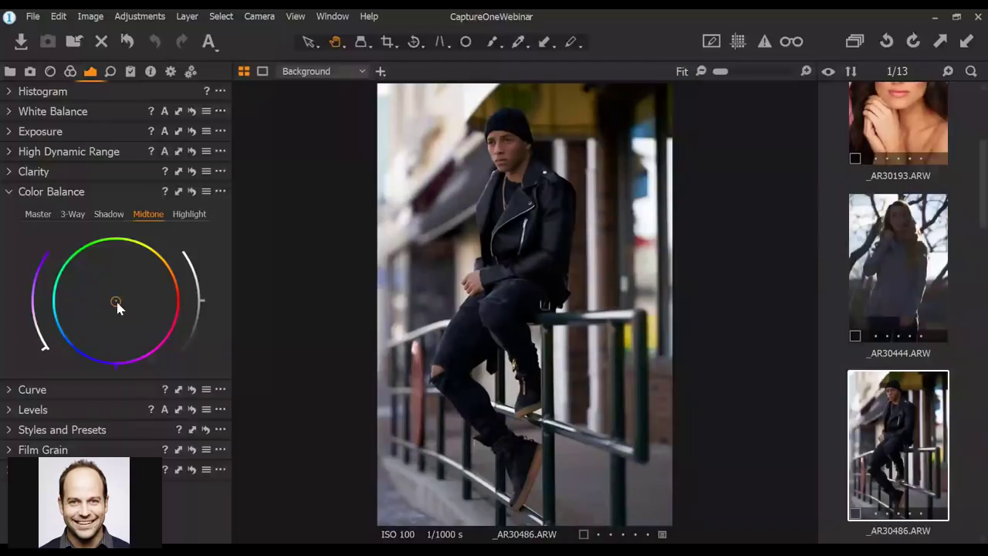
pyautogui.moveTo(116, 303)
pyautogui.mouseDown()
pyautogui.moveTo(94, 324)
pyautogui.moveTo(85, 352)
pyautogui.moveTo(66, 277)
pyautogui.moveTo(151, 256)
pyautogui.moveTo(182, 308)
pyautogui.moveTo(154, 354)
pyautogui.moveTo(104, 273)
pyautogui.moveTo(114, 301)
pyautogui.mouseUp()
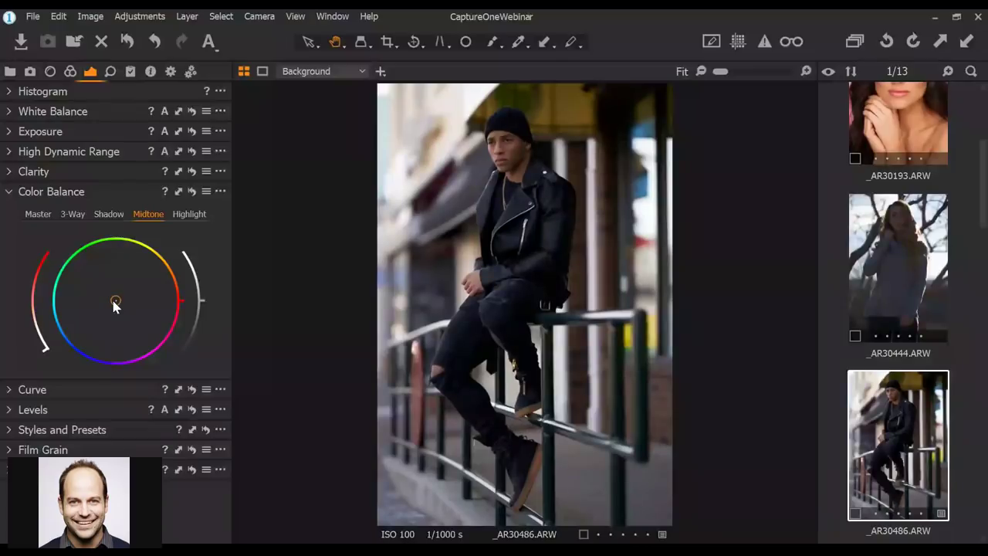
# View variant 2 of _AR37899.ARW and return to _AR30486.ARW
pyautogui.scroll(-5, 917, 352)
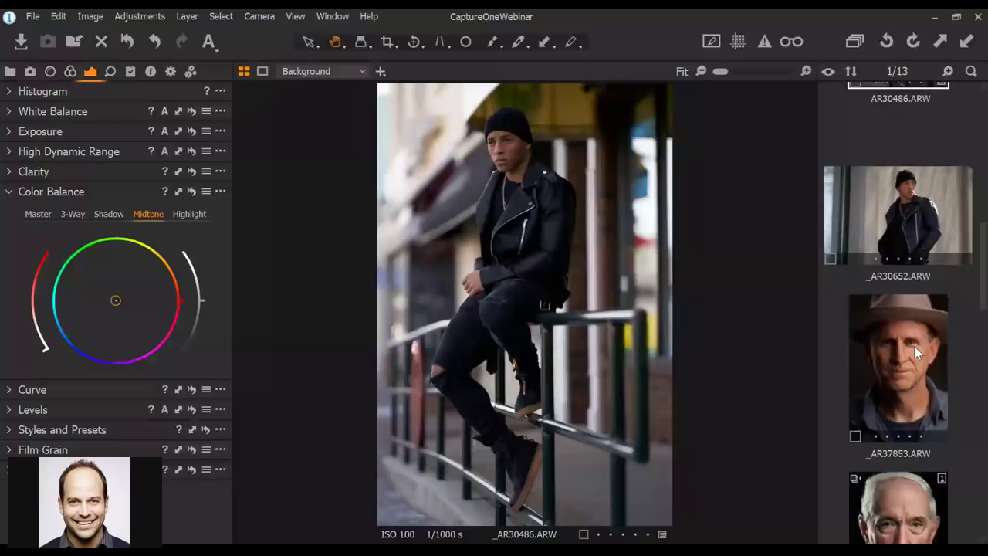
pyautogui.scroll(-4, 915, 346)
pyautogui.click(914, 443)
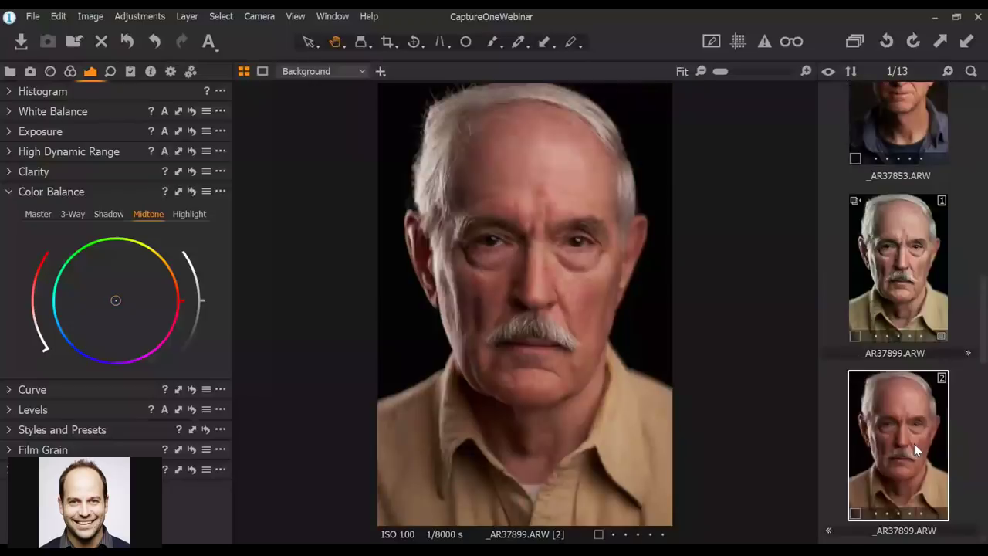
pyautogui.scroll(4, 913, 440)
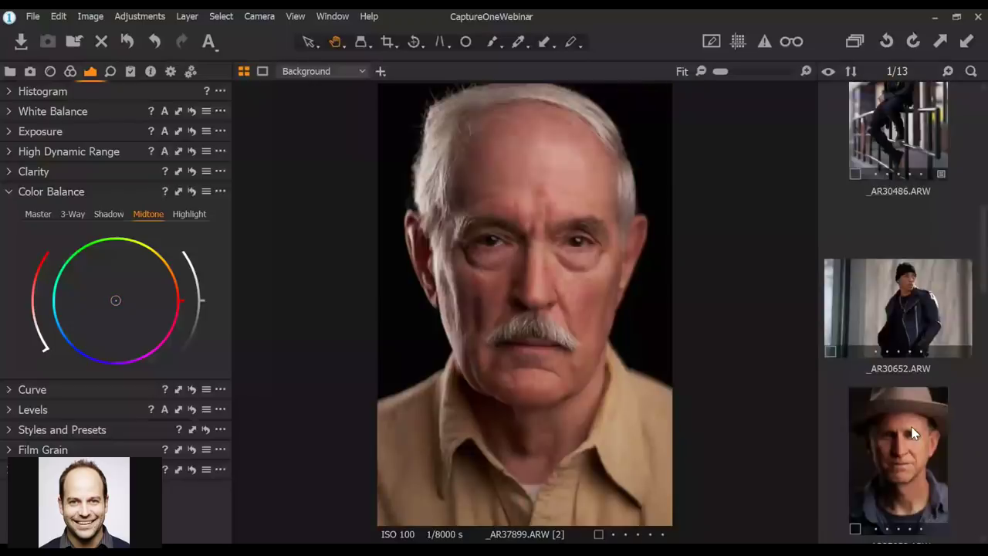
pyautogui.click(898, 131)
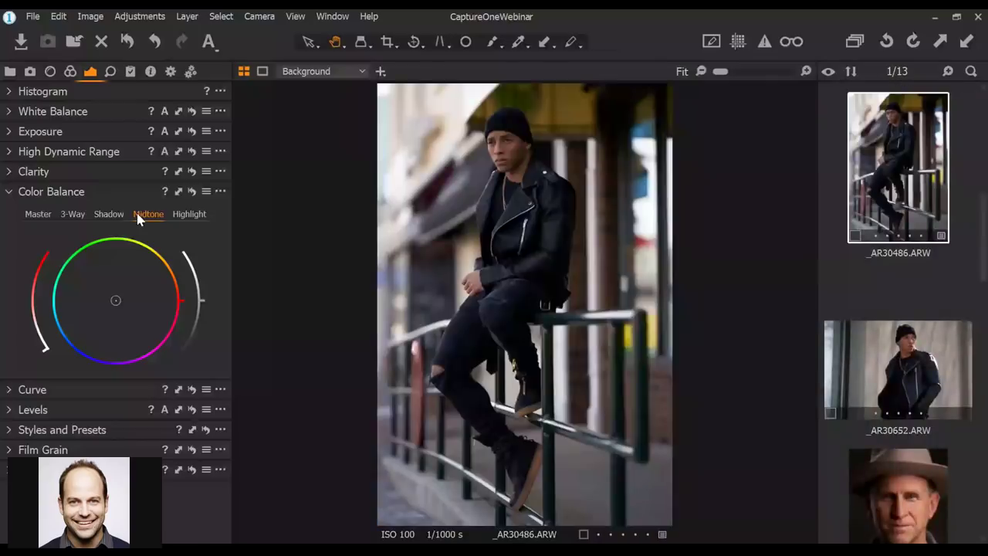
# Tint the midtones of _AR30486.ARW orange and the shadows teal with the Color Balance wheels
pyautogui.click(140, 216)
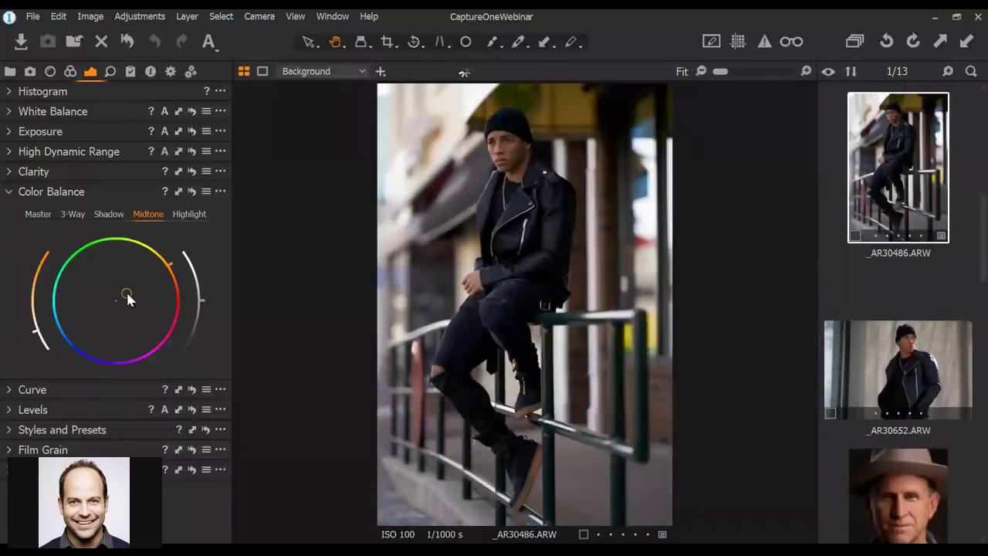
pyautogui.moveTo(128, 294); pyautogui.dragTo(139, 291)
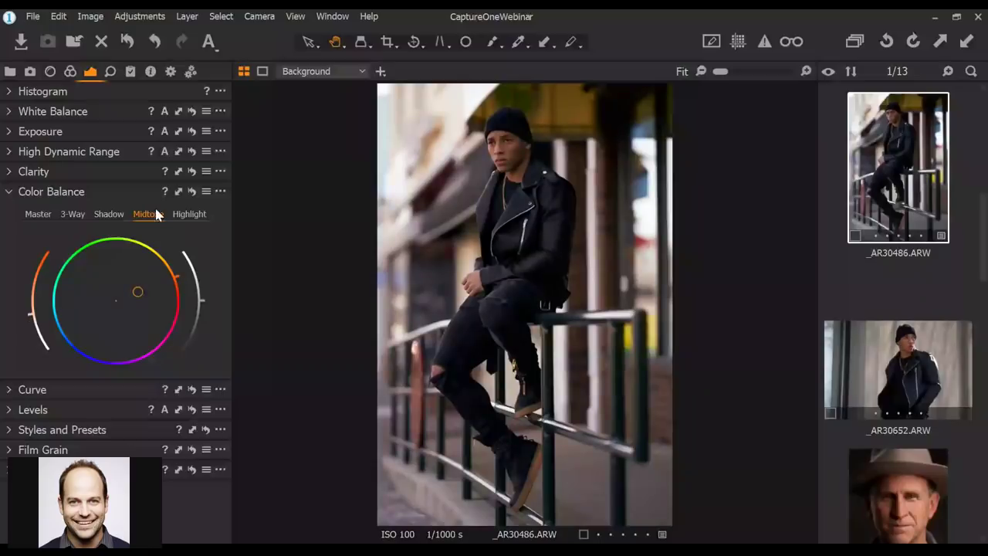
pyautogui.click(109, 214)
pyautogui.moveTo(113, 302); pyautogui.dragTo(94, 294)
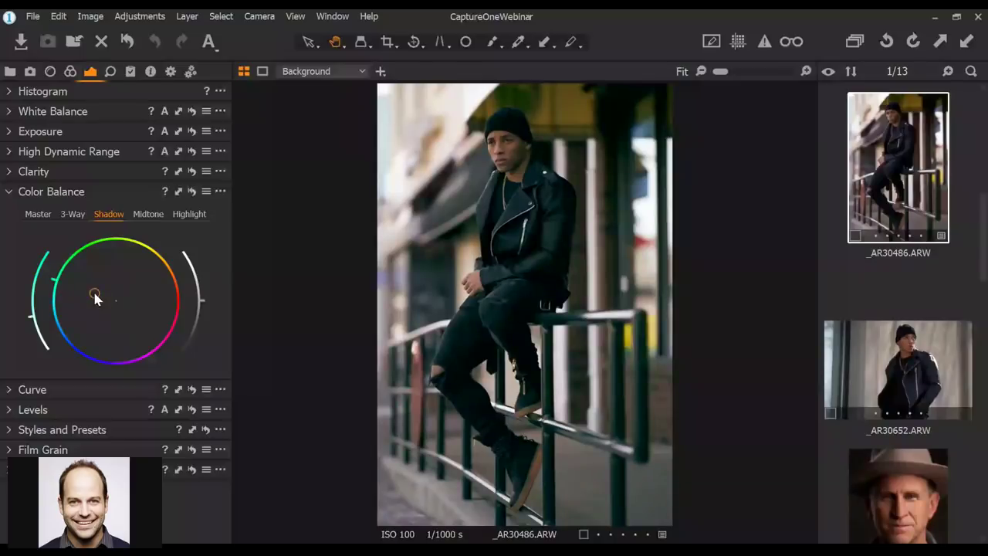
# Tint the highlights of _AR30486.ARW blue, and review the Shadow, Midtone and Highlight wheels
pyautogui.click(189, 217)
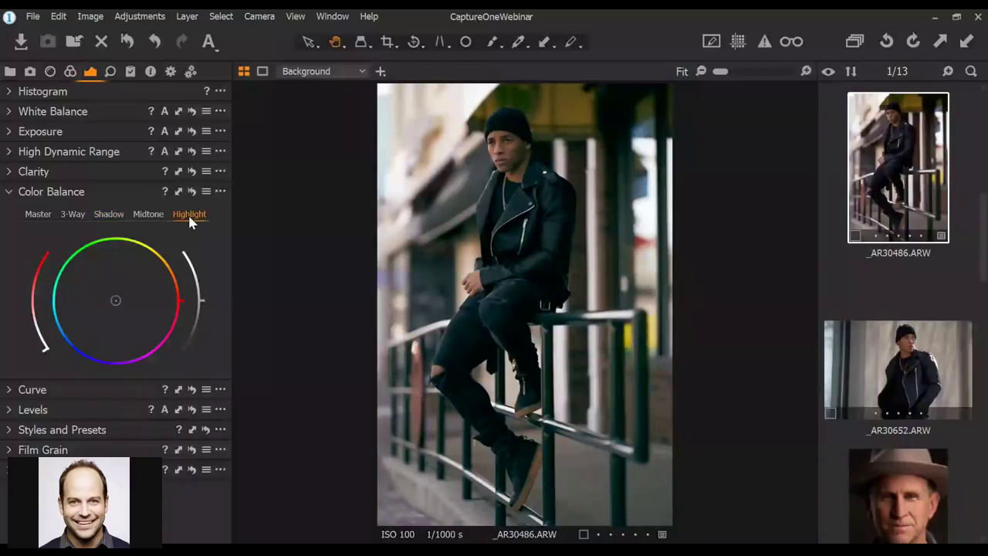
pyautogui.moveTo(116, 300)
pyautogui.mouseDown()
pyautogui.moveTo(114, 285)
pyautogui.moveTo(108, 313)
pyautogui.mouseUp()
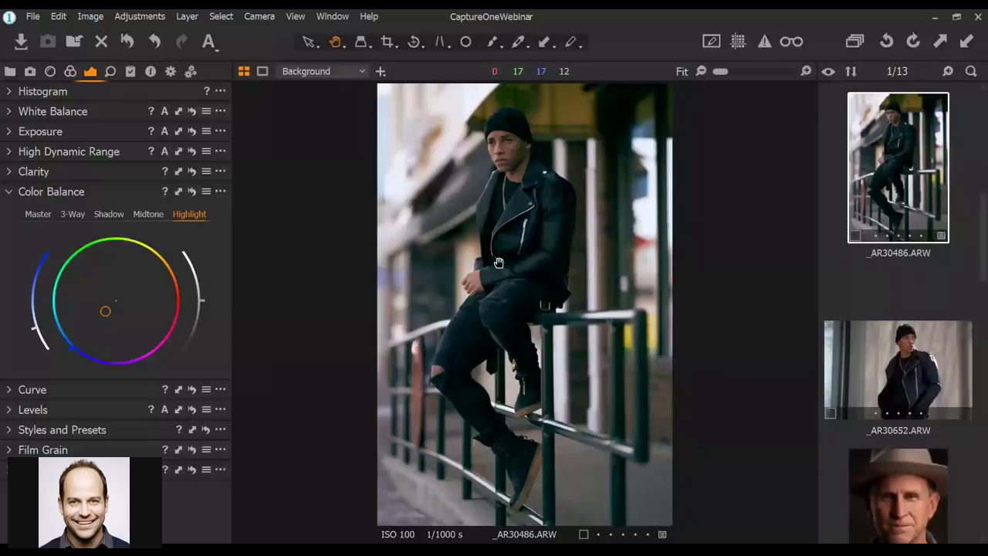
pyautogui.click(109, 217)
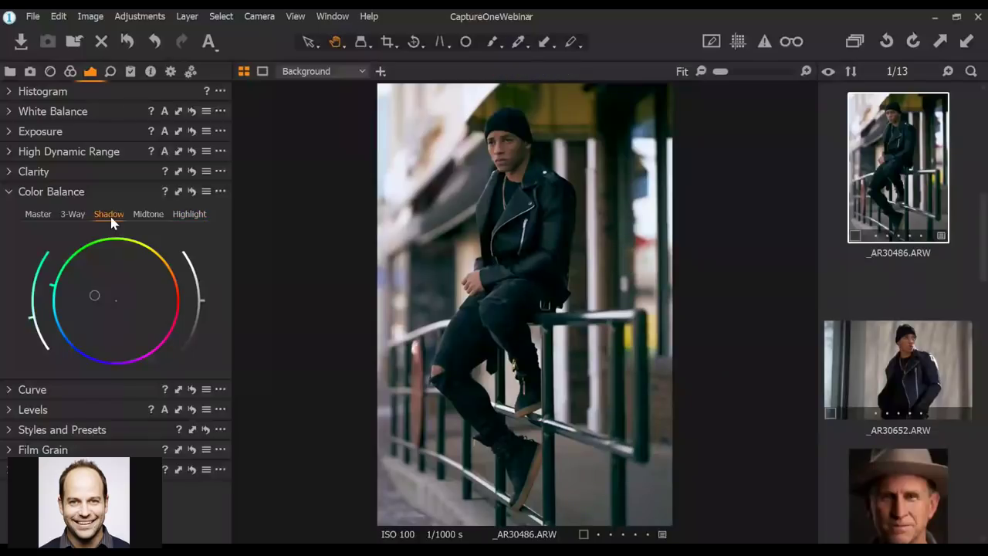
pyautogui.click(143, 218)
pyautogui.click(189, 214)
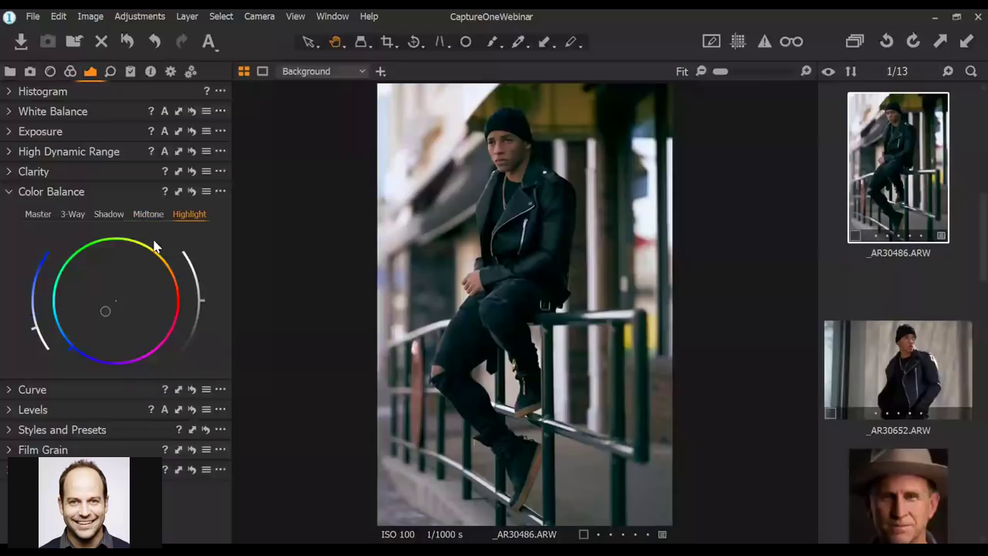
# Return the Highlight, Midtone and Shadow wheels of _AR30486.ARW to neutral
pyautogui.moveTo(105, 311); pyautogui.dragTo(117, 299)
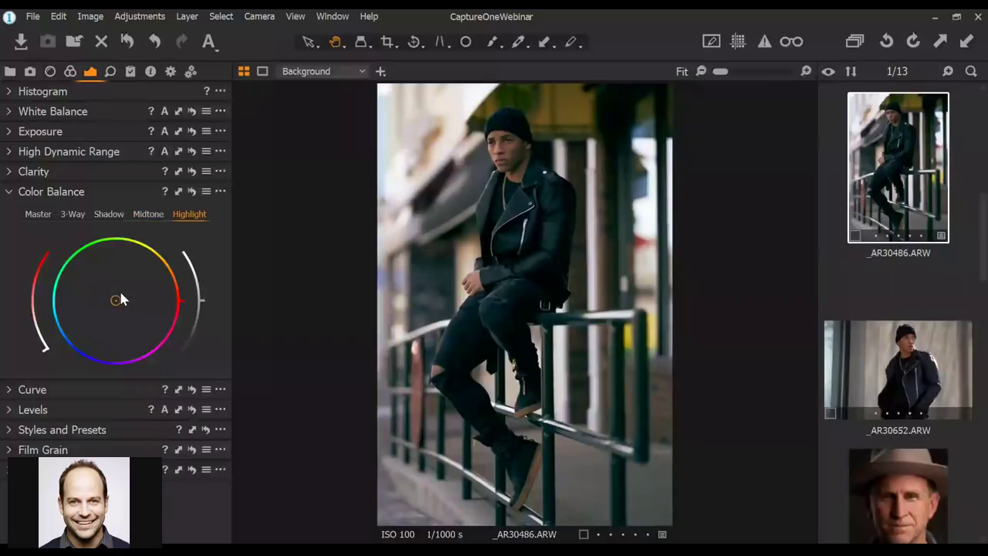
pyautogui.click(150, 216)
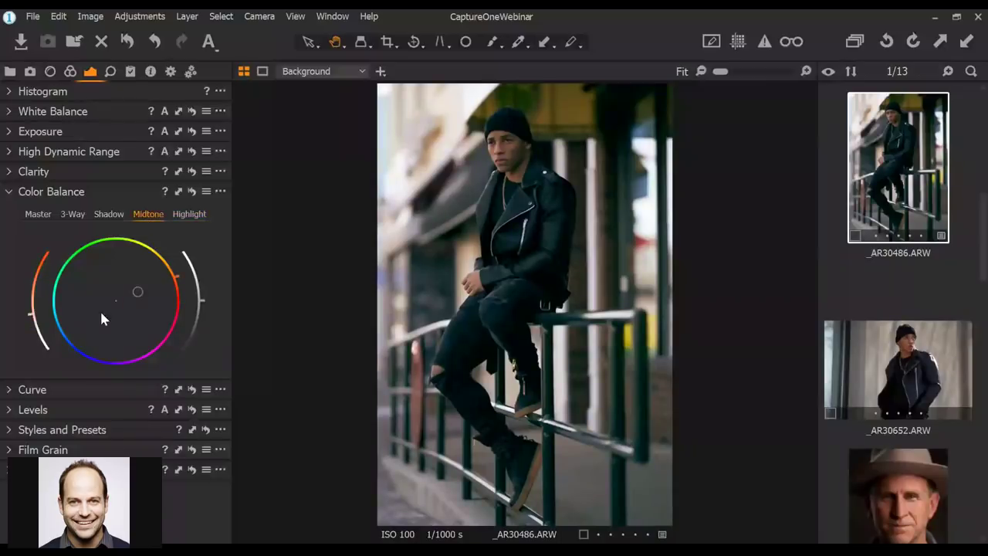
pyautogui.click(109, 214)
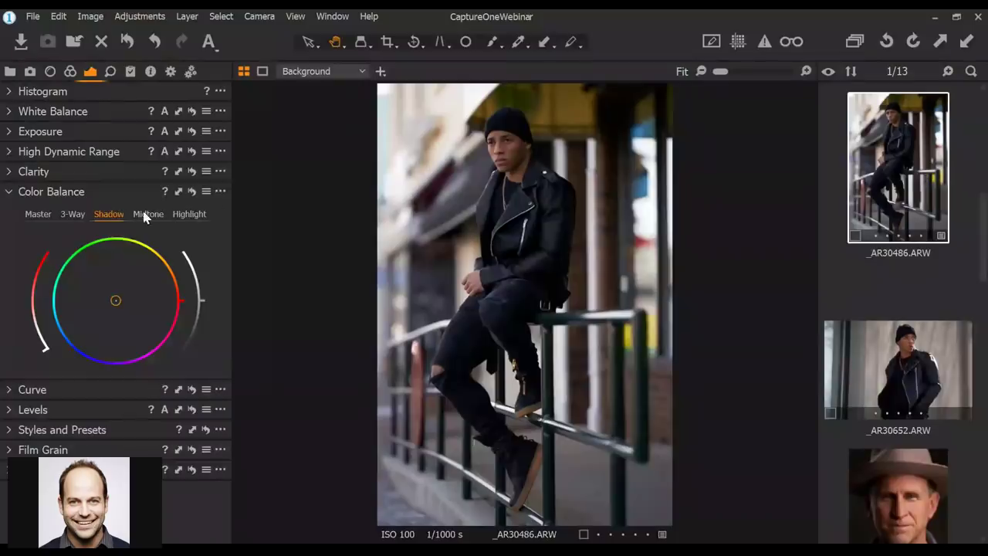
# Shift the overall color of _AR30486.ARW toward yellow-orange with the Color Balance Master wheel
pyautogui.click(36, 216)
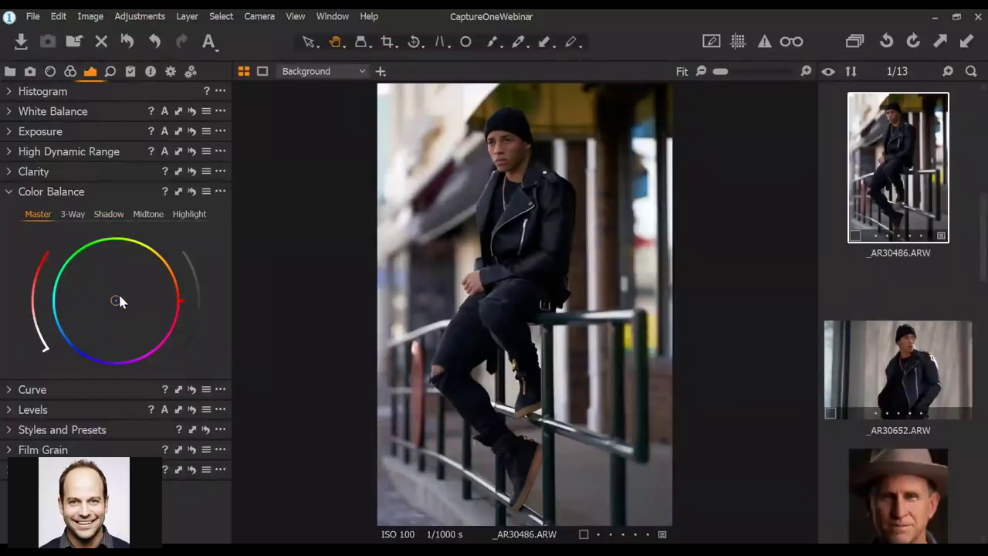
pyautogui.moveTo(116, 299); pyautogui.dragTo(111, 291)
pyautogui.moveTo(114, 293)
pyautogui.mouseDown()
pyautogui.moveTo(120, 301)
pyautogui.moveTo(131, 285)
pyautogui.mouseUp()
pyautogui.moveTo(129, 287); pyautogui.dragTo(130, 284)
# Tint the highlights of _AR30486.ARW slightly green with the Color Balance Highlight wheel
pyautogui.click(153, 216)
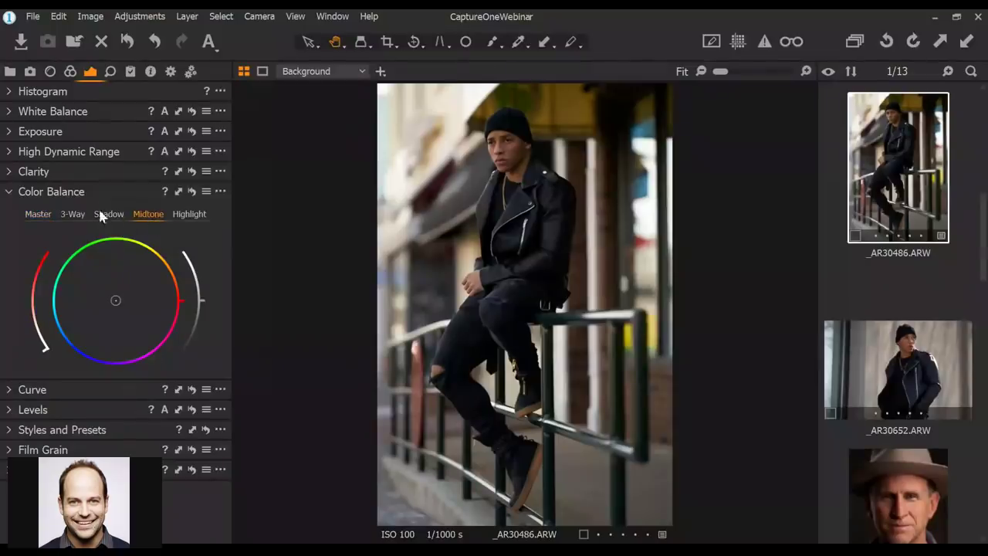
pyautogui.moveTo(116, 301)
pyautogui.mouseDown()
pyautogui.moveTo(114, 283)
pyautogui.moveTo(108, 302)
pyautogui.moveTo(117, 286)
pyautogui.moveTo(111, 298)
pyautogui.moveTo(129, 306)
pyautogui.moveTo(112, 288)
pyautogui.mouseUp()
pyautogui.click(188, 215)
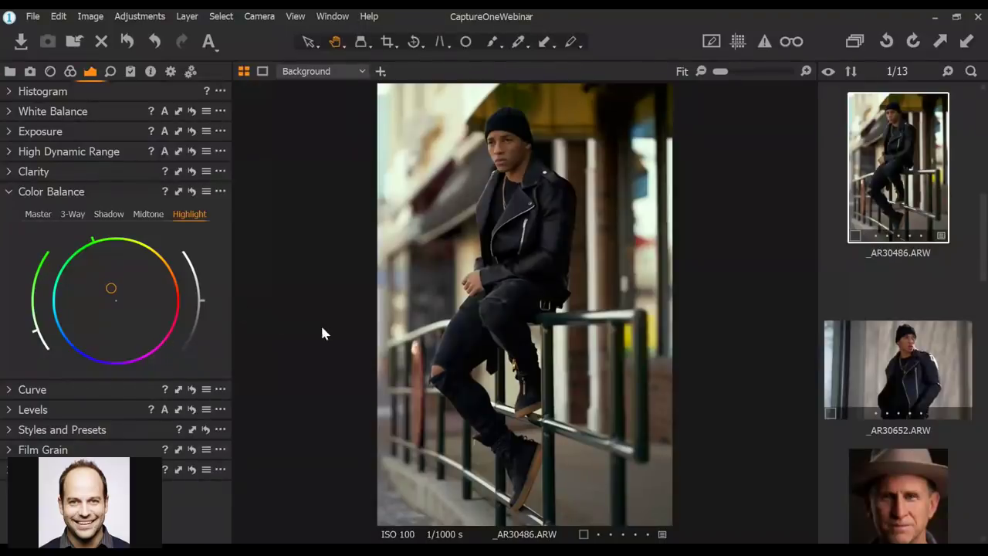
# View the Curve and the Styles and Presets tools for variant 1 of _AR37899.ARW
pyautogui.scroll(-4, 896, 343)
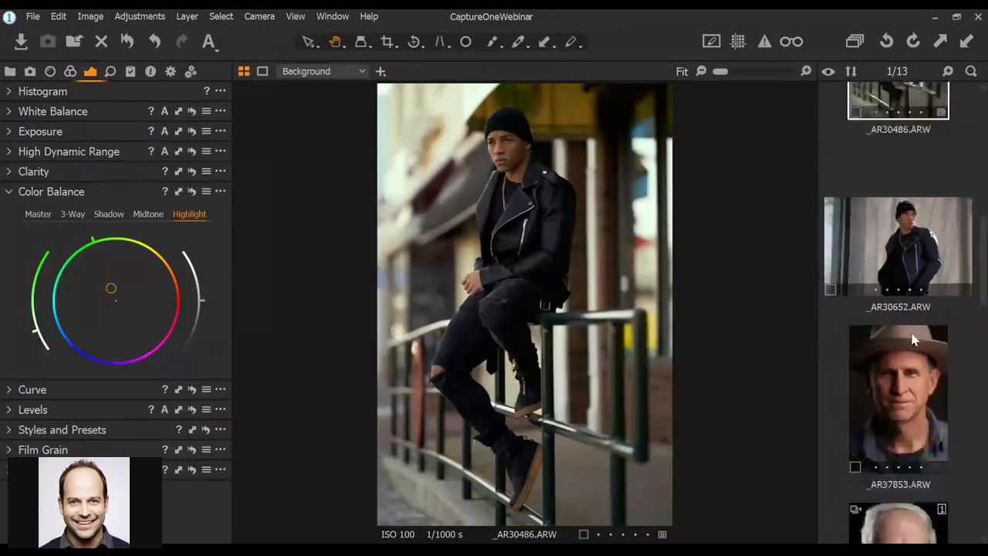
pyautogui.scroll(-2, 928, 337)
pyautogui.click(906, 296)
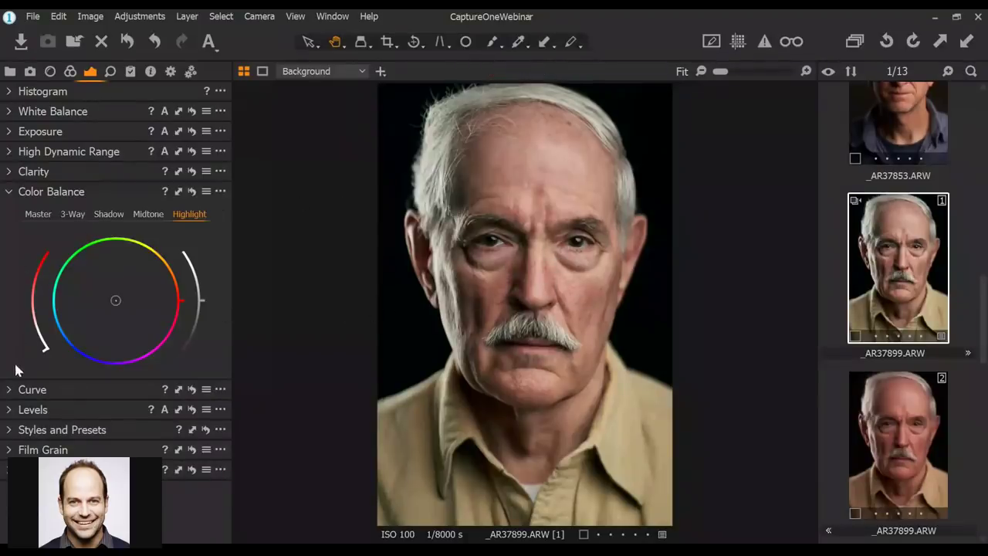
pyautogui.click(10, 391)
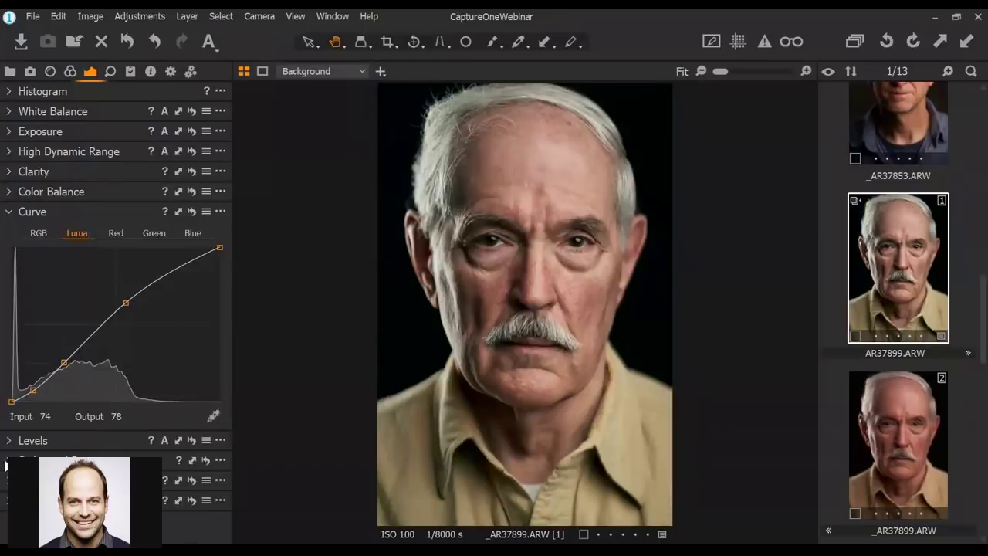
pyautogui.click(9, 460)
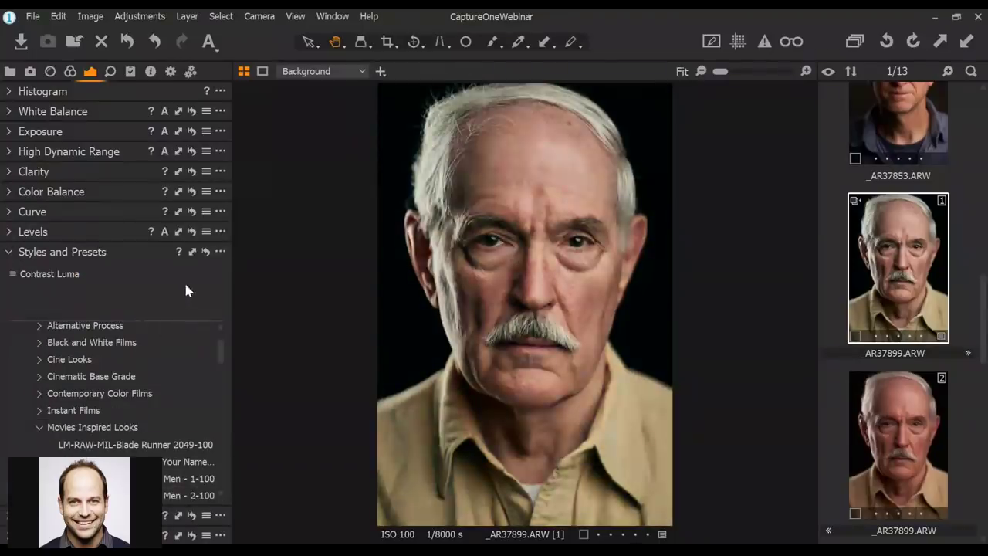
# View the Luma curve of variant 1 of _AR37899.ARW and locate Styles and Presets among the tools available for the tool tab
pyautogui.click(11, 255)
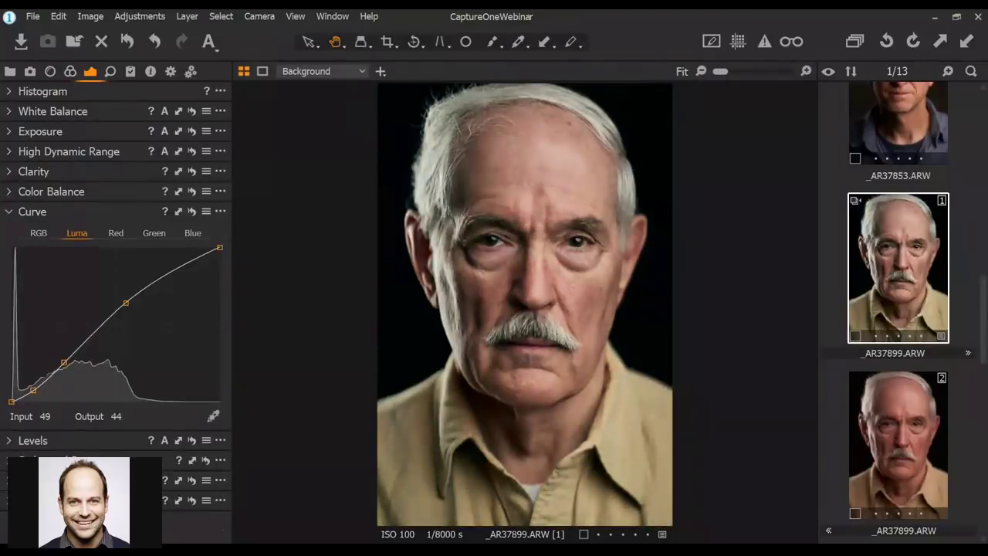
pyautogui.rightClick(85, 469)
pyautogui.moveTo(185, 479)
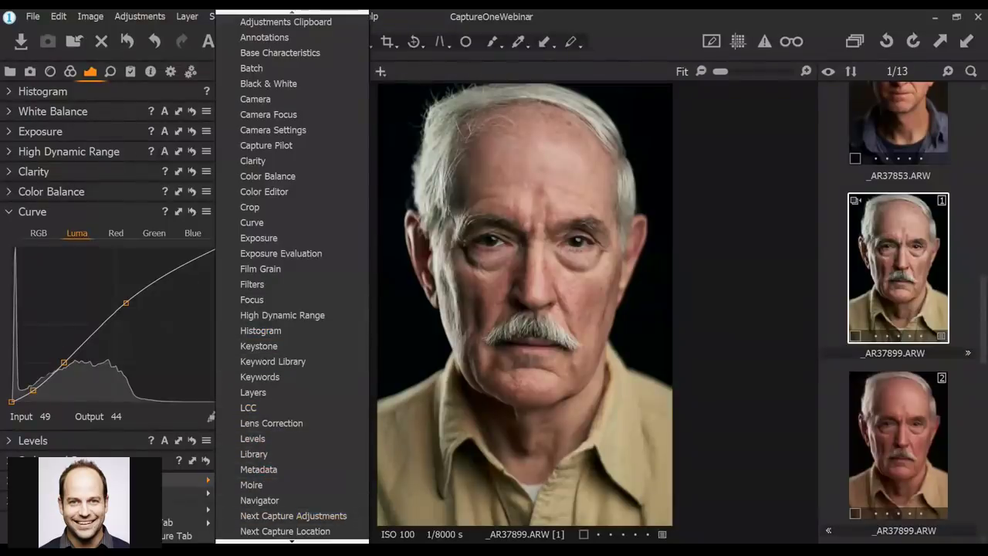
pyautogui.moveTo(292, 541)
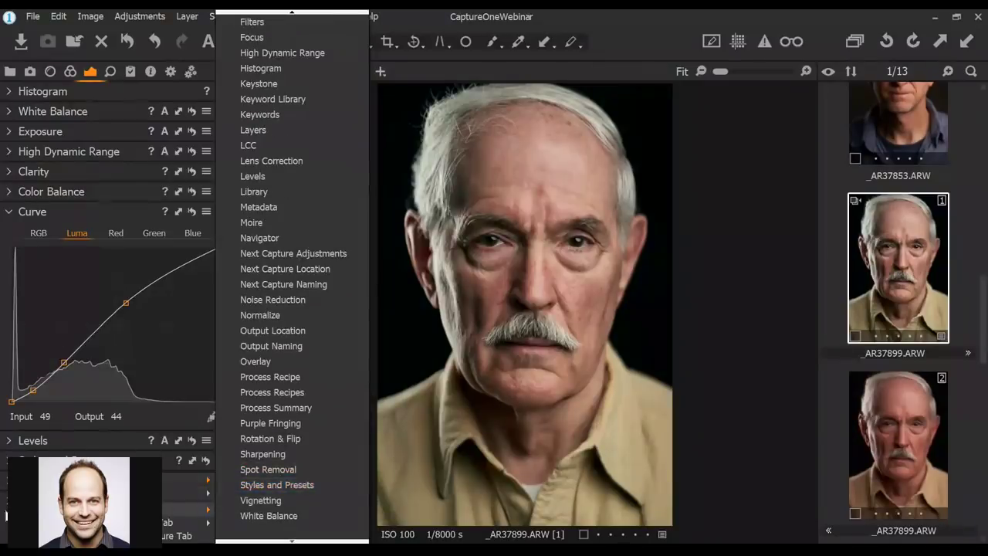
pyautogui.click(277, 485)
# Browse the user styles, built-in styles and built-in presets, and list the built-in Curve presets
pyautogui.scroll(-1, 47, 409)
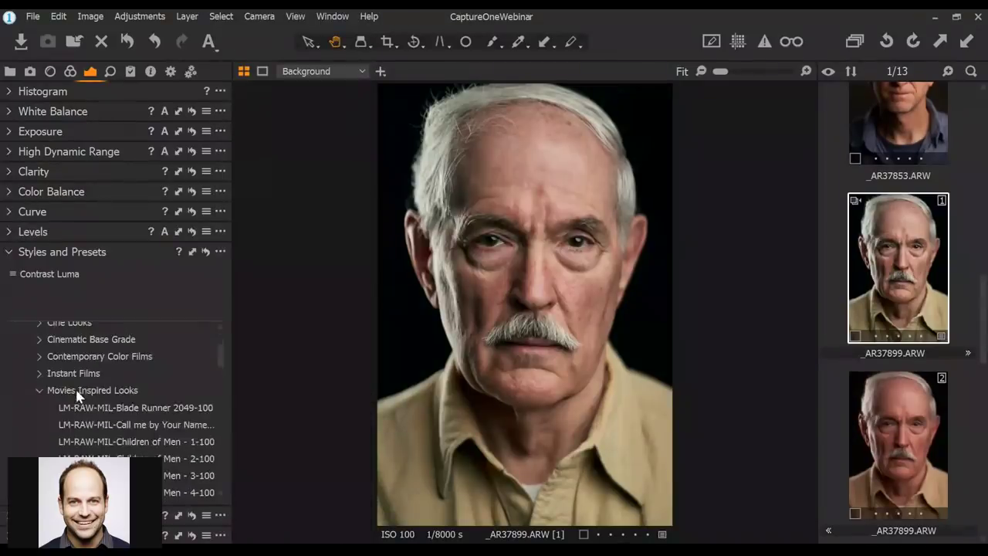
pyautogui.scroll(3, 78, 397)
pyautogui.click(10, 331)
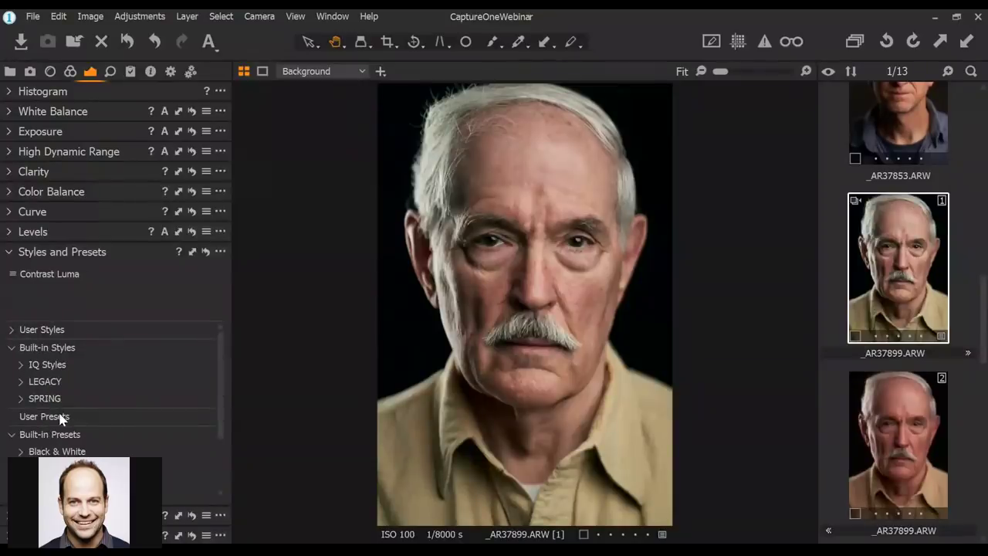
pyautogui.scroll(-1, 62, 417)
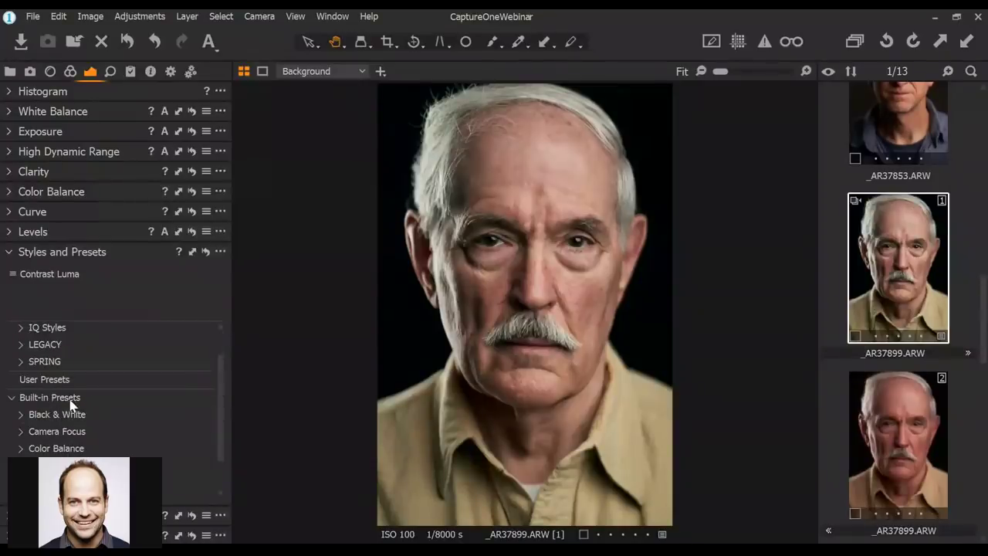
pyautogui.scroll(-1, 71, 397)
pyautogui.scroll(-1, 78, 388)
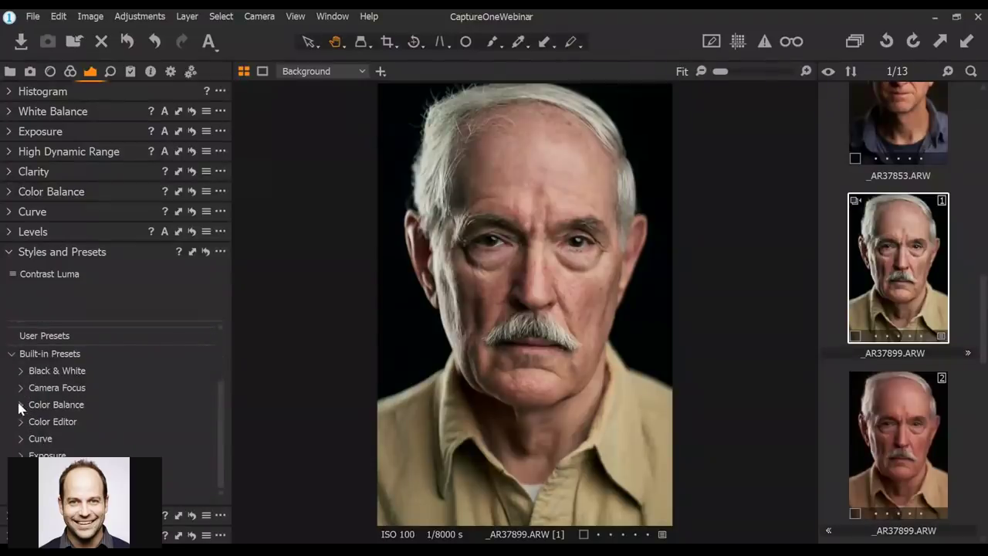
pyautogui.click(22, 438)
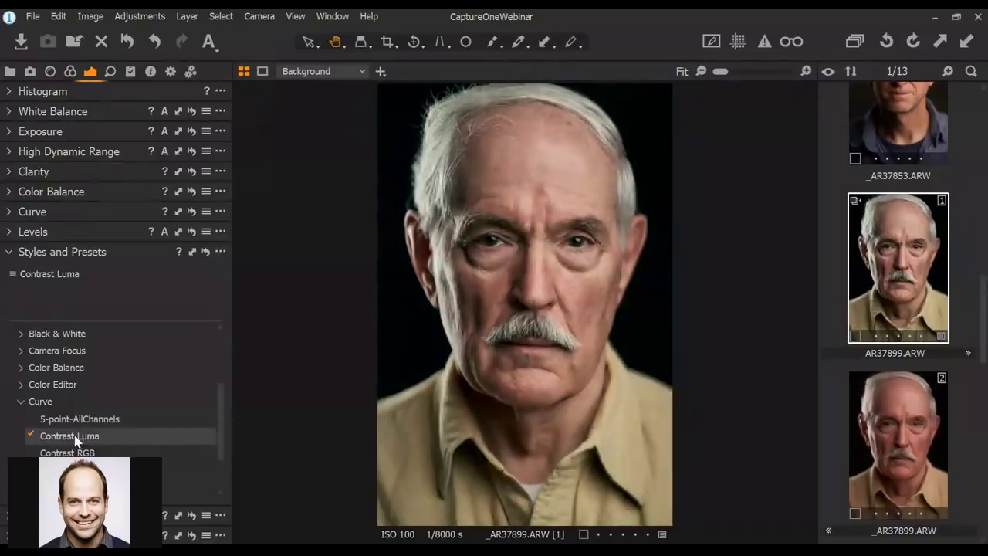
# Toggle the Contrast Luma curve preset off and on to compare its effect on the portrait, leaving it applied
pyautogui.click(60, 438)
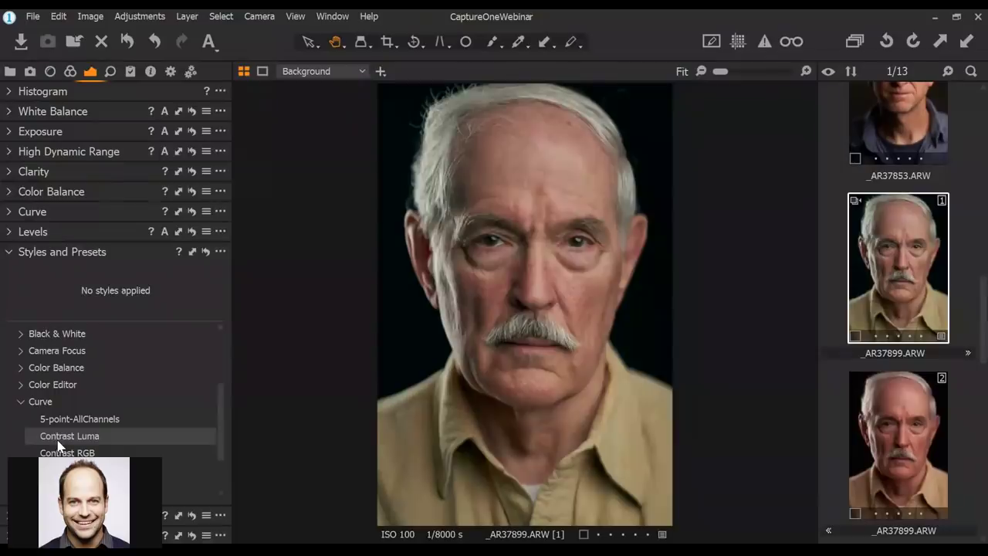
pyautogui.click(58, 440)
pyautogui.click(57, 440)
pyautogui.click(56, 439)
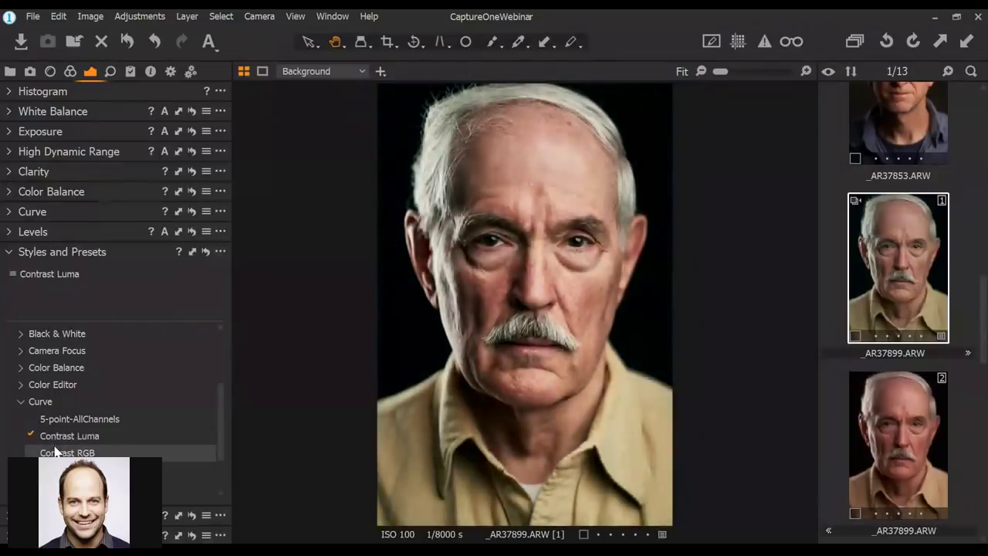
pyautogui.click(56, 438)
pyautogui.click(54, 440)
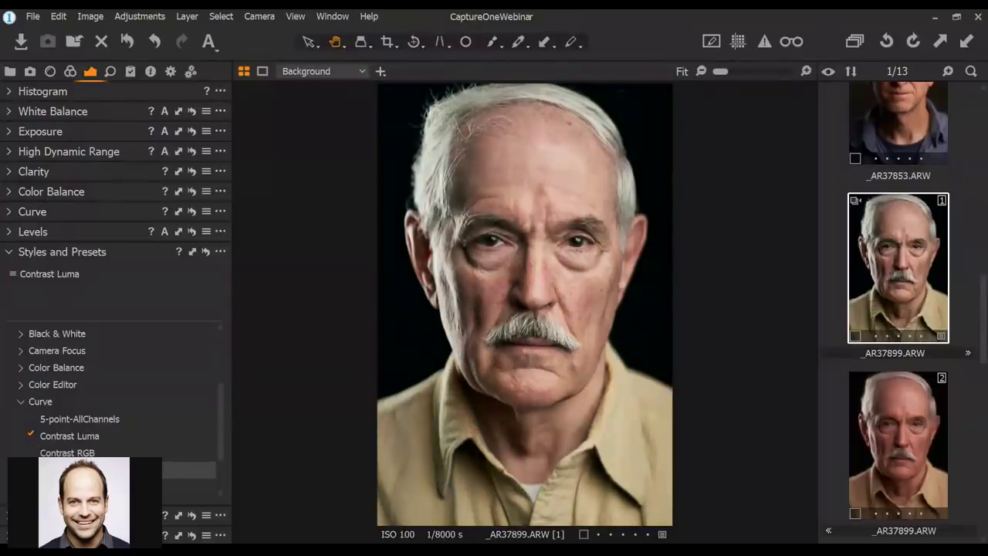
# Collapse the list of Curve presets and examine the shape of the portrait's Luma curve
pyautogui.scroll(-2, 115, 394)
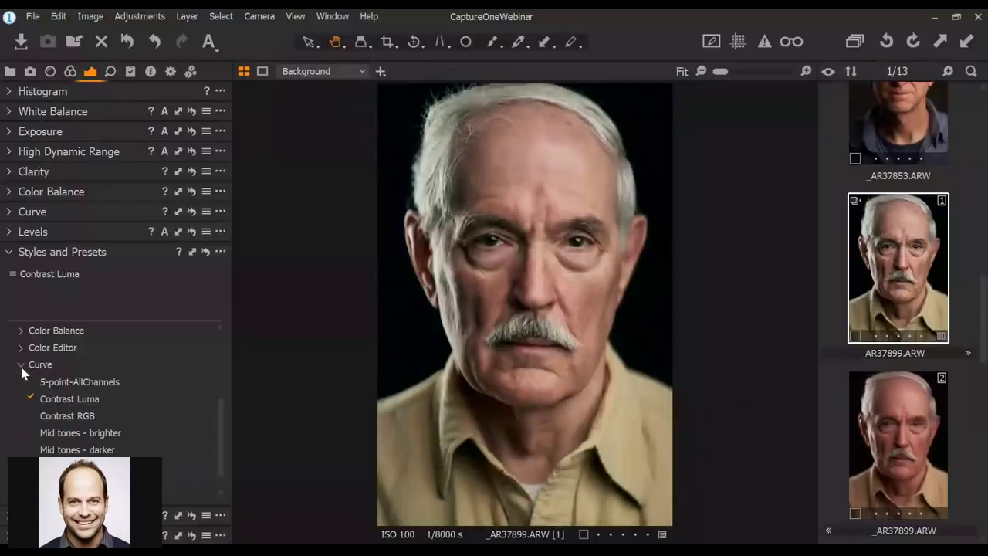
pyautogui.click(35, 365)
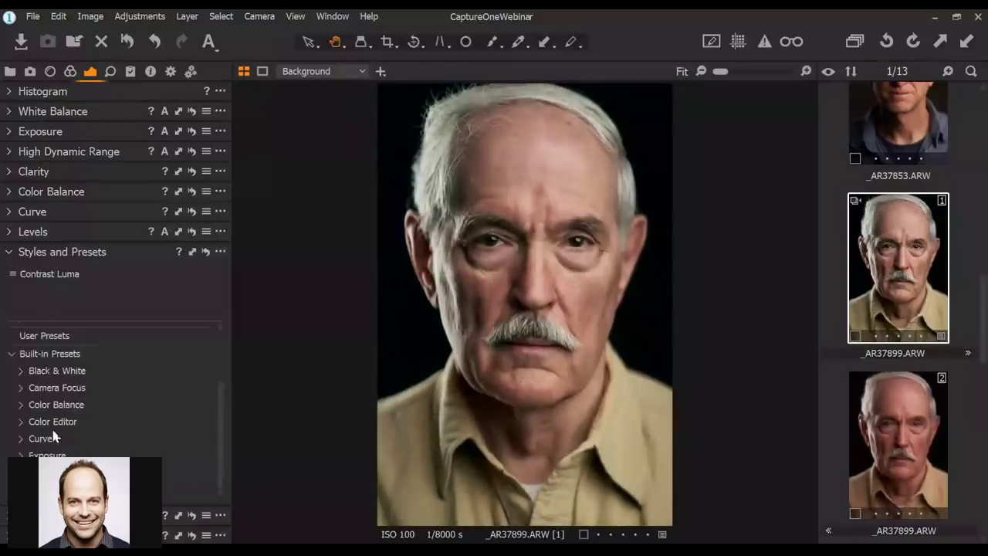
pyautogui.click(17, 213)
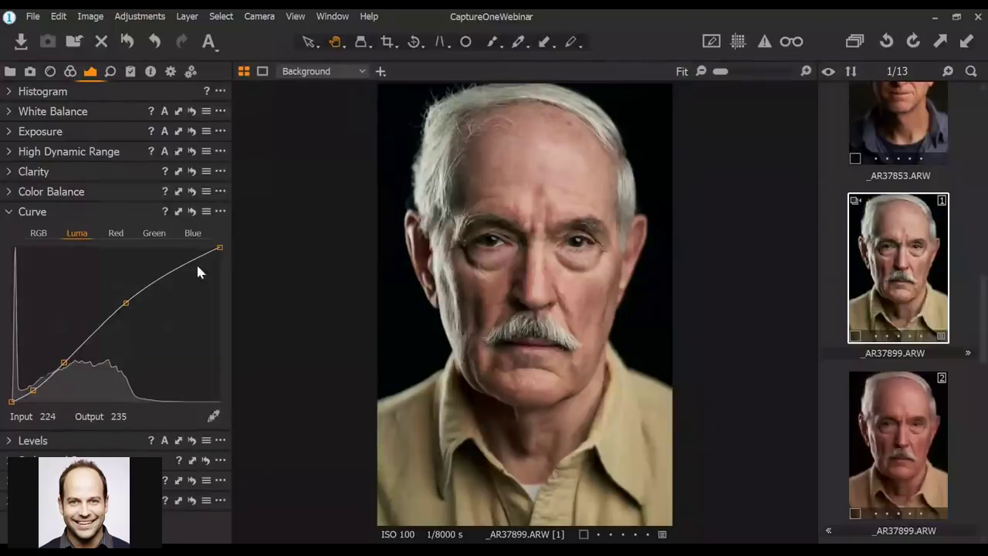
pyautogui.click(48, 211)
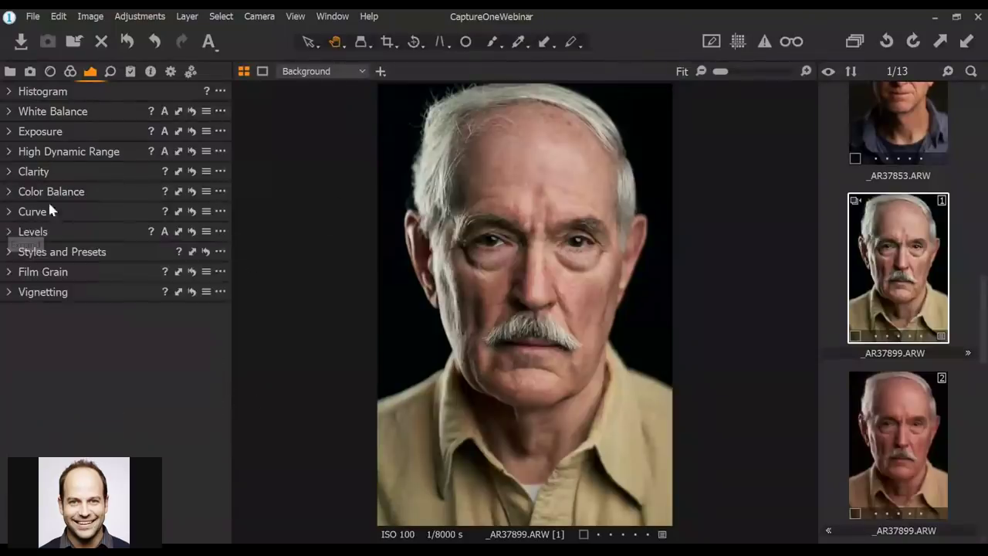
# Examine the Levels histograms of the Red and Green channels for variant 1 of _AR37899.ARW
pyautogui.click(11, 232)
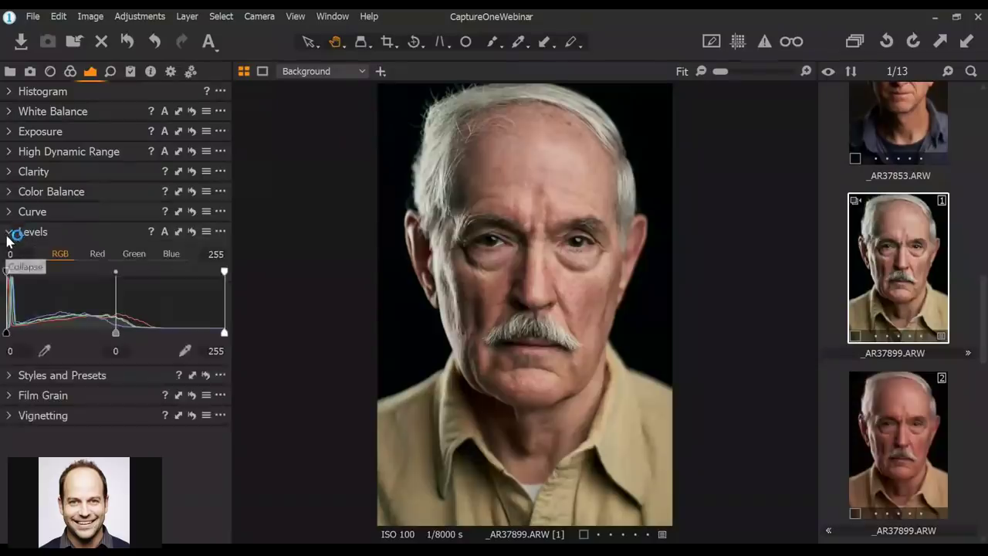
pyautogui.click(99, 254)
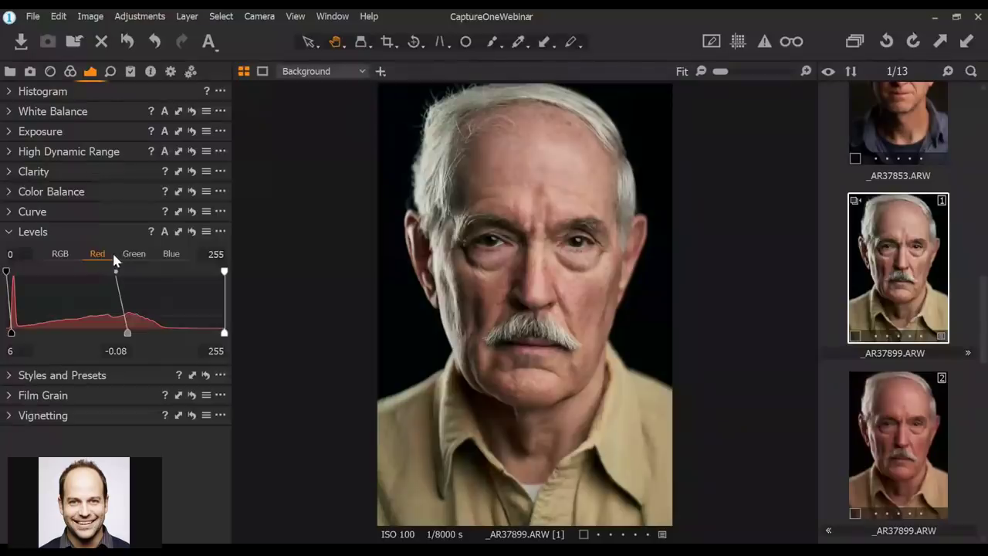
pyautogui.click(133, 255)
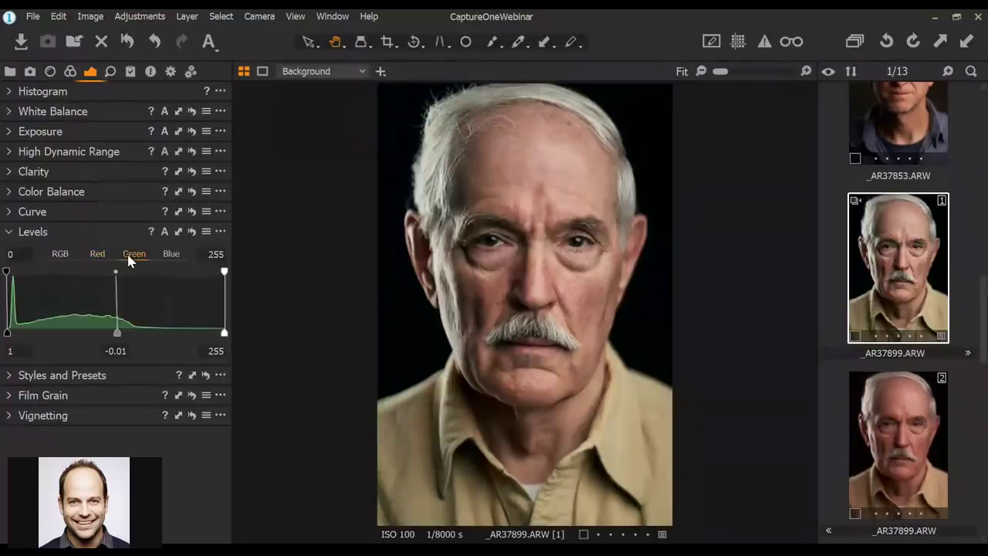
pyautogui.click(98, 255)
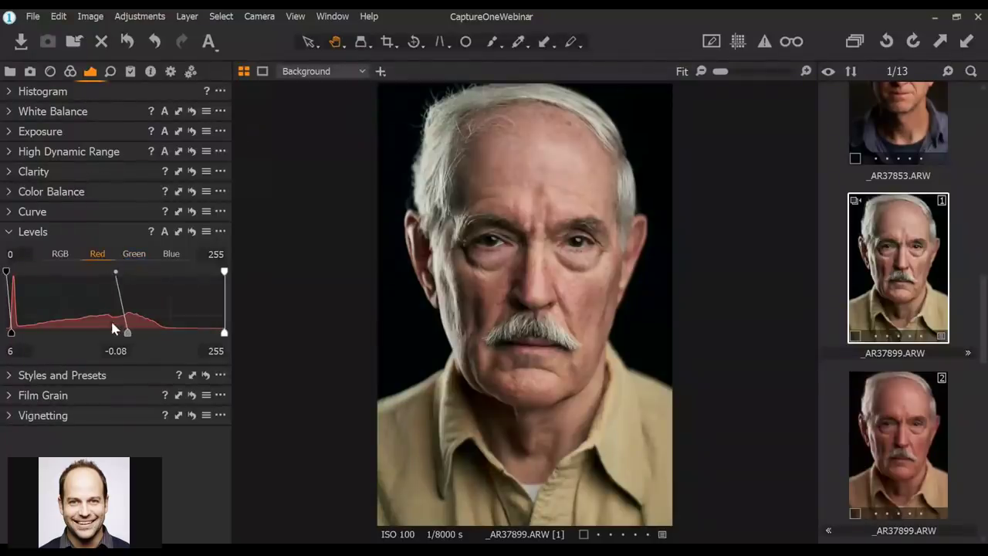
# Try a Red channel midtone of 0.3 in Levels, undo it, and point out the red shadow point
pyautogui.moveTo(128, 338); pyautogui.dragTo(88, 337)
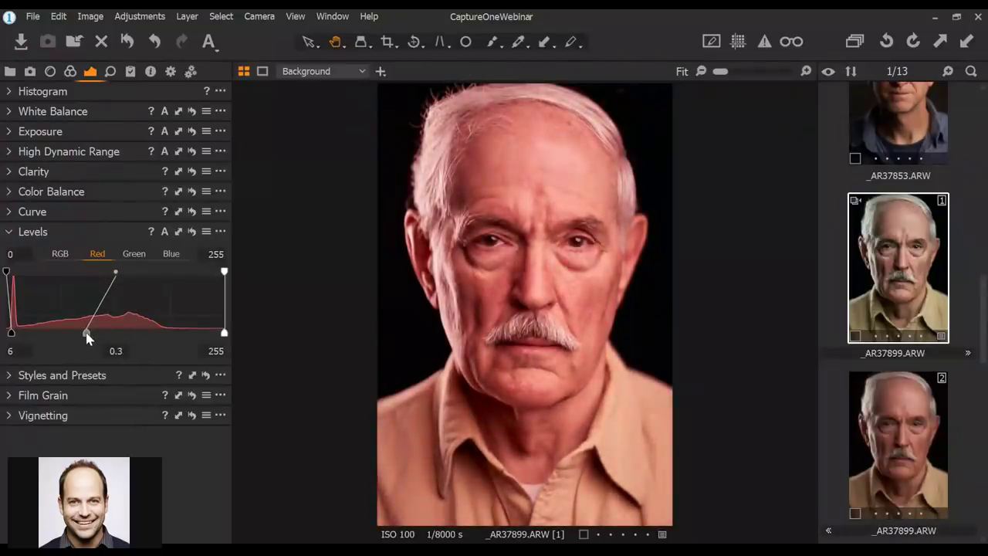
pyautogui.hotkey('ctrl', 'z')
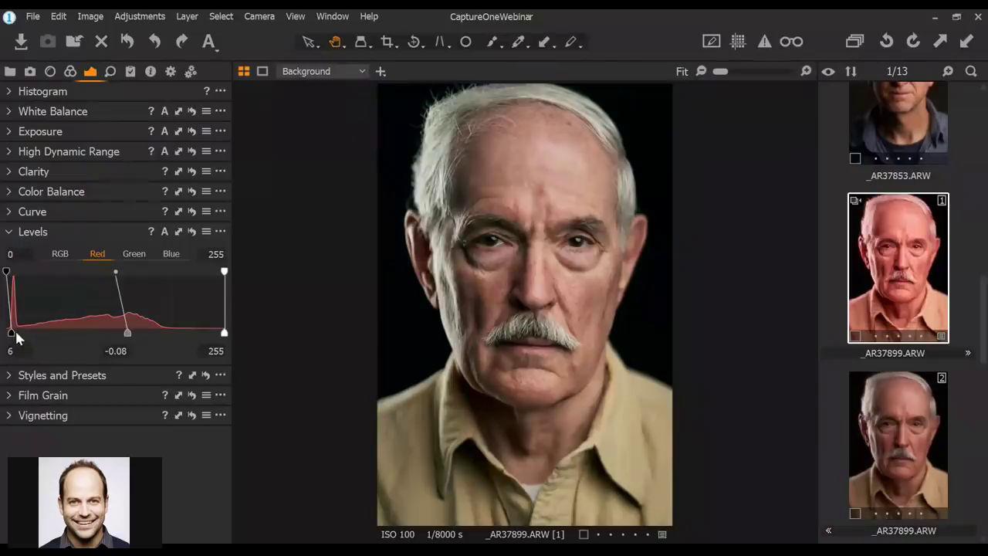
pyautogui.moveTo(12, 333)
pyautogui.mouseDown()
pyautogui.moveTo(55, 347)
pyautogui.moveTo(11, 336)
pyautogui.mouseUp()
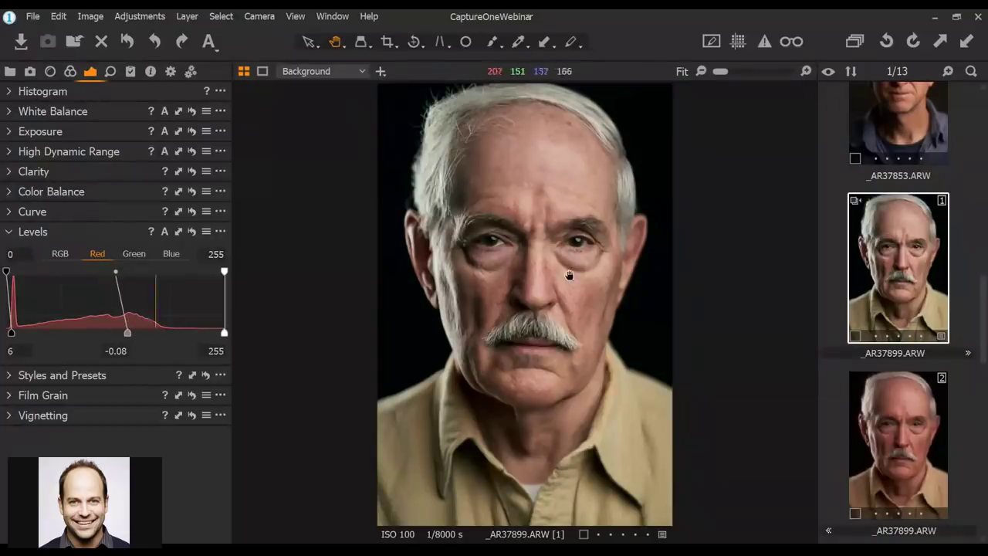
# Inspect the Levels histograms and midtone settings of the Green and Blue channels
pyautogui.click(132, 257)
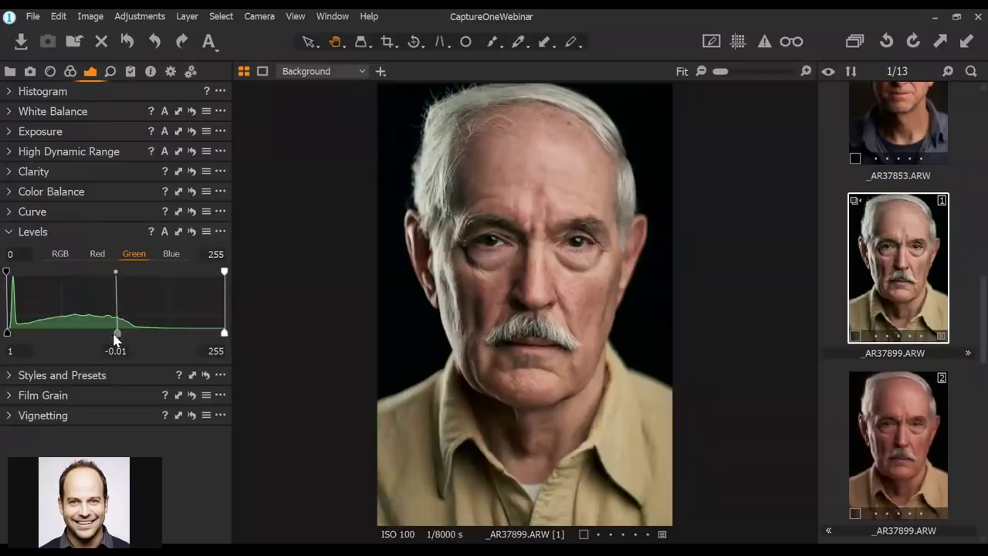
pyautogui.click(170, 255)
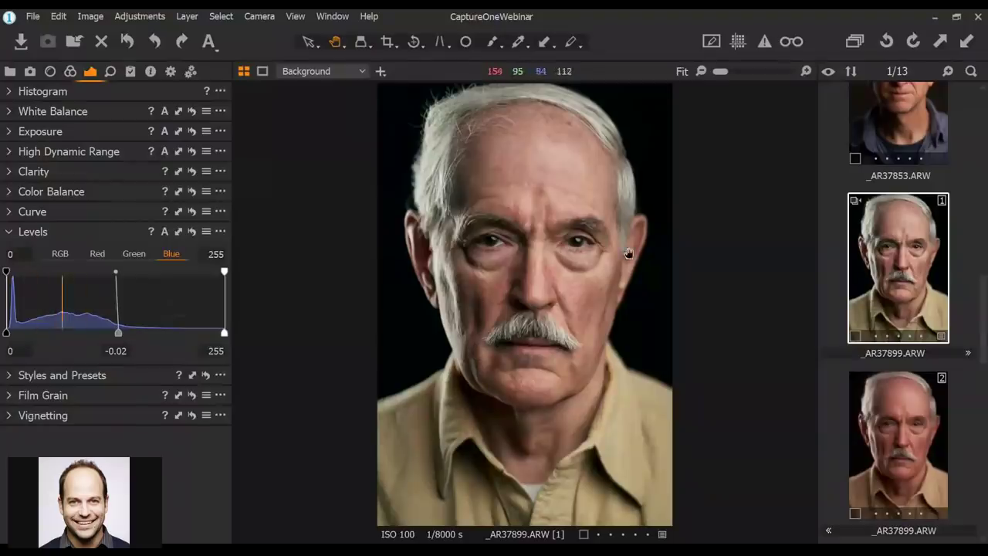
# Inspect the Film Grain settings with the jaw and shirt collar at 50% magnification, and review the grain types, keeping Silver Rich
pyautogui.click(11, 399)
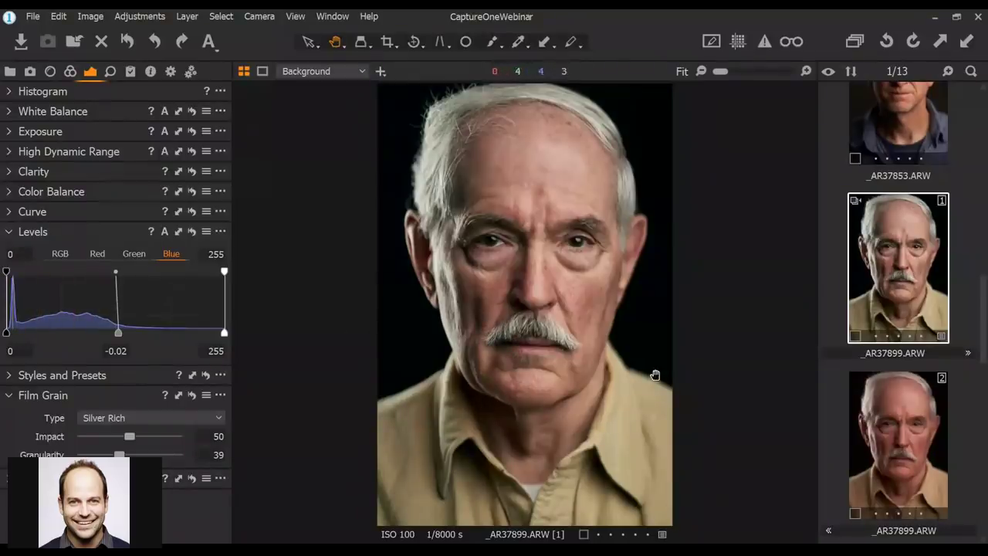
pyautogui.click(633, 383)
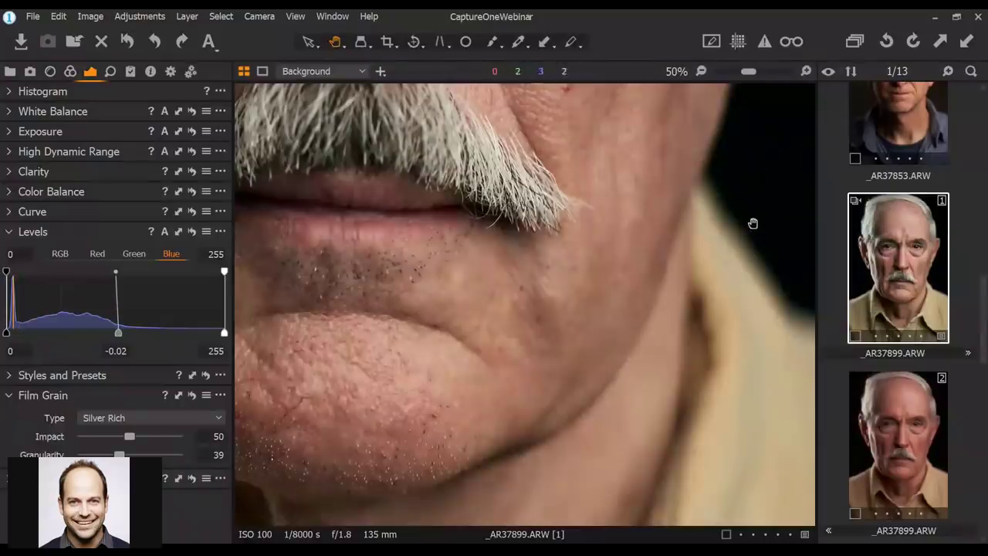
pyautogui.moveTo(752, 223); pyautogui.dragTo(506, 206)
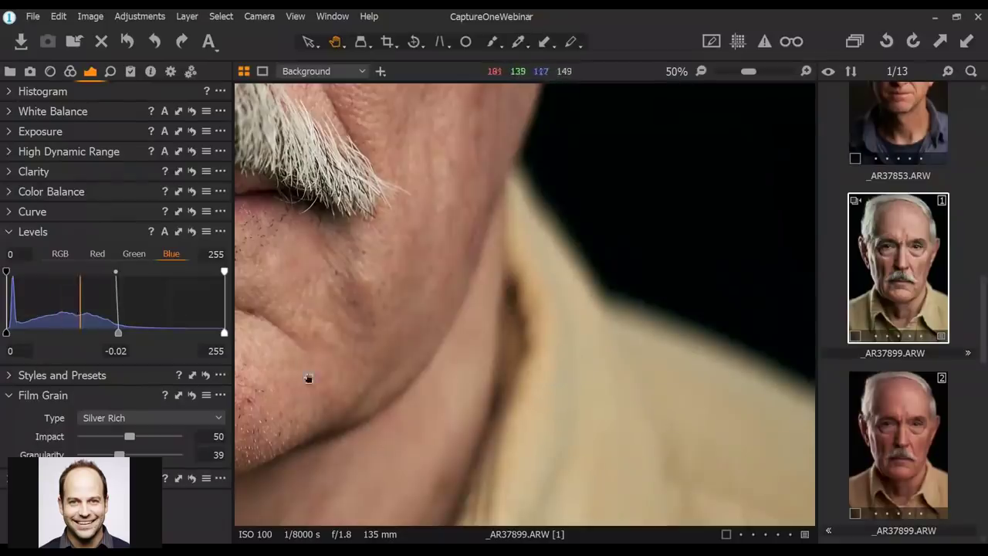
pyautogui.click(134, 423)
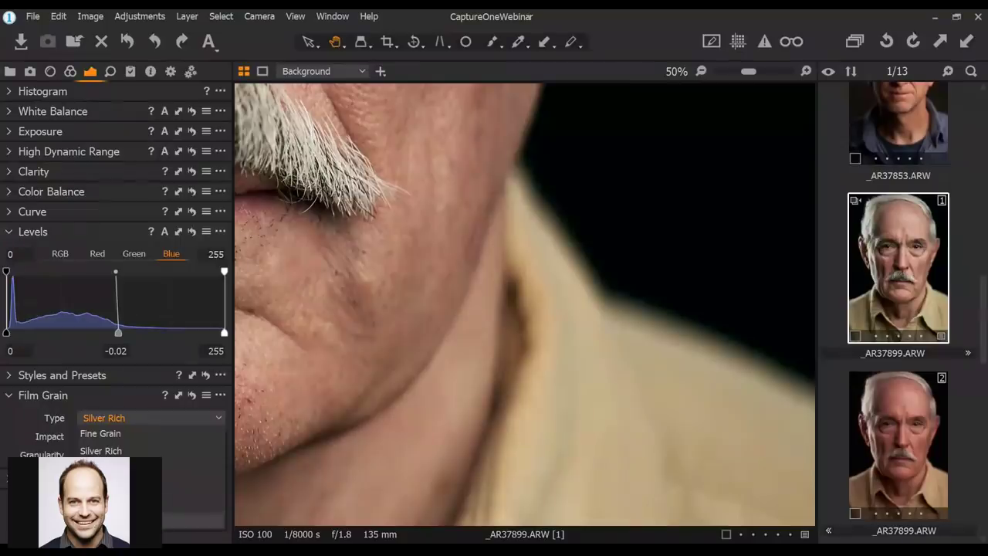
pyautogui.click(103, 394)
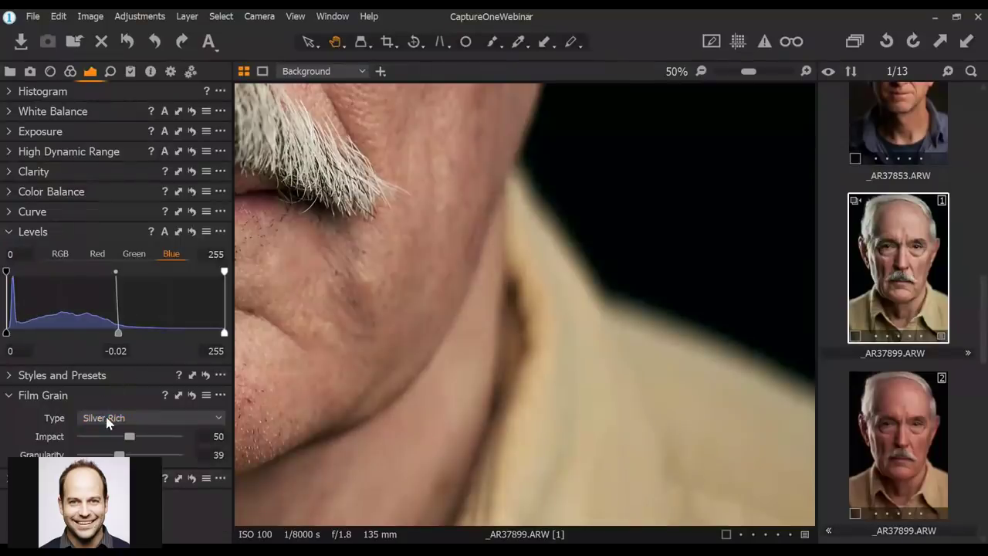
pyautogui.click(106, 421)
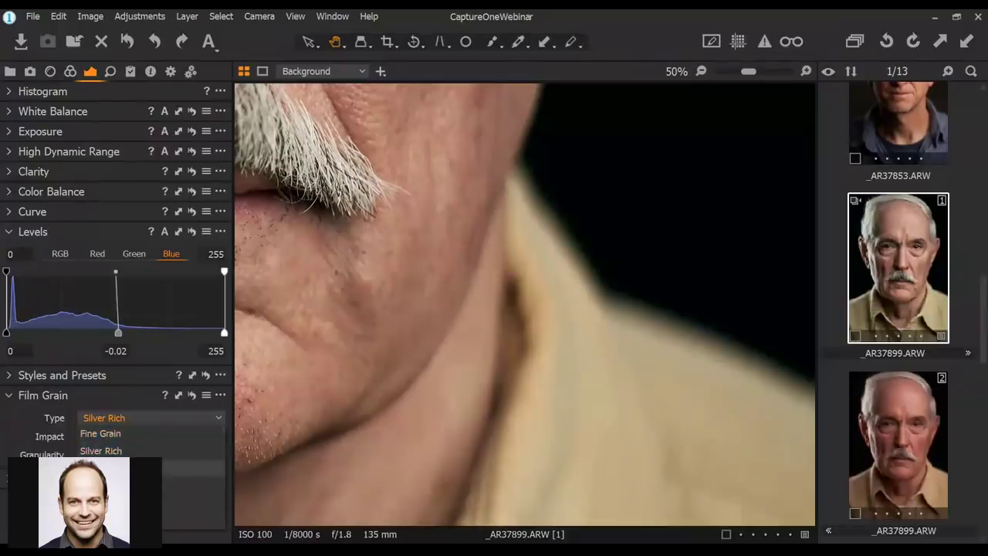
pyautogui.click(103, 394)
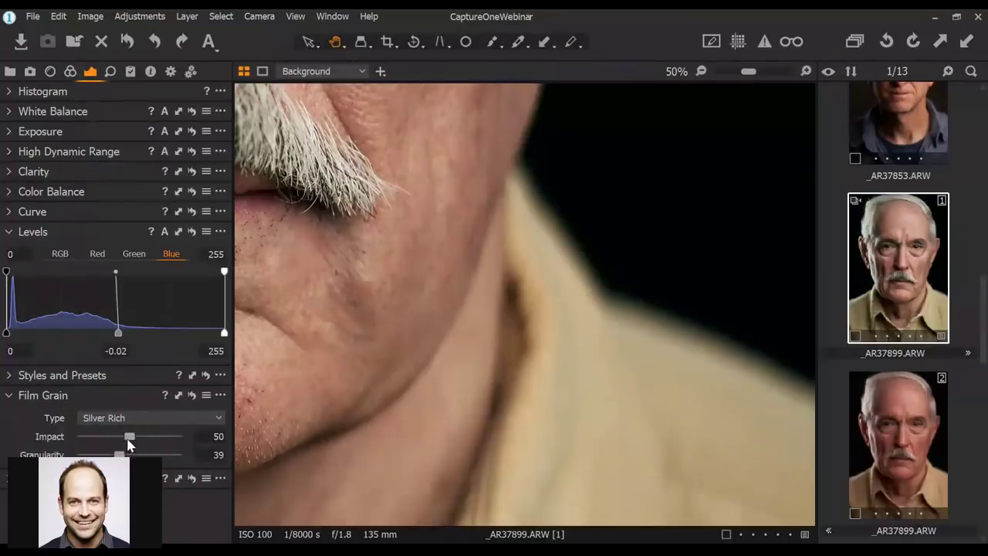
# Try a Film Grain Impact of 100, compare the full portrait with a close-up of the jaw and collar, and undo it
pyautogui.moveTo(128, 439); pyautogui.dragTo(187, 440)
pyautogui.click(568, 357)
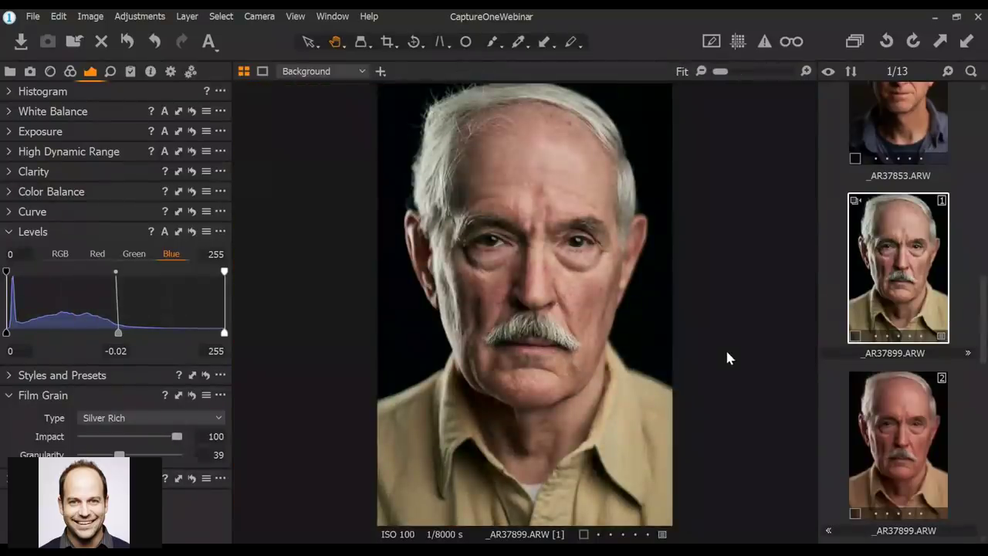
pyautogui.click(606, 328)
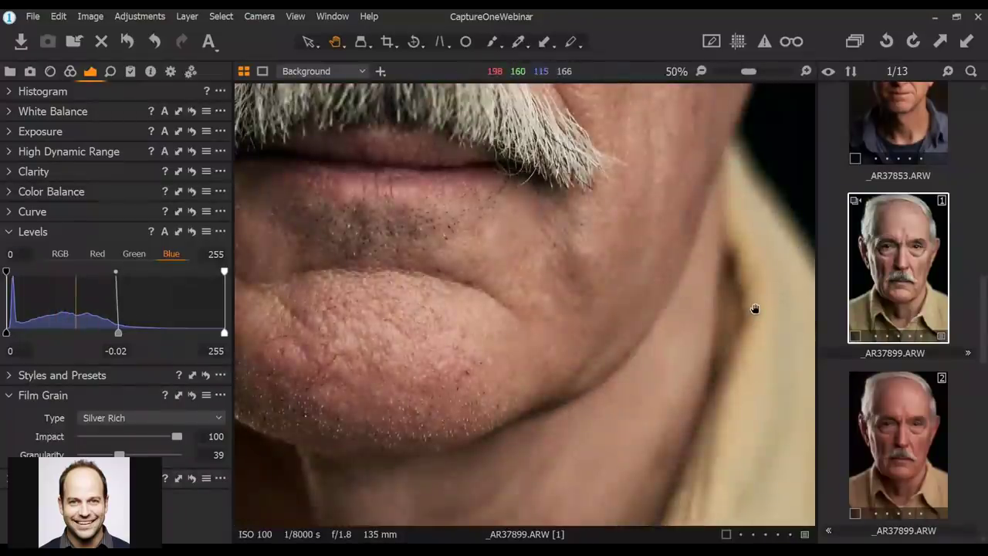
pyautogui.moveTo(755, 309); pyautogui.dragTo(584, 309)
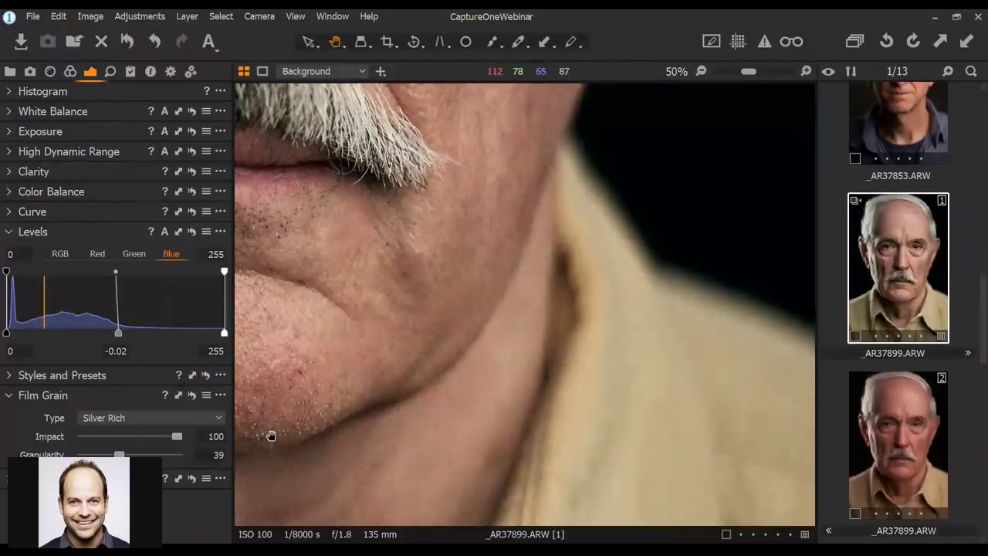
pyautogui.hotkey('ctrl', 'z')
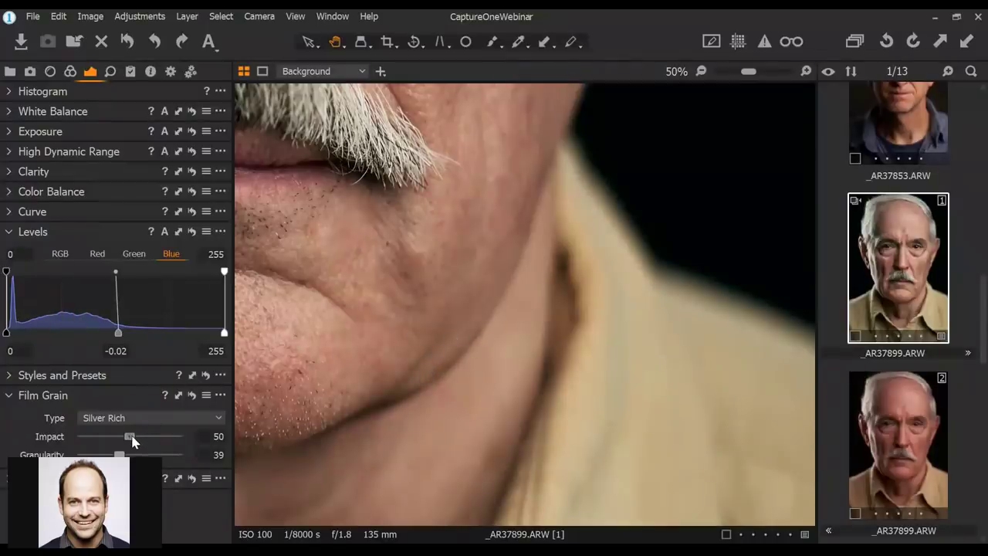
# Try a Film Grain Impact of 57 with Granularity 100, and compare the full portrait with a close-up of the mouth and chin
pyautogui.moveTo(132, 440)
pyautogui.mouseDown()
pyautogui.moveTo(185, 443)
pyautogui.moveTo(87, 441)
pyautogui.moveTo(104, 447)
pyautogui.moveTo(81, 439)
pyautogui.moveTo(139, 441)
pyautogui.mouseUp()
pyautogui.moveTo(591, 231); pyautogui.dragTo(494, 255)
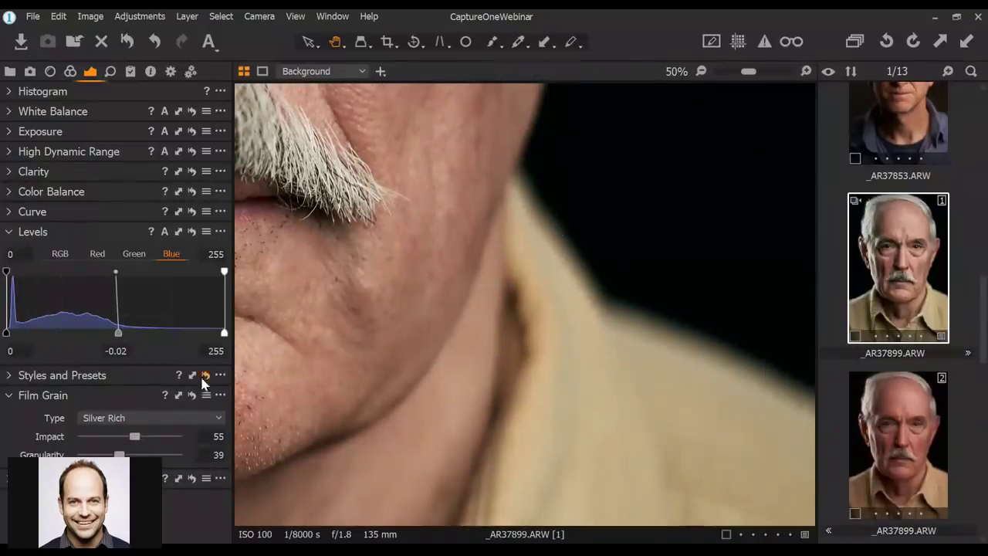
pyautogui.moveTo(133, 442); pyautogui.dragTo(136, 443)
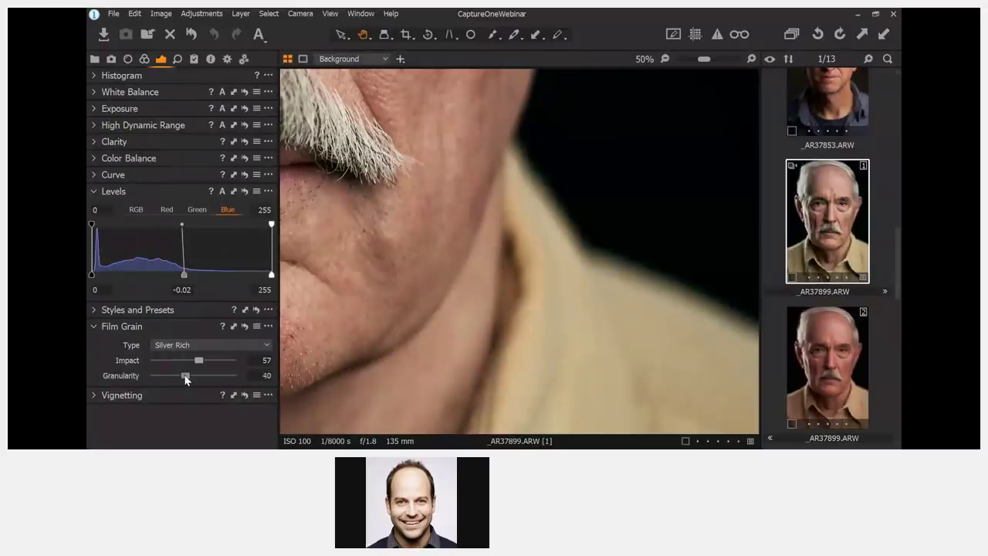
pyautogui.moveTo(185, 375); pyautogui.dragTo(259, 379)
pyautogui.click(558, 291)
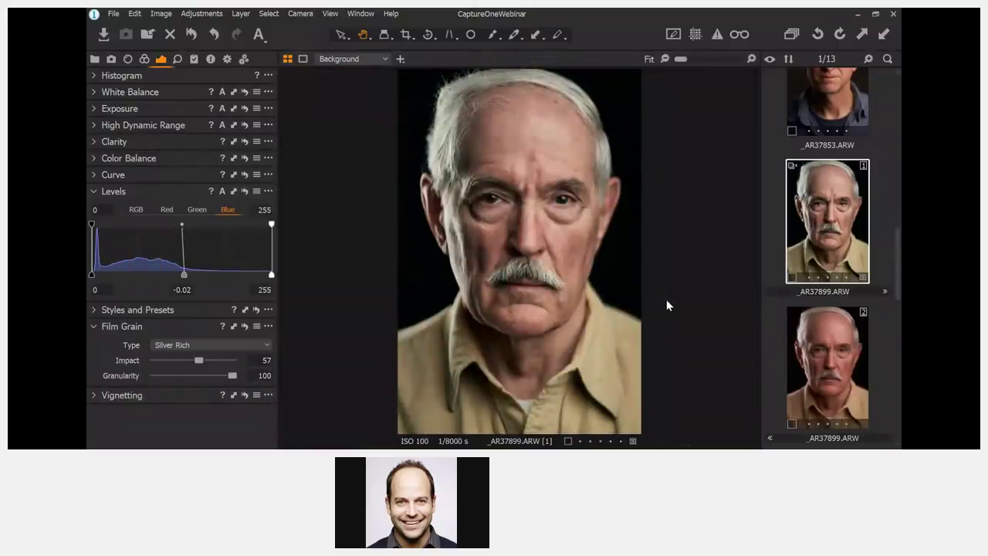
pyautogui.click(647, 301)
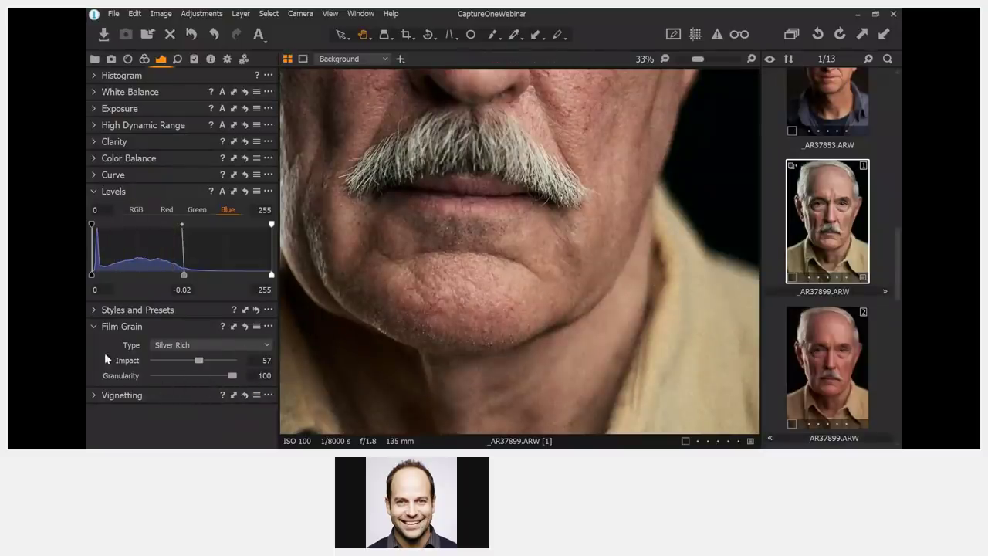
# Reduce the Film Grain Impact and Granularity to 40 each, checking the grain on the jaw and collar and on the full portrait
pyautogui.moveTo(232, 376); pyautogui.dragTo(194, 377)
pyautogui.moveTo(191, 375); pyautogui.dragTo(200, 376)
pyautogui.scroll(2, 680, 296)
pyautogui.moveTo(698, 277); pyautogui.dragTo(605, 275)
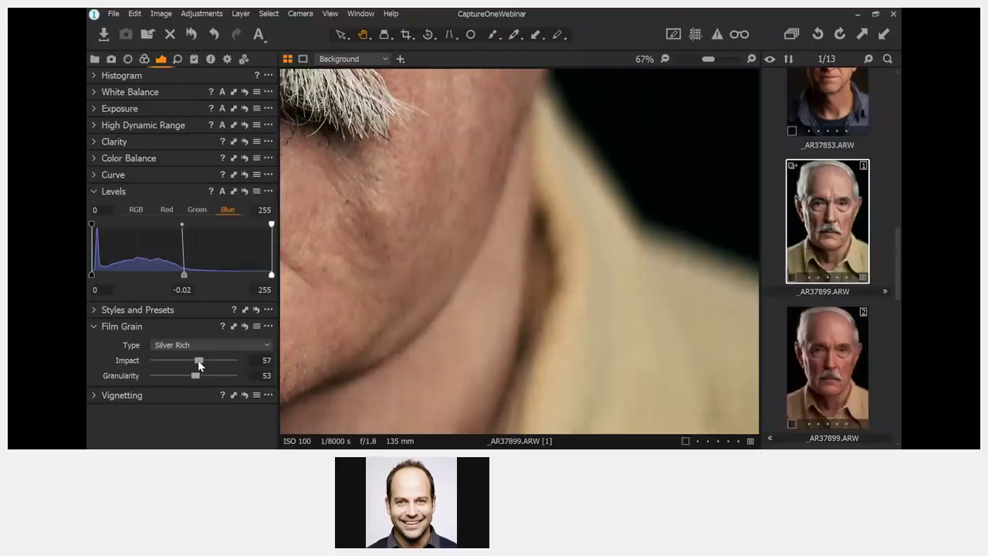
pyautogui.moveTo(199, 360); pyautogui.dragTo(187, 377)
pyautogui.scroll(-2, 467, 254)
pyautogui.scroll(-1, 527, 255)
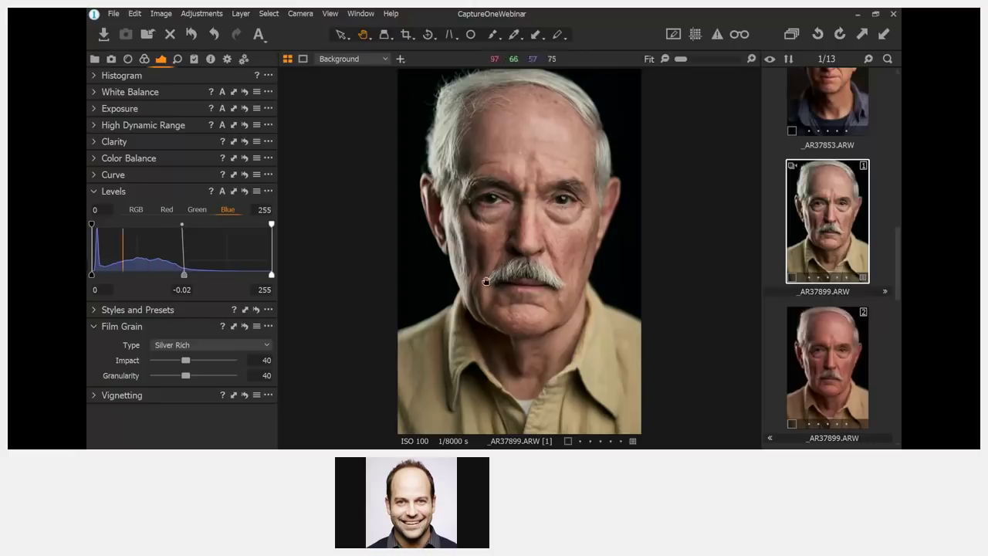
# Review the available Film Grain types and keep Silver Rich
pyautogui.click(192, 345)
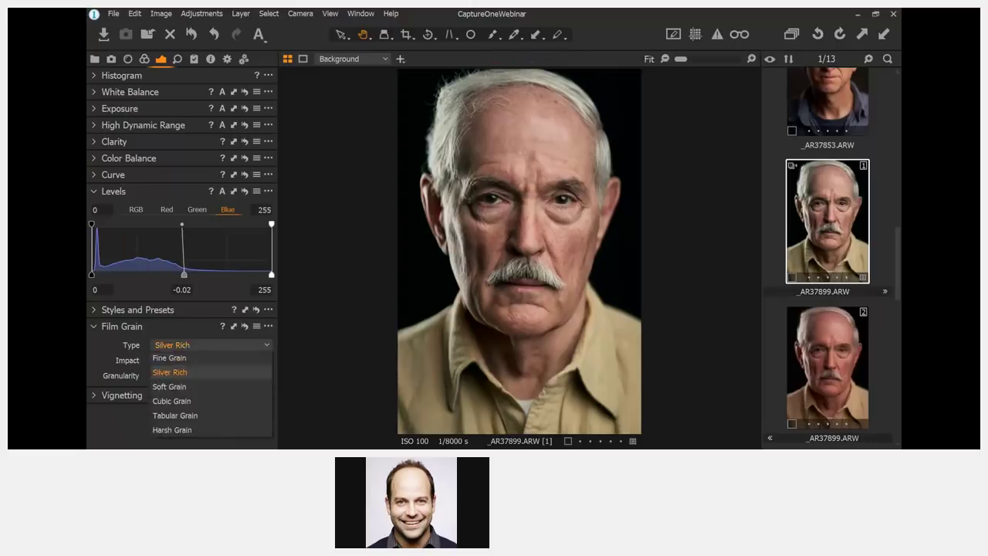
pyautogui.click(196, 324)
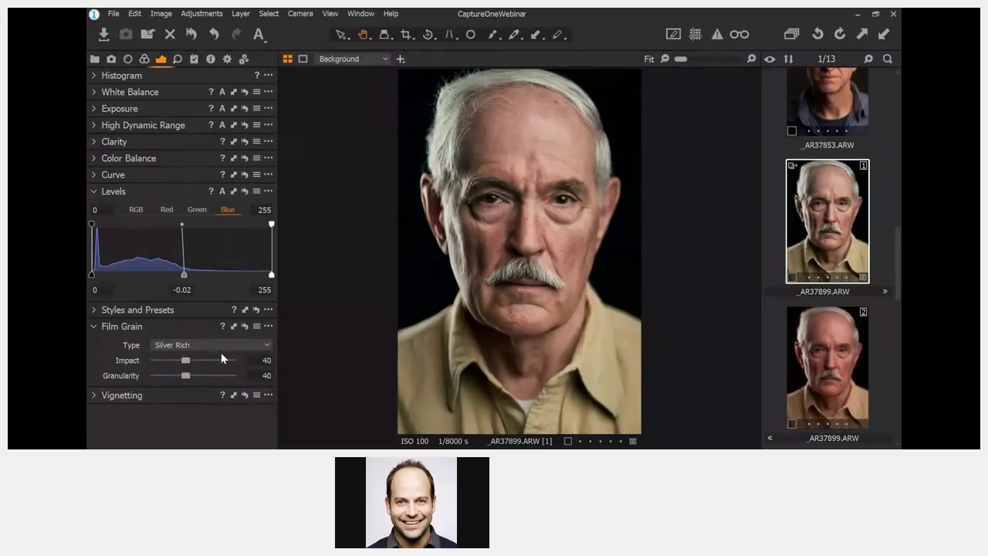
pyautogui.click(225, 347)
pyautogui.click(225, 346)
# View _AR37899.psd and examine the Edit With applications offered for variant 1 of _AR37899.ARW
pyautogui.scroll(-3, 835, 364)
pyautogui.click(841, 290)
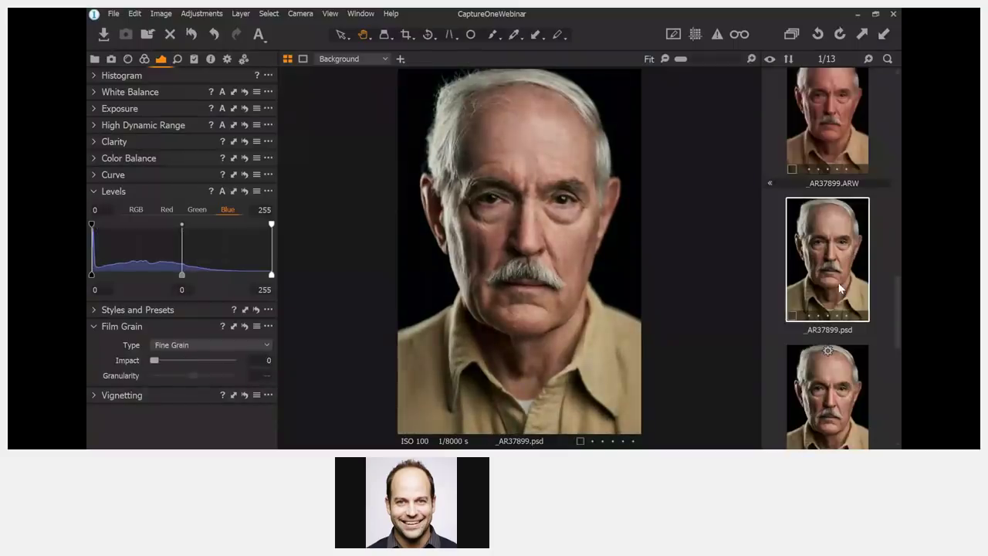
pyautogui.scroll(2, 824, 274)
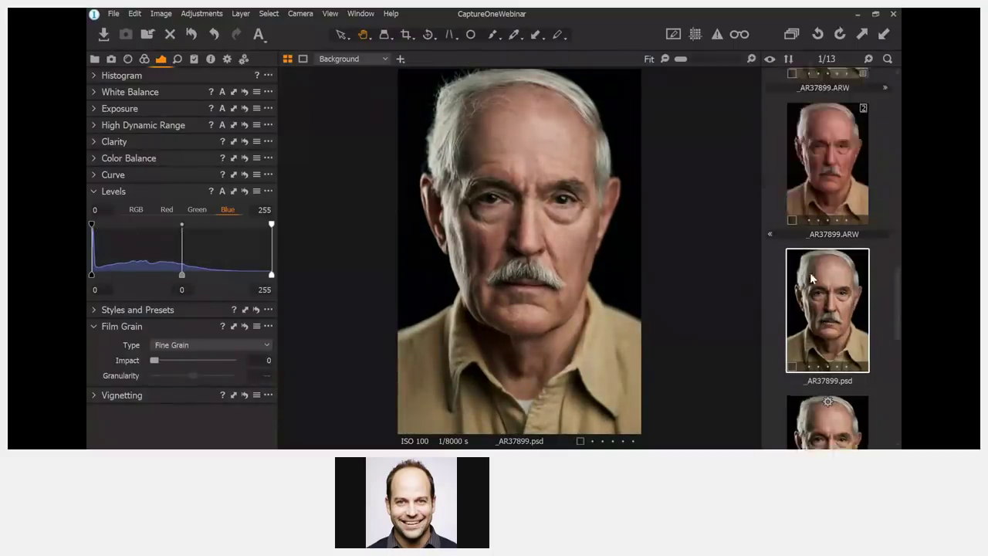
pyautogui.click(824, 158)
pyautogui.rightClick(824, 158)
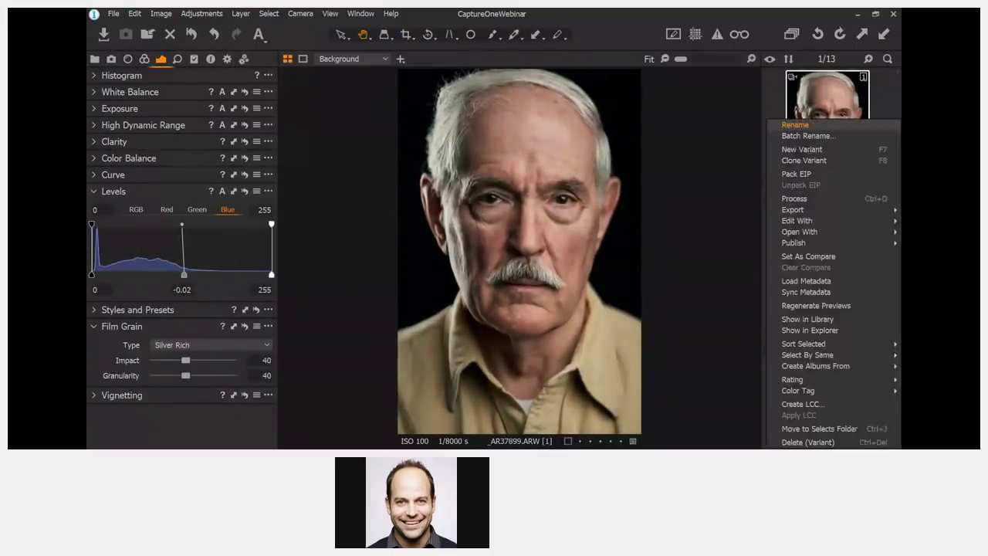
pyautogui.moveTo(796, 221)
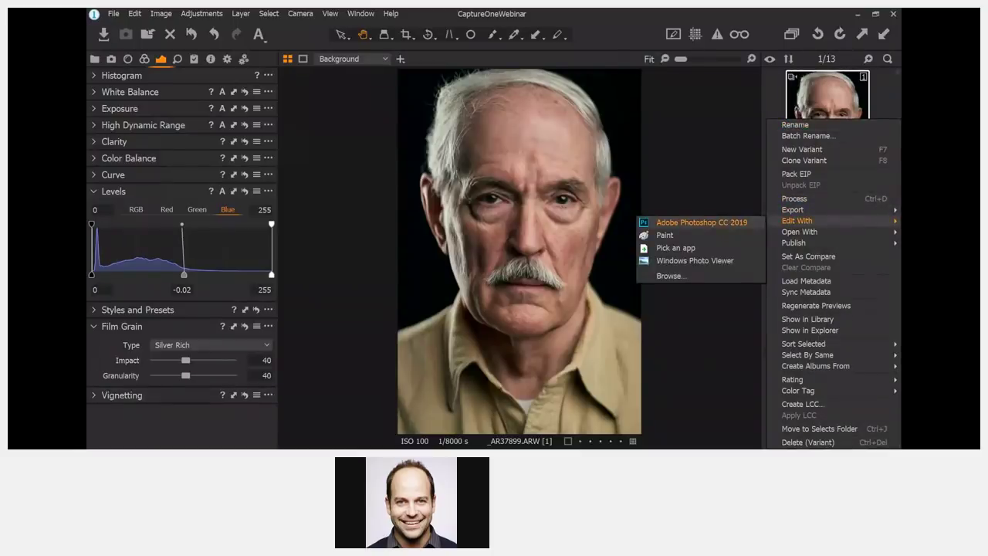
pyautogui.click(733, 154)
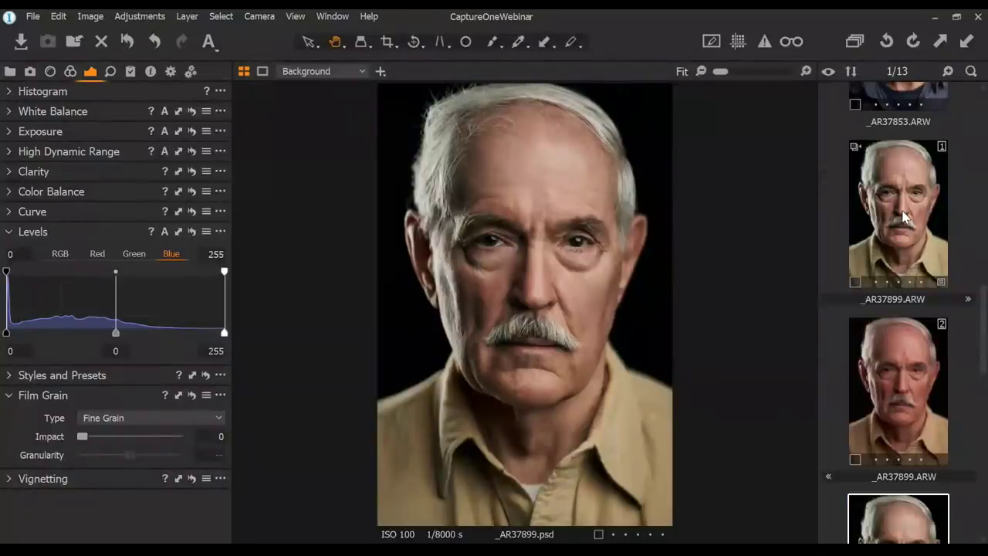
# Compare variant 1 of _AR37899.ARW side by side with the retouched _AR37899.psd
pyautogui.keyDown('ctrl'); pyautogui.click(905, 219); pyautogui.keyUp('ctrl')
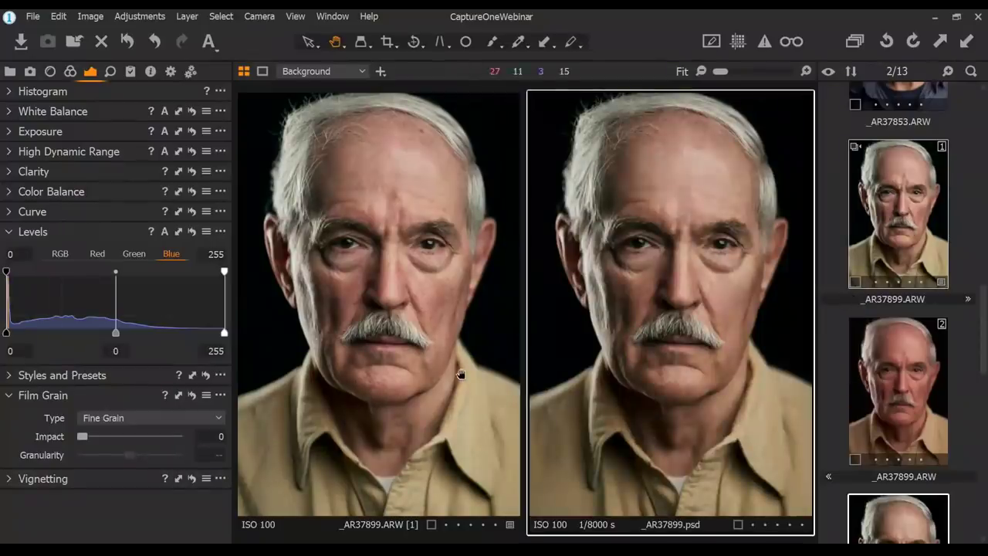
pyautogui.click(384, 373)
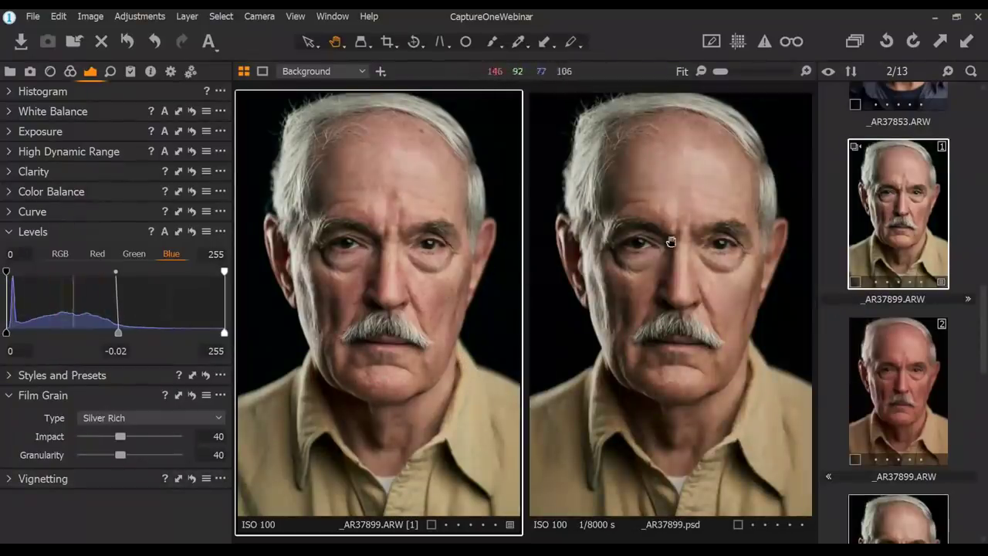
pyautogui.click(834, 232)
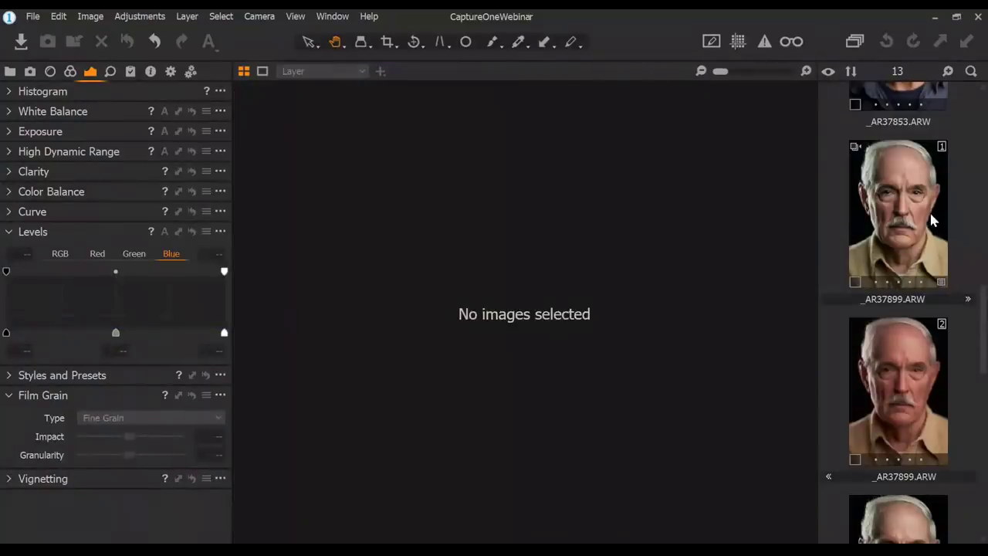
pyautogui.click(875, 221)
pyautogui.keyDown('ctrl'); pyautogui.click(904, 392); pyautogui.keyUp('ctrl')
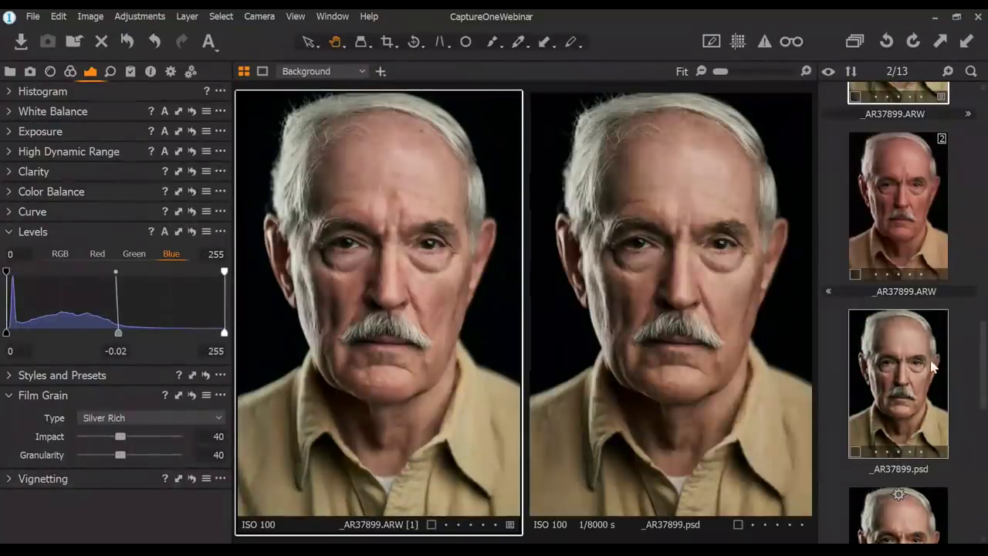
# Compare variant 1 of _AR37899.ARW side by side with _AR37899.tif
pyautogui.scroll(2, 935, 368)
pyautogui.click(936, 368)
pyautogui.click(904, 218)
pyautogui.scroll(-2, 902, 347)
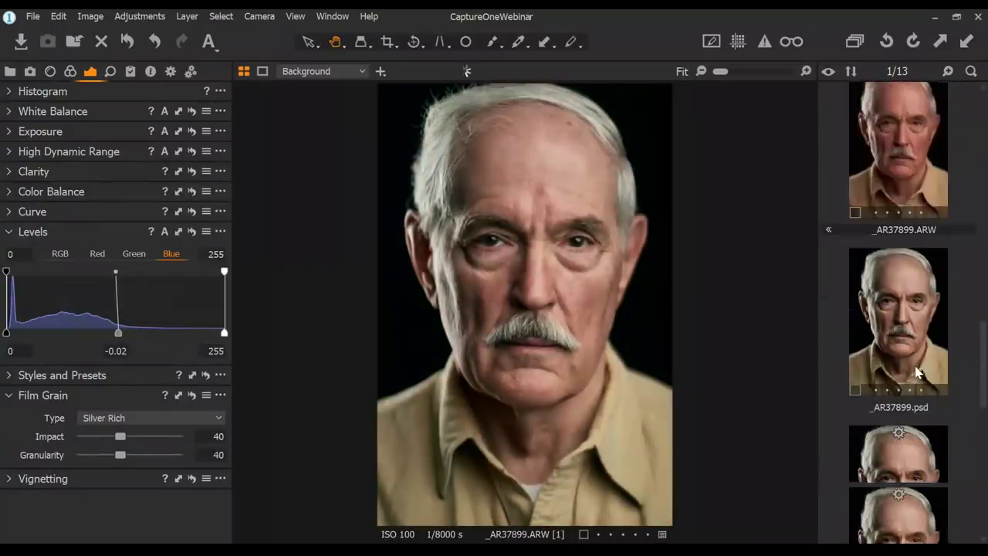
pyautogui.scroll(-2, 907, 440)
pyautogui.keyDown('ctrl'); pyautogui.click(906, 432); pyautogui.keyUp('ctrl')
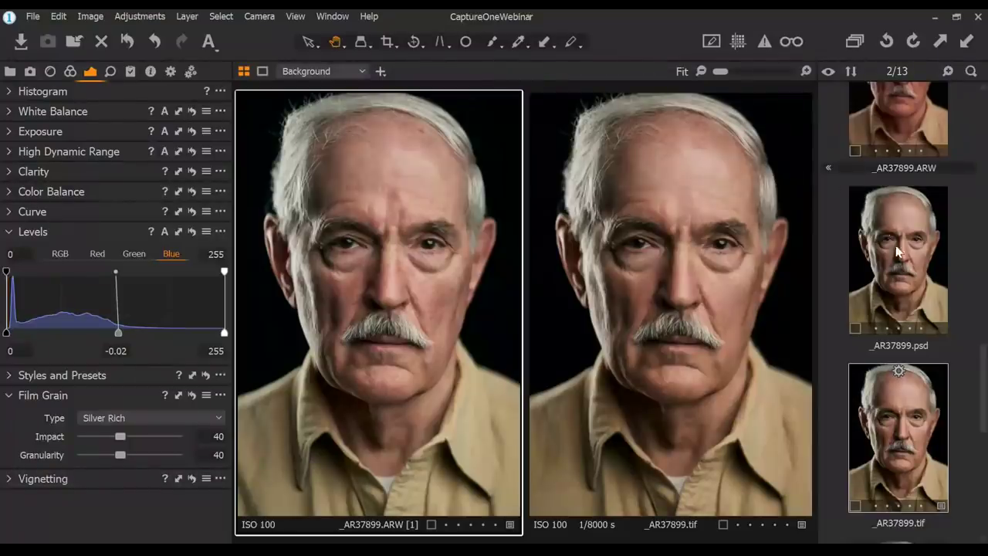
# View the reddish variant 2 of _AR37899.ARW alone and return to variant 1
pyautogui.scroll(2, 905, 313)
pyautogui.click(906, 309)
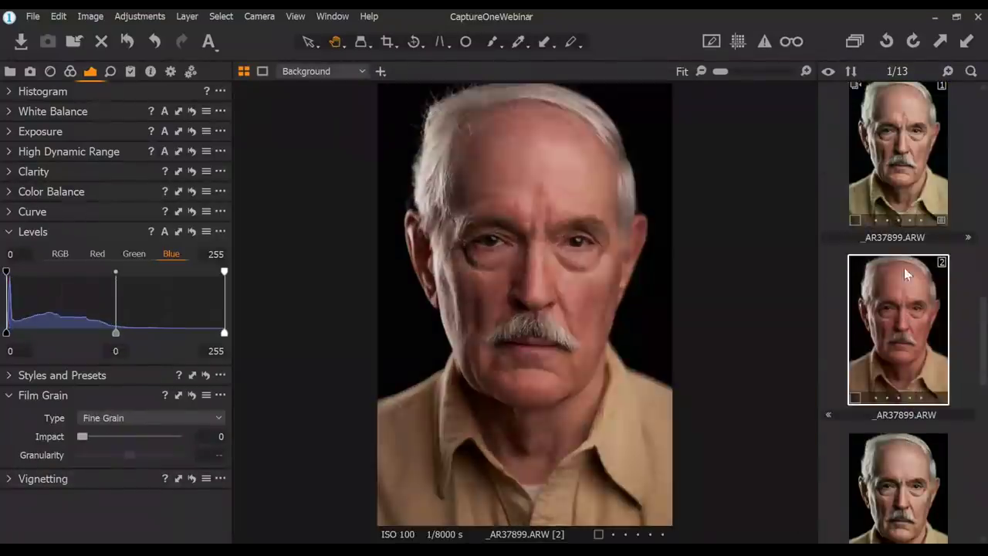
pyautogui.click(853, 225)
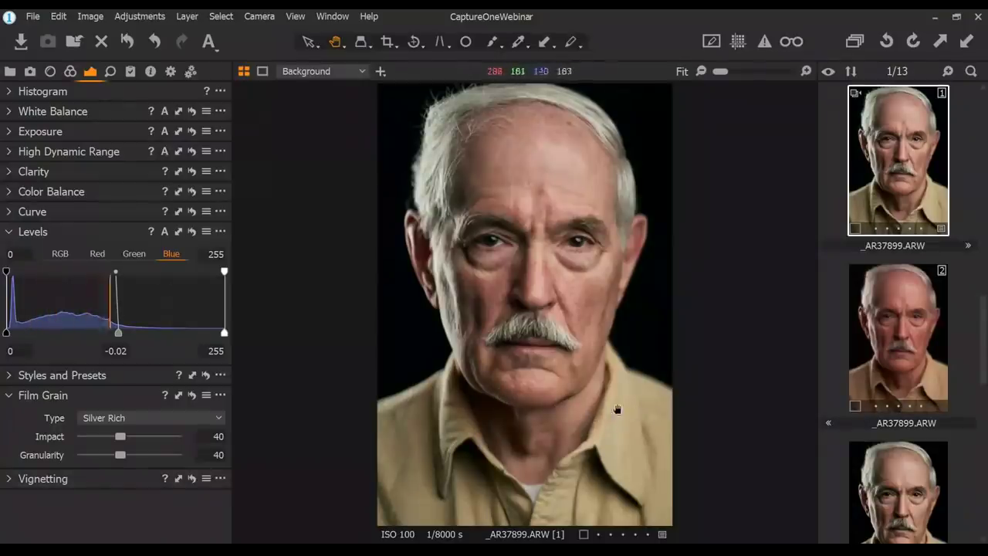
# Set the Film Grain Impact and Granularity of variant 1 to 45 each, checking the jaw at 50% magnification
pyautogui.scroll(4, 644, 389)
pyautogui.scroll(2, 708, 343)
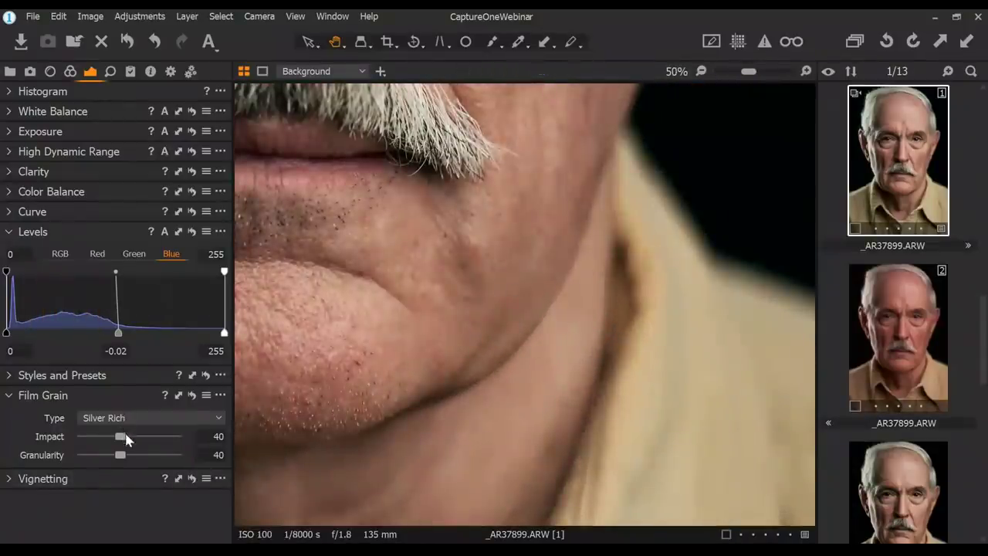
pyautogui.moveTo(120, 437); pyautogui.dragTo(127, 459)
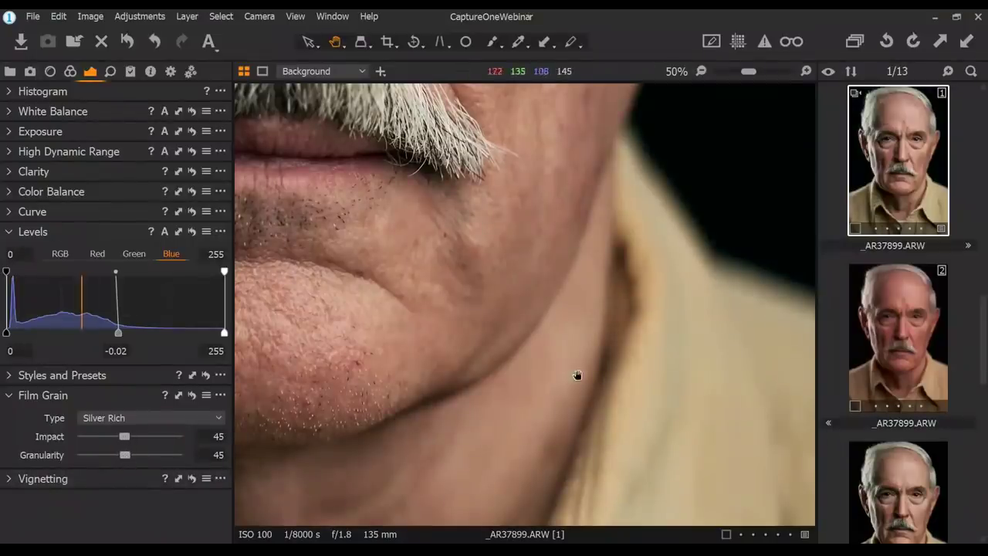
pyautogui.scroll(-2, 600, 364)
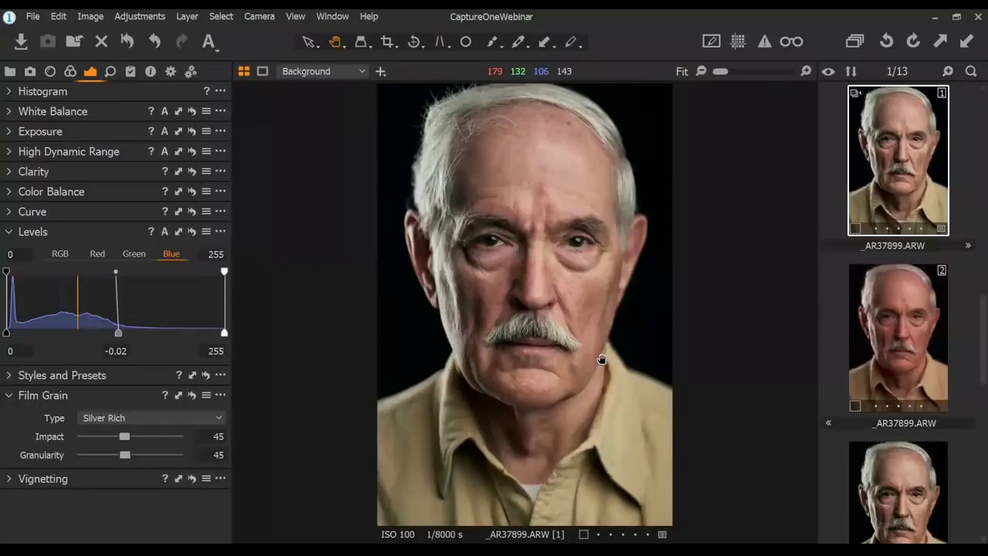
# Set the Film Grain Impact to 0 and compare the chin and jaw close-up with the full portrait
pyautogui.scroll(2, 610, 375)
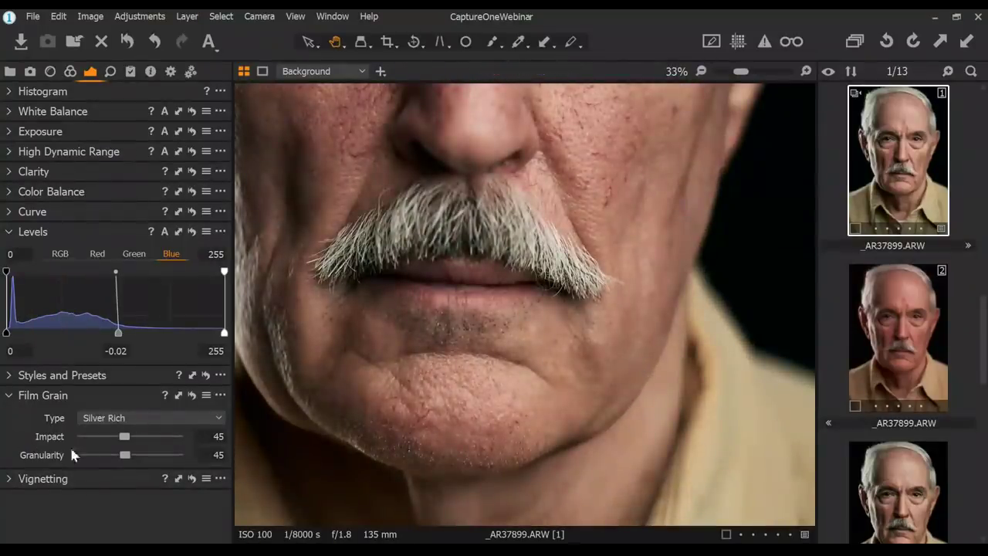
pyautogui.moveTo(123, 442); pyautogui.dragTo(94, 440)
pyautogui.scroll(2, 669, 382)
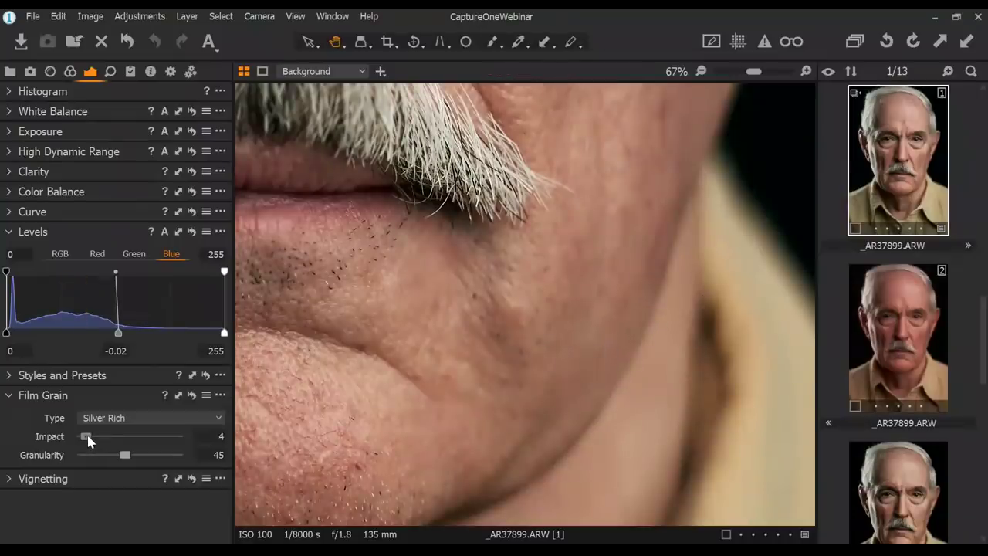
pyautogui.moveTo(91, 437); pyautogui.dragTo(71, 437)
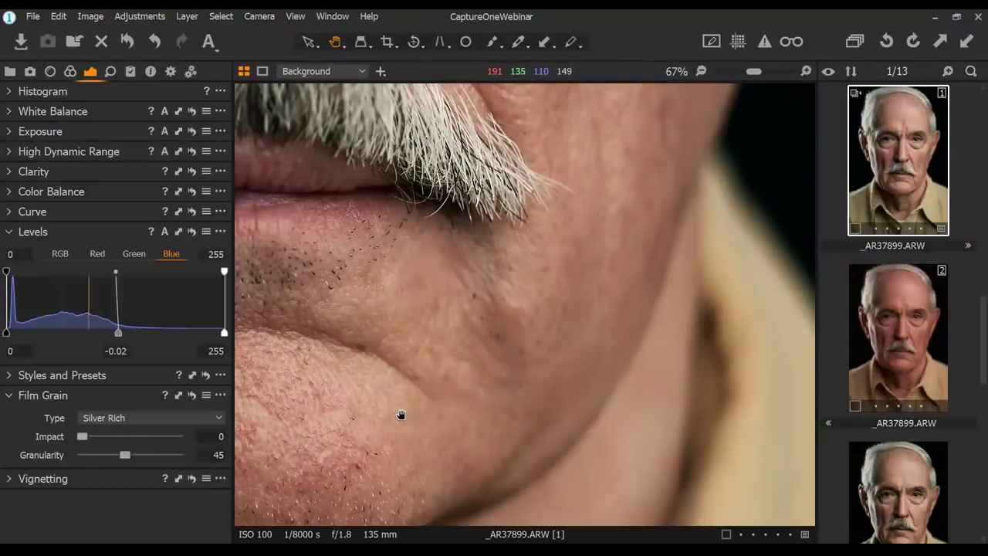
pyautogui.scroll(-1, 401, 416)
pyautogui.scroll(-3, 401, 415)
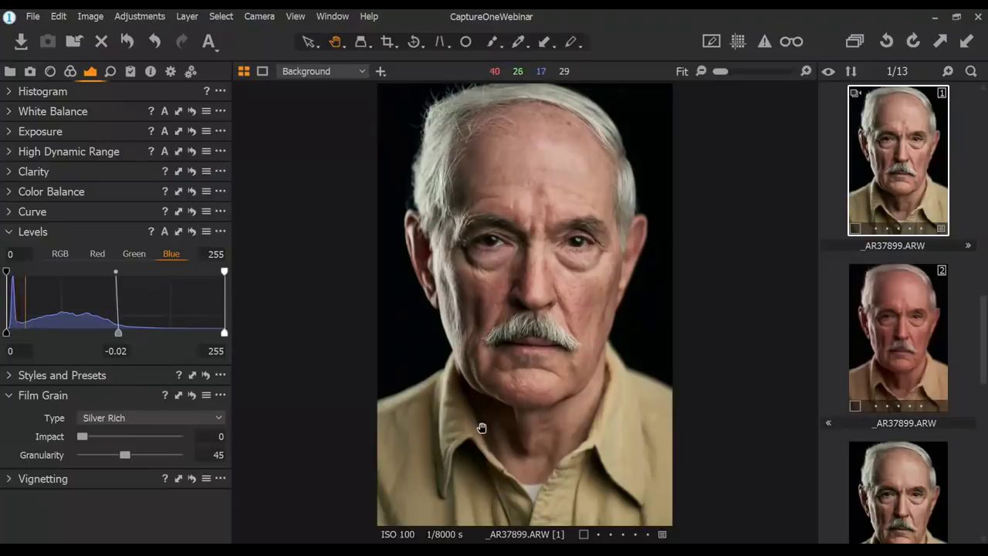
pyautogui.scroll(4, 620, 391)
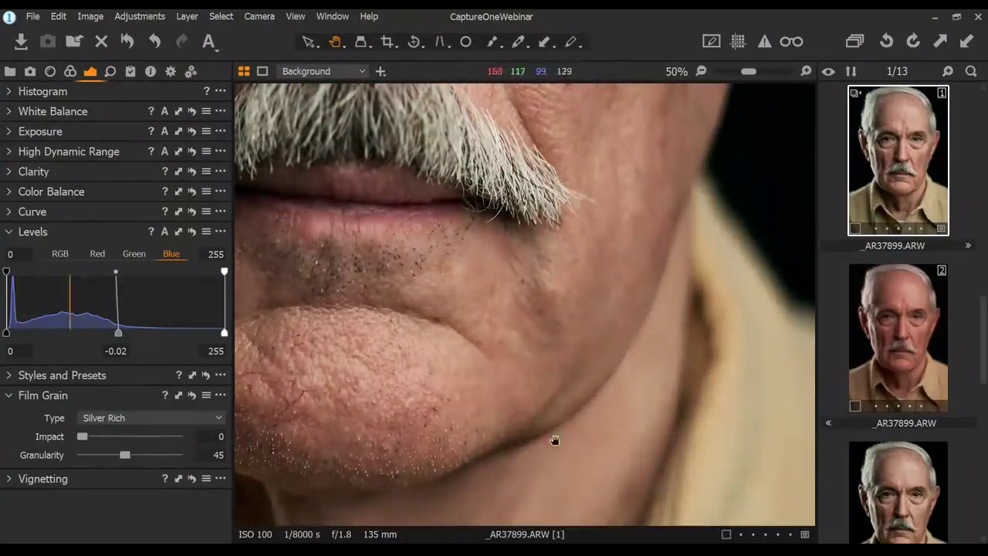
# Examine the list of tools that can be added to the Exposure tool tab and dismiss it
pyautogui.rightClick(29, 517)
pyautogui.moveTo(68, 479)
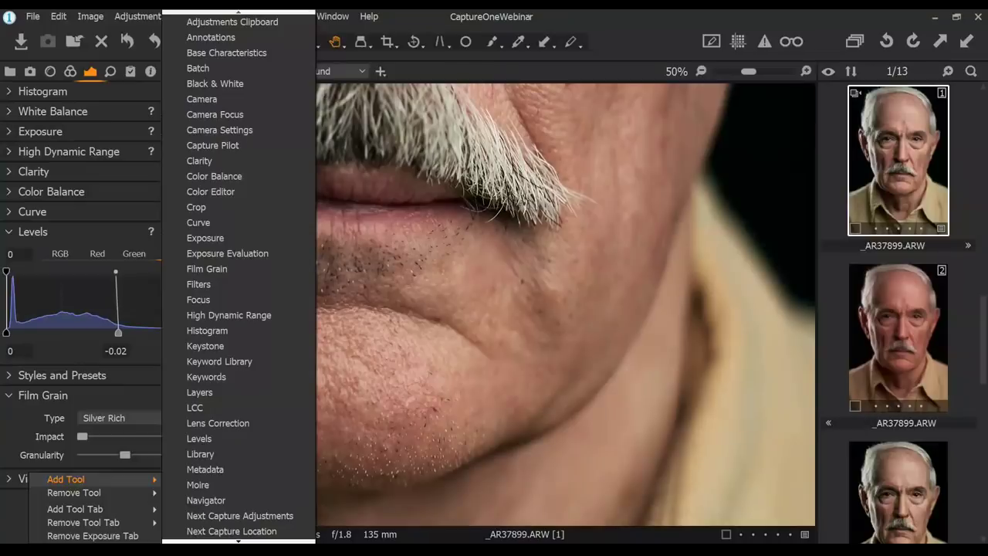
pyautogui.click(6, 524)
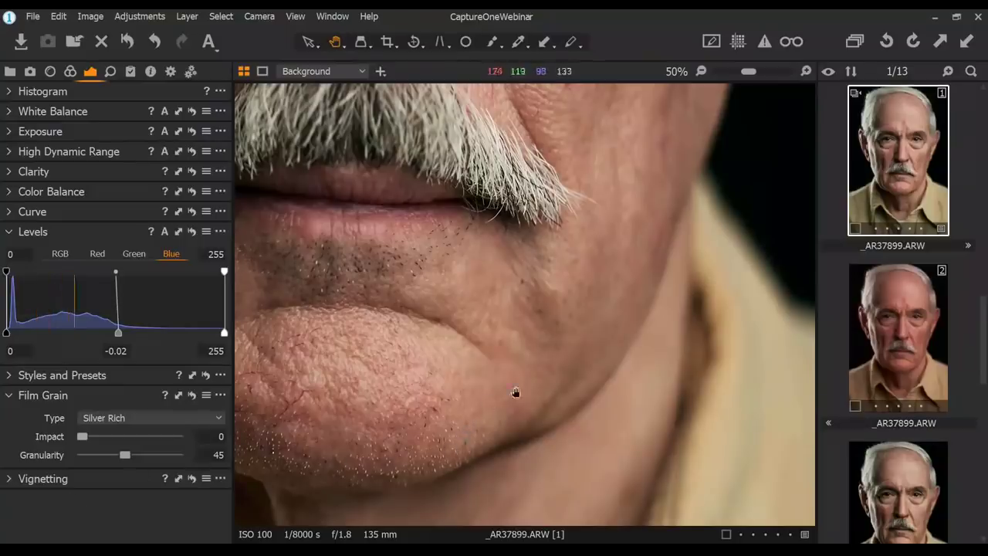
# View the black-and-white _AR37899bw.tif, and select the leather jacket photo _AR39219.ARW
pyautogui.scroll(-4, 648, 337)
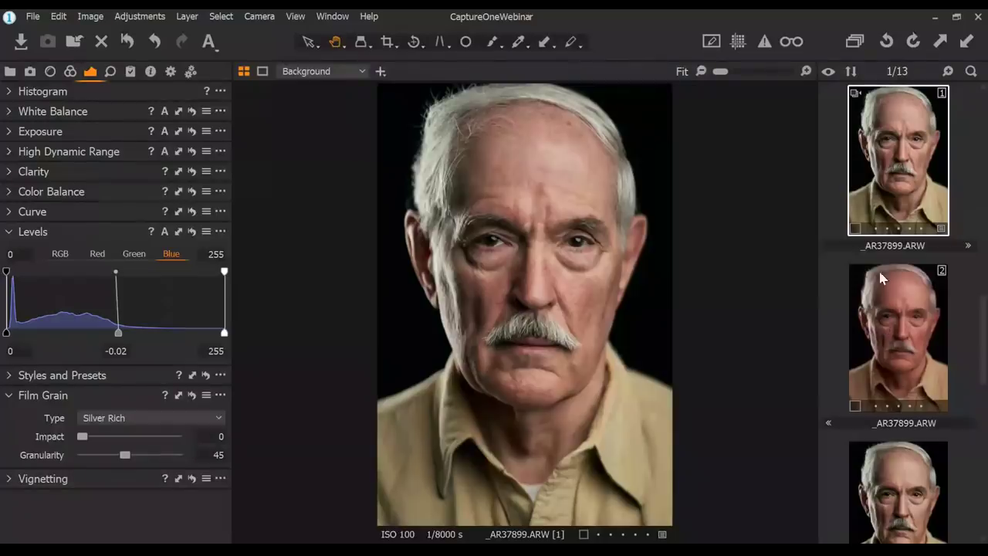
pyautogui.scroll(-5, 888, 382)
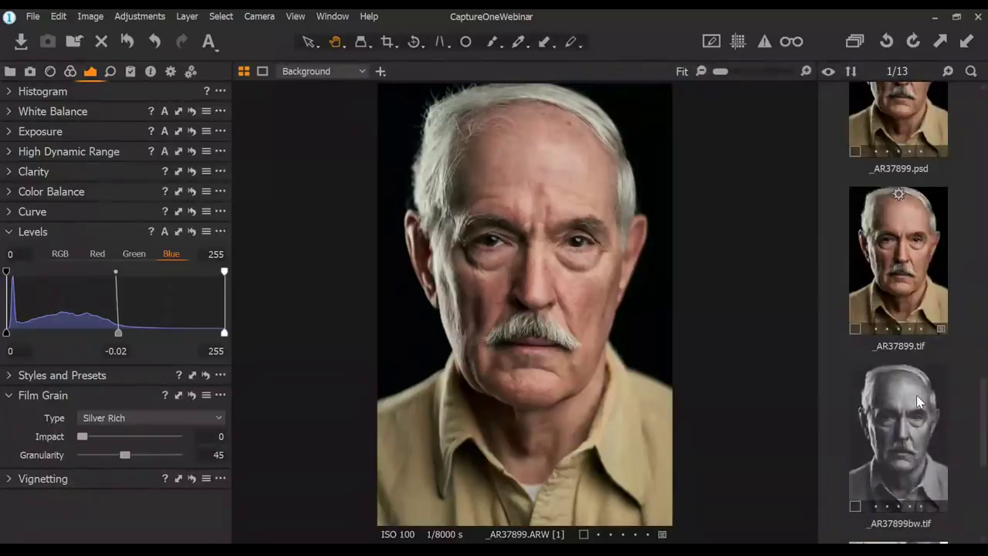
pyautogui.click(916, 394)
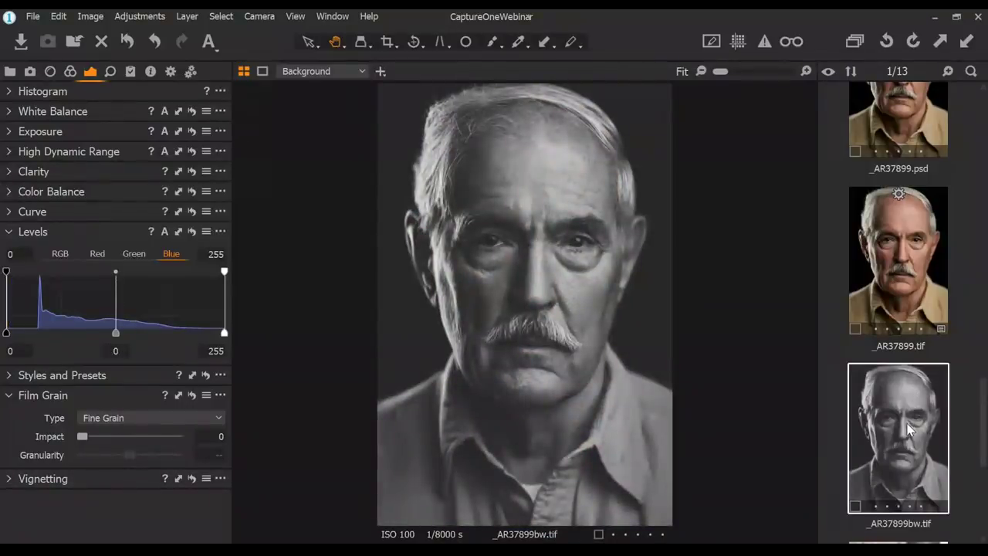
pyautogui.scroll(-4, 907, 424)
pyautogui.click(901, 409)
pyautogui.scroll(-2, 911, 390)
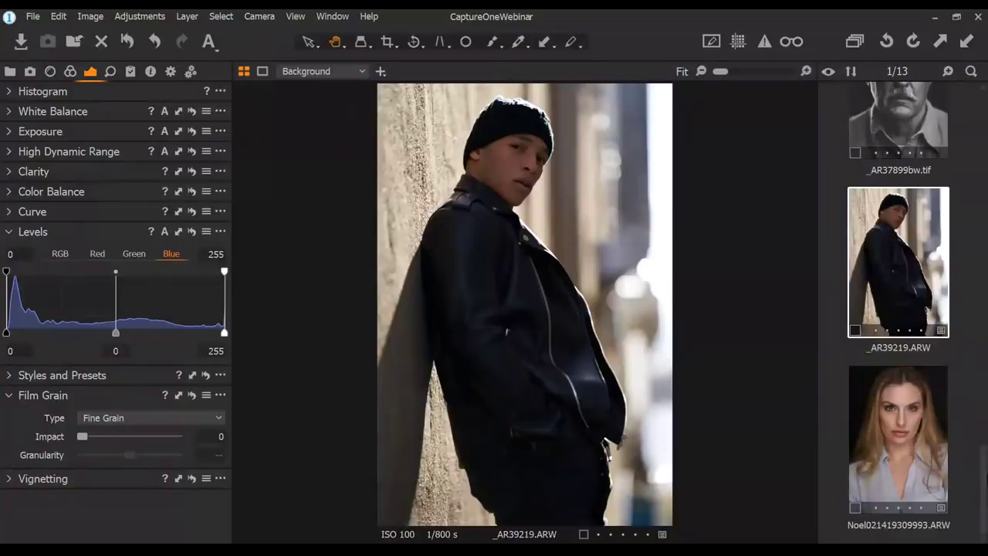
# Look through the session's photos, viewing variant 1 of _AR37899.ARW and the hat portrait _AR37853.ARW
pyautogui.scroll(8, 898, 311)
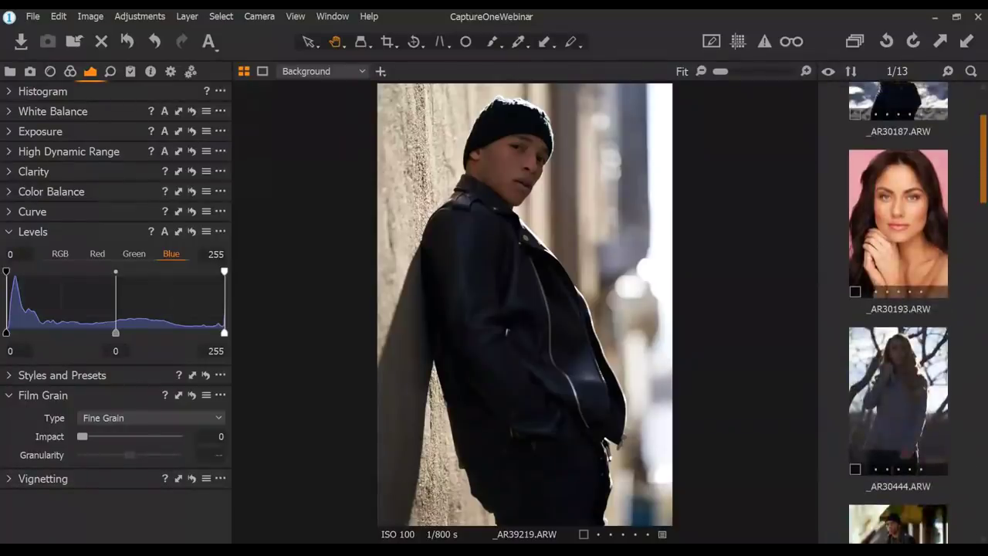
pyautogui.scroll(2, 898, 312)
pyautogui.scroll(-4, 898, 312)
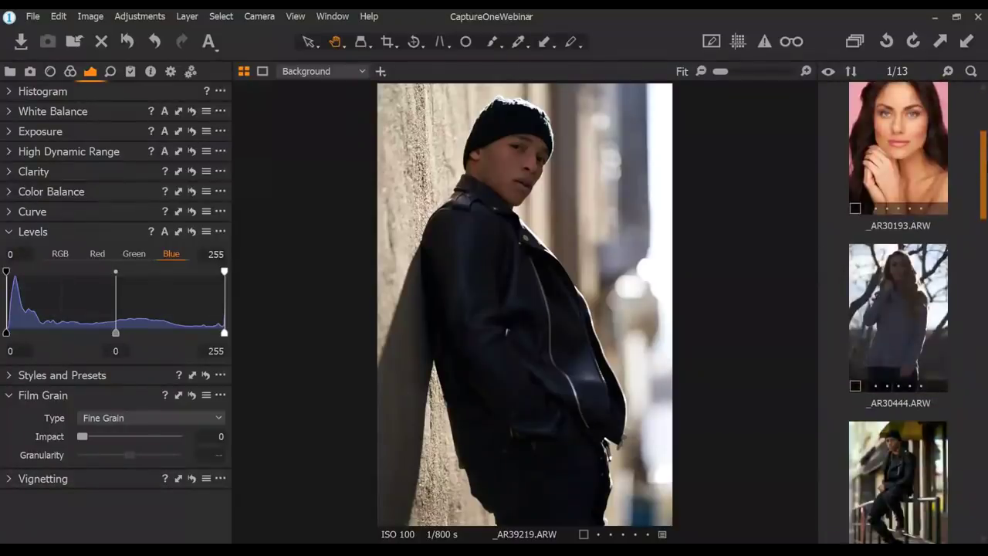
pyautogui.scroll(-10, 940, 300)
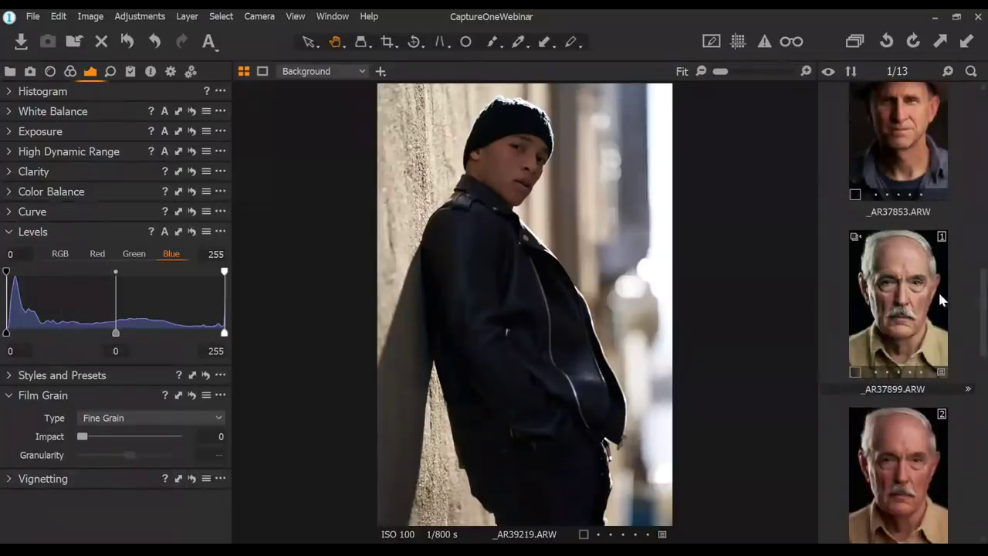
pyautogui.click(939, 294)
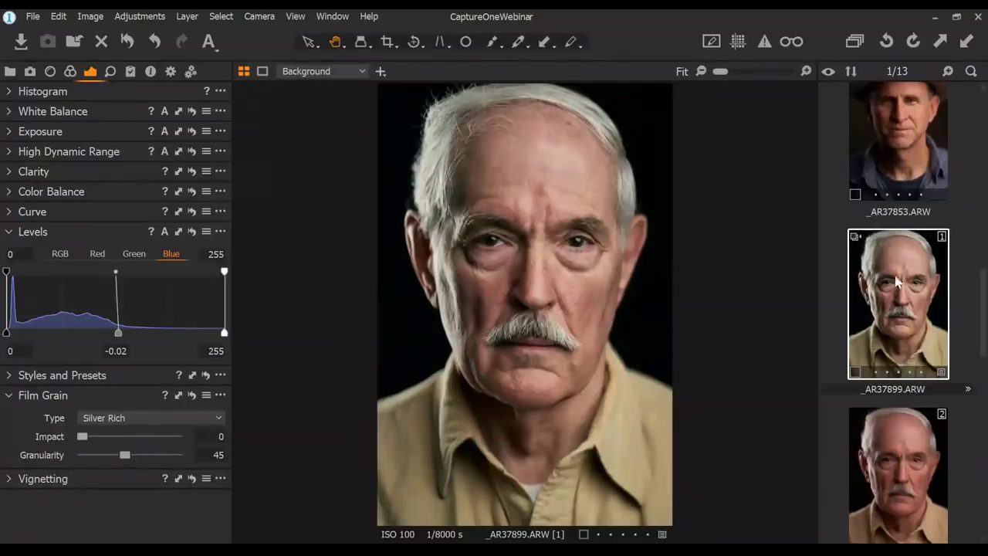
pyautogui.click(920, 173)
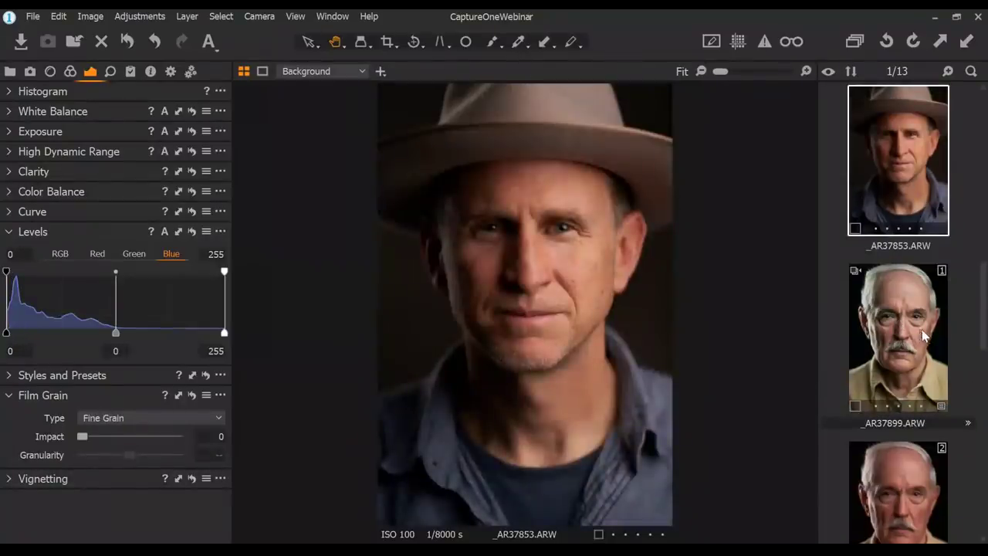
# View the landscape-format leather jacket photo _AR30652.ARW
pyautogui.scroll(5, 924, 334)
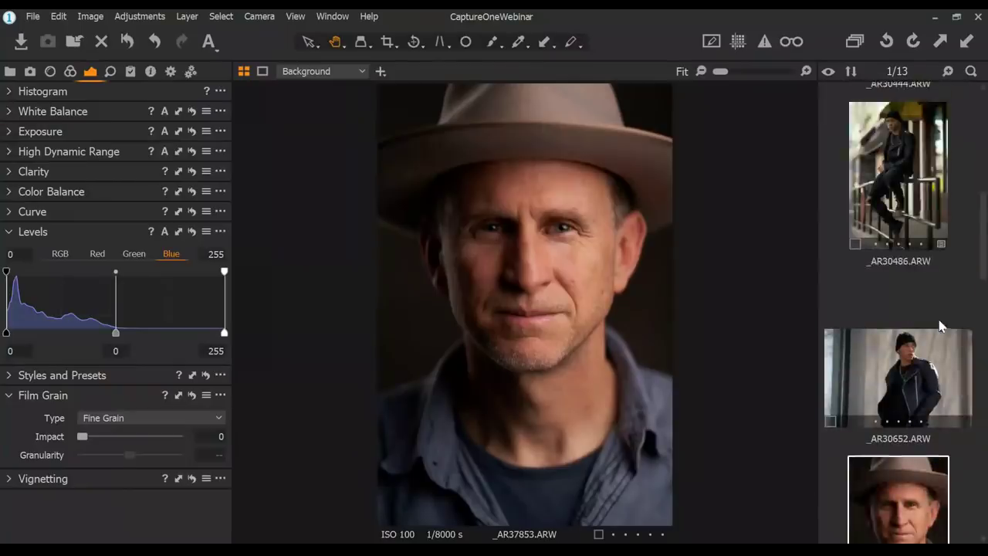
pyautogui.scroll(-2, 940, 326)
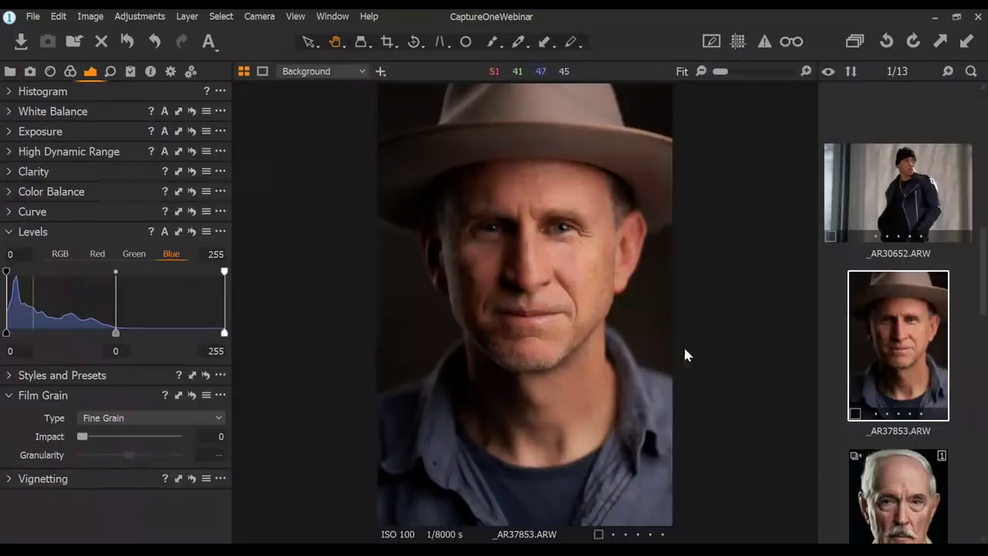
pyautogui.scroll(2, 889, 369)
pyautogui.click(893, 359)
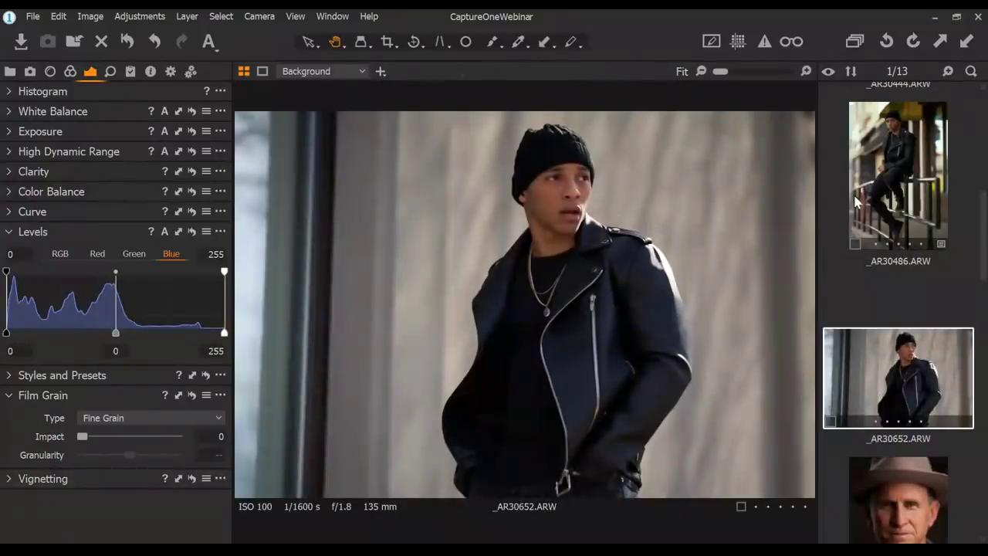
# Select the pink-background portrait _AR30193.ARW and set its White Balance mode to Daylight
pyautogui.scroll(3, 893, 172)
pyautogui.click(901, 164)
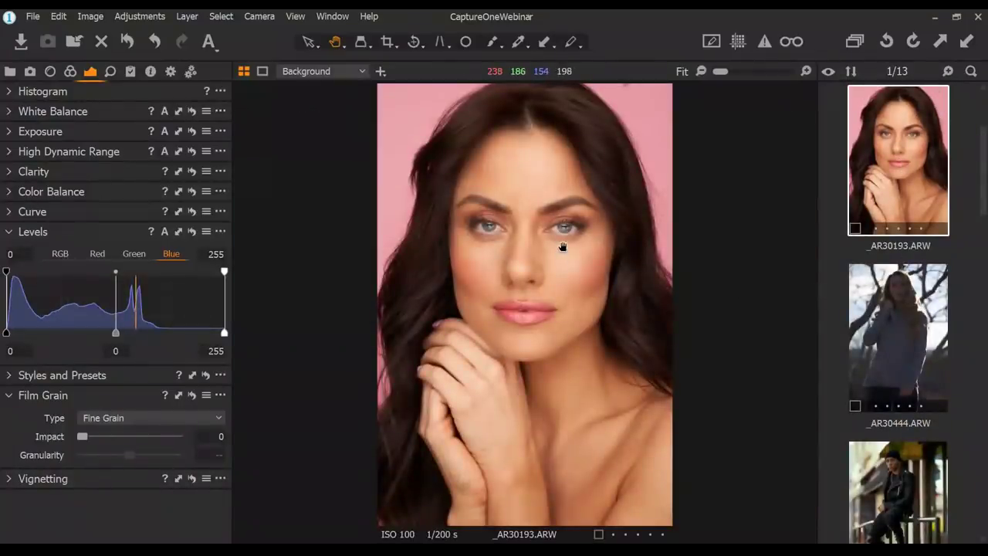
pyautogui.click(8, 113)
pyautogui.click(150, 135)
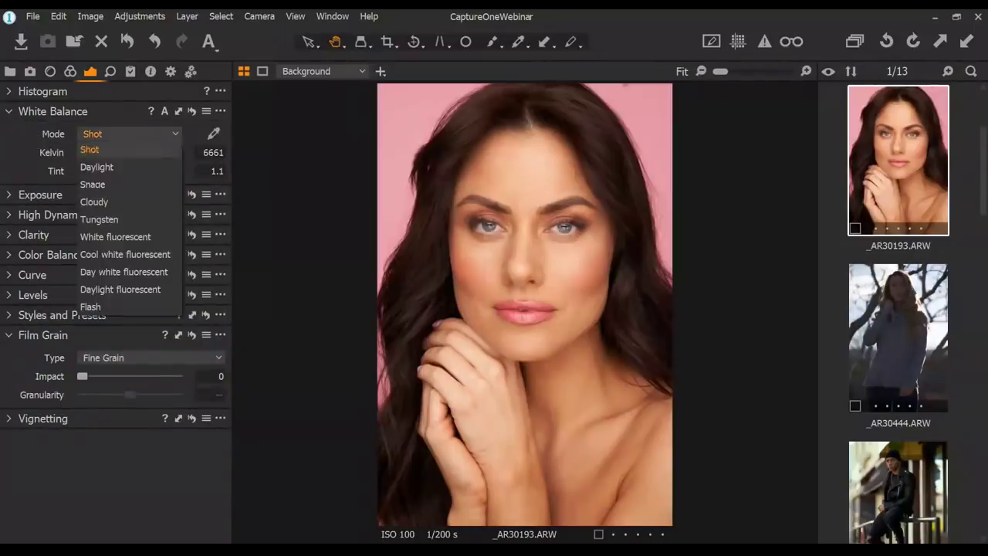
pyautogui.click(127, 163)
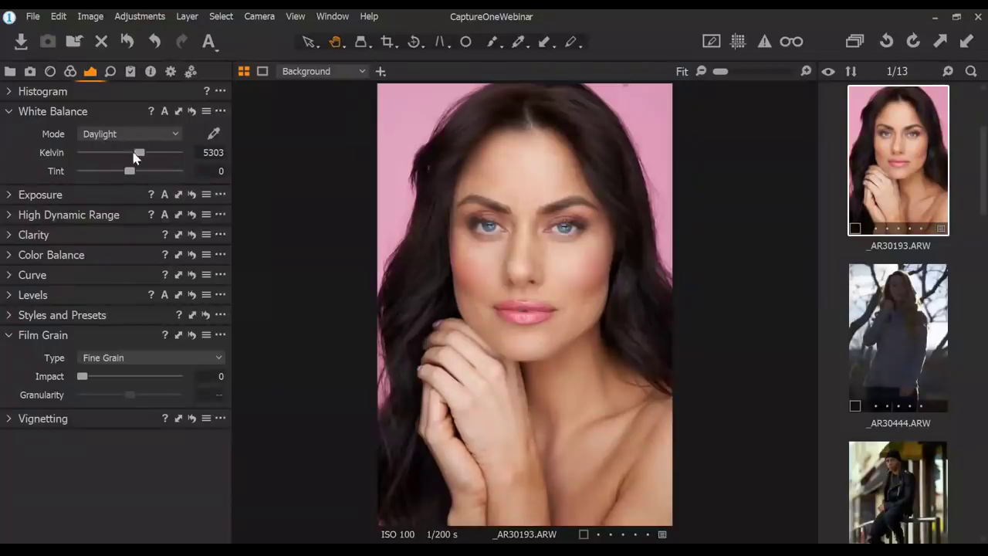
# Try Blue channel Levels changes, undo the last one, and set the Red channel's midtone to -0.04
pyautogui.click(10, 257)
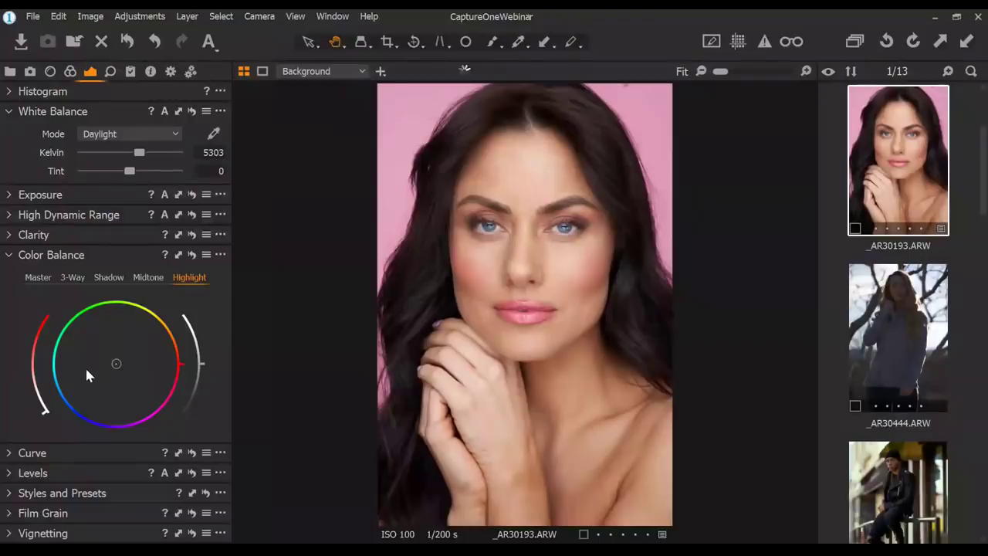
pyautogui.click(10, 473)
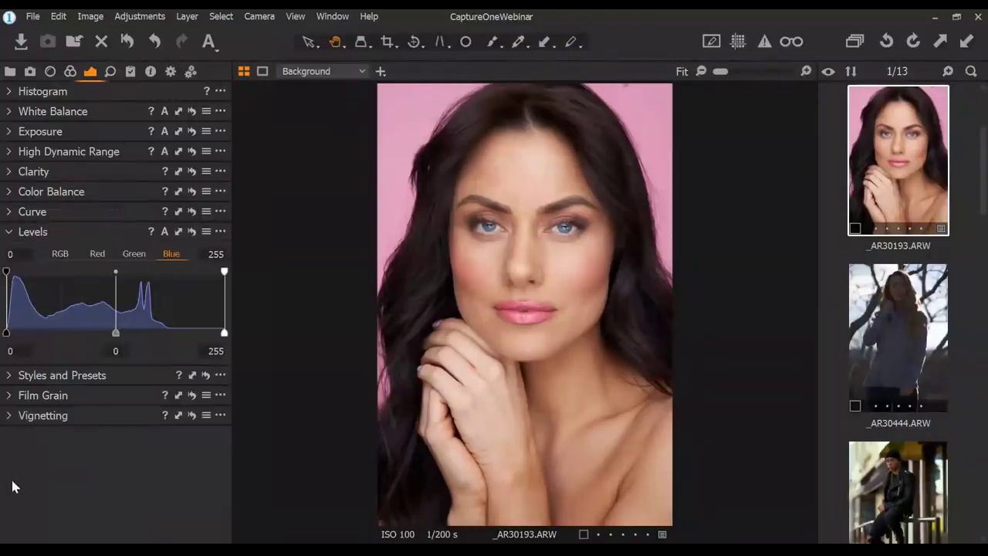
pyautogui.moveTo(116, 332); pyautogui.dragTo(114, 333)
pyautogui.moveTo(223, 338); pyautogui.dragTo(221, 339)
pyautogui.hotkey('ctrl', 'z')
pyautogui.click(98, 254)
pyautogui.moveTo(115, 333); pyautogui.dragTo(119, 333)
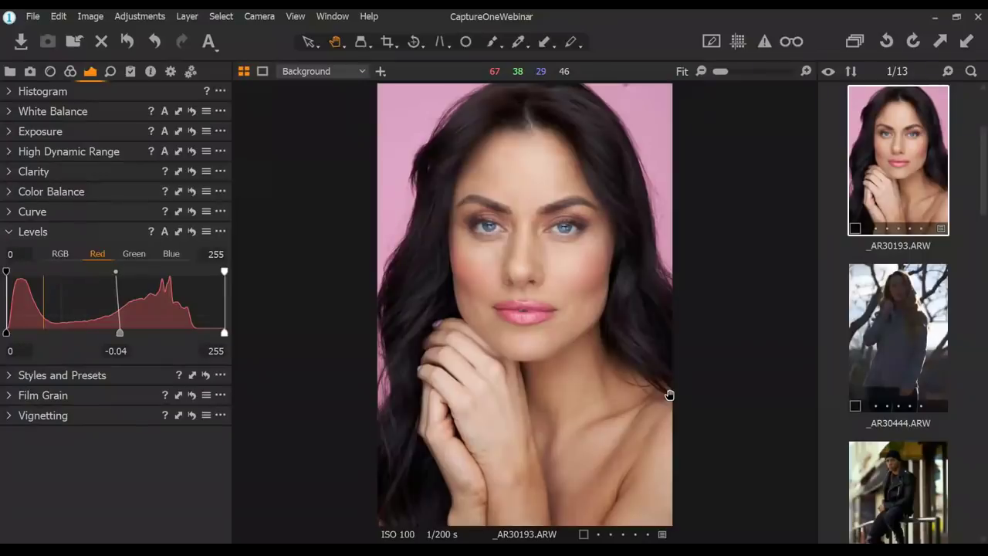
# Select the backlit portrait _AR30444.ARW, show its histogram and set Exposure to 0.61
pyautogui.click(939, 353)
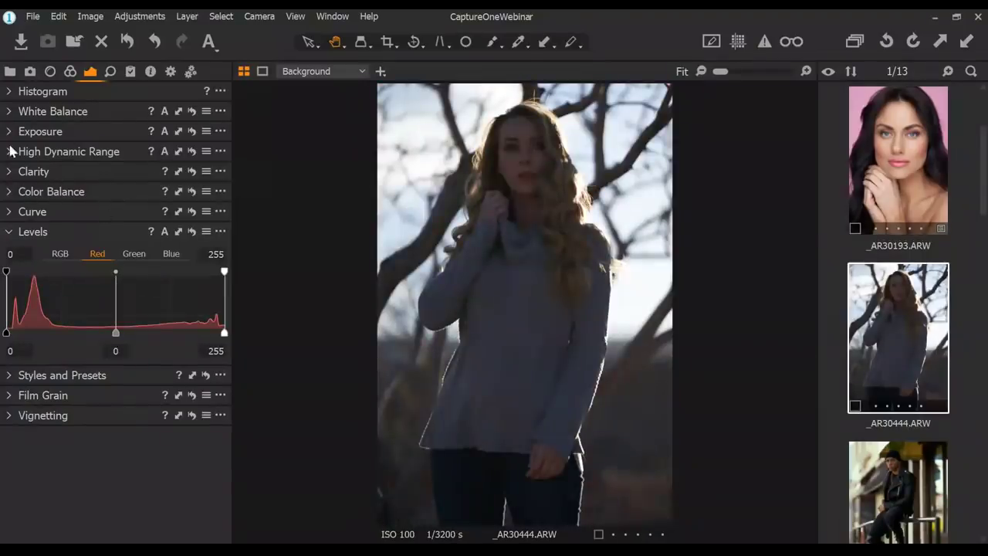
pyautogui.click(10, 112)
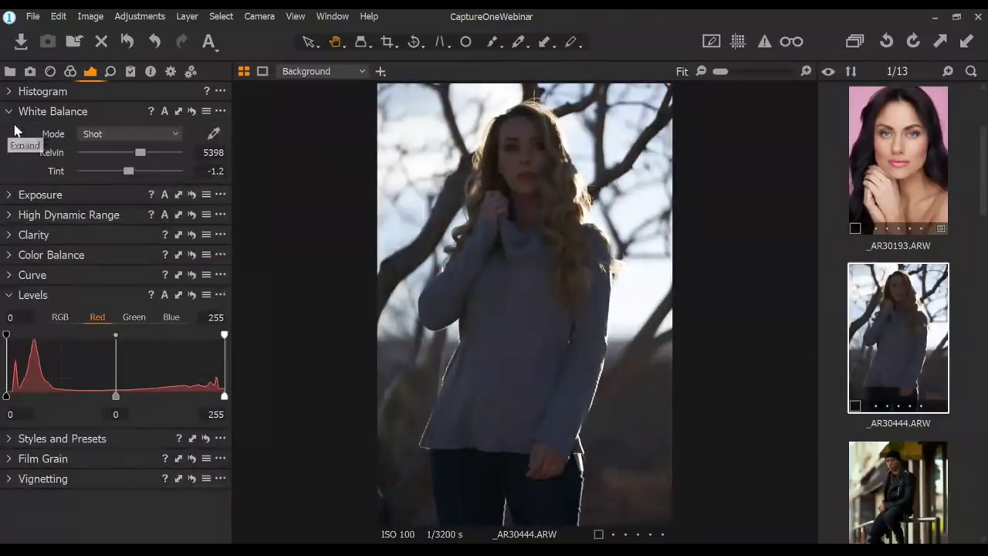
pyautogui.click(16, 194)
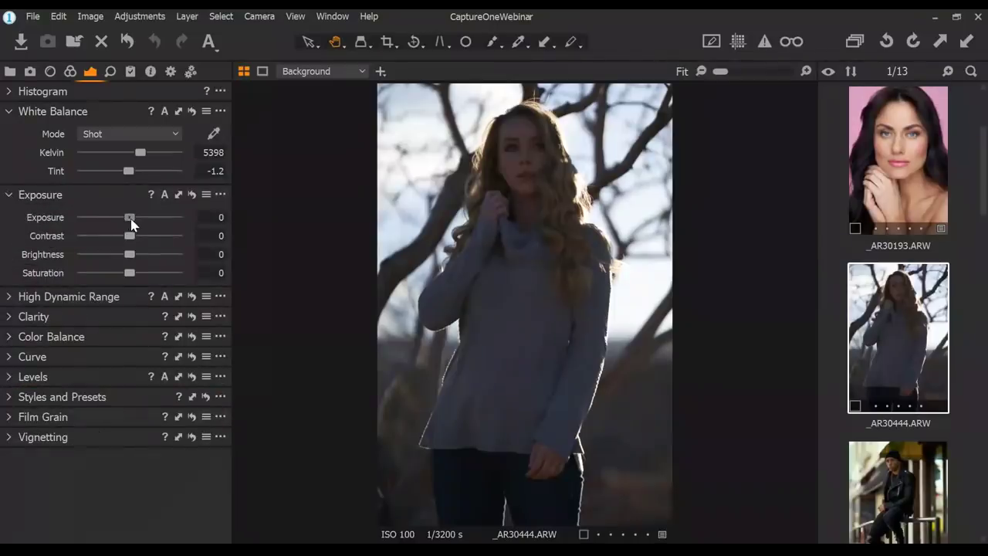
pyautogui.moveTo(131, 219); pyautogui.dragTo(133, 220)
pyautogui.click(10, 94)
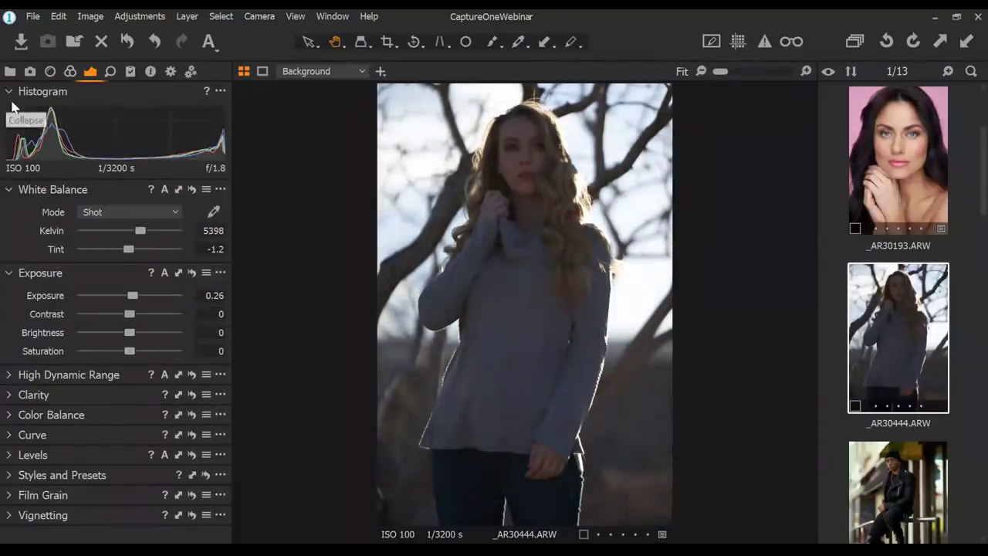
pyautogui.moveTo(130, 297); pyautogui.dragTo(137, 297)
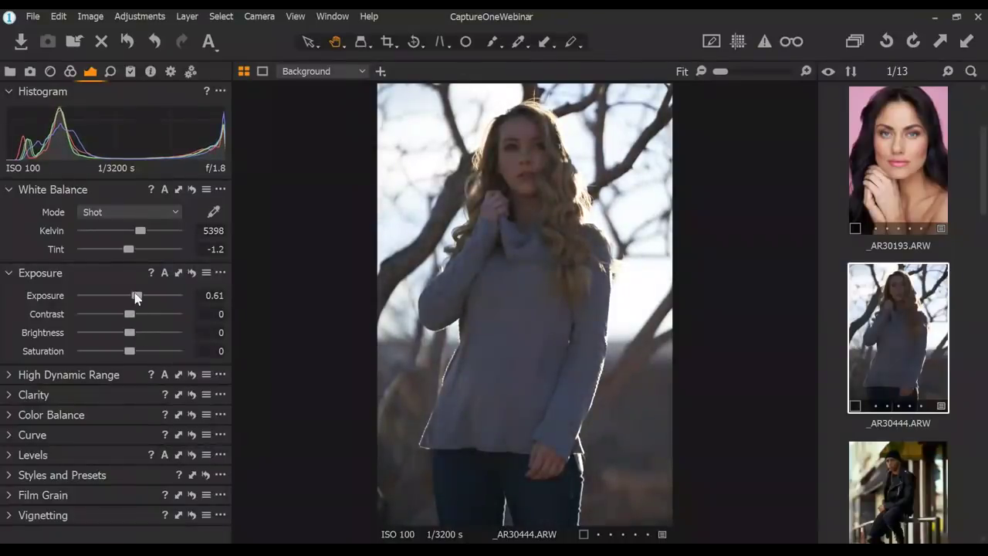
# Set the backlit portrait's White Balance mode to Cloudy and its High Dynamic Range Shadow to 19
pyautogui.click(143, 213)
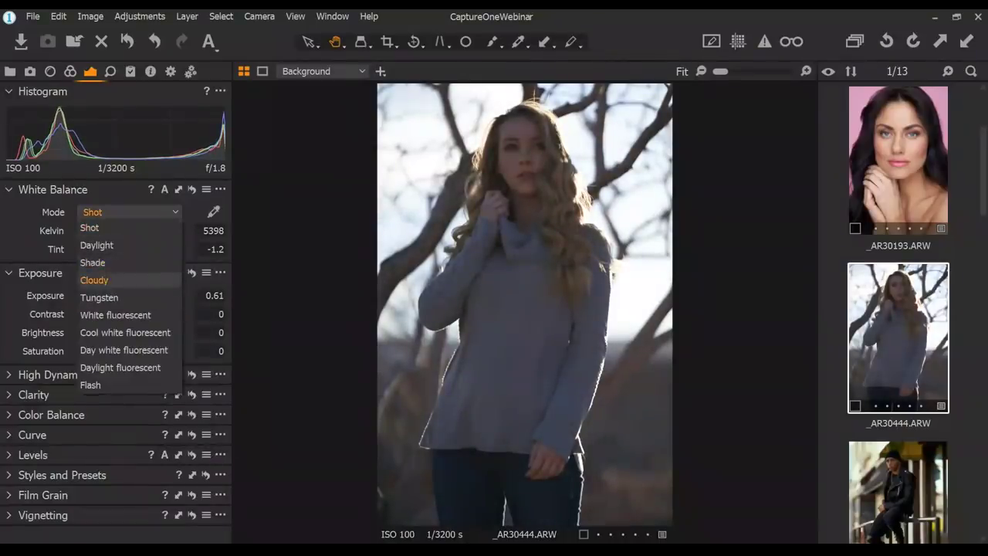
pyautogui.click(135, 280)
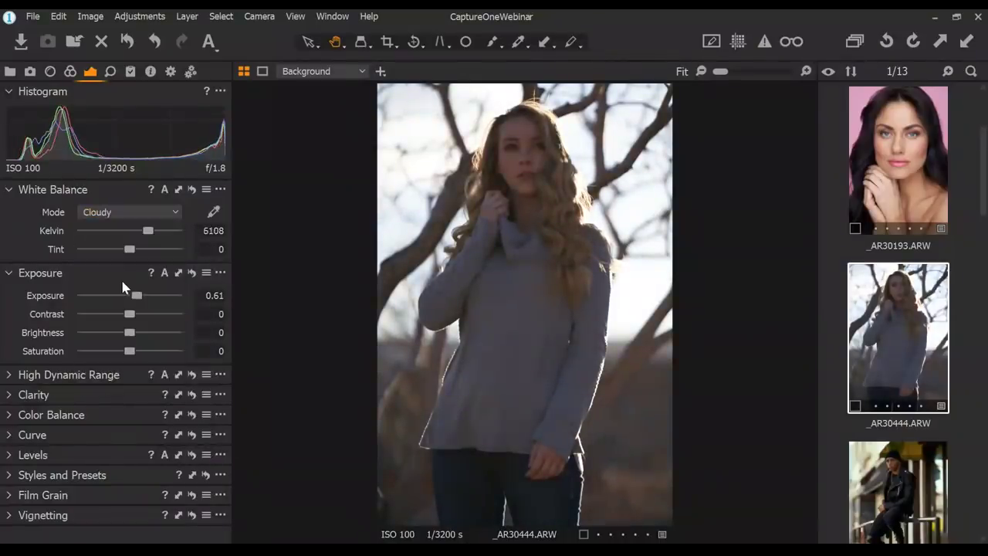
pyautogui.click(17, 378)
pyautogui.moveTo(82, 352); pyautogui.dragTo(103, 357)
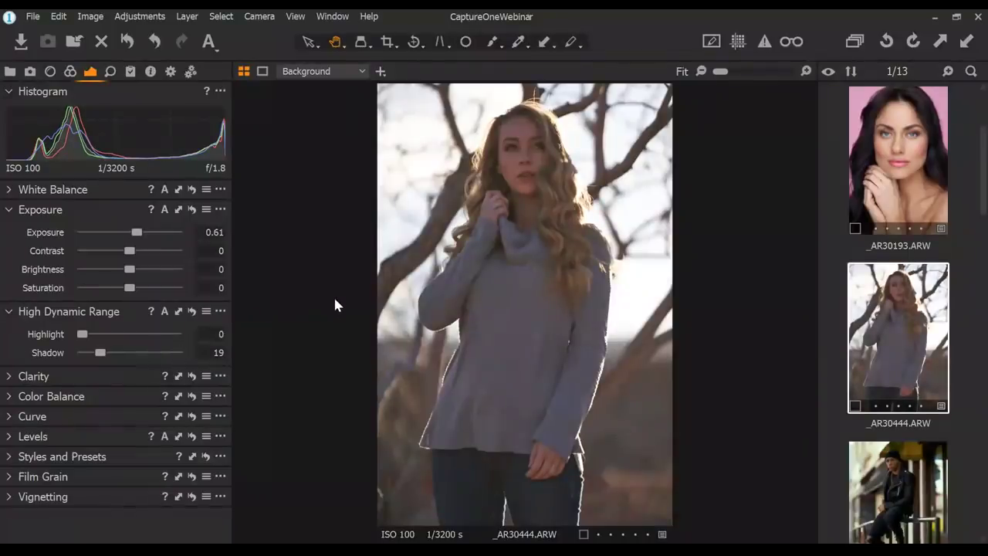
# Look through the session's thumbnails and view the white sweater portrait _AR30187.ARW
pyautogui.scroll(-3, 919, 368)
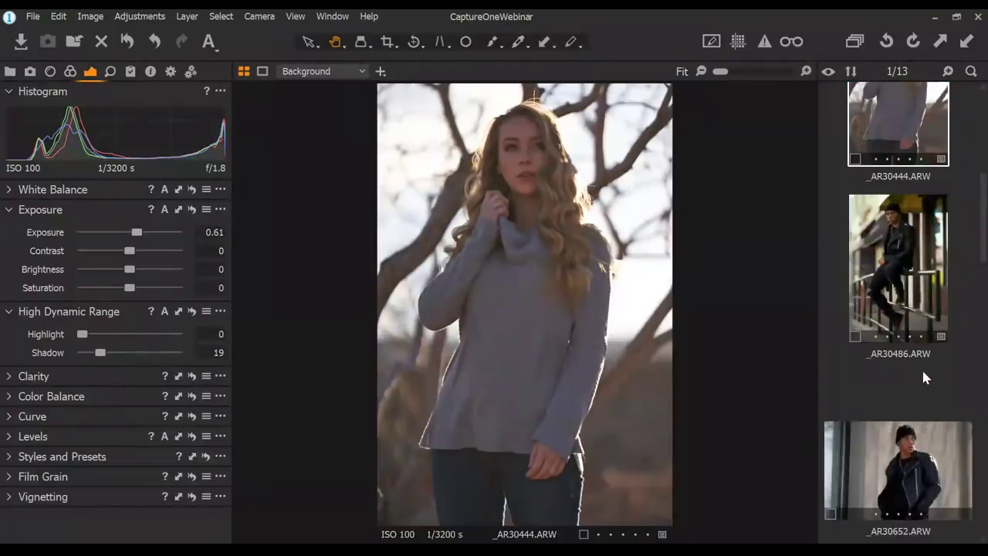
pyautogui.scroll(1, 920, 368)
pyautogui.scroll(-5, 932, 272)
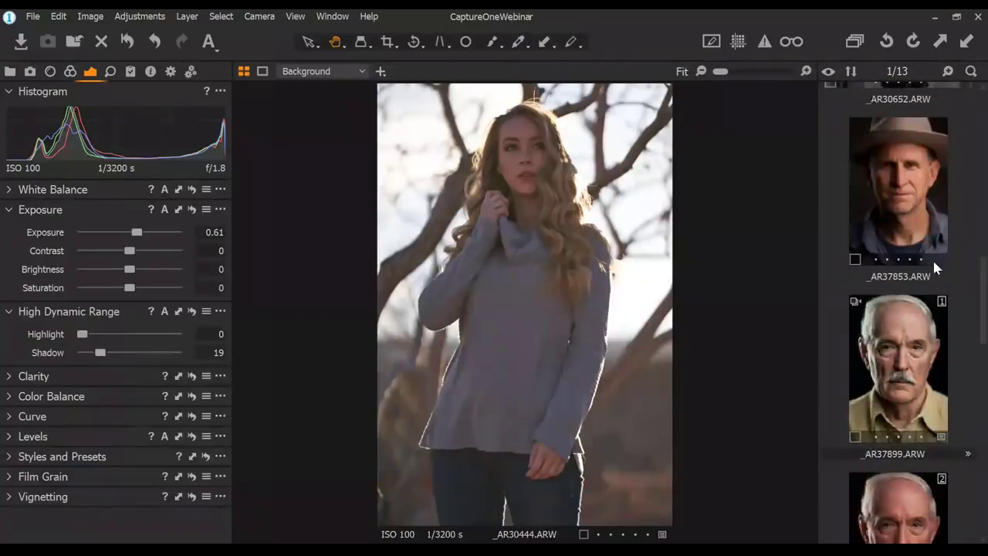
pyautogui.scroll(6, 934, 266)
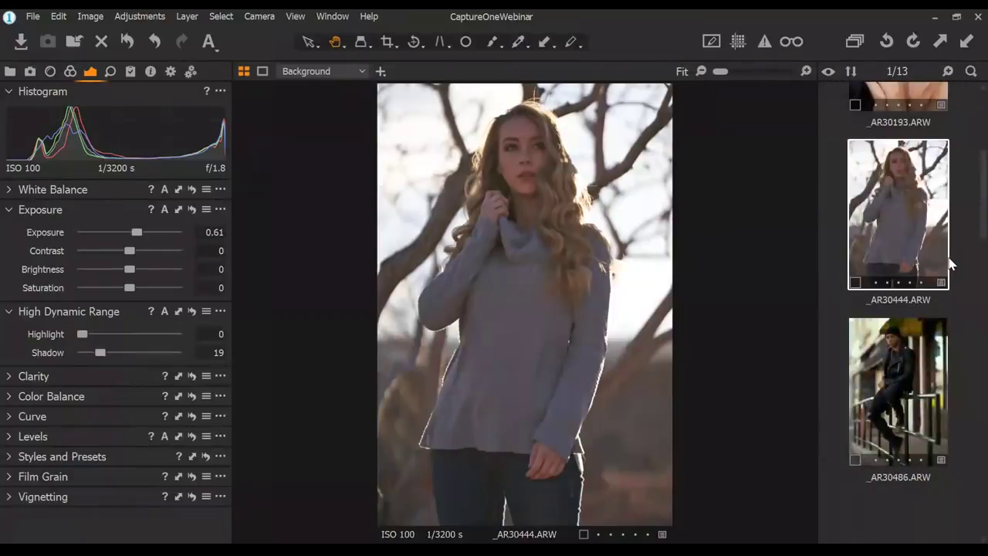
pyautogui.moveTo(984, 193); pyautogui.dragTo(985, 113)
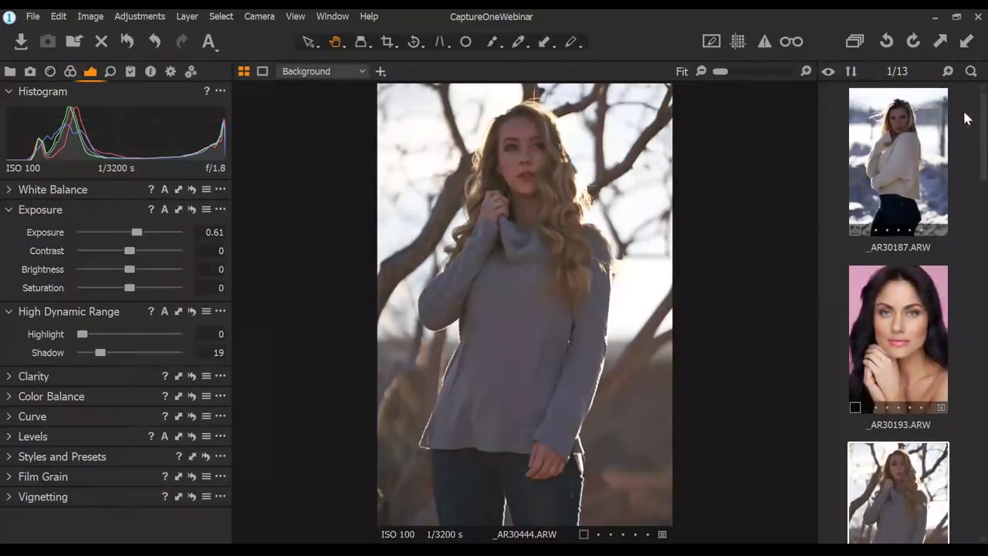
pyautogui.click(919, 152)
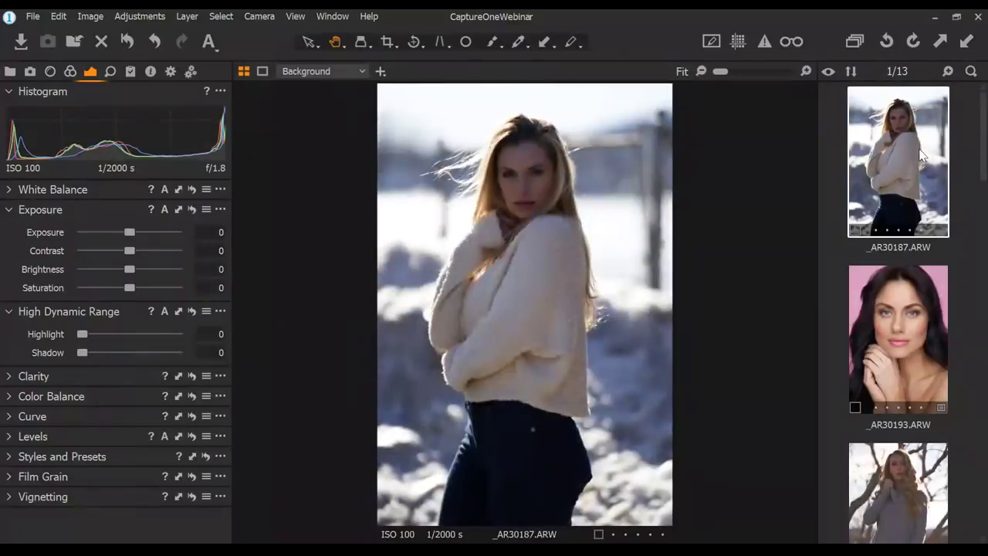
pyautogui.scroll(-10, 961, 438)
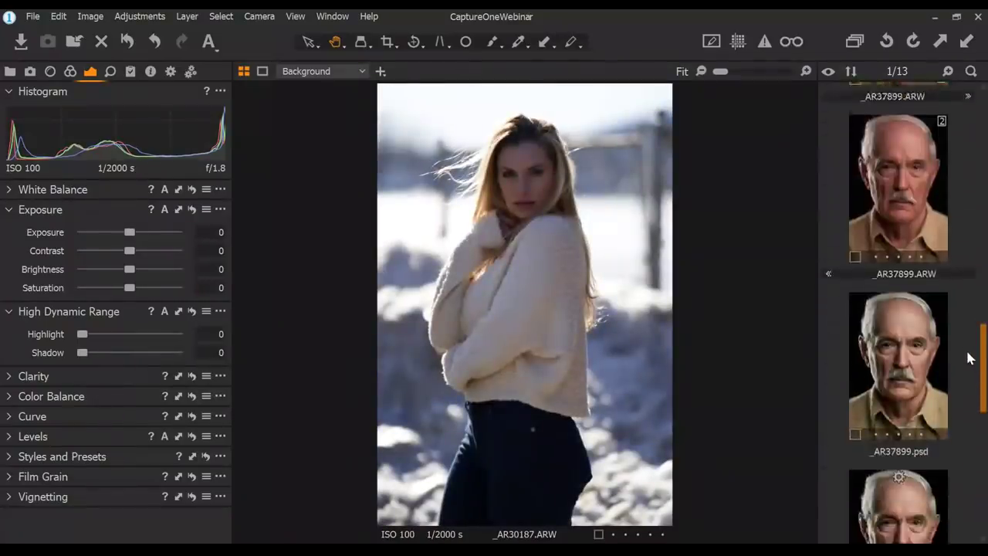
pyautogui.scroll(10, 960, 439)
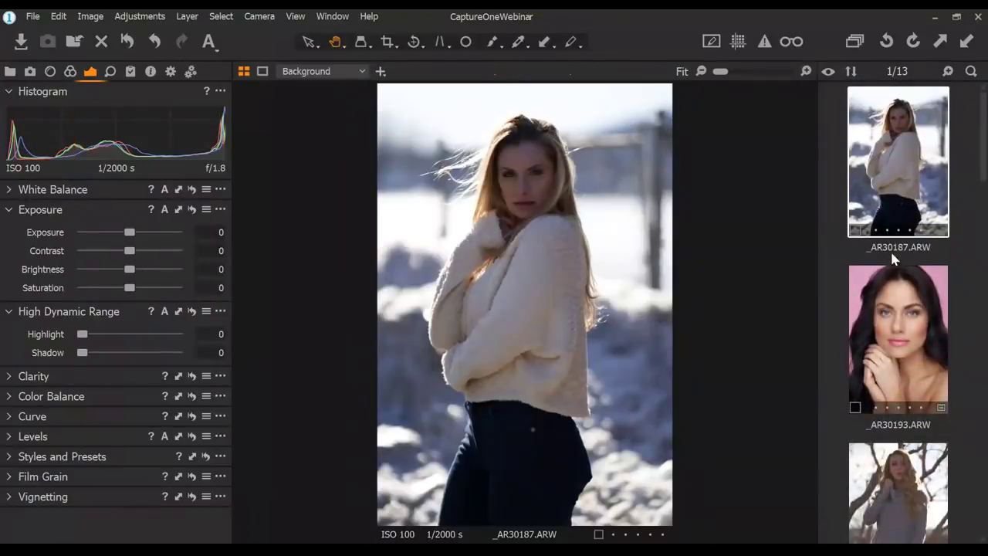
# Copy the adjustments of the pink-background portrait _AR30193.ARW
pyautogui.click(909, 313)
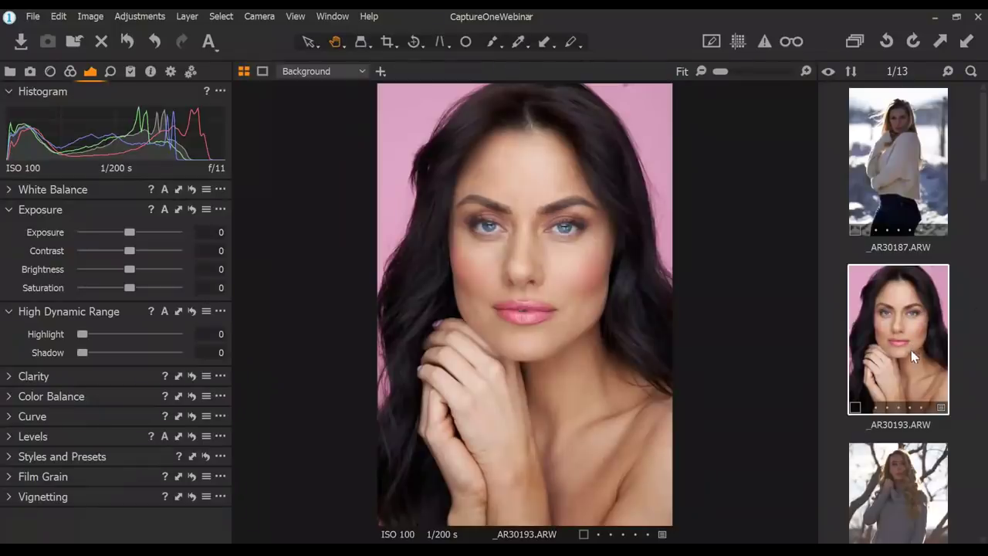
pyautogui.click(139, 17)
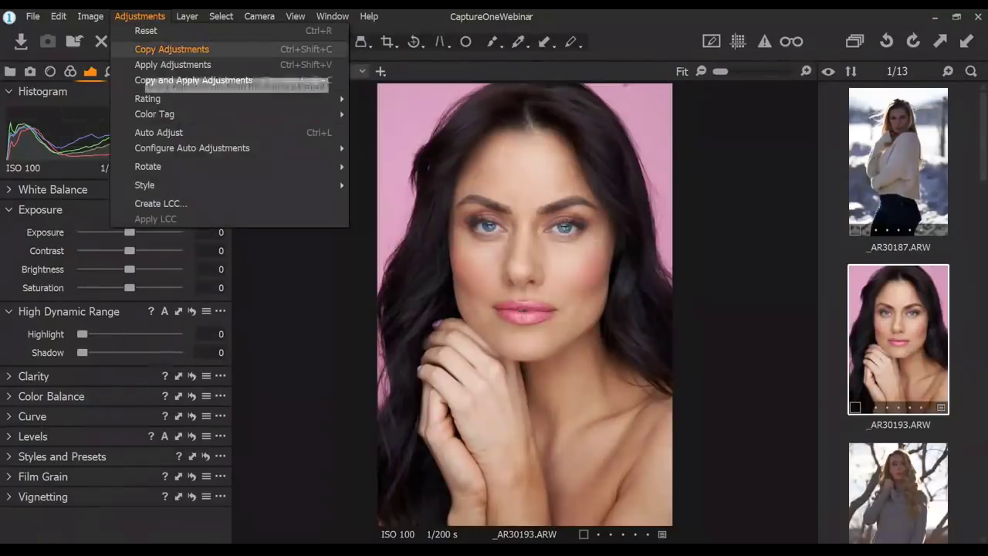
pyautogui.click(171, 50)
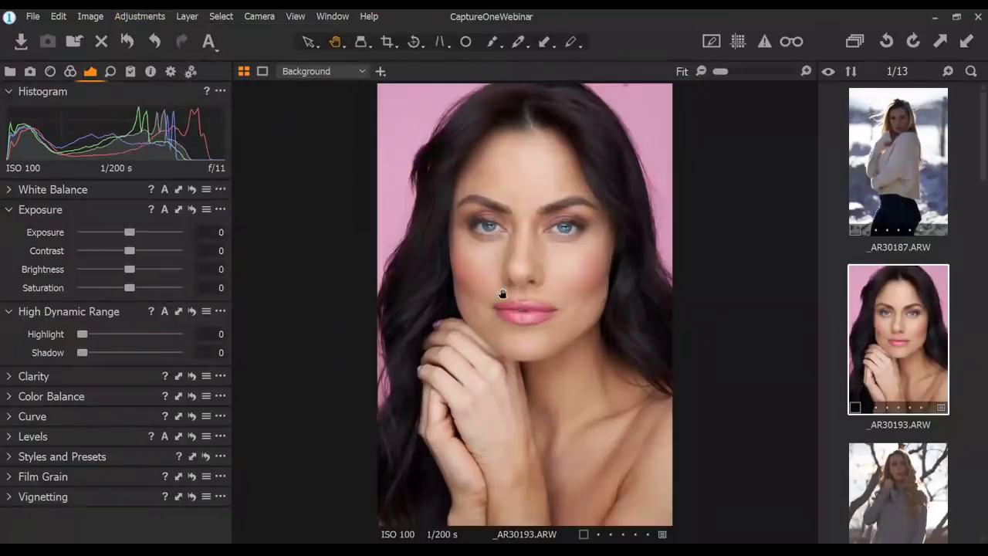
# Try to apply the copied adjustments to _AR30187.ARW and return to _AR30193.ARW
pyautogui.click(911, 176)
pyautogui.click(139, 16)
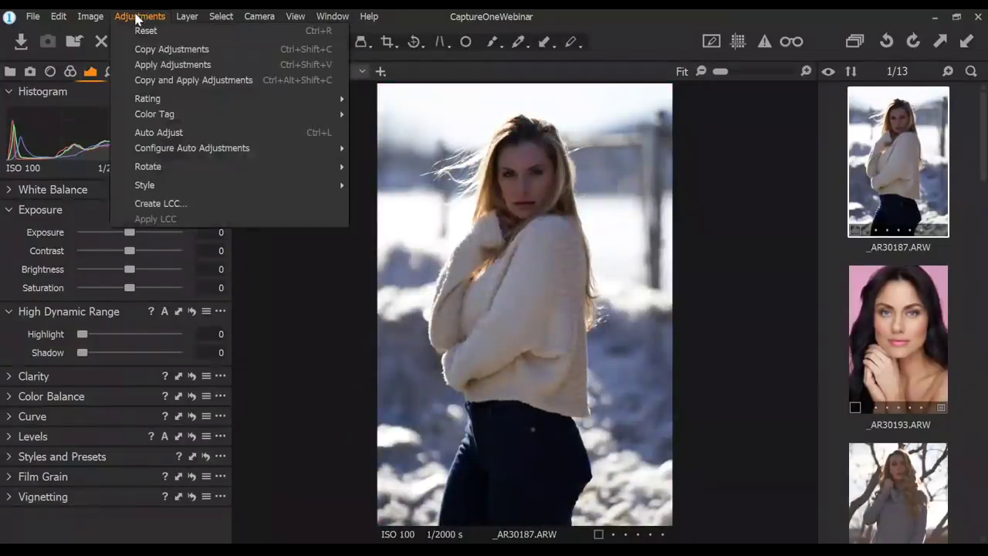
pyautogui.click(172, 65)
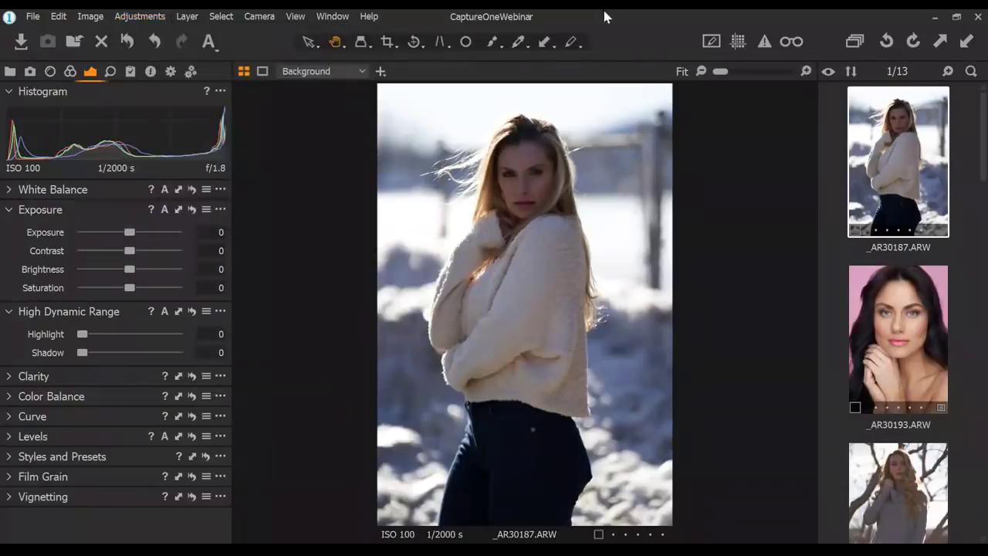
pyautogui.click(912, 327)
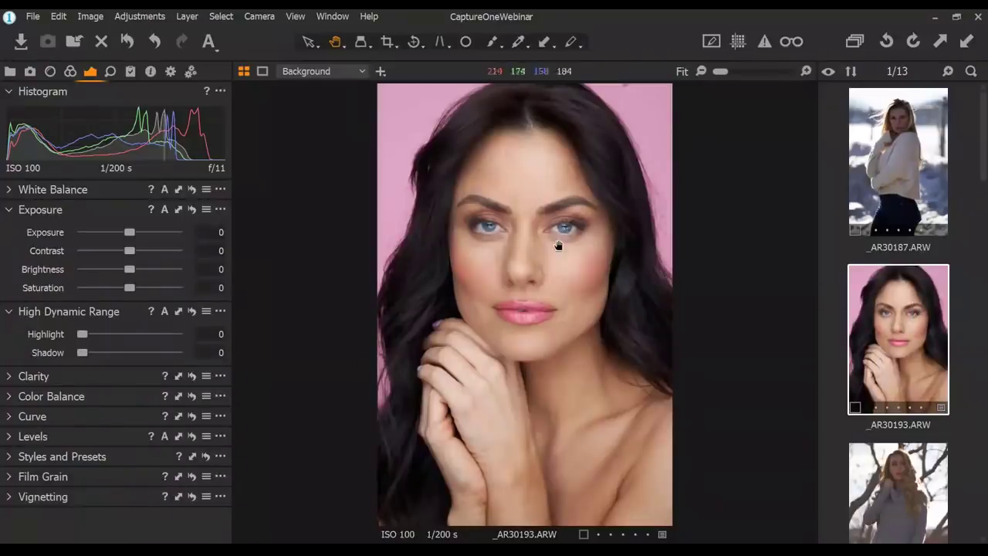
# Examine the eye on the right of the pink-background portrait at magnifications up to 400%, checking the iris, reflections and lashes
pyautogui.moveTo(562, 233); pyautogui.dragTo(606, 224)
pyautogui.scroll(1, 733, 236)
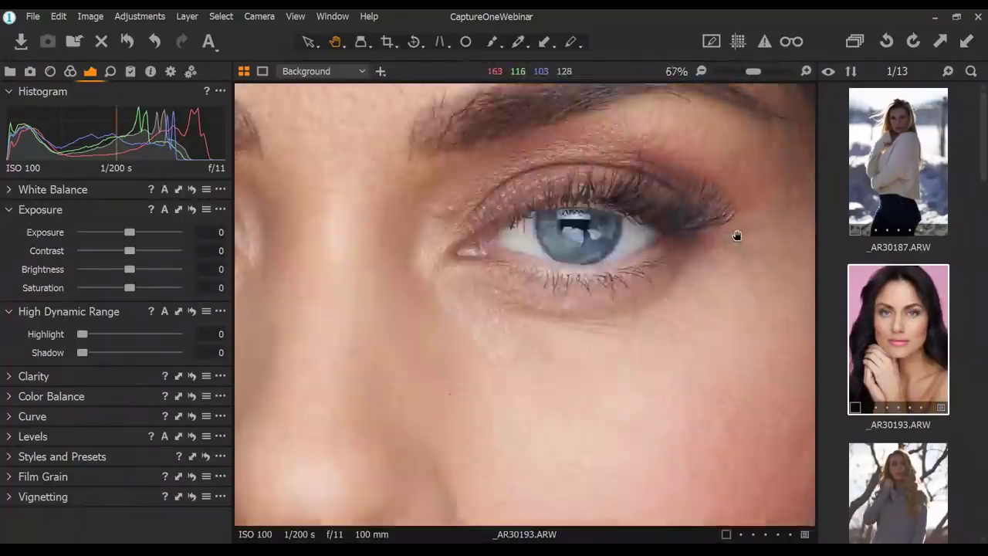
pyautogui.moveTo(735, 178); pyautogui.dragTo(666, 231)
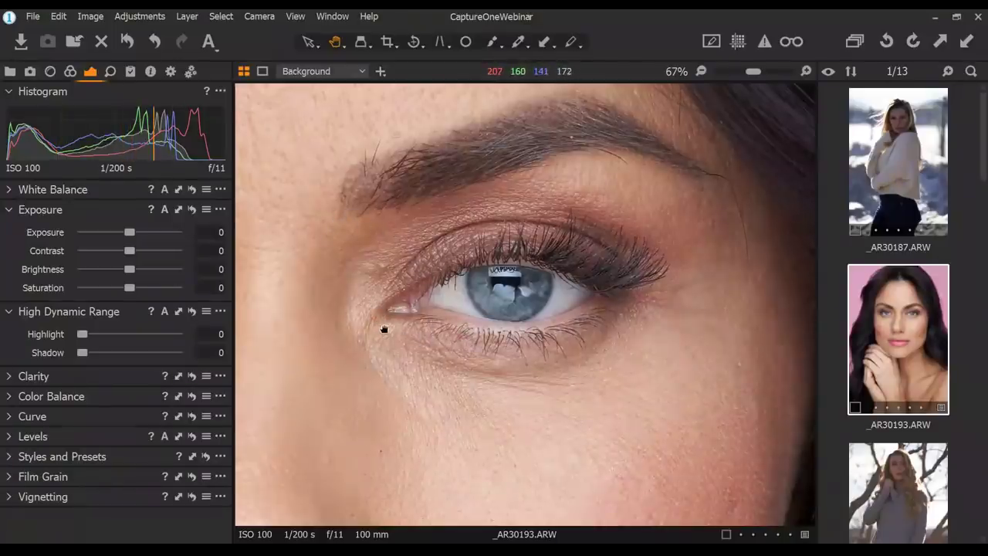
pyautogui.moveTo(386, 328); pyautogui.dragTo(619, 295)
pyautogui.moveTo(518, 310); pyautogui.dragTo(538, 316)
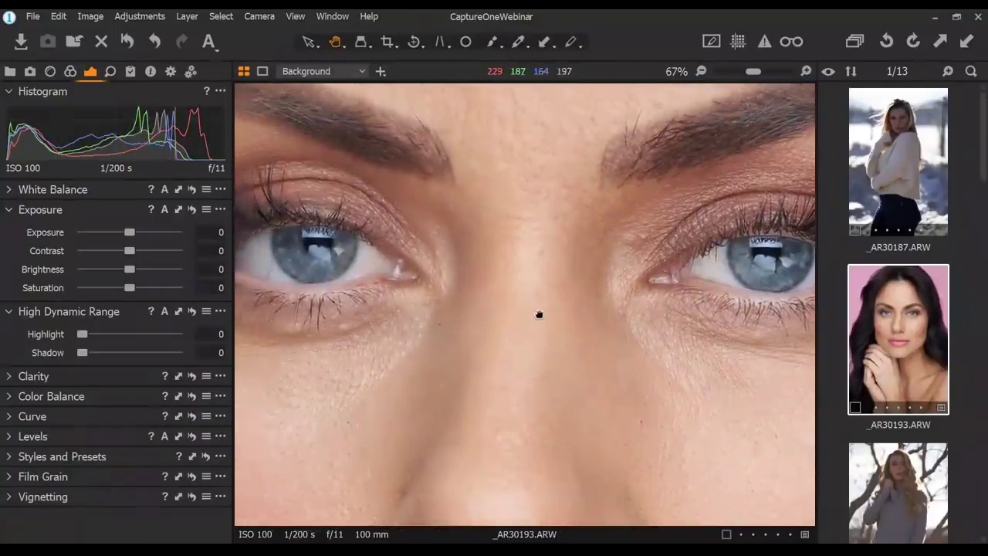
pyautogui.scroll(1, 752, 317)
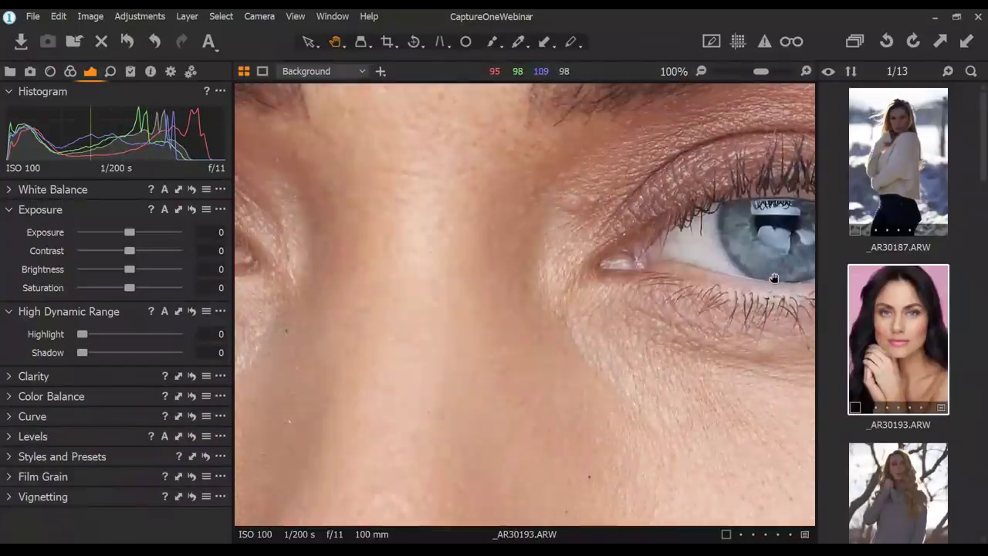
pyautogui.scroll(1, 534, 322)
pyautogui.scroll(2, 633, 338)
pyautogui.scroll(-2, 633, 338)
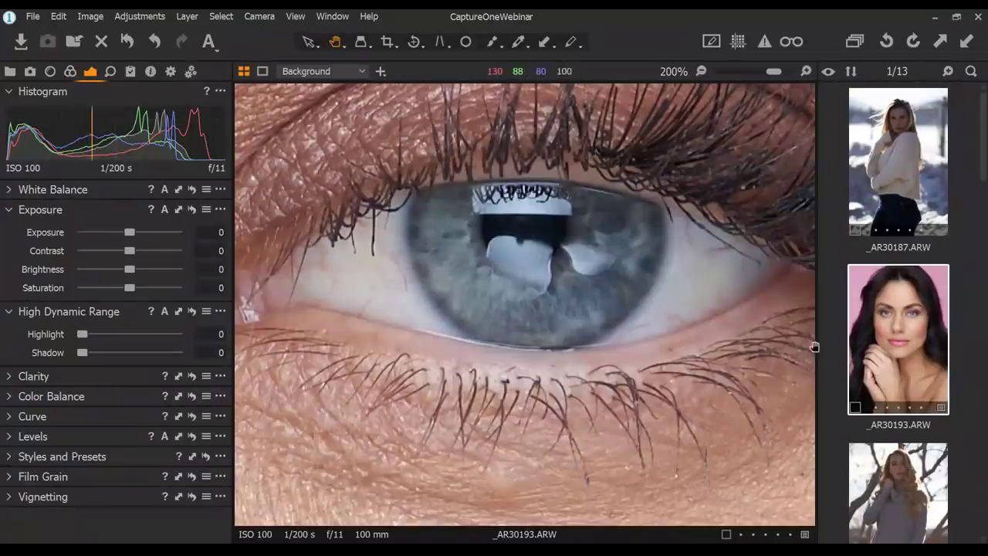
pyautogui.scroll(2, 548, 245)
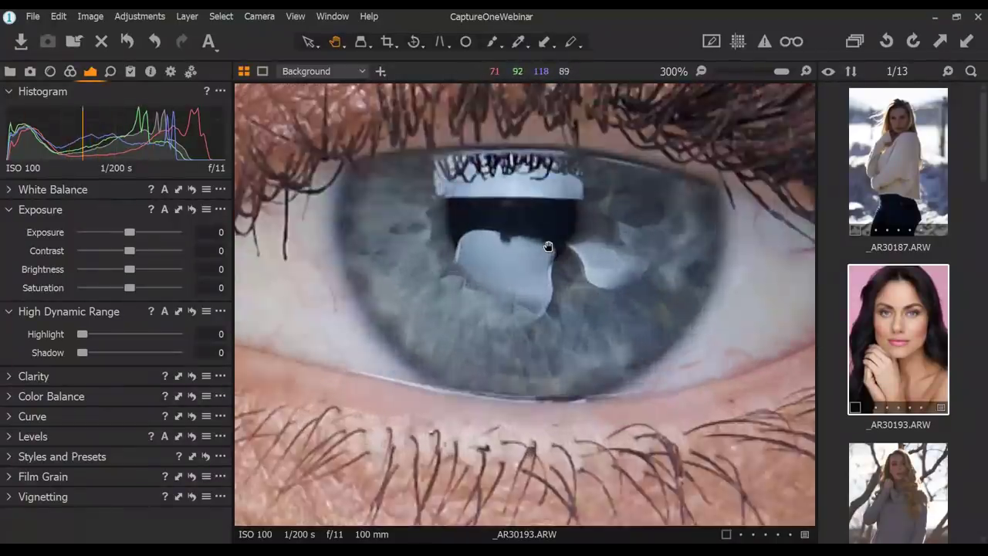
pyautogui.moveTo(546, 242); pyautogui.dragTo(590, 280)
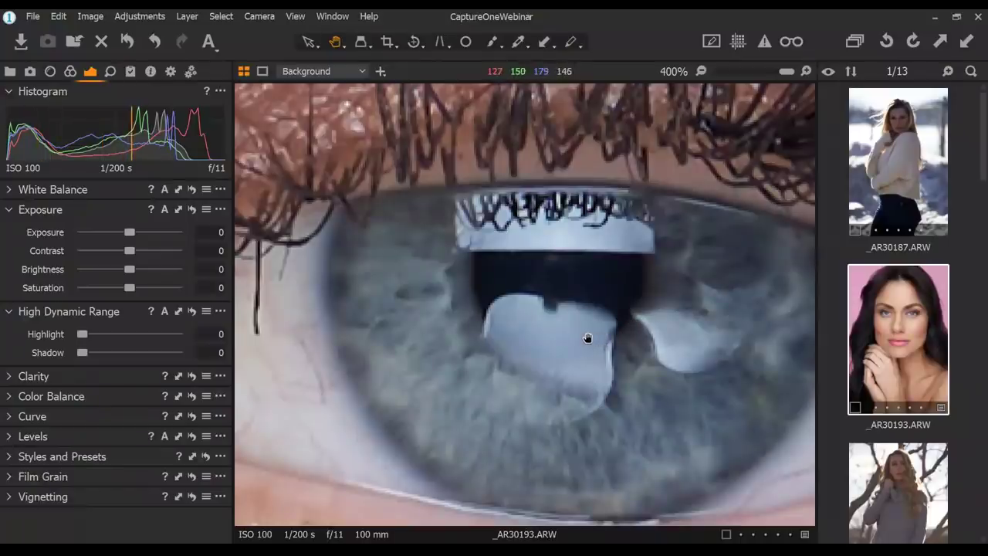
pyautogui.scroll(-3, 588, 290)
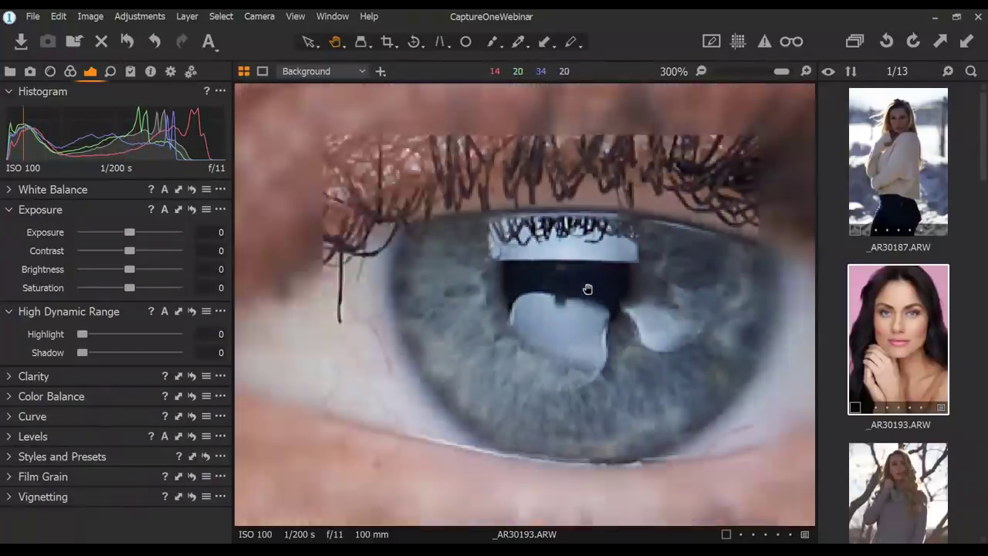
pyautogui.scroll(-1, 691, 270)
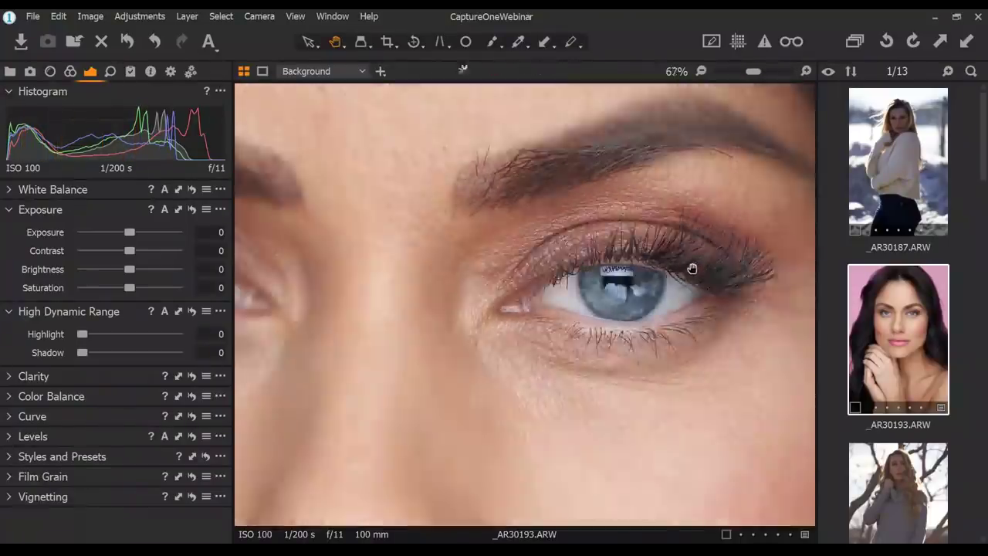
pyautogui.scroll(4, 607, 301)
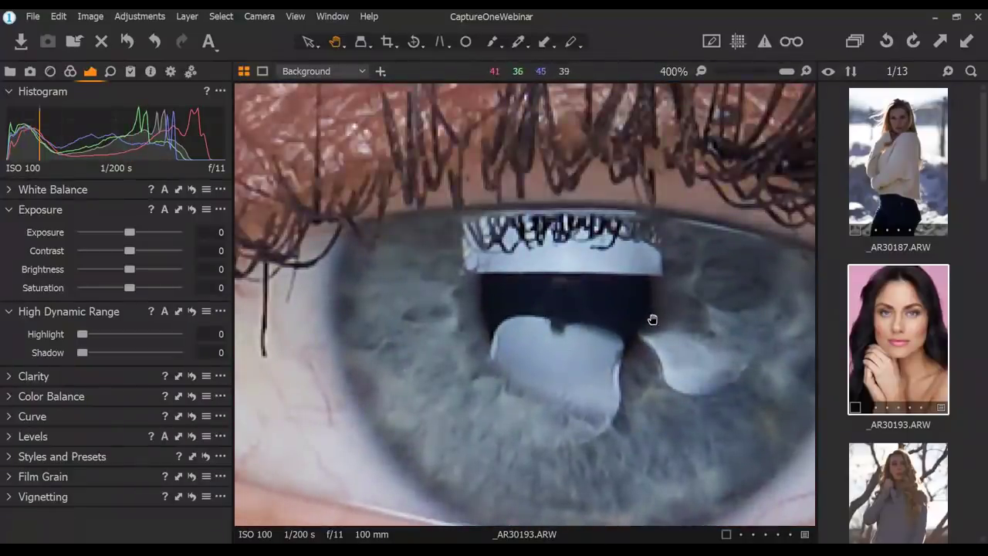
pyautogui.scroll(-3, 609, 289)
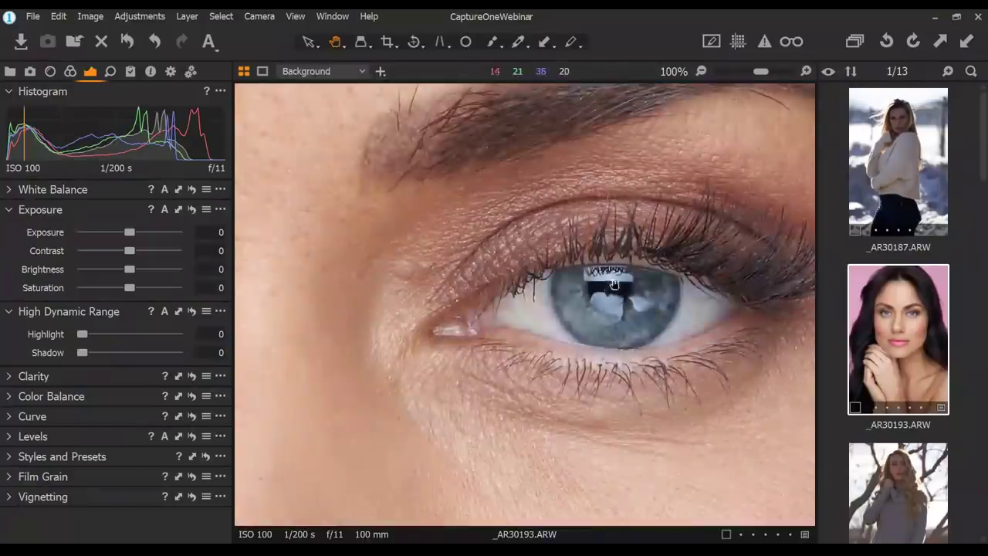
pyautogui.scroll(-1, 610, 286)
pyautogui.scroll(2, 586, 327)
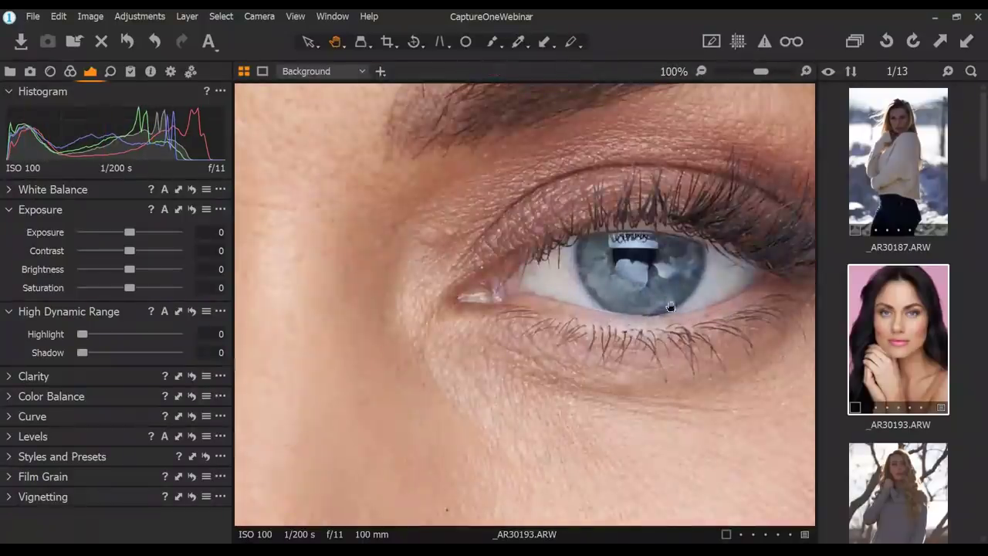
# Inspect the skin texture around both eyes, the nose and the cheeks at up to 200%, and return to the full portrait
pyautogui.moveTo(734, 218); pyautogui.dragTo(609, 278)
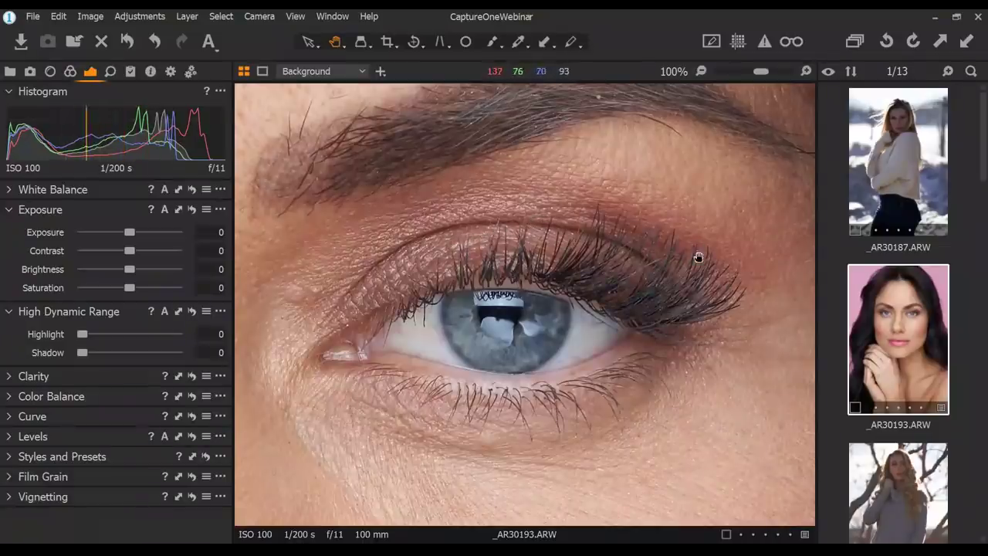
pyautogui.moveTo(729, 360); pyautogui.dragTo(712, 269)
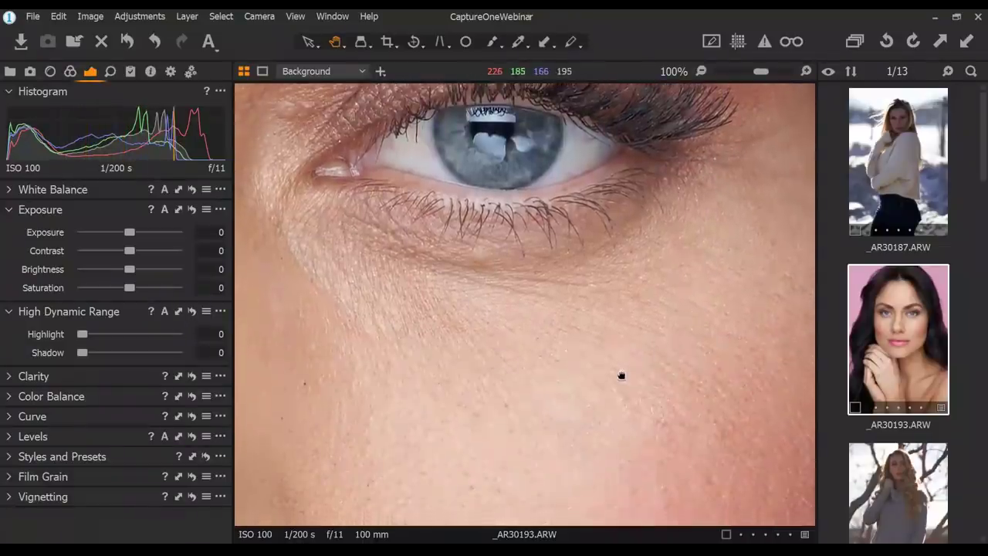
pyautogui.moveTo(622, 375); pyautogui.dragTo(631, 309)
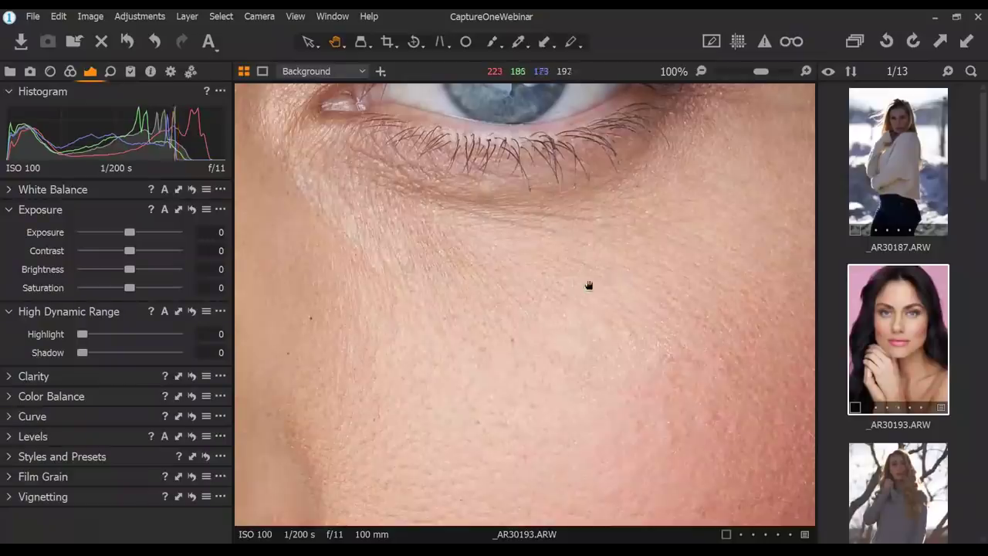
pyautogui.scroll(-3, 540, 278)
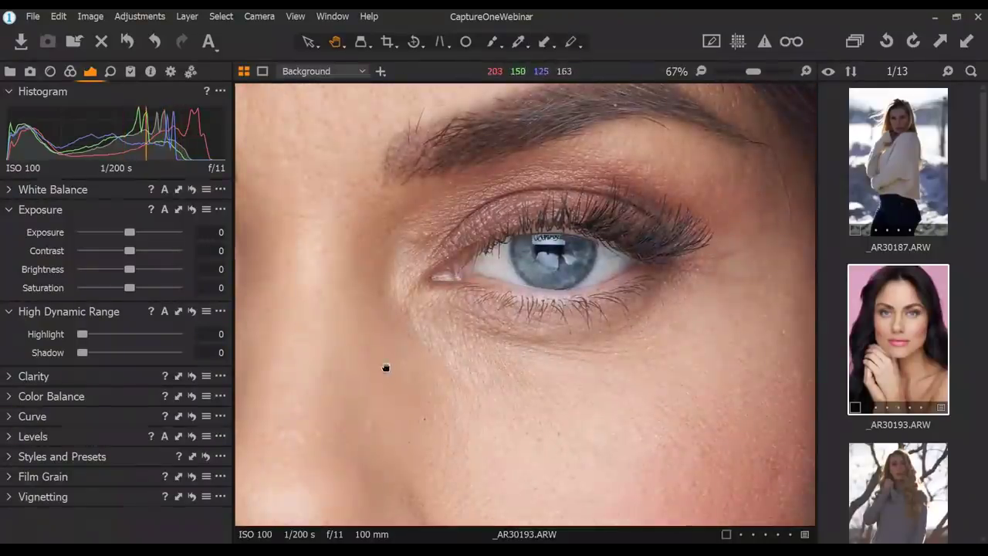
pyautogui.moveTo(386, 368); pyautogui.dragTo(592, 319)
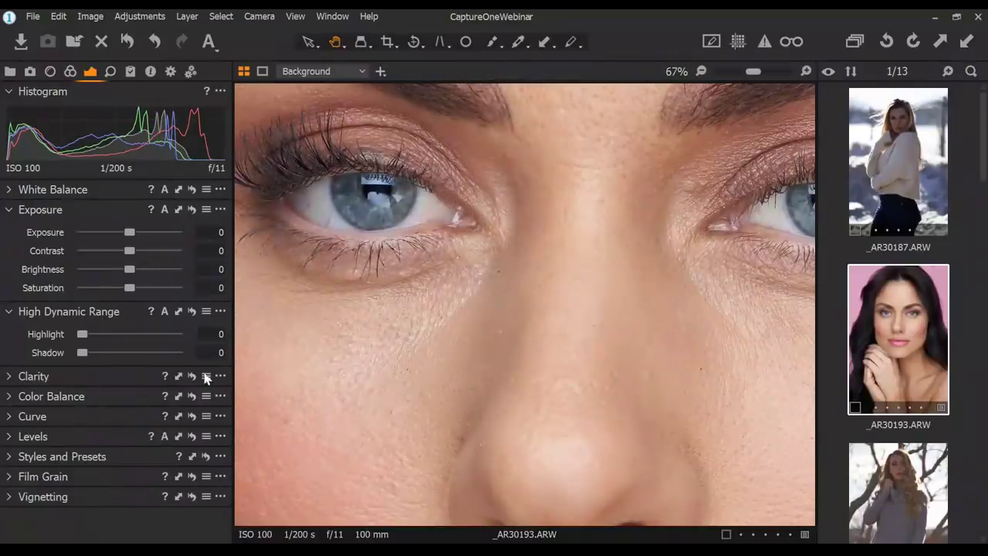
pyautogui.moveTo(390, 269); pyautogui.dragTo(470, 228)
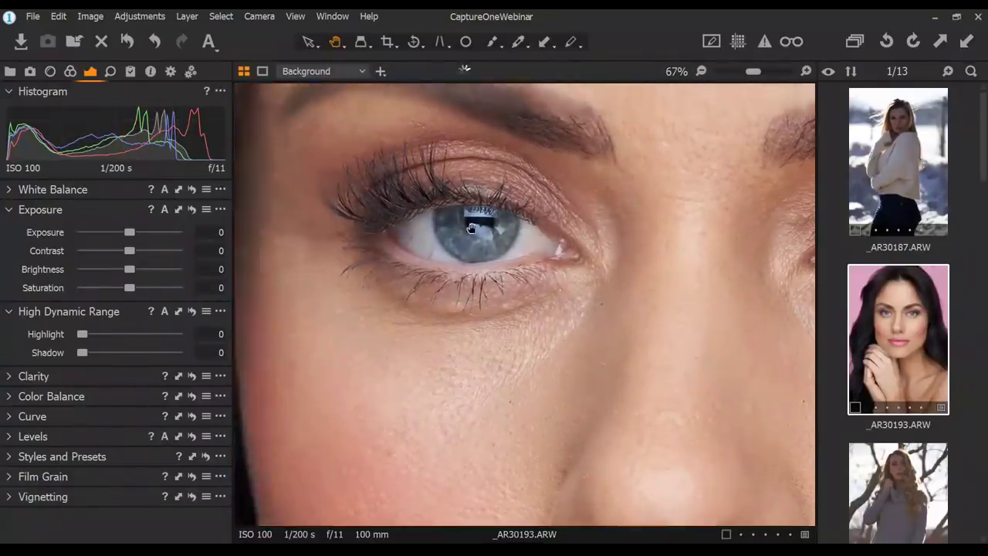
pyautogui.scroll(3, 471, 228)
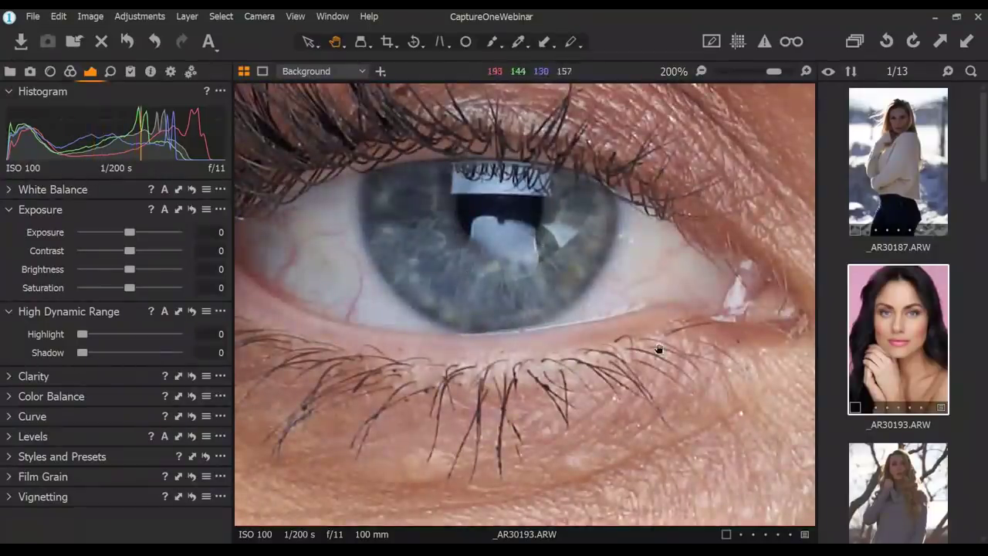
pyautogui.scroll(-2, 658, 348)
pyautogui.moveTo(548, 450); pyautogui.dragTo(482, 327)
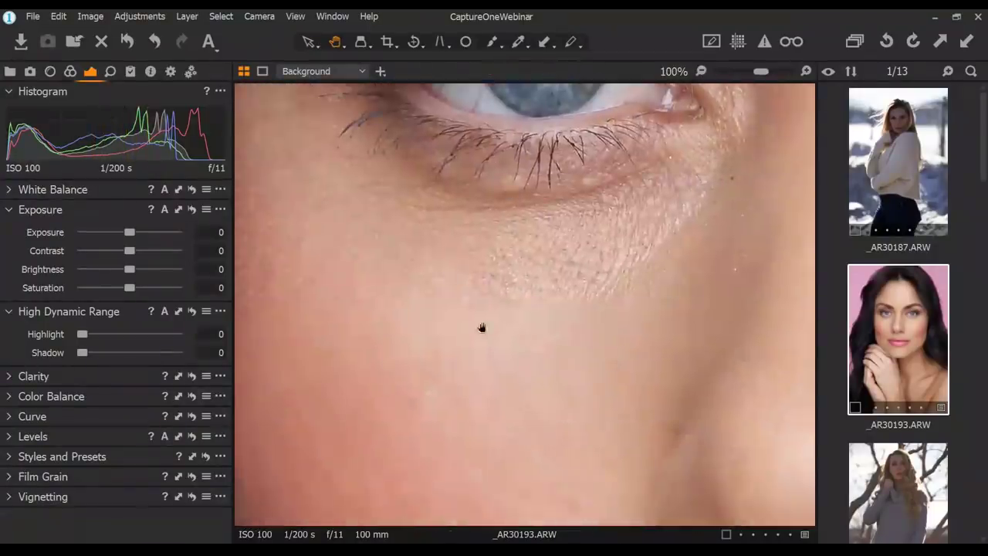
pyautogui.moveTo(463, 364); pyautogui.dragTo(646, 269)
pyautogui.moveTo(710, 216); pyautogui.dragTo(638, 201)
pyautogui.moveTo(703, 175); pyautogui.dragTo(560, 229)
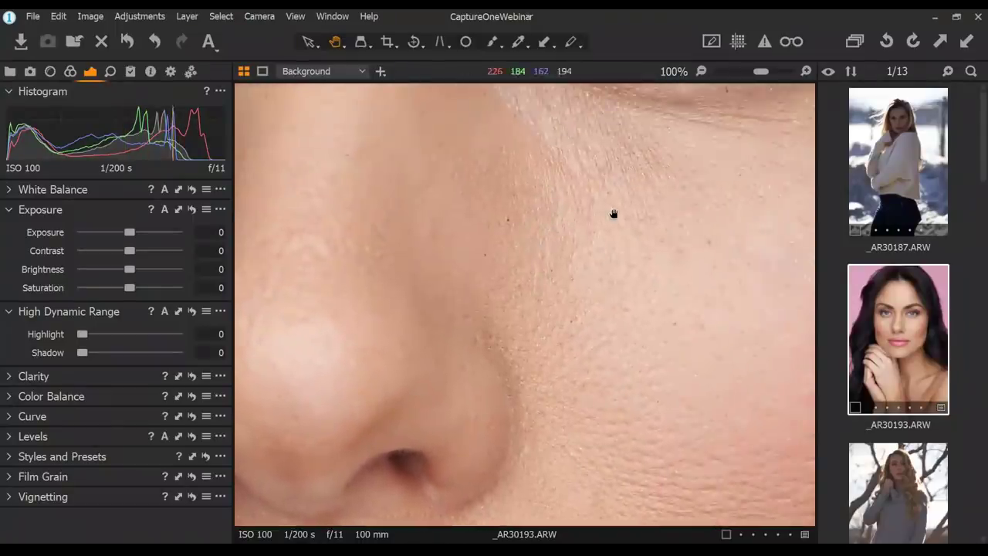
pyautogui.scroll(-4, 610, 214)
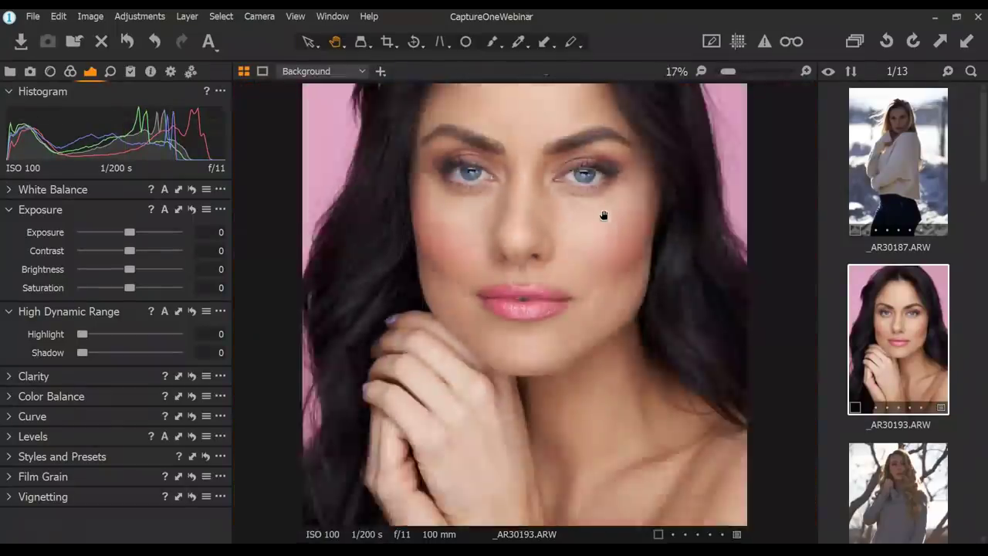
pyautogui.scroll(-1, 603, 216)
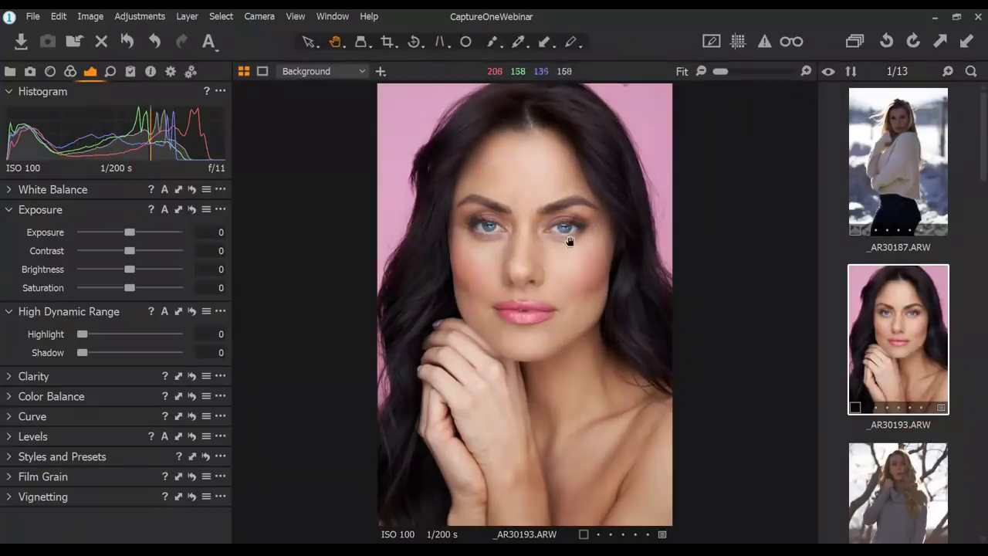
# Circle four small skin spots beside the nose and on the cheek at 100% with freehand annotations, and undo them
pyautogui.scroll(4, 564, 242)
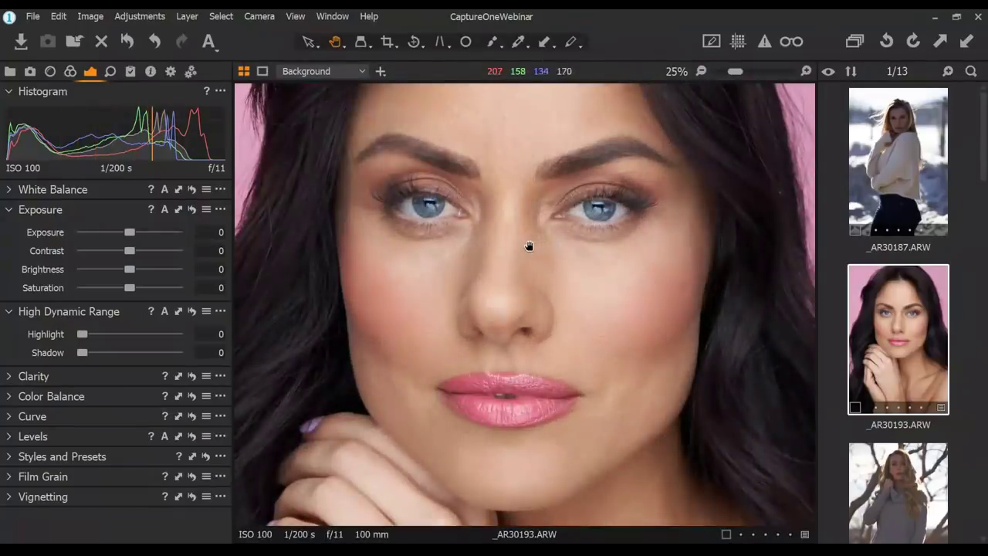
pyautogui.scroll(2, 582, 286)
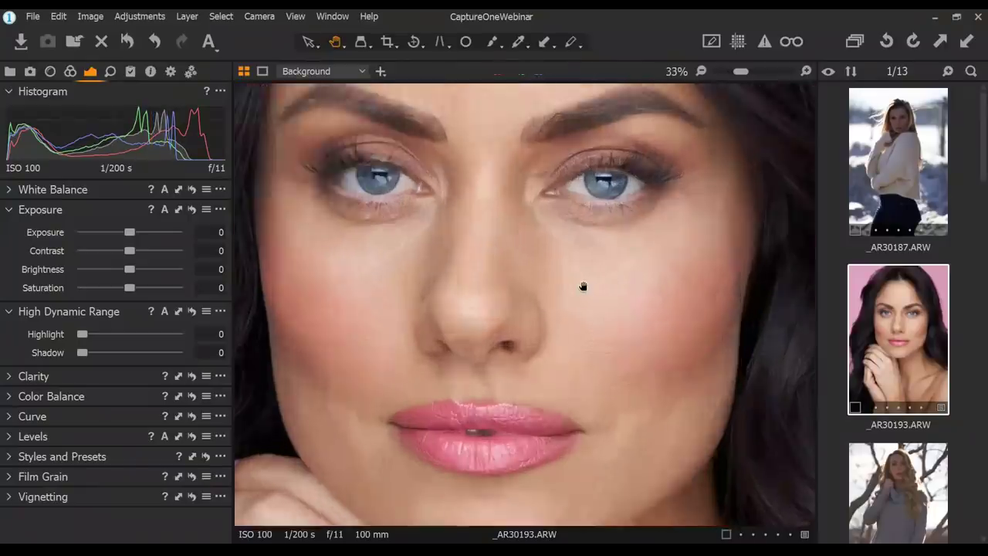
pyautogui.scroll(1, 571, 286)
pyautogui.scroll(1, 528, 260)
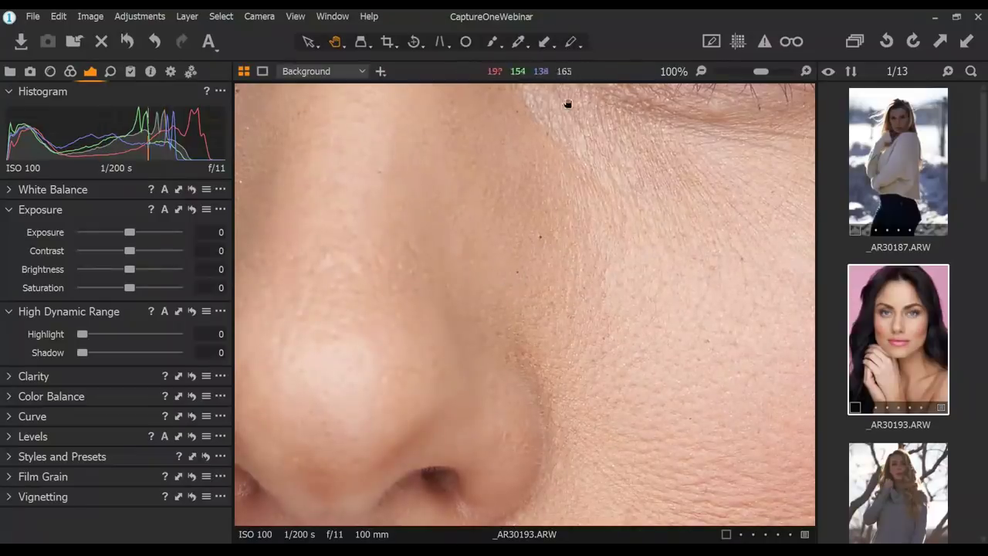
pyautogui.click(570, 43)
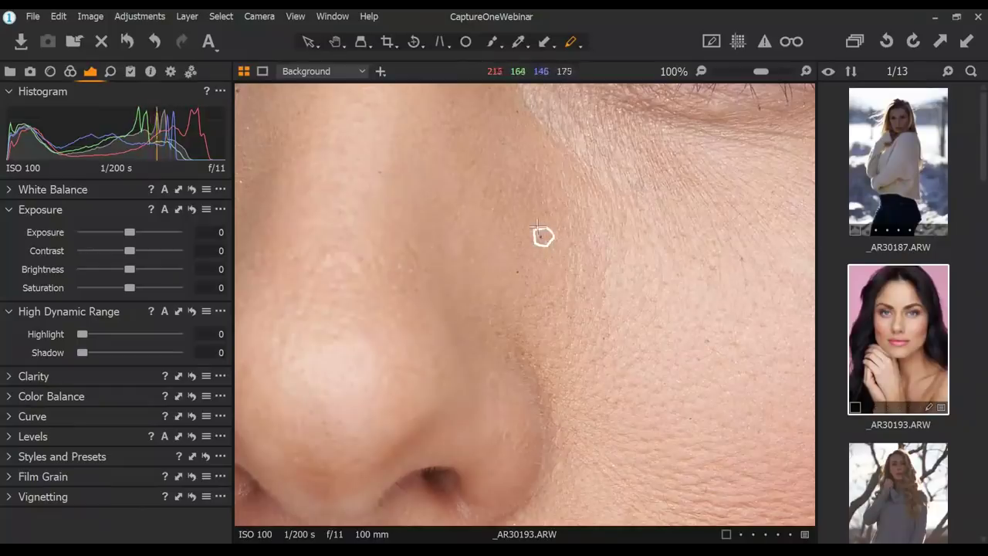
pyautogui.click(518, 272)
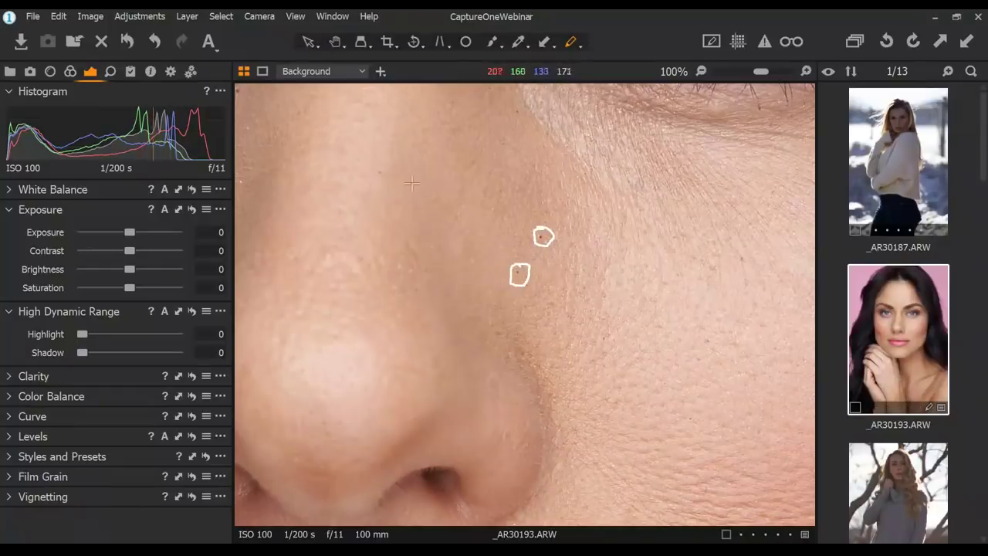
pyautogui.click(384, 172)
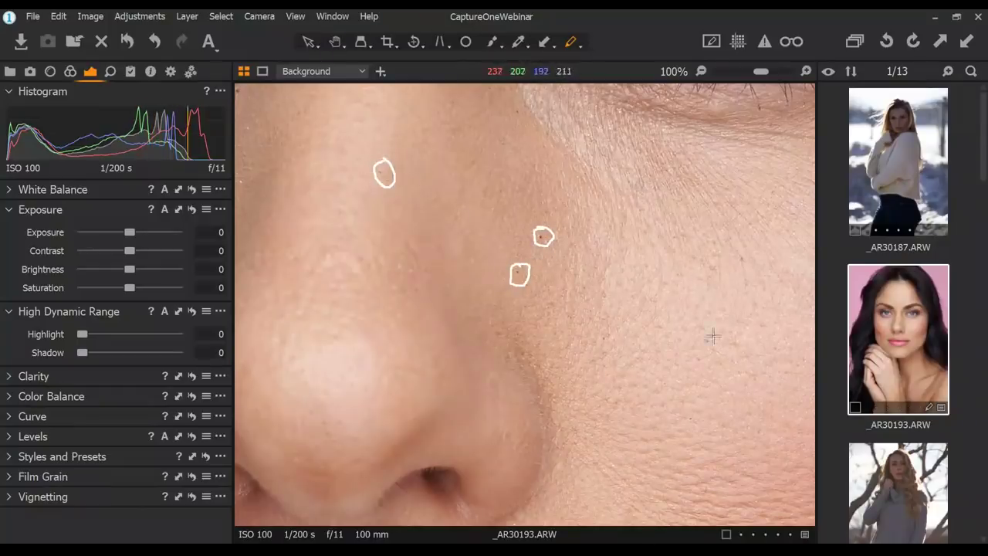
pyautogui.click(746, 259)
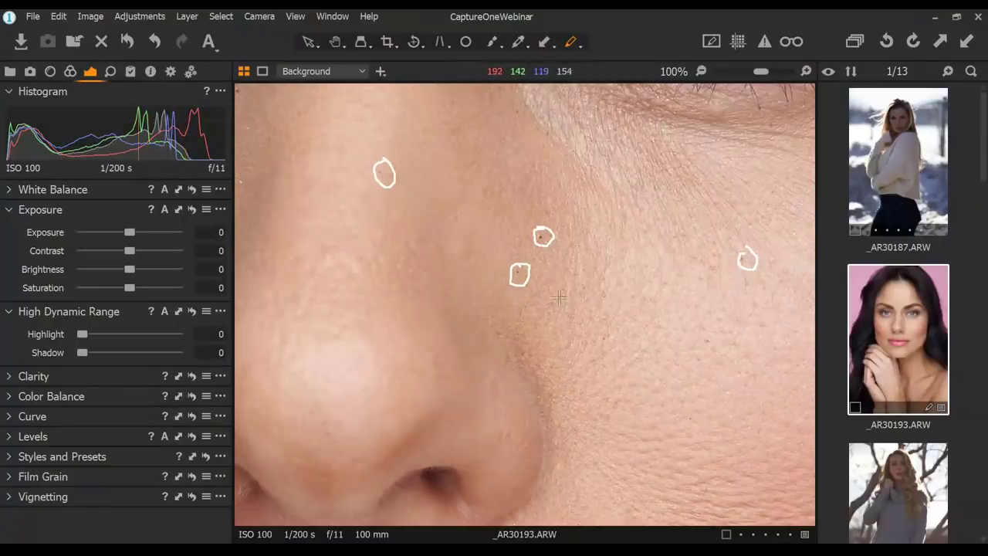
pyautogui.hotkey('ctrl', '0')
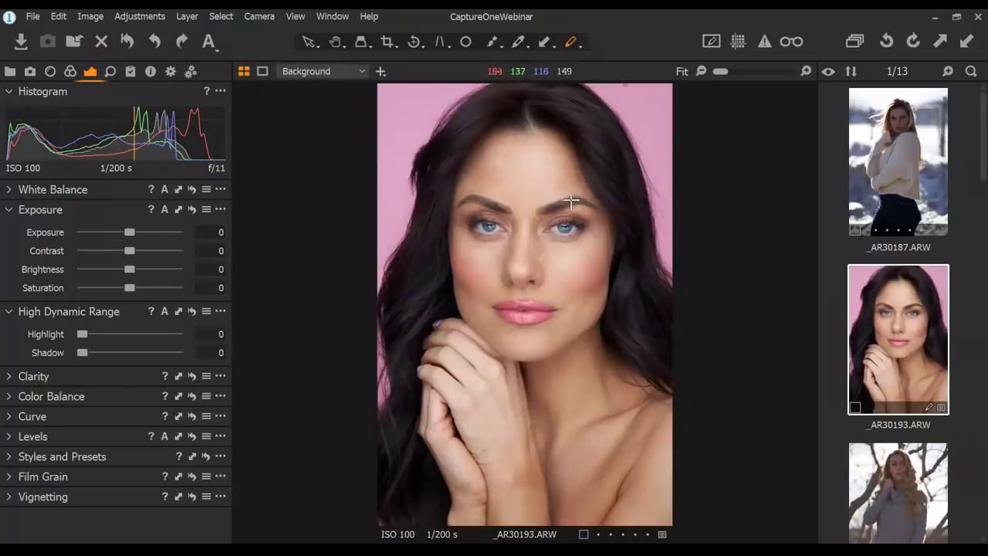
# Check the face at 33% and 25%, return to the full portrait, and look through the following session thumbnails
pyautogui.scroll(3, 573, 261)
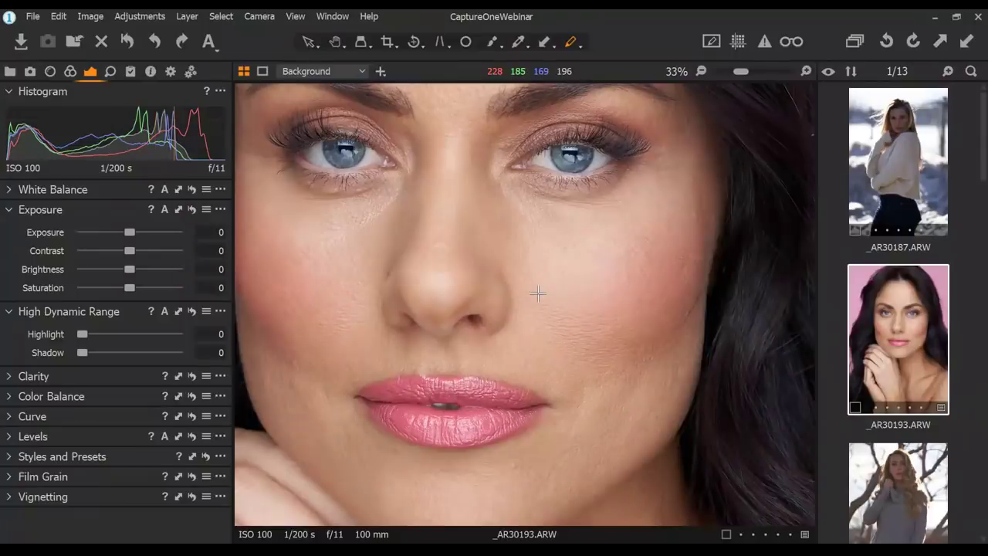
pyautogui.scroll(-1, 484, 243)
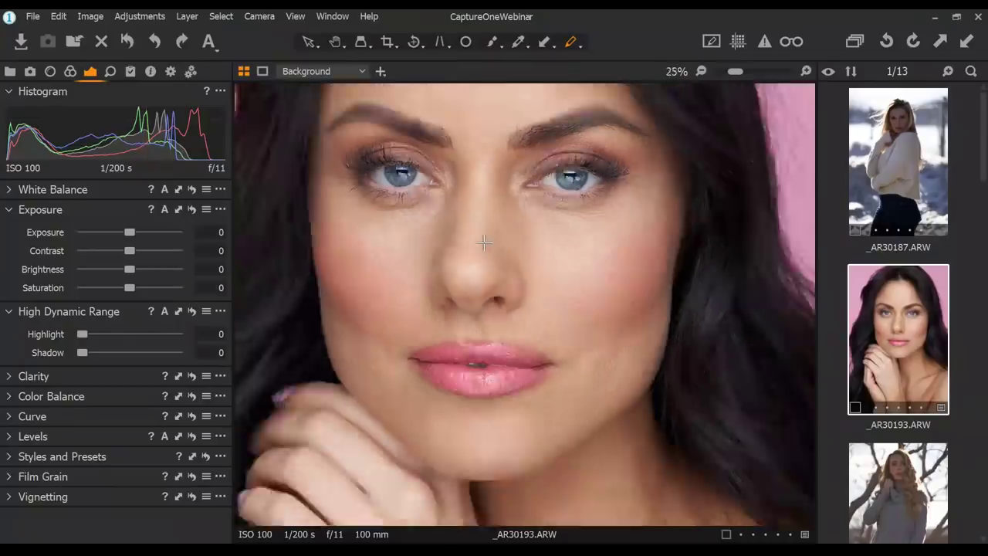
pyautogui.scroll(-1, 483, 243)
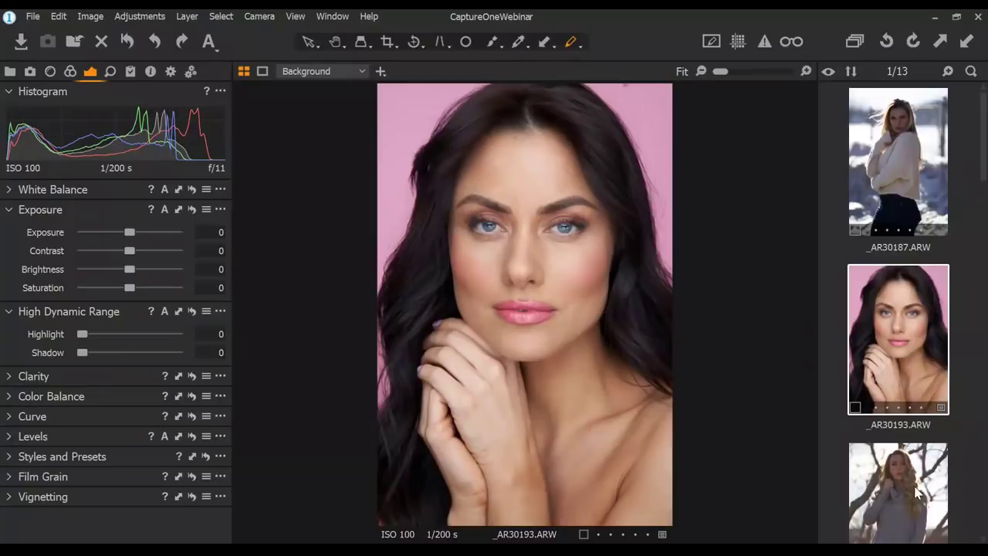
pyautogui.scroll(-5, 924, 341)
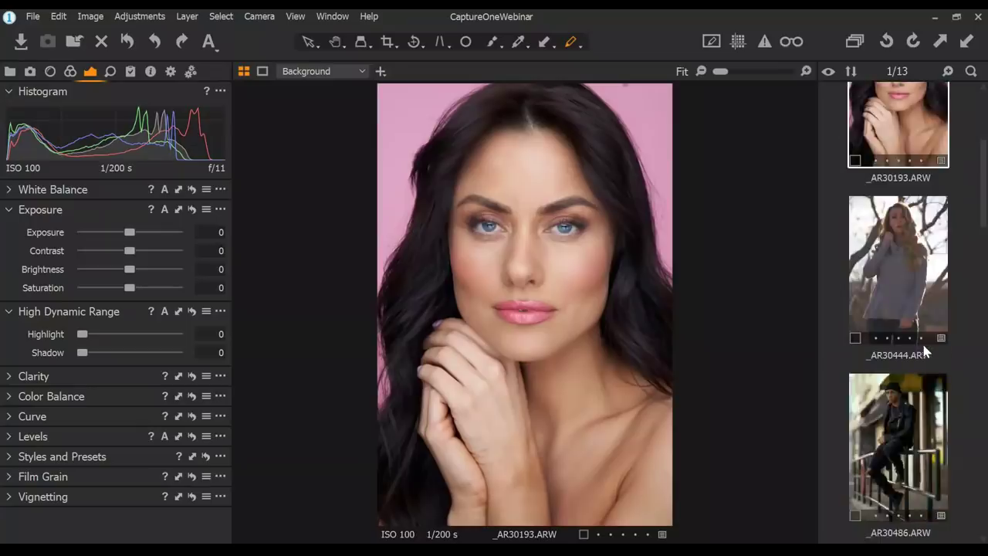
# Adjust the red channel Levels of _AR37853.ARW to shadow 4, midtone -0.06 and highlight 248
pyautogui.scroll(-2, 895, 393)
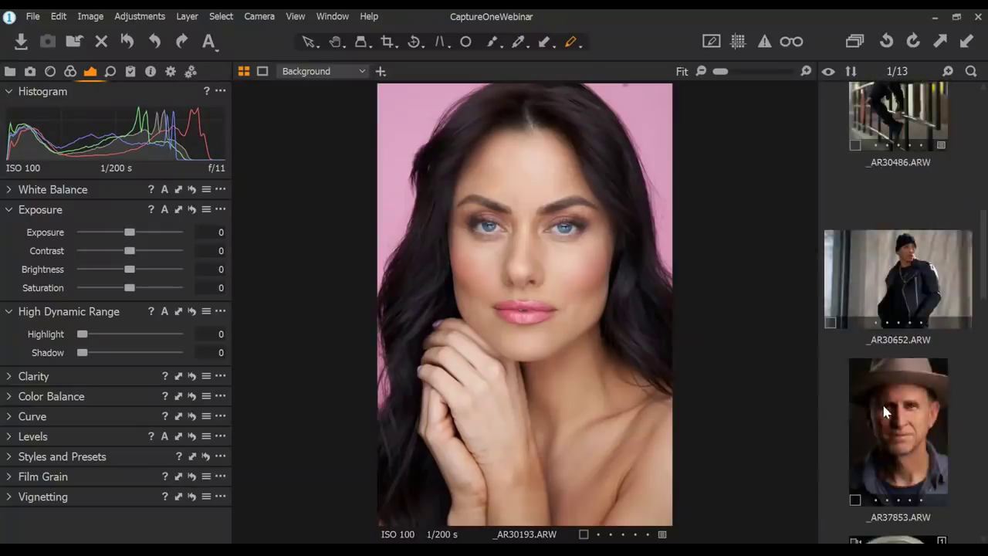
pyautogui.click(882, 401)
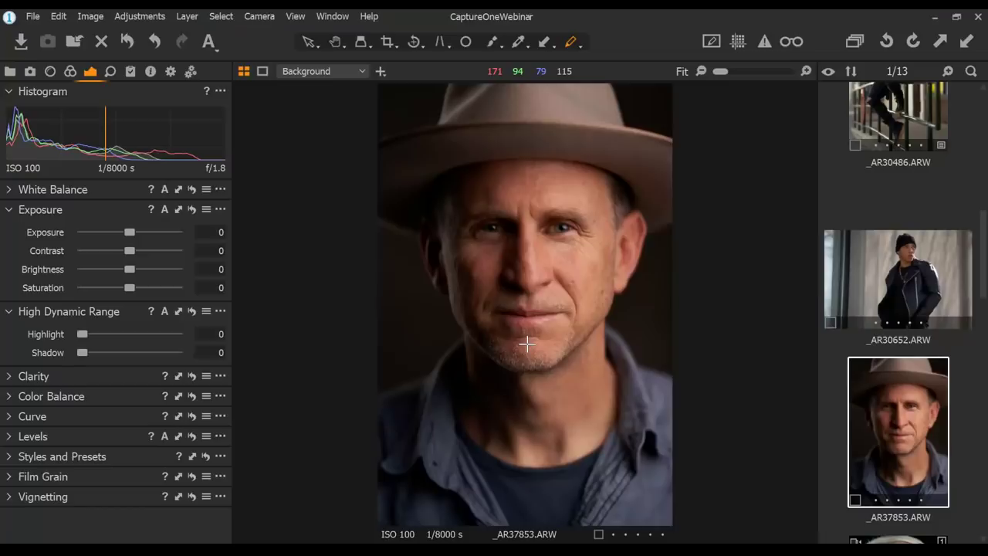
pyautogui.click(11, 437)
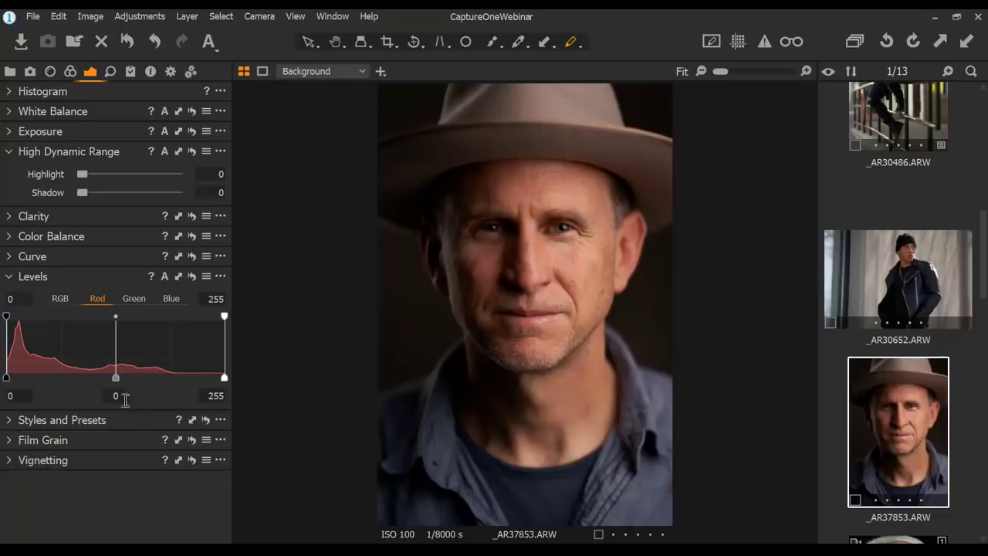
pyautogui.moveTo(116, 381)
pyautogui.mouseDown()
pyautogui.moveTo(40, 375)
pyautogui.moveTo(149, 377)
pyautogui.moveTo(123, 374)
pyautogui.mouseUp()
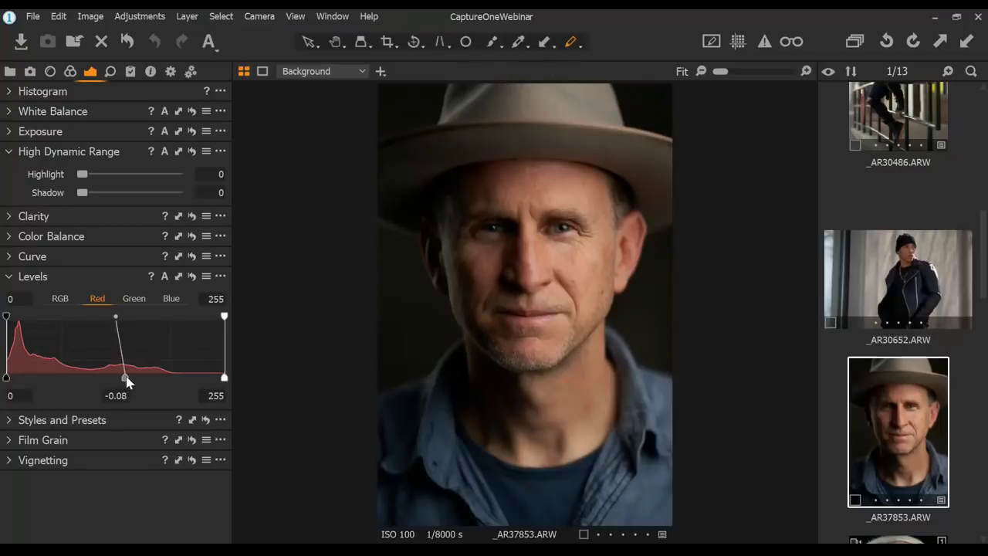
pyautogui.moveTo(127, 377); pyautogui.dragTo(124, 377)
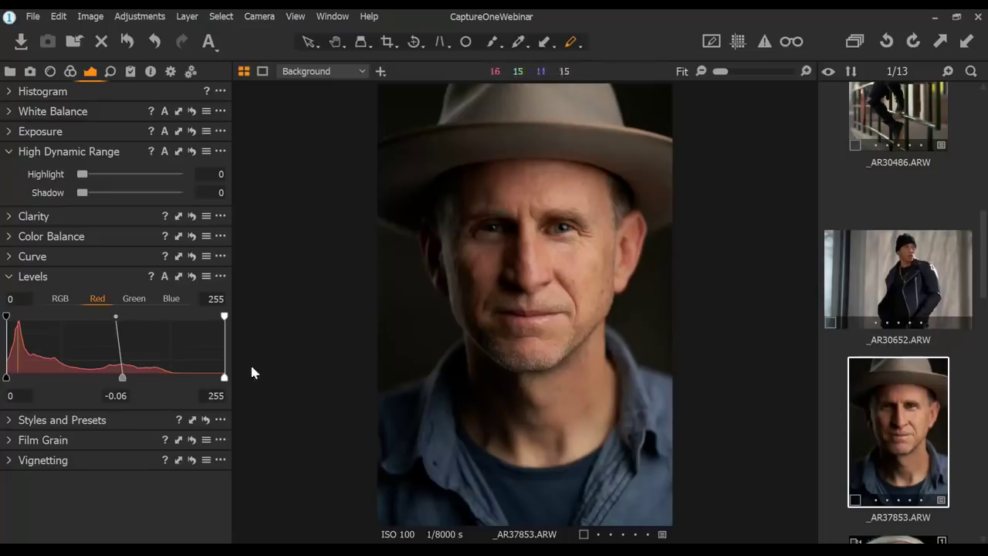
pyautogui.moveTo(224, 377)
pyautogui.mouseDown()
pyautogui.moveTo(213, 380)
pyautogui.moveTo(232, 372)
pyautogui.moveTo(222, 383)
pyautogui.mouseUp()
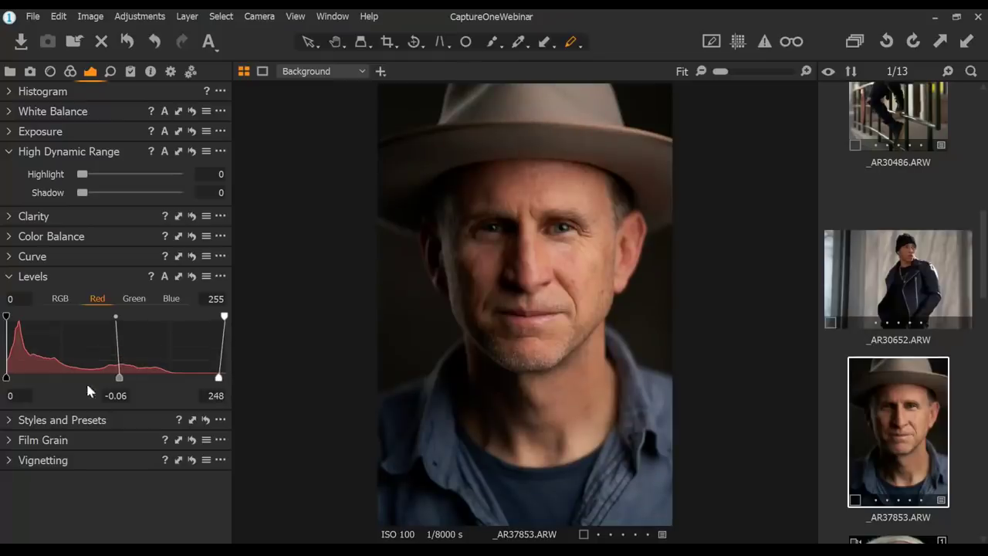
pyautogui.moveTo(13, 378); pyautogui.dragTo(11, 385)
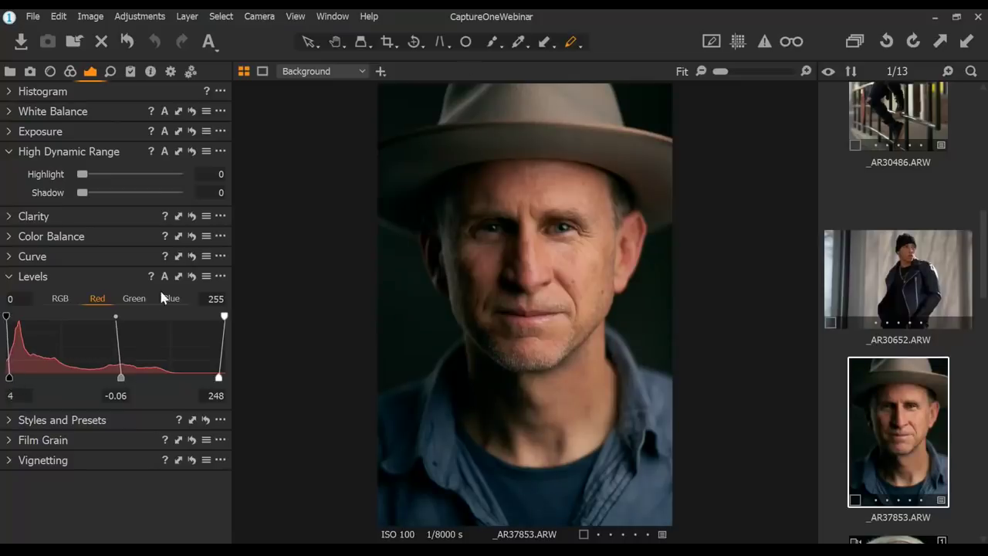
# Fine-tune the midtone and shadow points of the green channel Levels on the hat portrait
pyautogui.click(135, 299)
pyautogui.moveTo(118, 383); pyautogui.dragTo(116, 378)
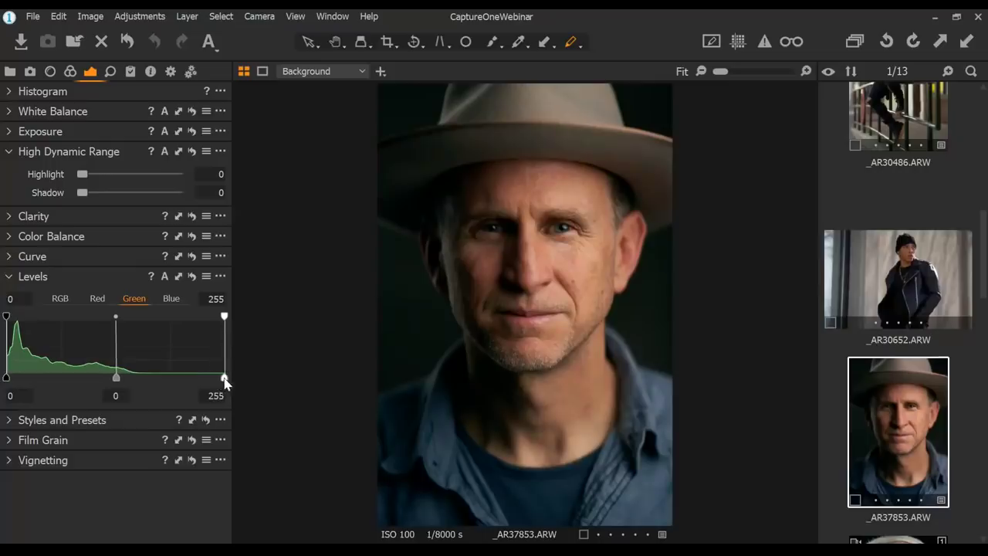
pyautogui.moveTo(6, 380)
pyautogui.mouseDown()
pyautogui.moveTo(16, 378)
pyautogui.moveTo(6, 378)
pyautogui.mouseUp()
pyautogui.moveTo(7, 316); pyautogui.dragTo(2, 321)
# Set the blue channel Levels midtone to about 0.01 and fine-tune its highlight and shadow points
pyautogui.click(171, 298)
pyautogui.moveTo(118, 386); pyautogui.dragTo(115, 382)
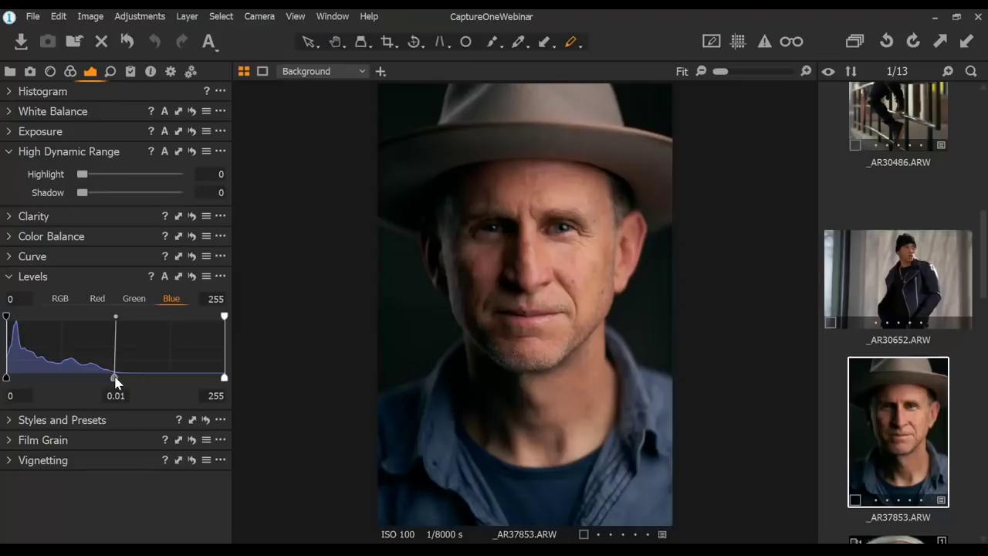
pyautogui.moveTo(224, 378)
pyautogui.mouseDown()
pyautogui.moveTo(216, 378)
pyautogui.moveTo(225, 378)
pyautogui.mouseUp()
pyautogui.moveTo(6, 378); pyautogui.dragTo(2, 378)
pyautogui.moveTo(9, 317); pyautogui.dragTo(2, 320)
# Tint the shadows of the hat portrait slightly toward orange with Color Balance
pyautogui.click(16, 238)
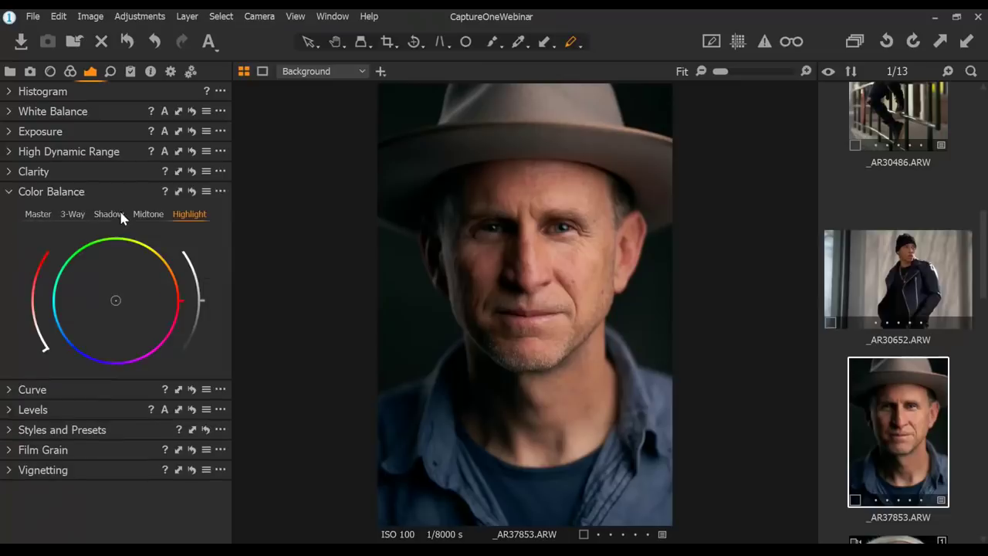
pyautogui.click(147, 215)
pyautogui.moveTo(114, 302)
pyautogui.mouseDown()
pyautogui.moveTo(111, 313)
pyautogui.moveTo(126, 297)
pyautogui.mouseUp()
pyautogui.click(112, 216)
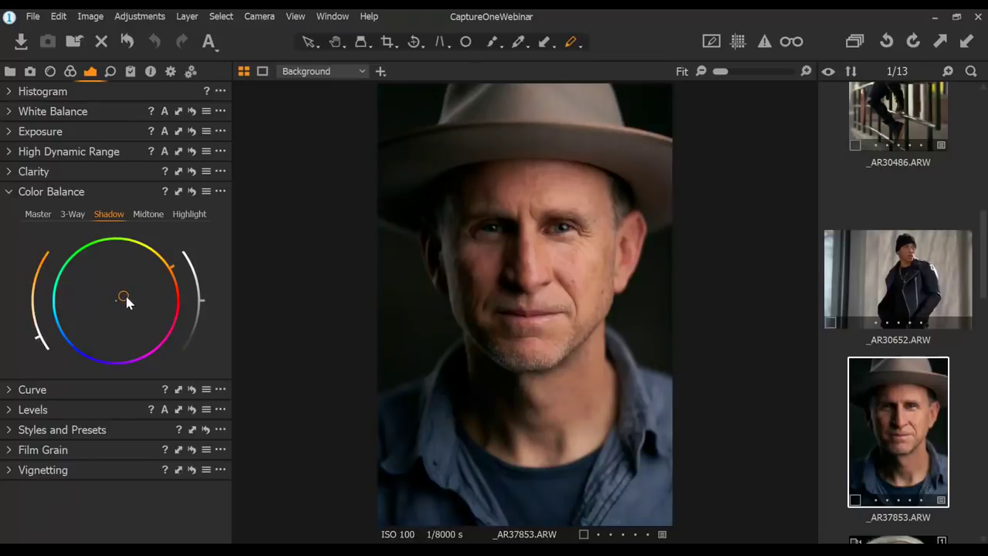
# Fine-tune the highlight tint of the hat portrait and shift its overall Master color balance slightly toward blue
pyautogui.click(185, 216)
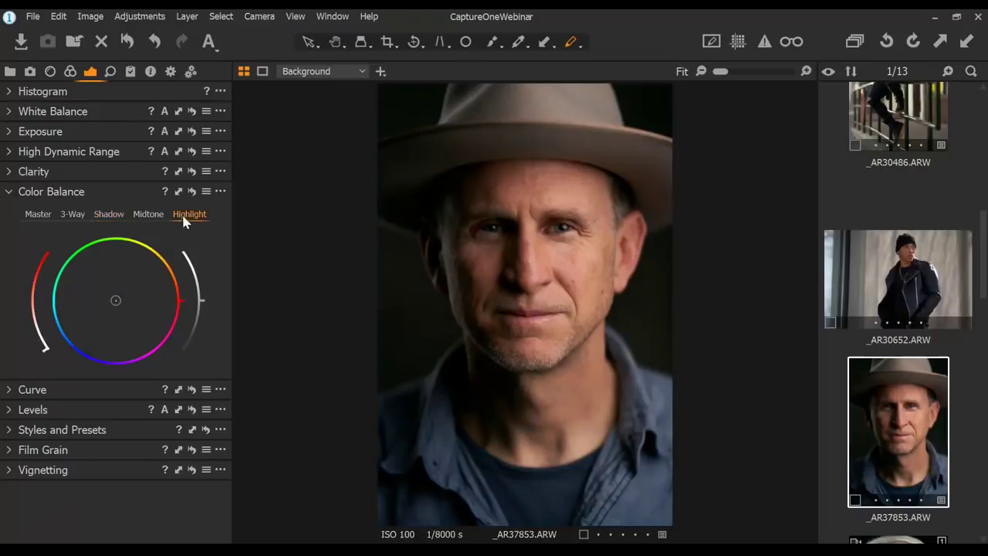
pyautogui.moveTo(123, 300); pyautogui.dragTo(116, 294)
pyautogui.click(46, 213)
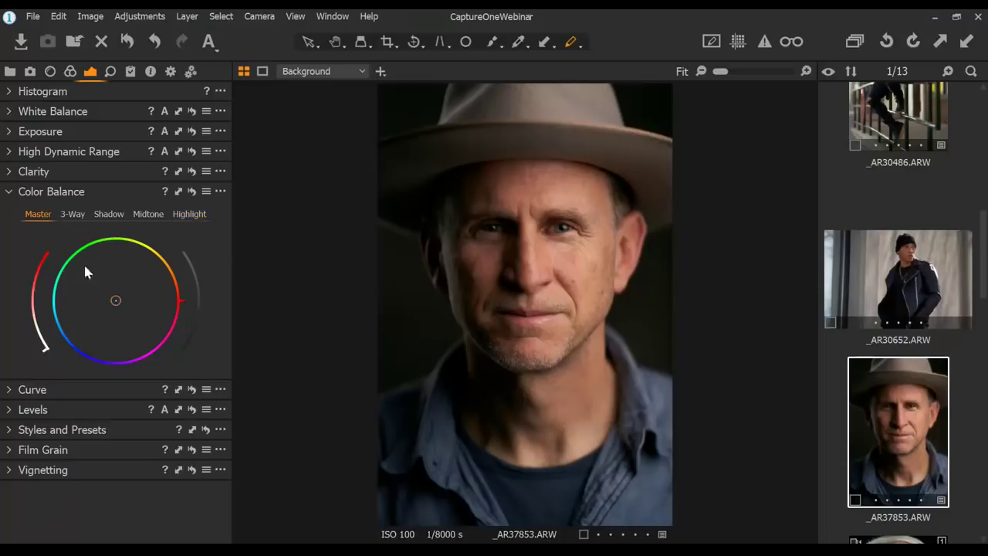
pyautogui.moveTo(119, 300)
pyautogui.mouseDown()
pyautogui.moveTo(104, 311)
pyautogui.moveTo(112, 305)
pyautogui.mouseUp()
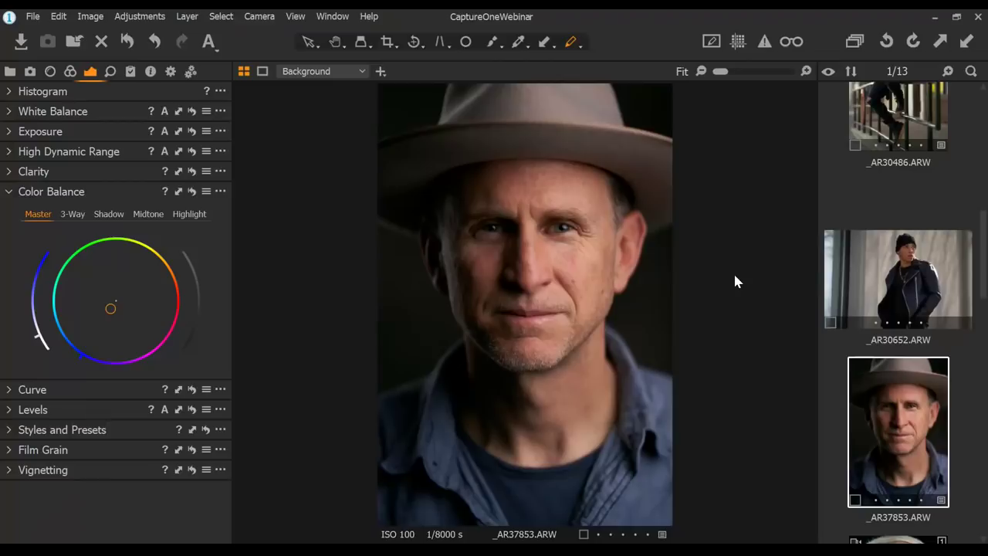
# Show variants 1 and 2 of _AR37899.ARW side by side with the Pan tool active
pyautogui.scroll(-4, 962, 289)
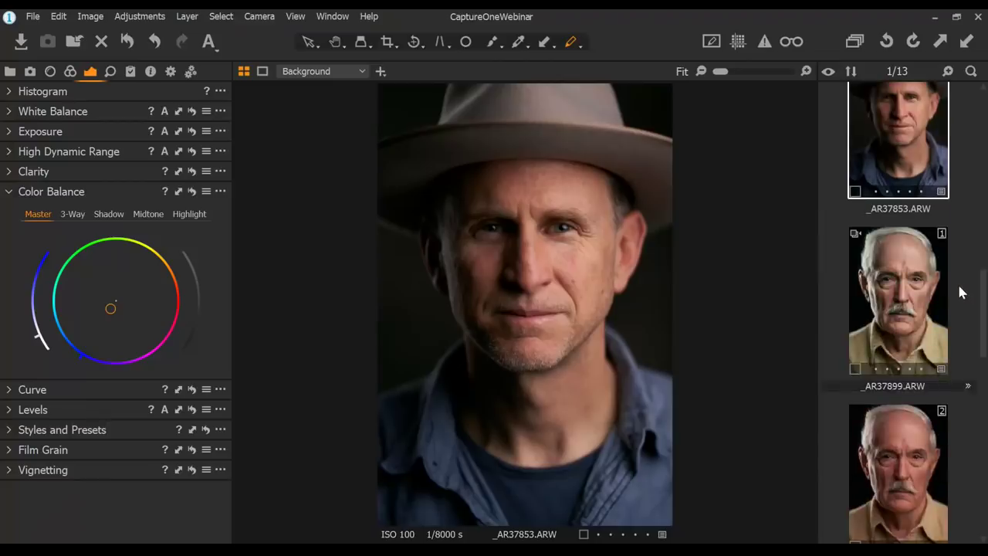
pyautogui.scroll(-3, 961, 289)
pyautogui.click(910, 207)
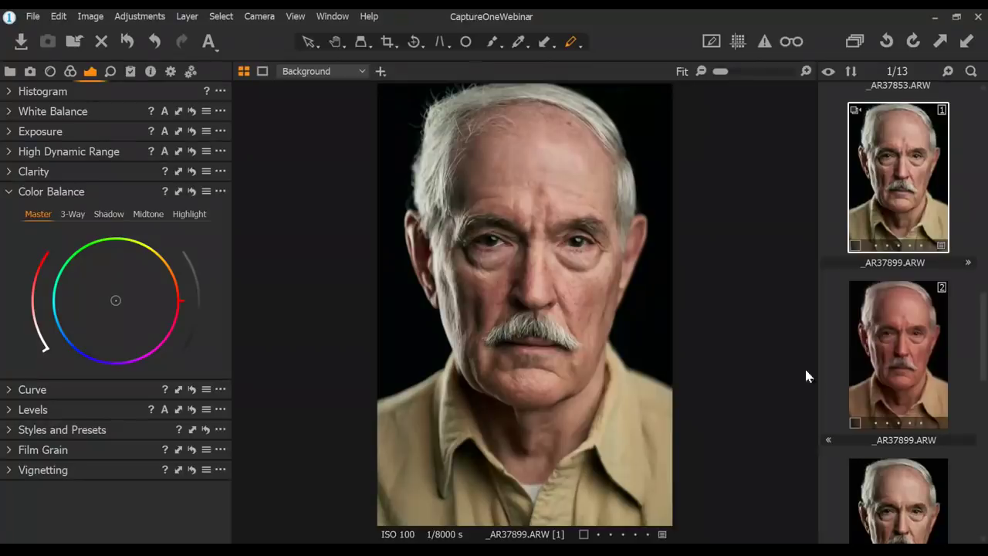
pyautogui.click(334, 41)
pyautogui.click(880, 339)
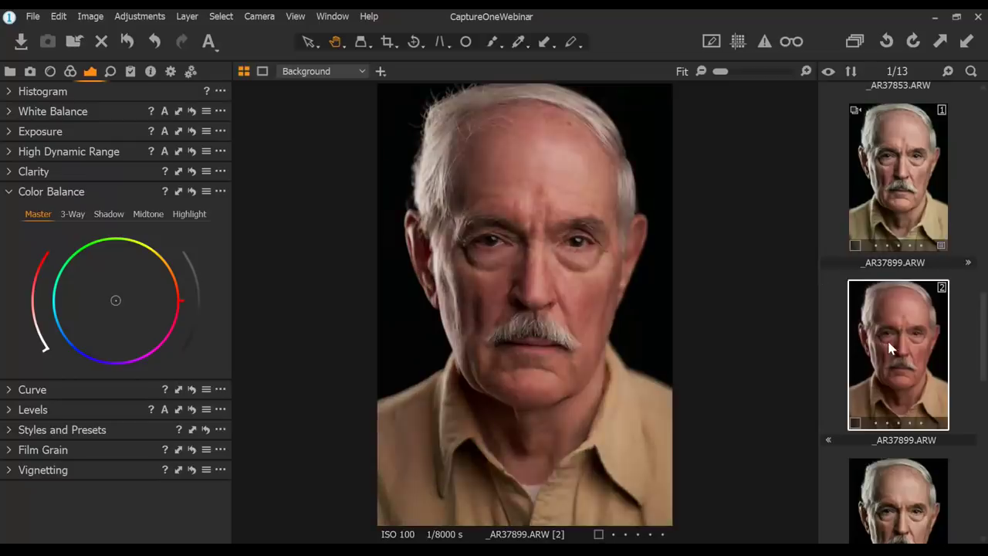
pyautogui.keyDown('ctrl'); pyautogui.click(906, 292); pyautogui.keyUp('ctrl')
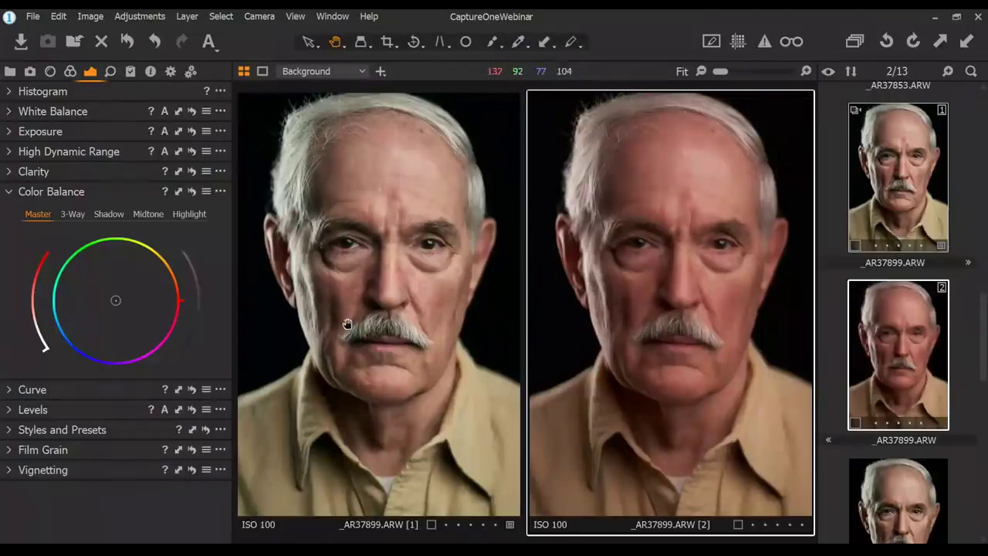
# Examine the skin around the eyes, nose, mustache and cheeks in variant 1 up close, and return to the full side-by-side comparison
pyautogui.moveTo(398, 327); pyautogui.dragTo(348, 259)
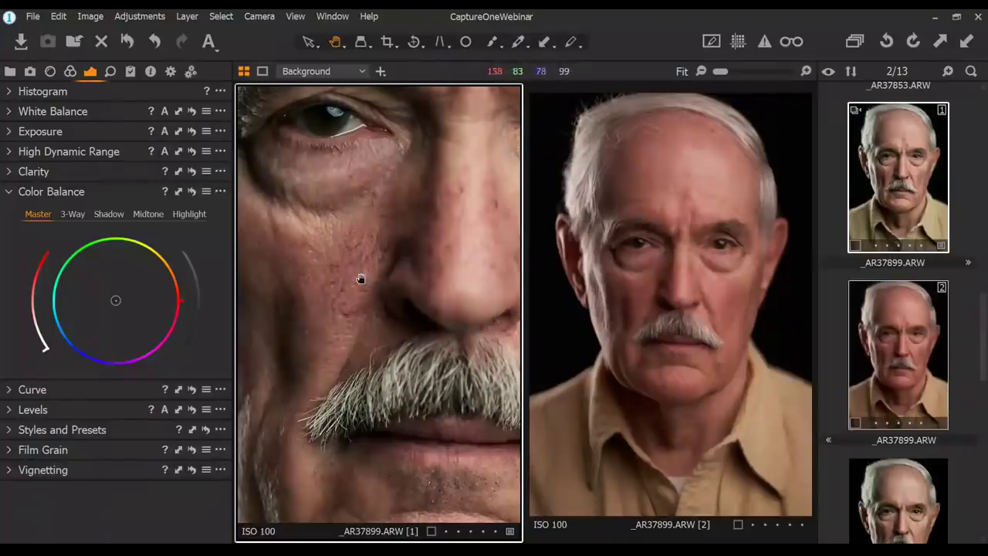
pyautogui.moveTo(476, 205); pyautogui.dragTo(390, 214)
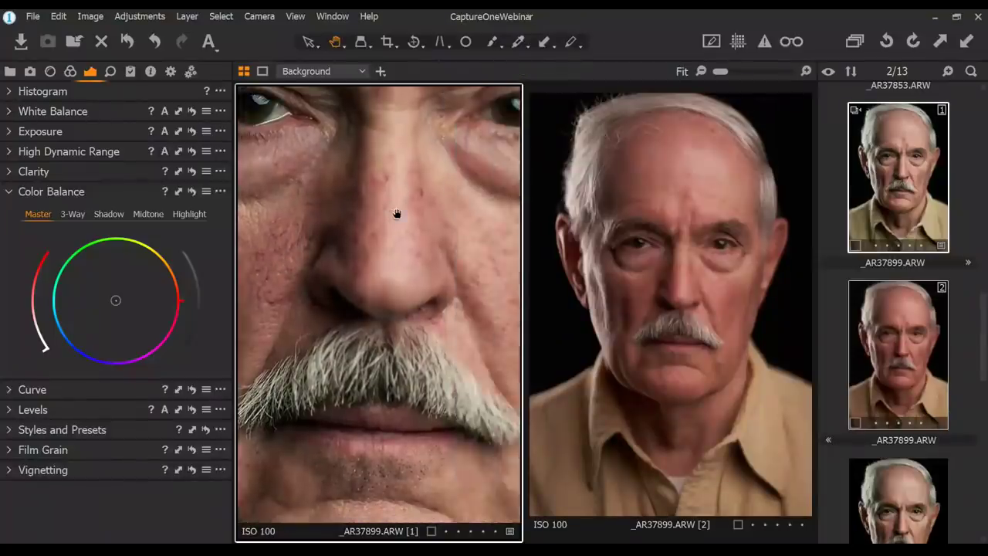
pyautogui.scroll(-2, 455, 269)
pyautogui.scroll(-1, 392, 231)
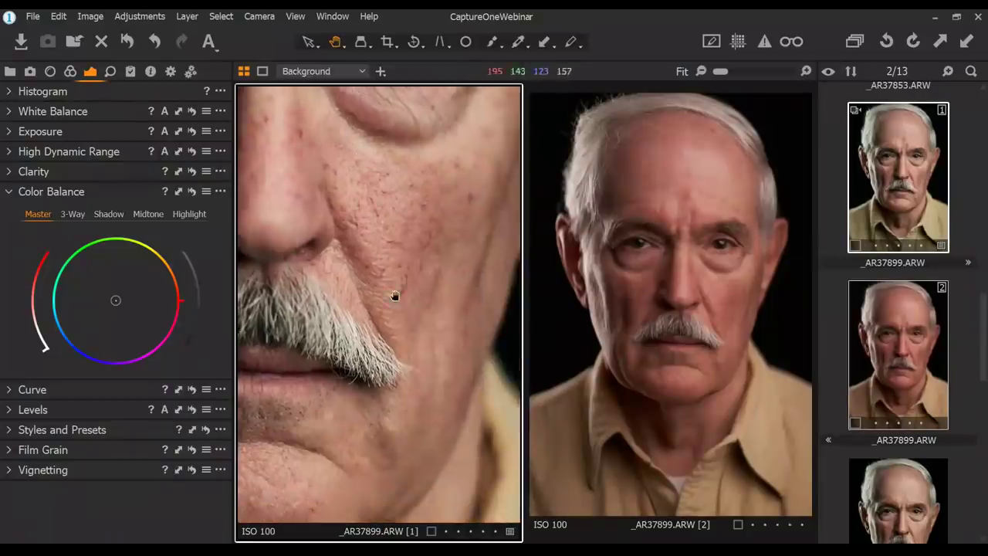
pyautogui.scroll(-1, 382, 290)
pyautogui.scroll(-1, 326, 356)
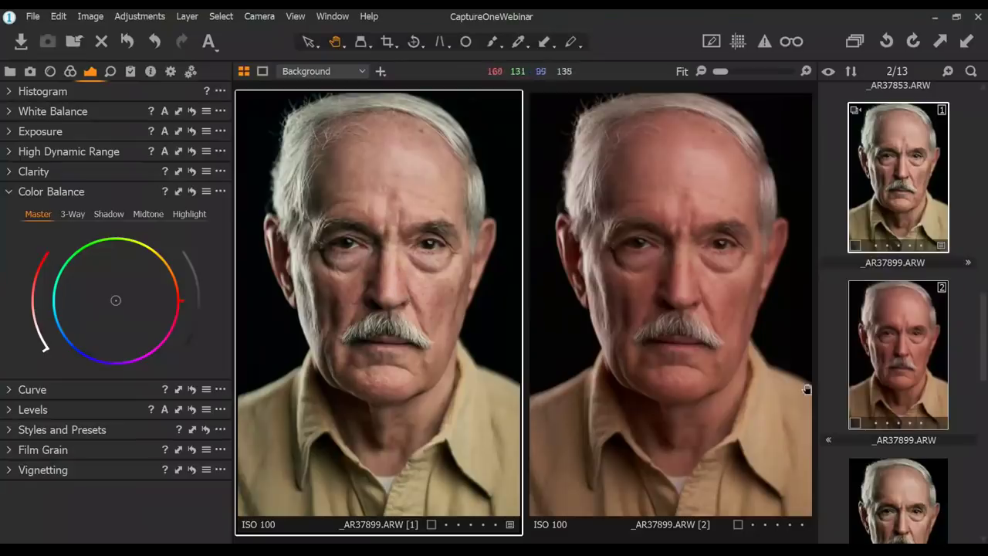
# Open _AR37899.tif, check the retouched face at 33%, and return to the full portrait
pyautogui.scroll(-4, 903, 290)
pyautogui.scroll(-2, 913, 276)
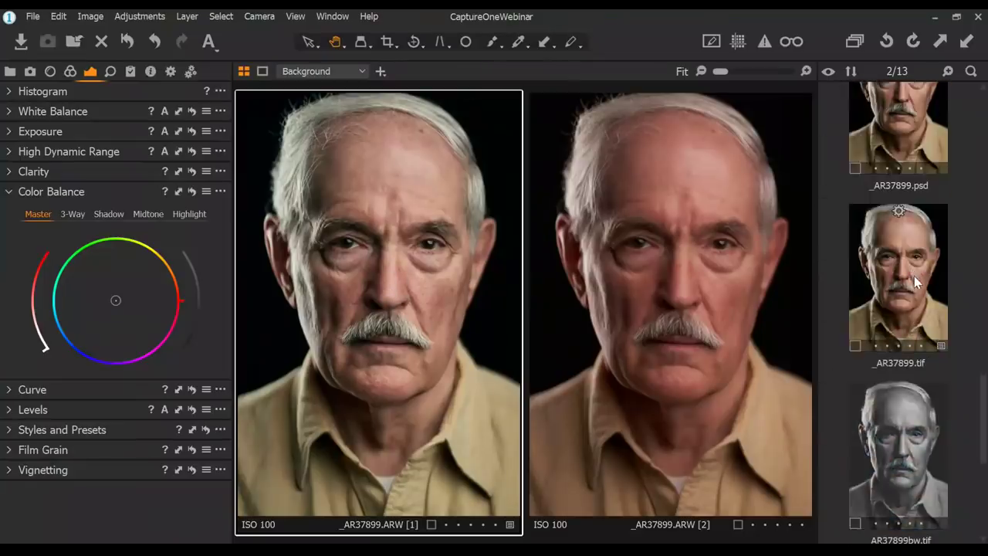
pyautogui.click(913, 276)
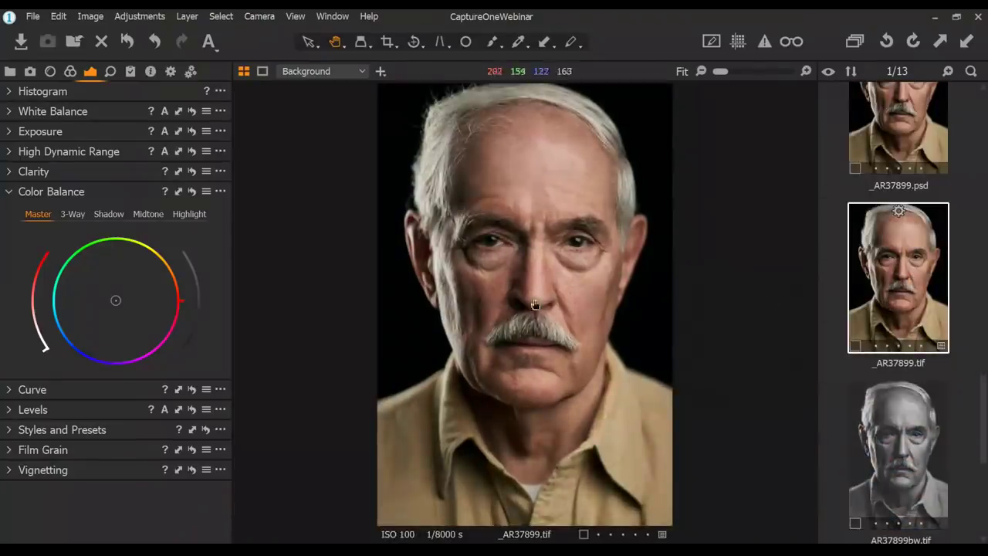
pyautogui.scroll(4, 537, 313)
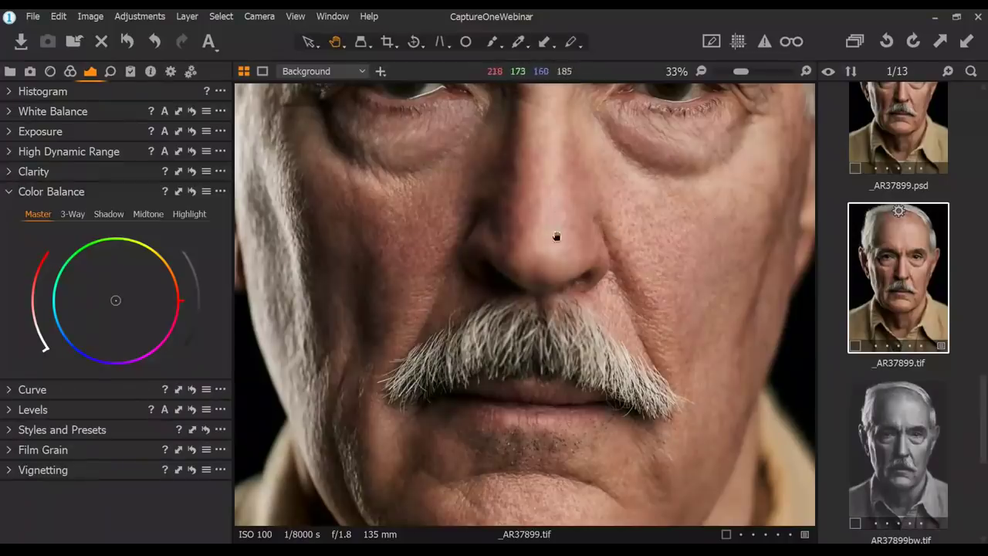
pyautogui.hotkey('ctrl', '0')
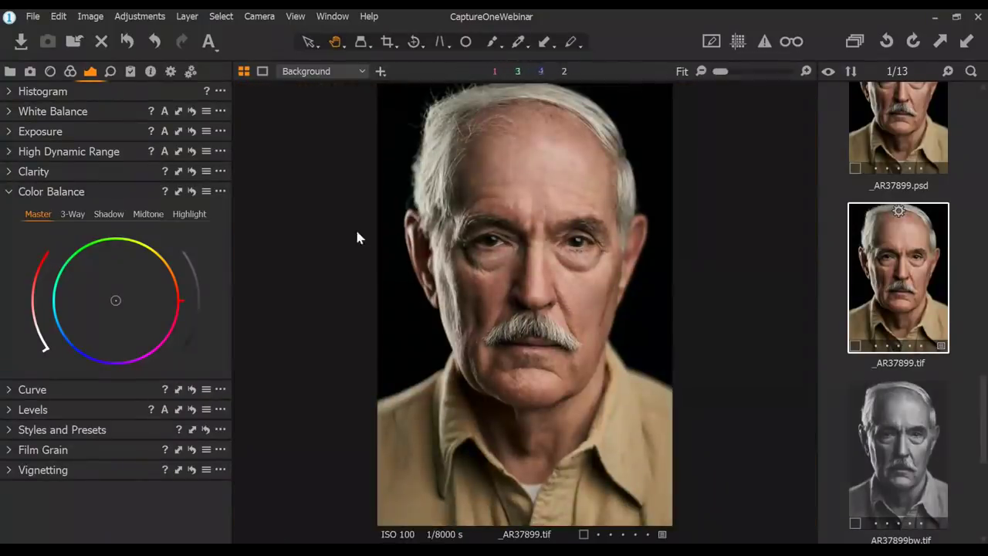
# Set the white balance of _AR37899.tif to 5564 Kelvin with a tint of -8.2
pyautogui.click(8, 132)
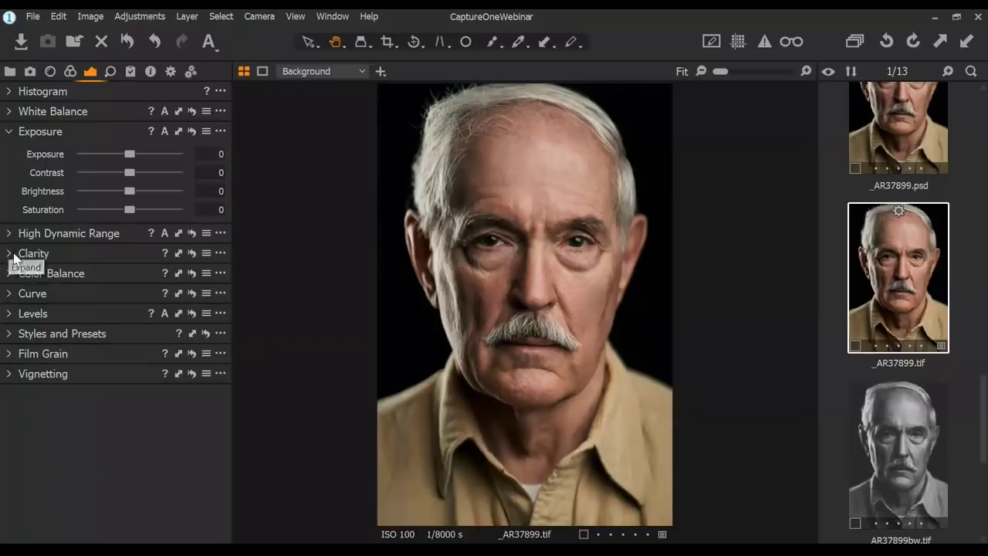
pyautogui.click(8, 111)
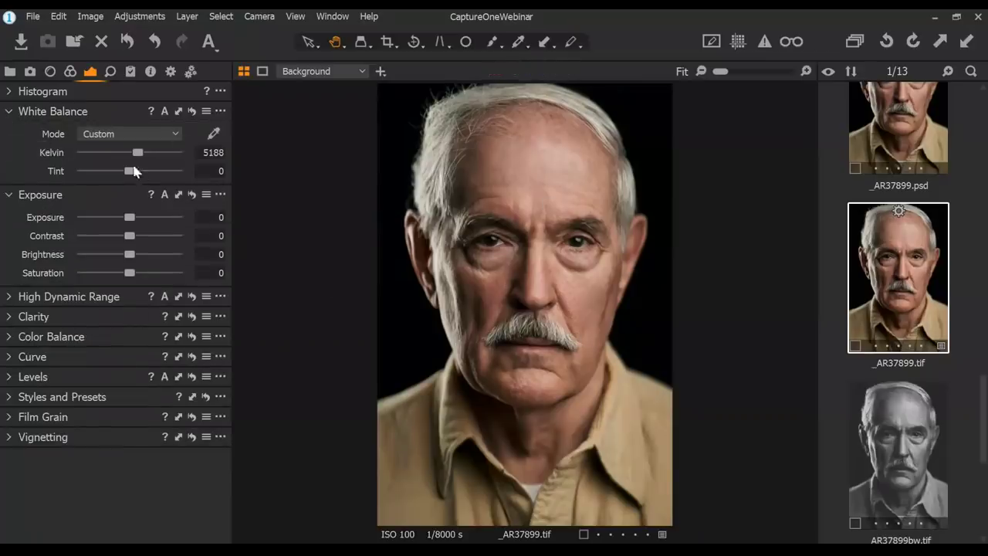
pyautogui.moveTo(136, 154); pyautogui.dragTo(121, 176)
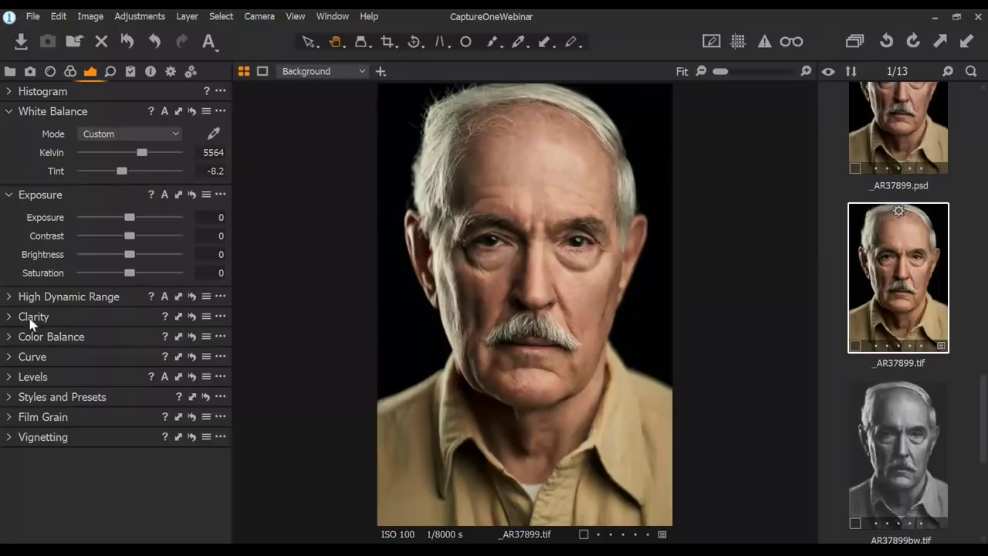
# Tint the midtones of _AR37899.tif slightly toward green and the shadows toward blue with Color Balance
pyautogui.click(10, 336)
pyautogui.click(150, 280)
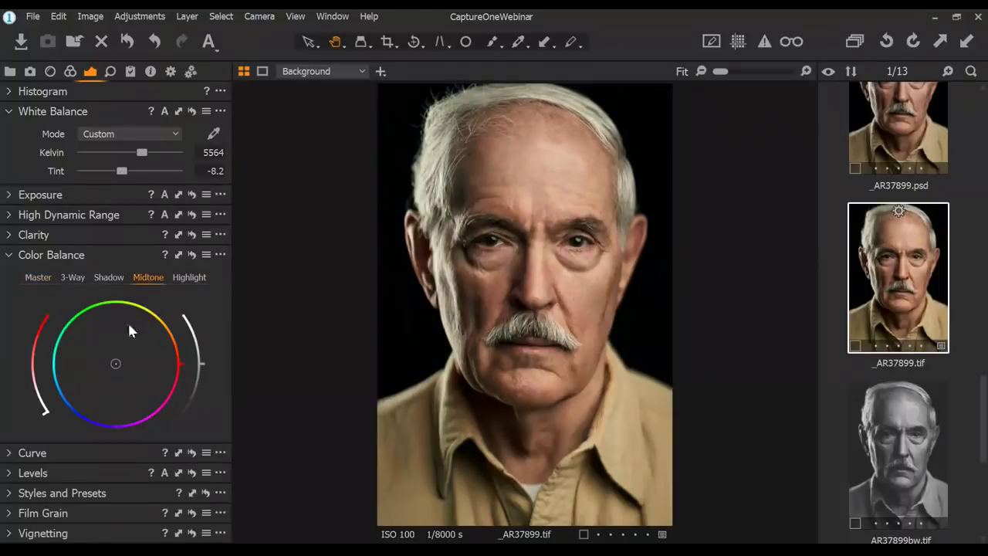
pyautogui.moveTo(114, 362)
pyautogui.mouseDown()
pyautogui.moveTo(127, 348)
pyautogui.moveTo(108, 353)
pyautogui.moveTo(113, 360)
pyautogui.mouseUp()
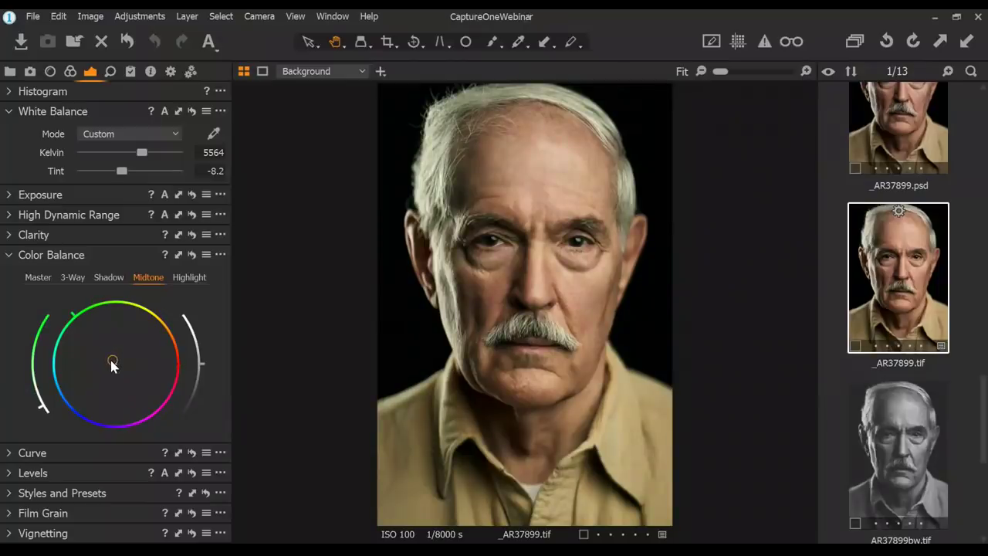
pyautogui.click(185, 278)
pyautogui.moveTo(116, 360)
pyautogui.mouseDown()
pyautogui.moveTo(106, 377)
pyautogui.moveTo(117, 378)
pyautogui.moveTo(105, 355)
pyautogui.moveTo(110, 377)
pyautogui.mouseUp()
pyautogui.click(109, 277)
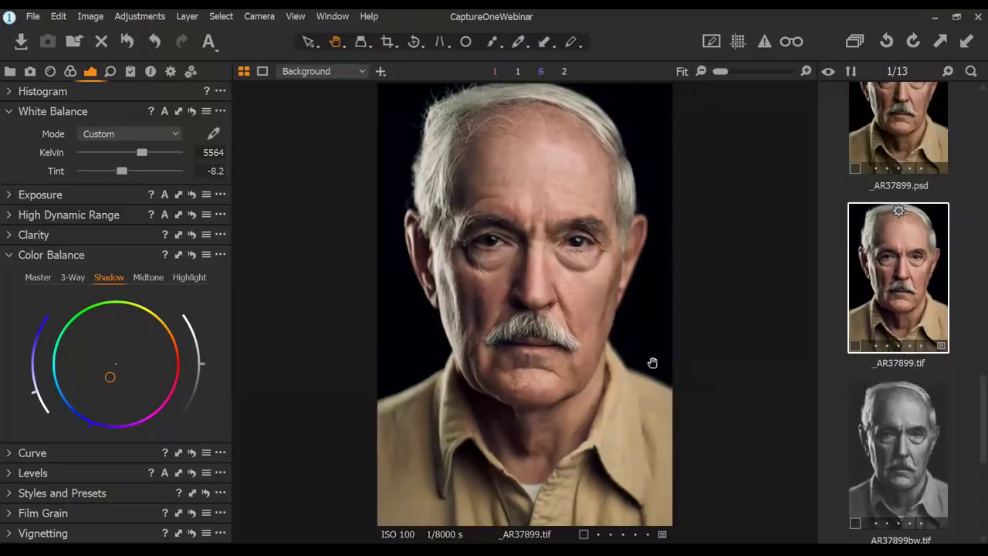
# Check the color-graded face around the eyes and mustache at 25%, and zoom back out to the whole head
pyautogui.scroll(3, 609, 346)
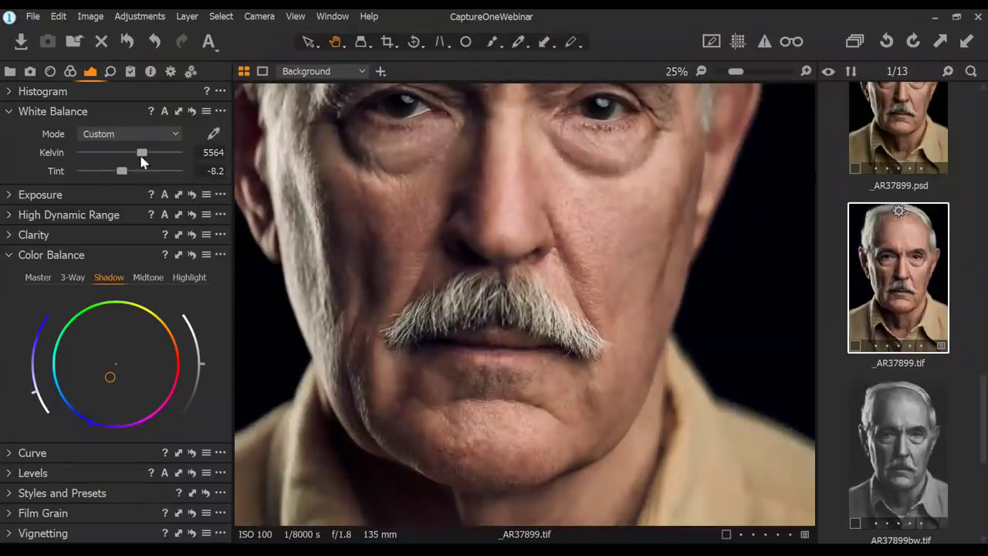
pyautogui.moveTo(418, 183); pyautogui.dragTo(483, 216)
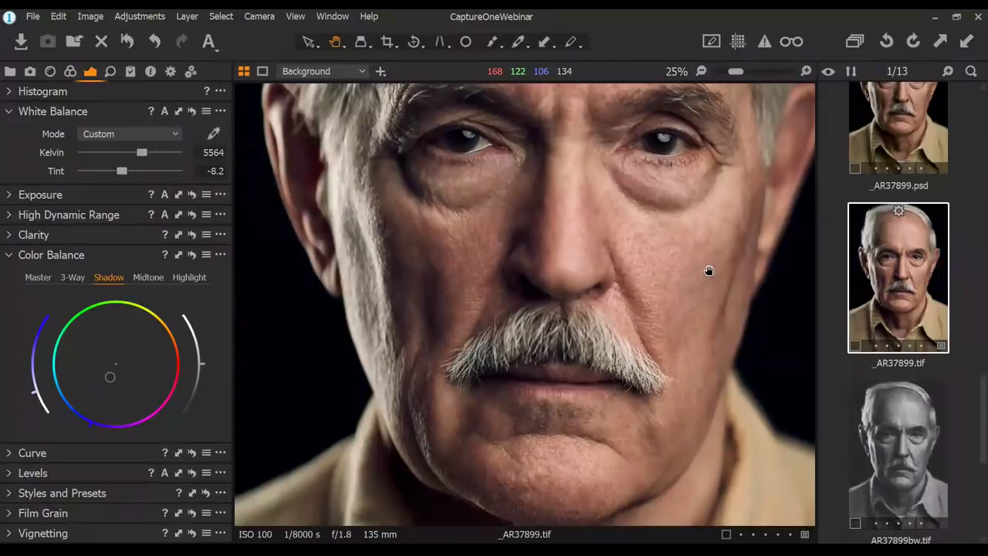
pyautogui.hotkey('ctrl', '0')
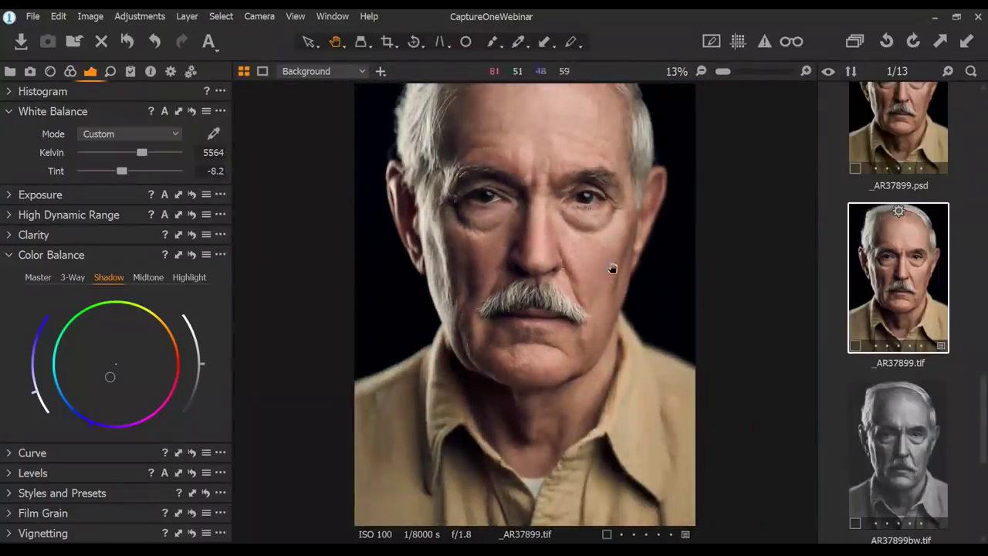
# Create a new variant of _AR37899.tif without the color grade and reset its adjustments
pyautogui.rightClick(921, 276)
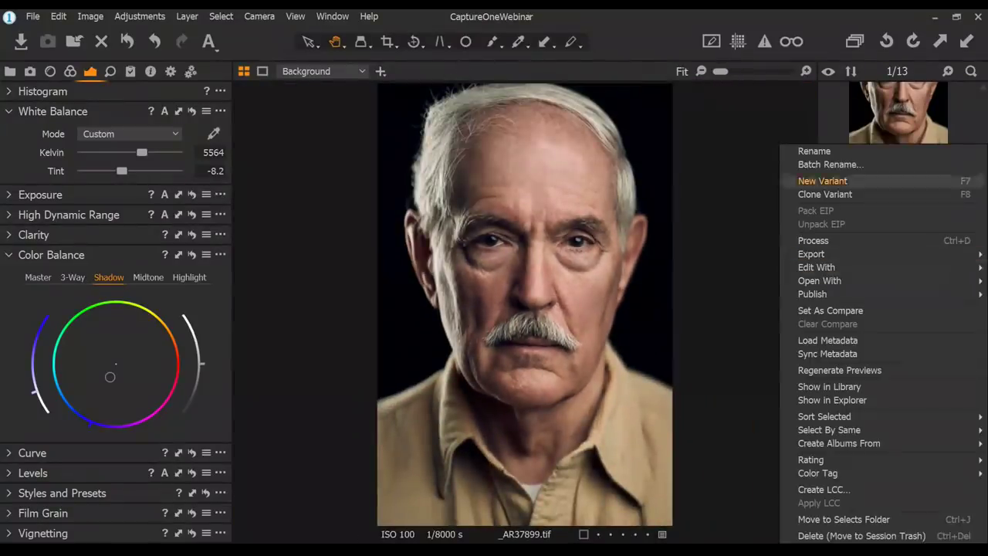
pyautogui.click(849, 181)
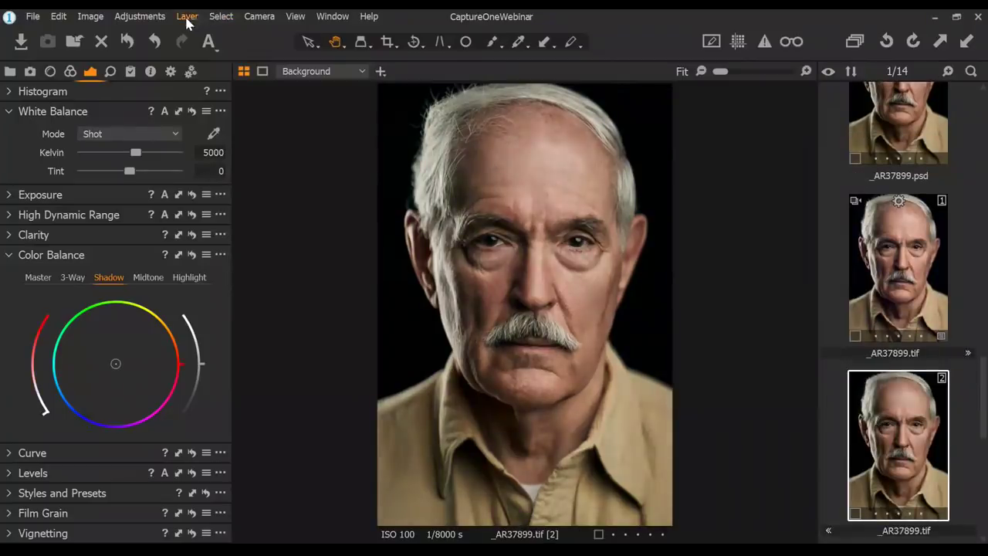
pyautogui.click(222, 16)
pyautogui.click(139, 16)
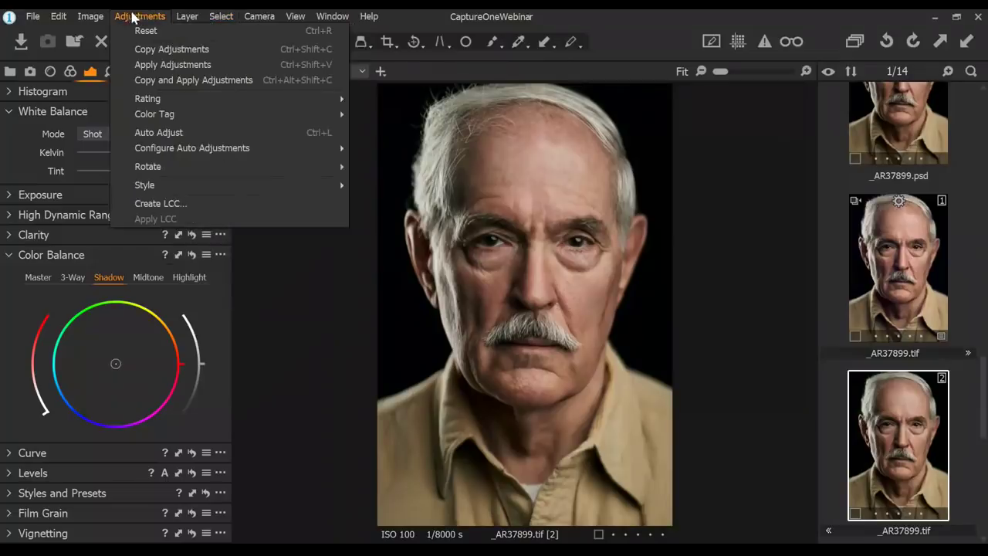
pyautogui.click(139, 31)
# Compare the graded and ungraded variants of _AR37899.tif side by side, and return to the graded variant alone
pyautogui.keyDown('ctrl'); pyautogui.click(930, 275); pyautogui.keyUp('ctrl')
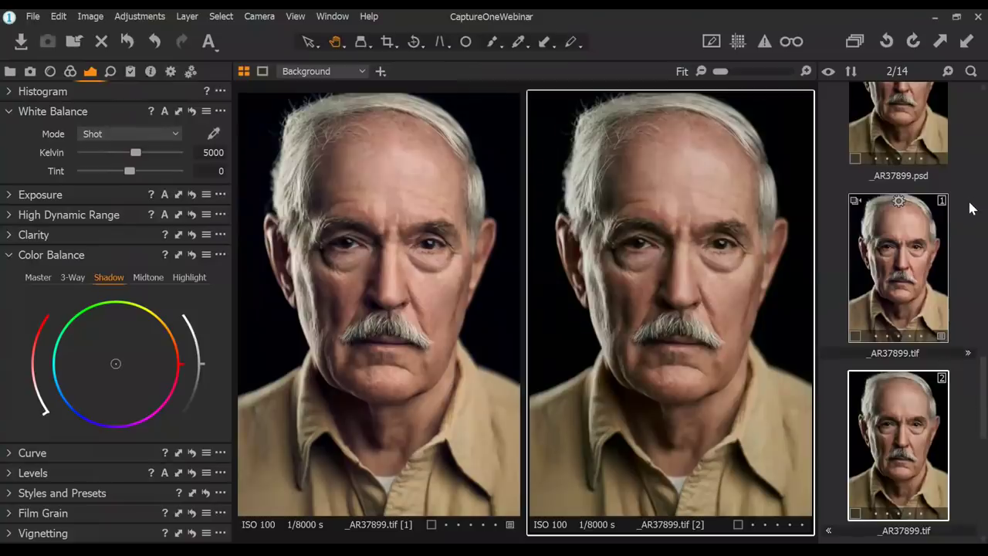
pyautogui.click(887, 250)
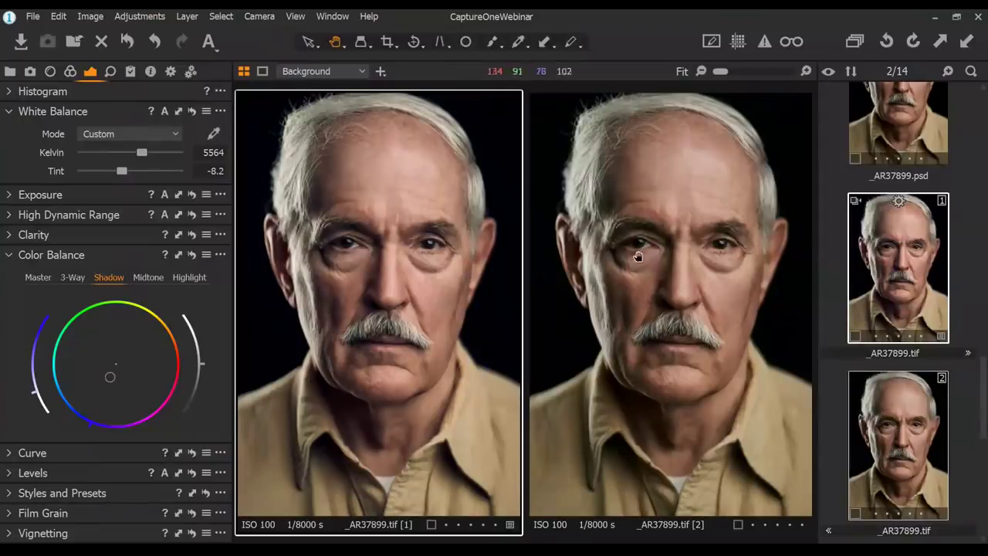
pyautogui.click(907, 114)
pyautogui.click(903, 315)
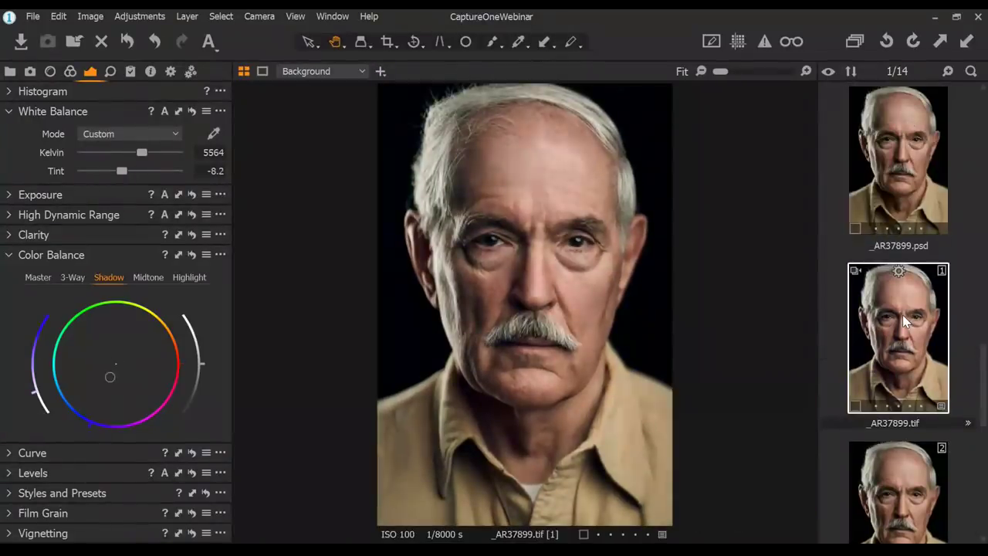
pyautogui.scroll(-1, 903, 394)
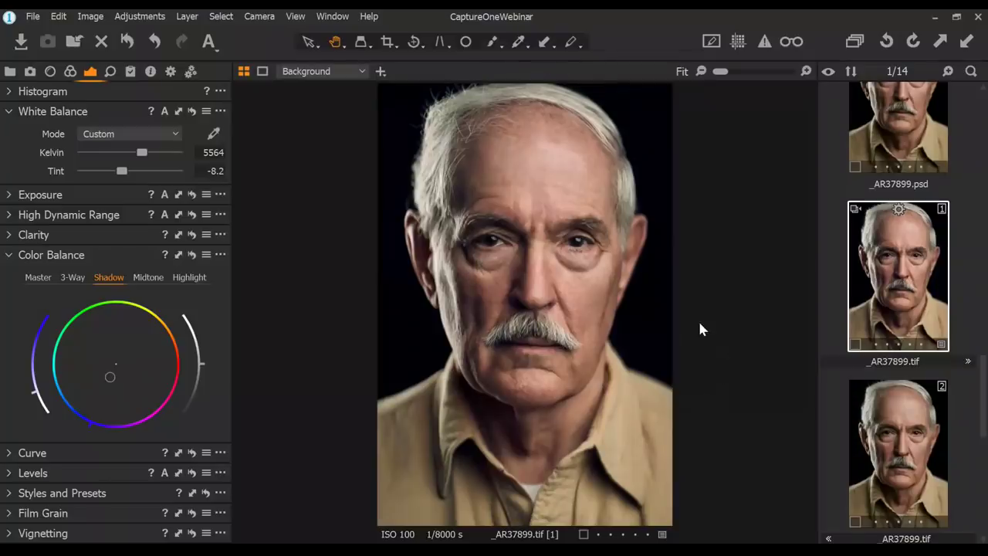
# Collapse the Color Balance tool, expand Exposure, and alternate between _AR37899.psd and the graded _AR37899.tif variant to compare them
pyautogui.click(9, 258)
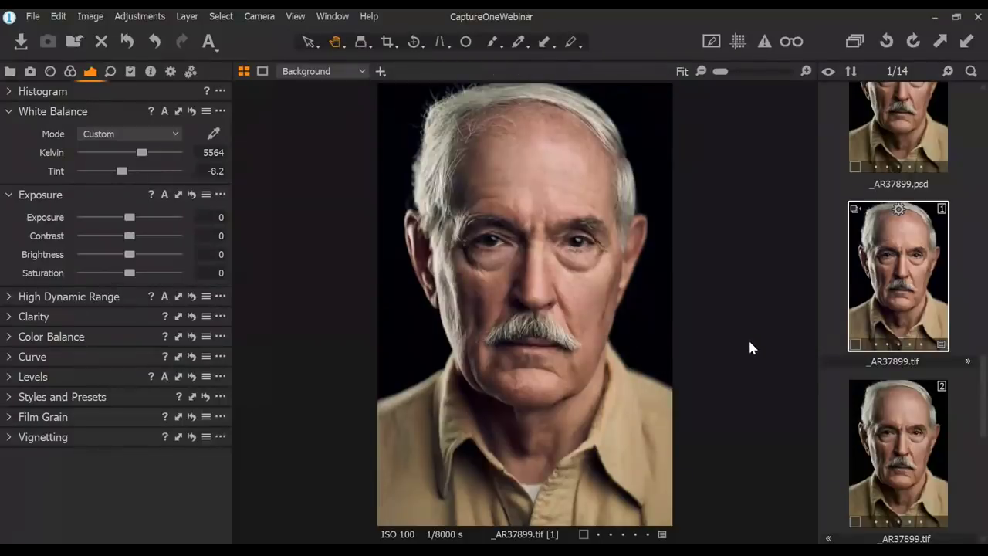
pyautogui.scroll(2, 911, 297)
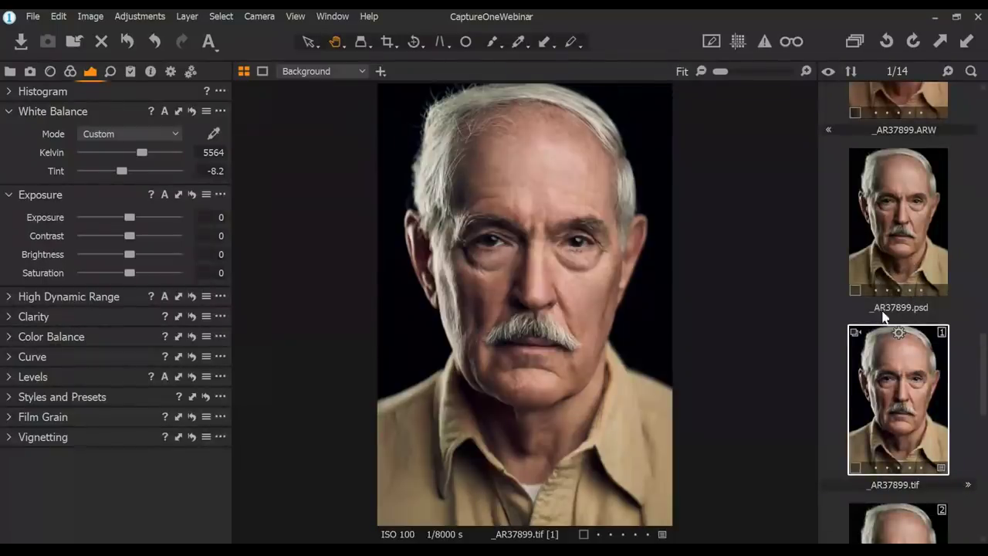
pyautogui.click(891, 257)
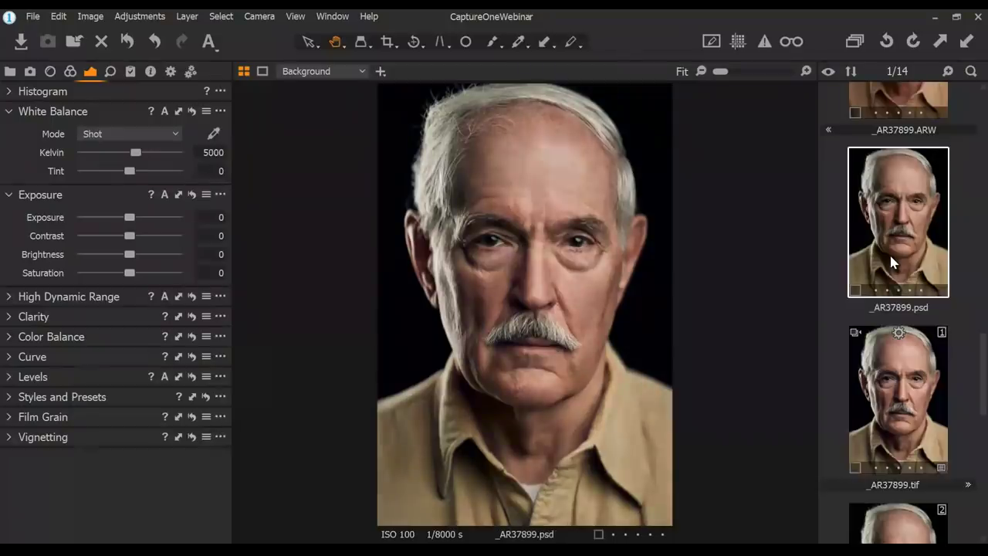
pyautogui.click(886, 375)
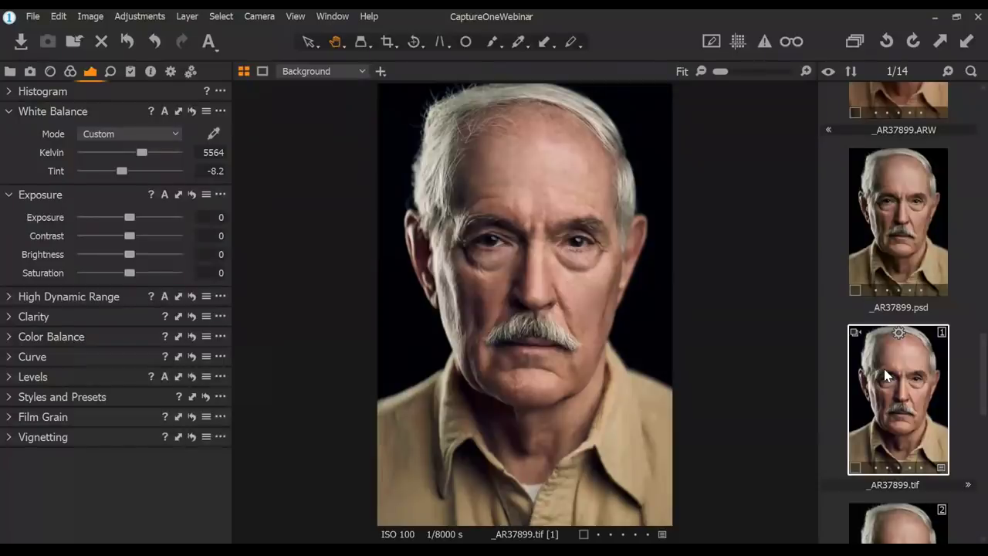
pyautogui.click(922, 203)
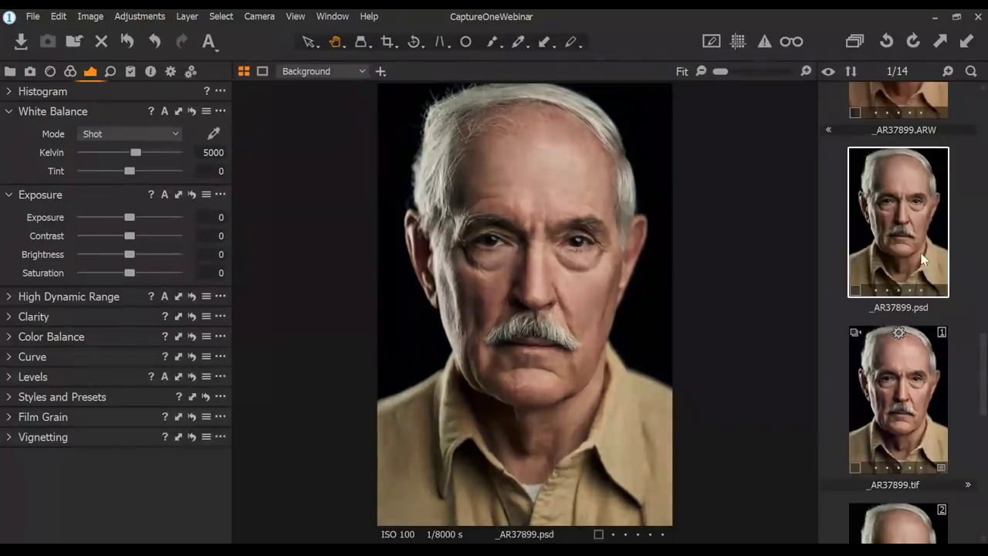
pyautogui.click(916, 377)
# Show _AR37899.psd beside the graded _AR37899.tif variant and frame the same eye in both at close range
pyautogui.click(918, 286)
pyautogui.scroll(1, 610, 255)
pyautogui.keyDown('ctrl'); pyautogui.click(906, 389); pyautogui.keyUp('ctrl')
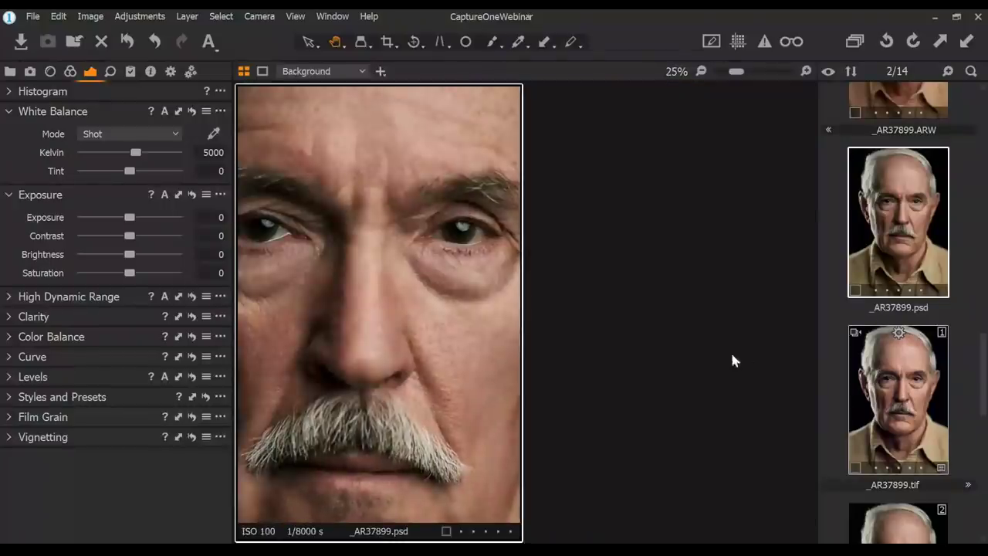
pyautogui.scroll(3, 694, 278)
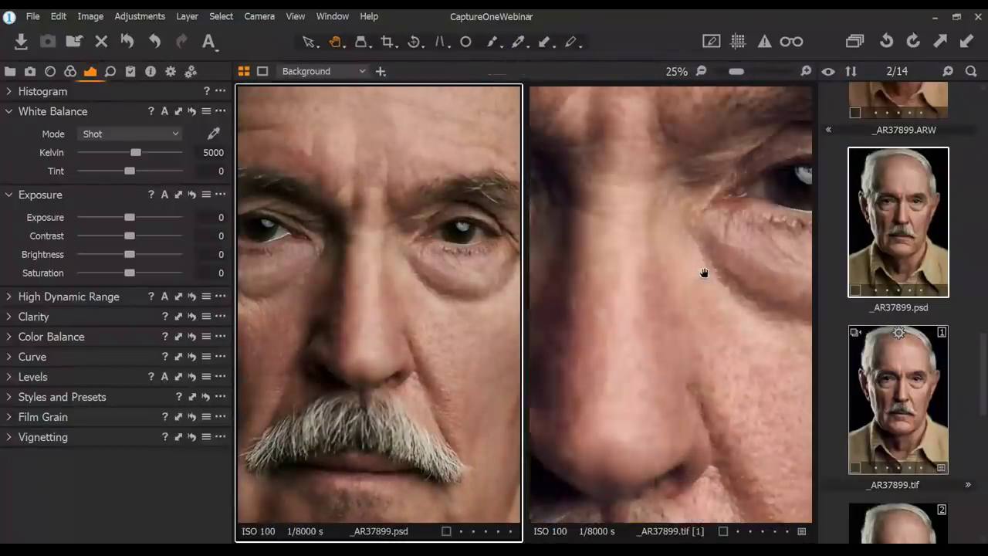
pyautogui.click(741, 227)
pyautogui.moveTo(742, 228); pyautogui.dragTo(407, 294)
pyautogui.scroll(2, 463, 269)
pyautogui.click(386, 301)
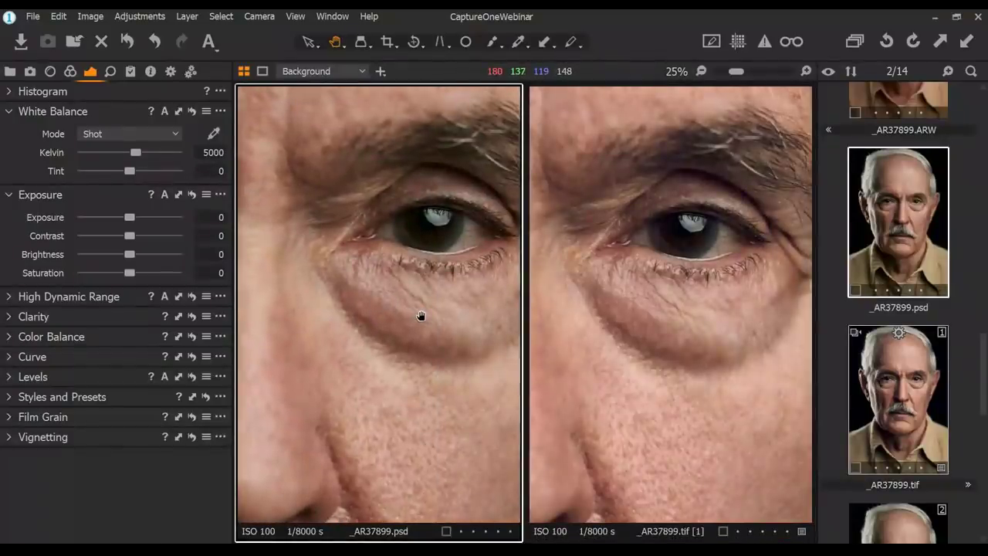
pyautogui.moveTo(425, 260); pyautogui.dragTo(386, 275)
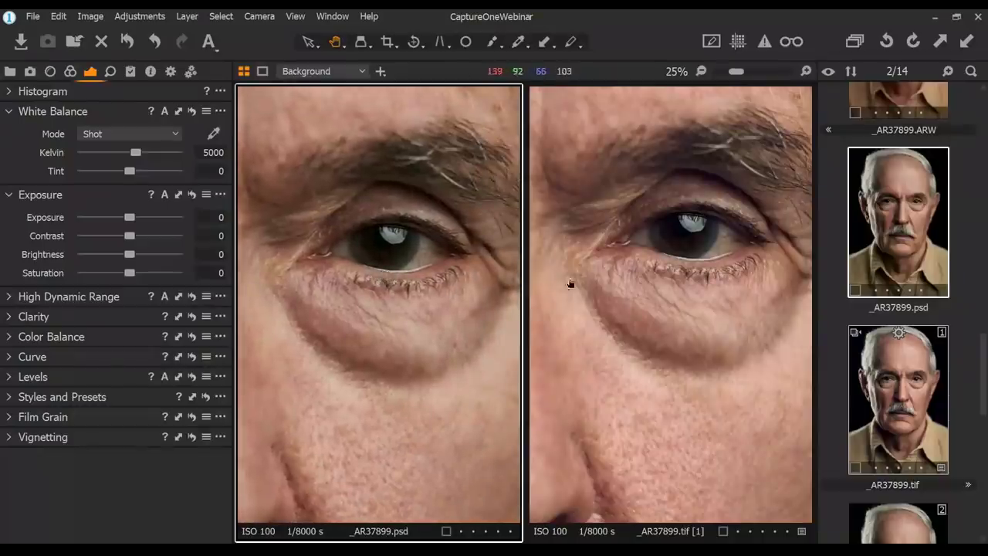
# Examine the eye and surrounding skin in both portraits at up to 67%, and fit both whole images again
pyautogui.click(638, 265)
pyautogui.scroll(2, 638, 260)
pyautogui.scroll(-1, 685, 263)
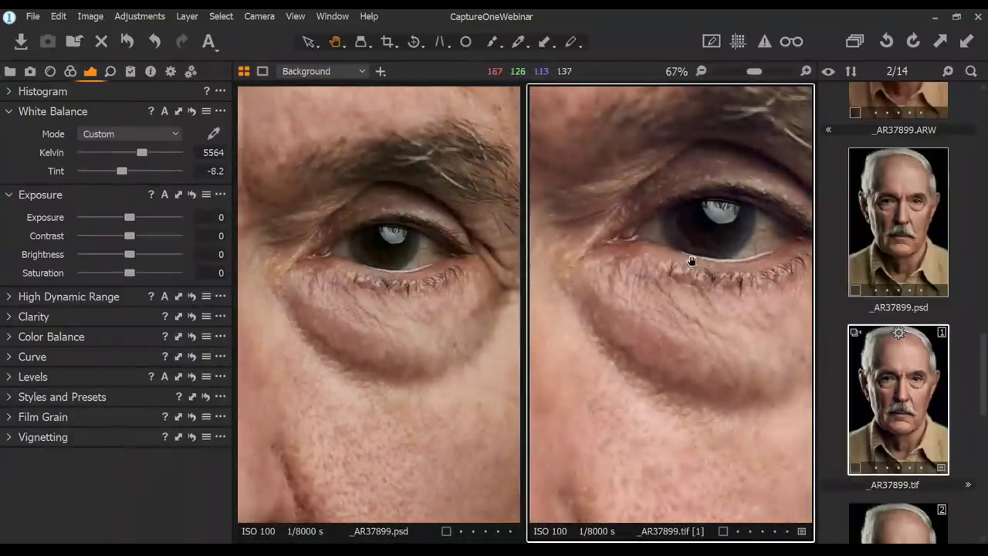
pyautogui.scroll(2, 391, 282)
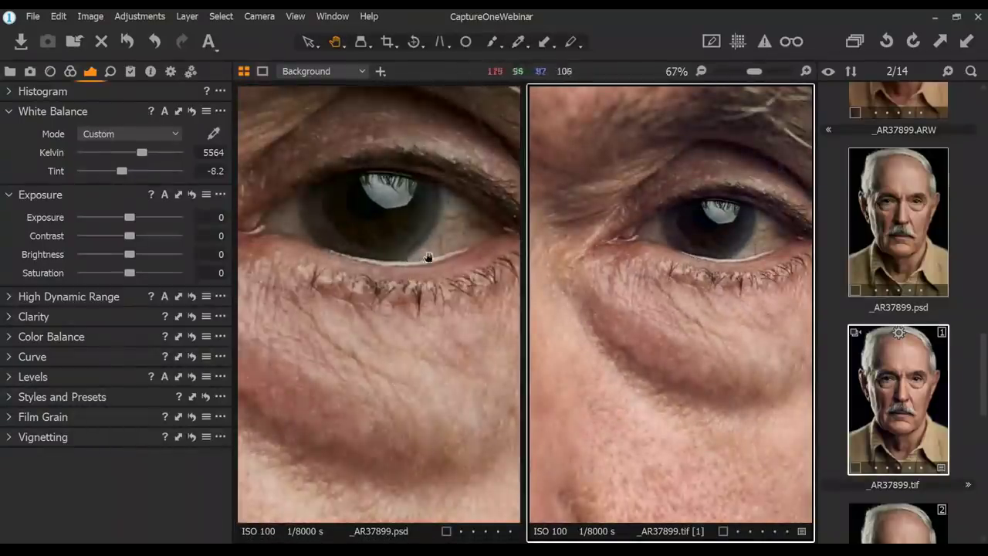
pyautogui.moveTo(435, 260); pyautogui.dragTo(435, 268)
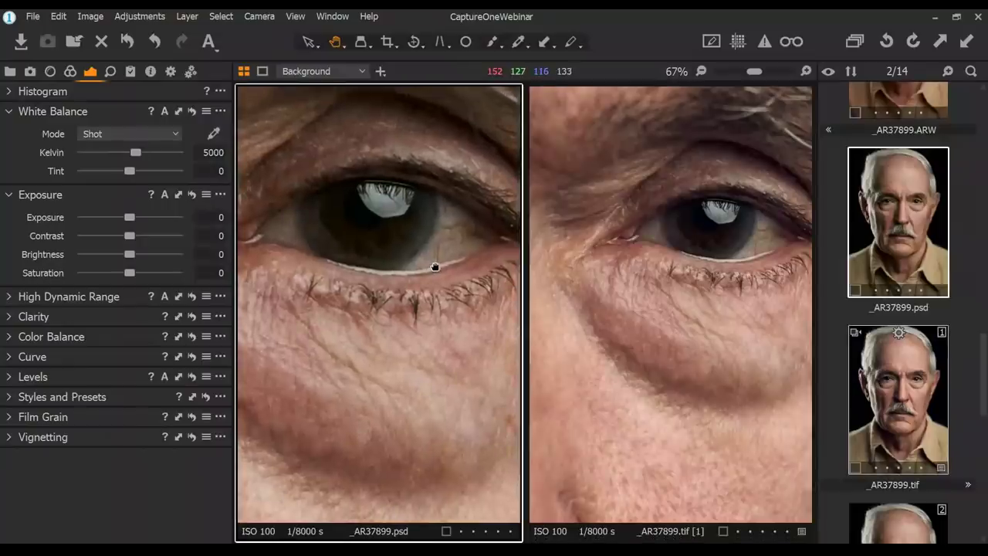
pyautogui.click(613, 444)
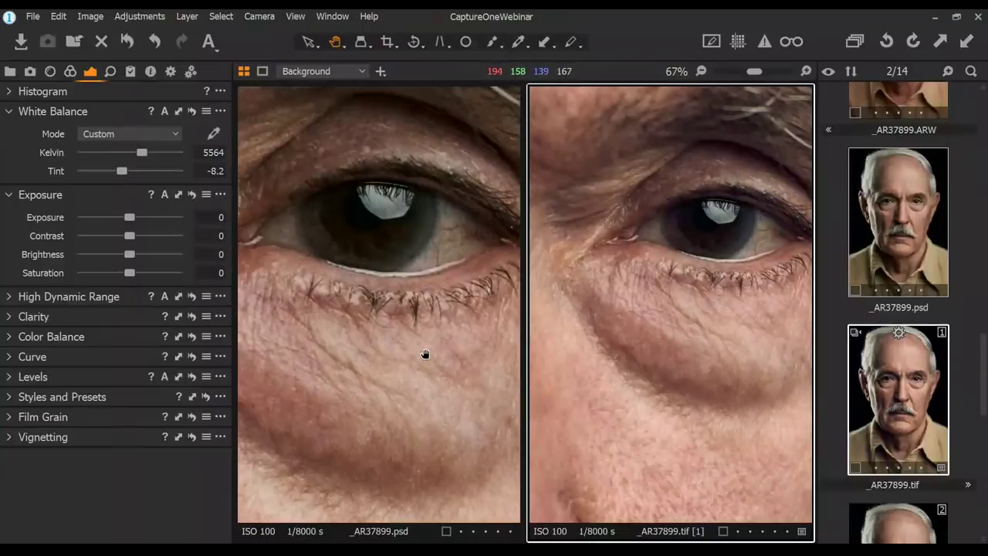
pyautogui.hotkey('ctrl', '0')
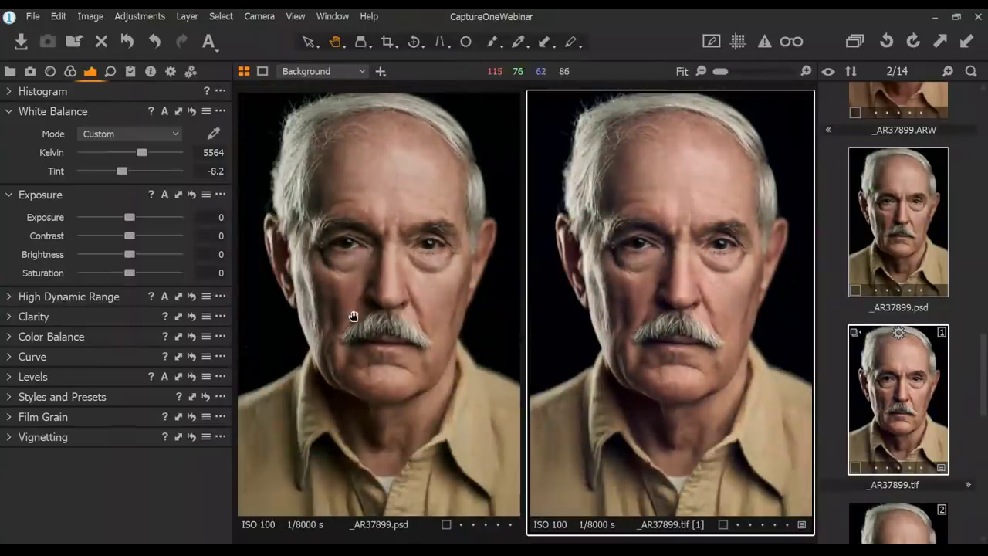
# View the second _AR37899.ARW variant, _AR37899.psd and the graded _AR37899.tif variant one after another
pyautogui.scroll(2, 888, 286)
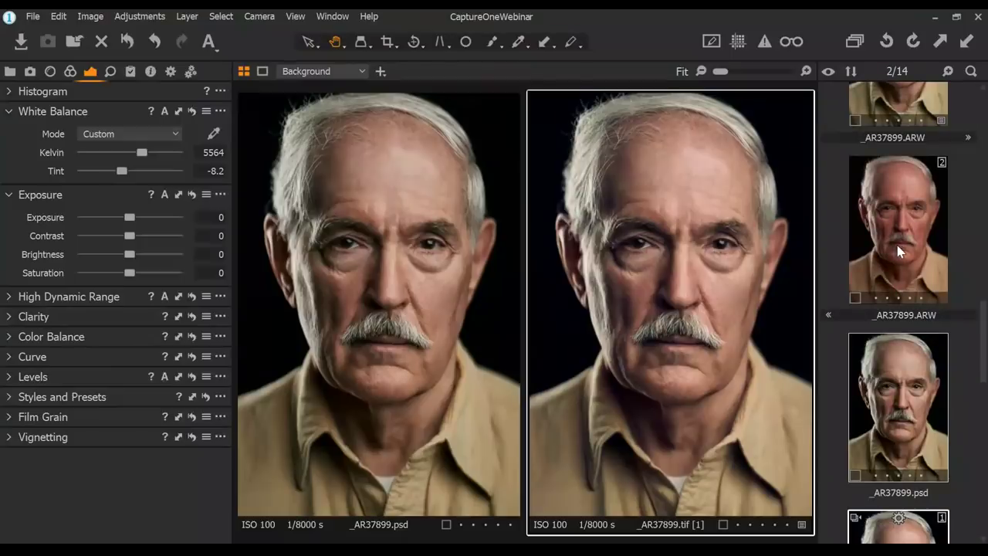
pyautogui.click(897, 250)
pyautogui.click(891, 397)
pyautogui.scroll(-2, 891, 397)
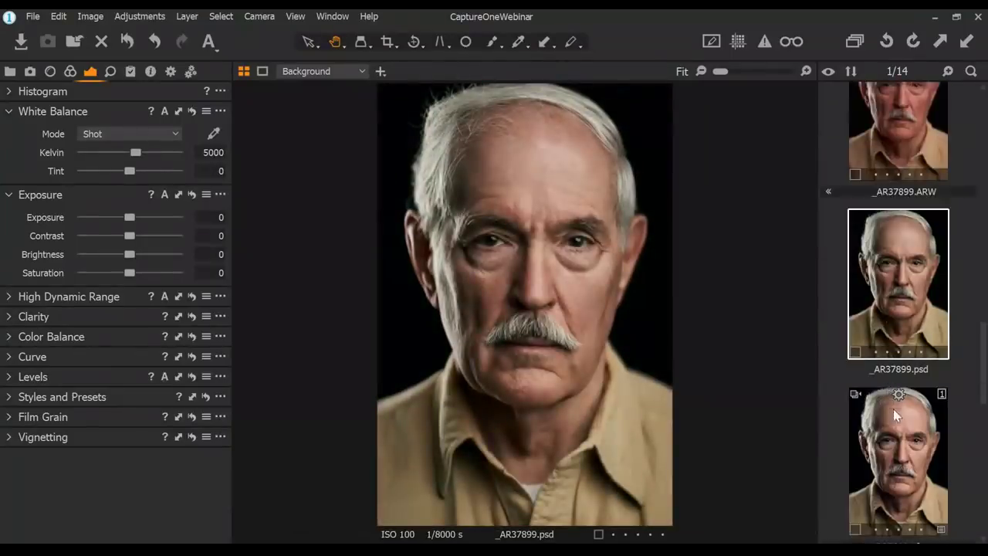
pyautogui.click(893, 409)
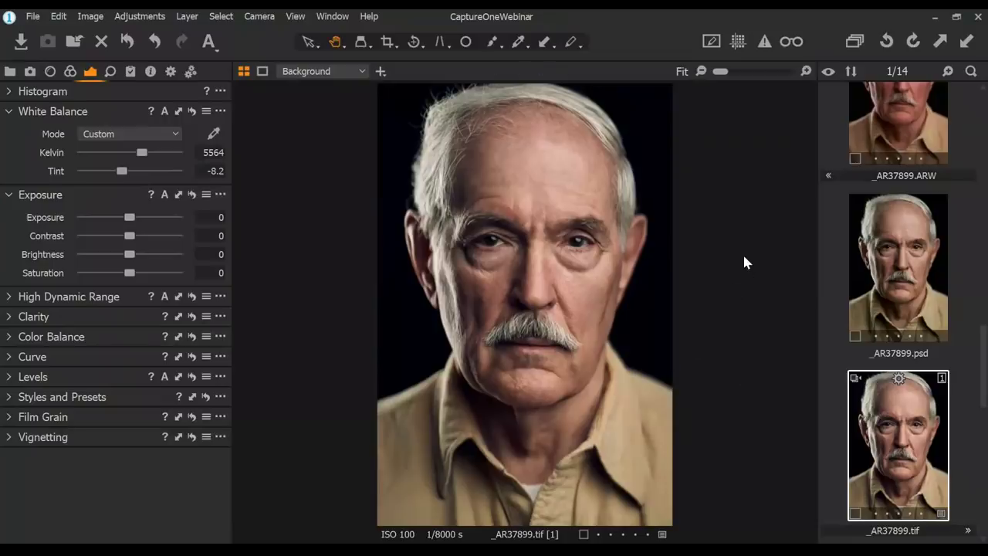